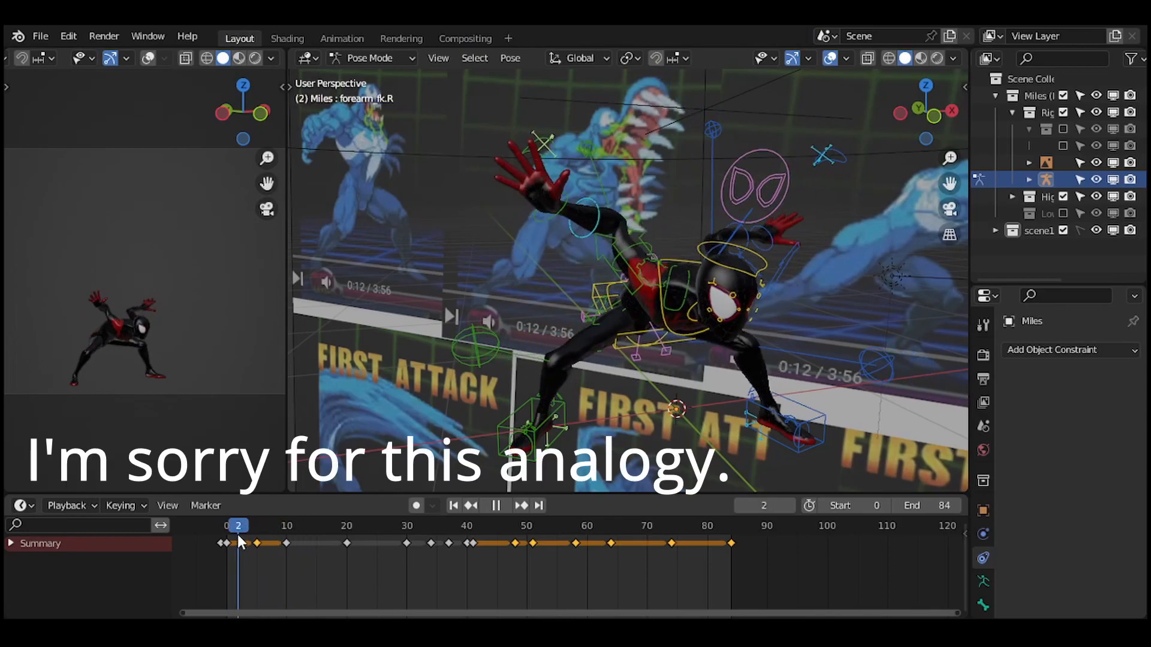
Adjust the right forearm FK control's rotation at frame 5 to raise the hand, and keyframe it.
key("space")
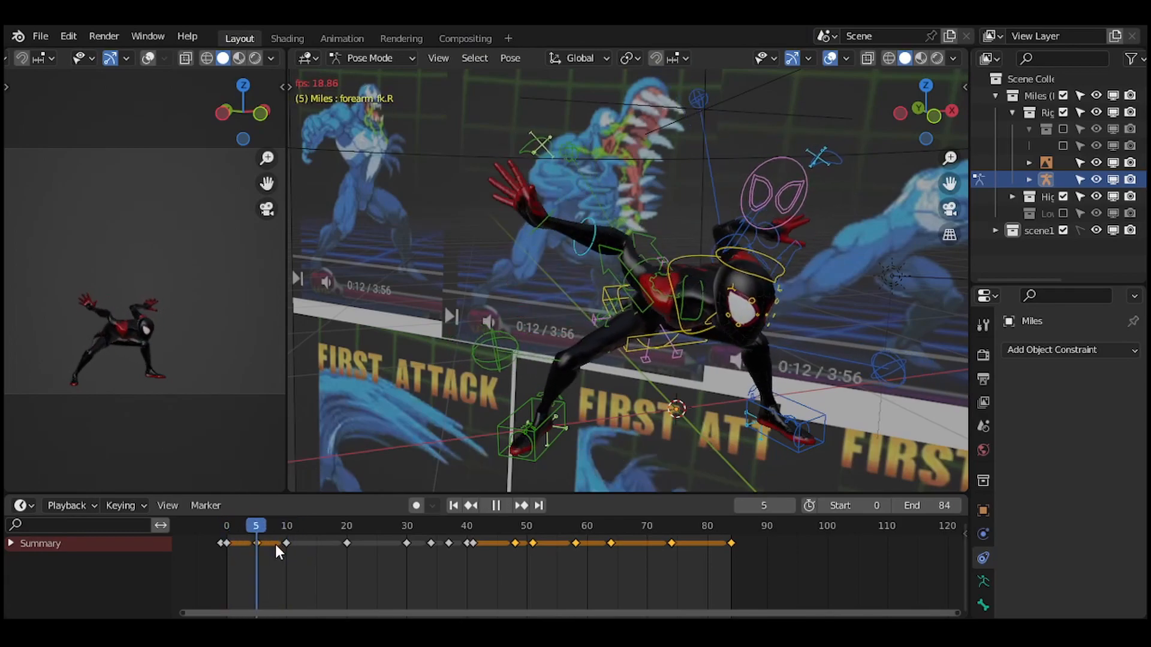
key("space")
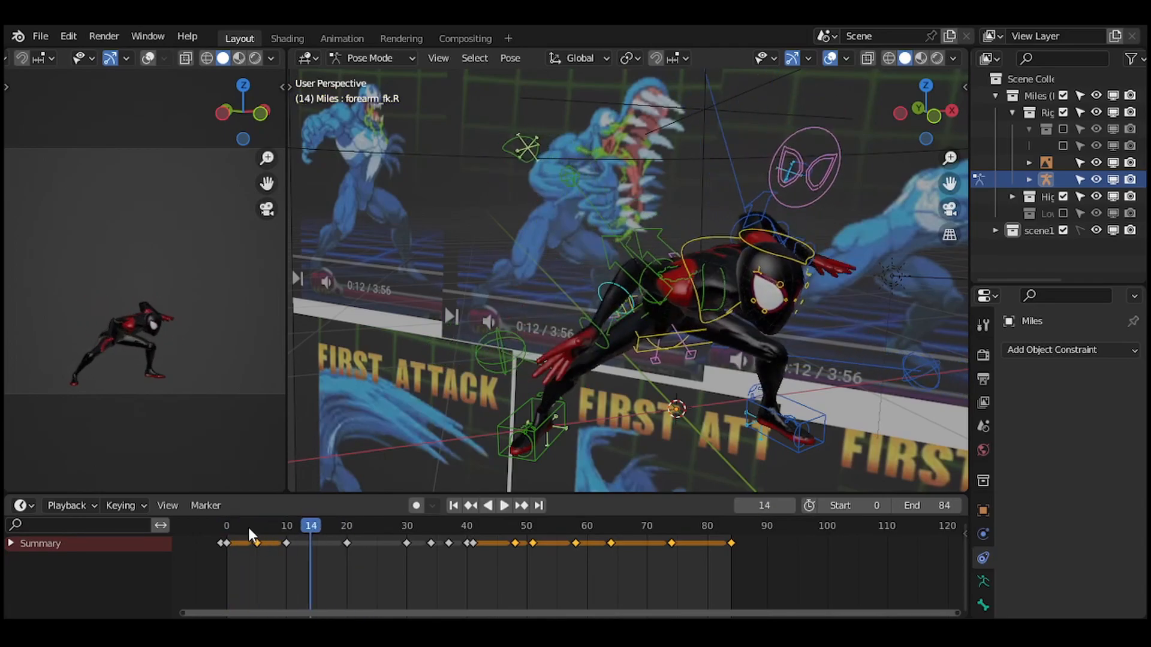
middle_click_drag(610, 300, 689, 303)
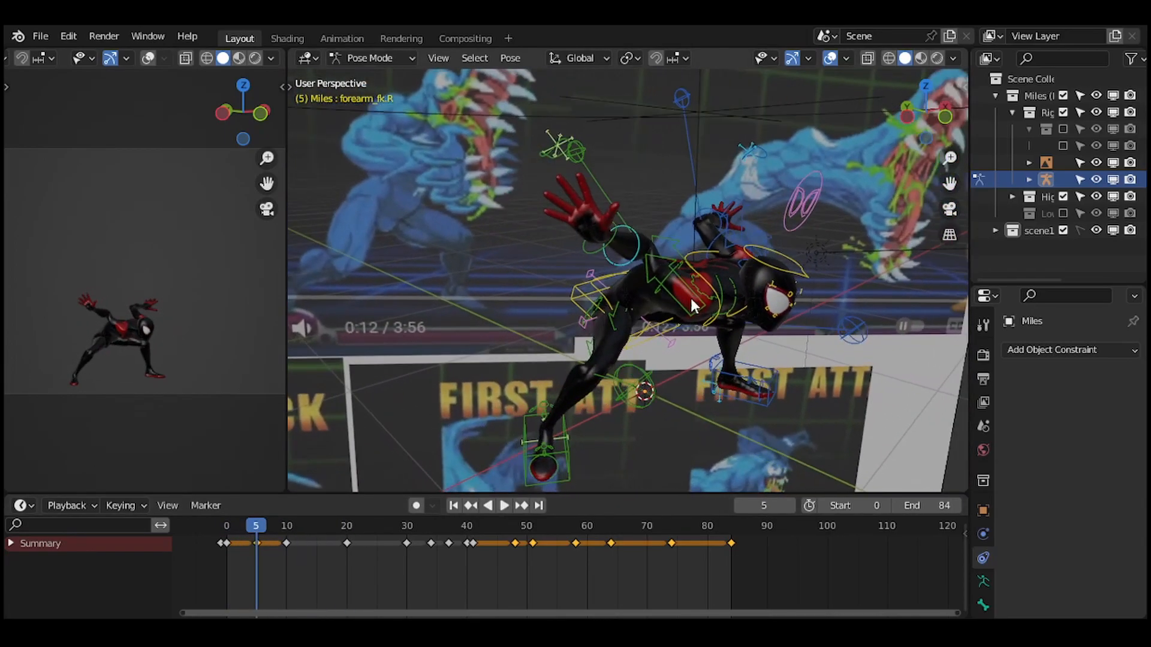
key("r")
key("r")
left_click(649, 201)
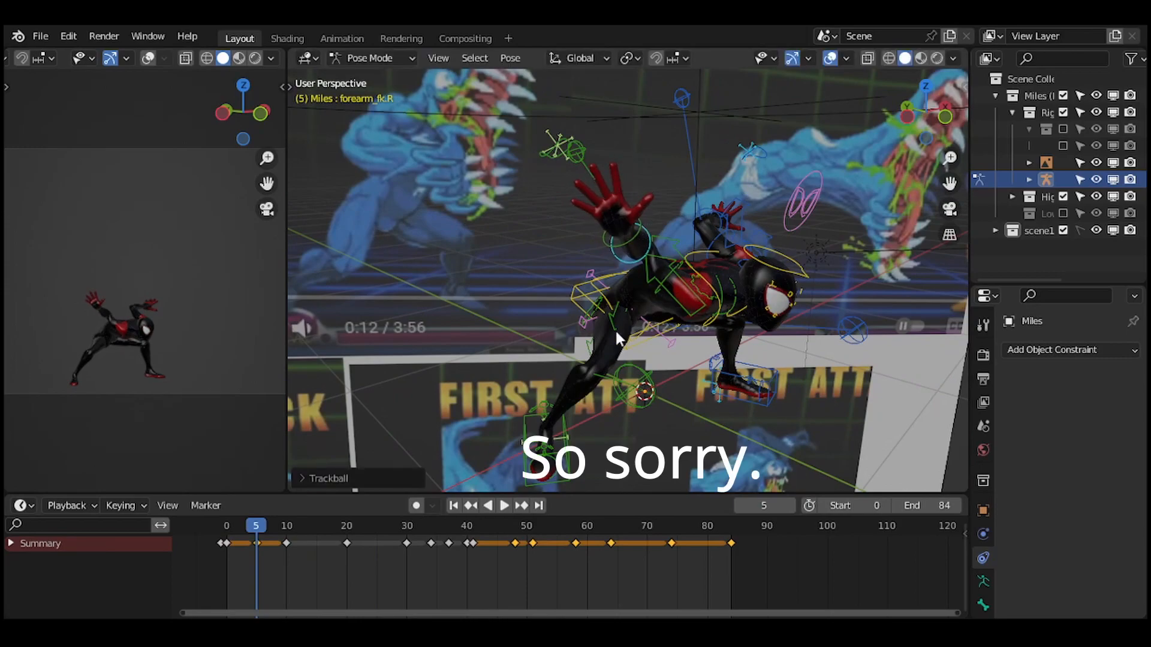
key("i")
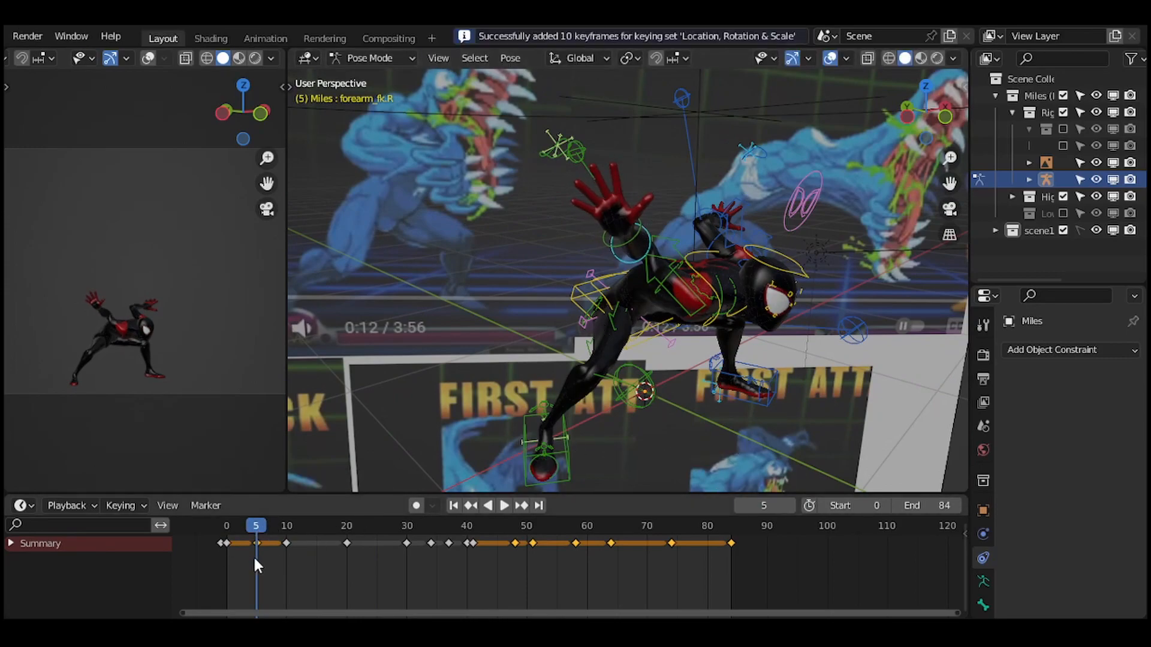
Review the opening arm swing, then rotate the right forearm FK control at frame 15 and keyframe it.
left_click_drag(253, 555, 228, 530)
key("space")
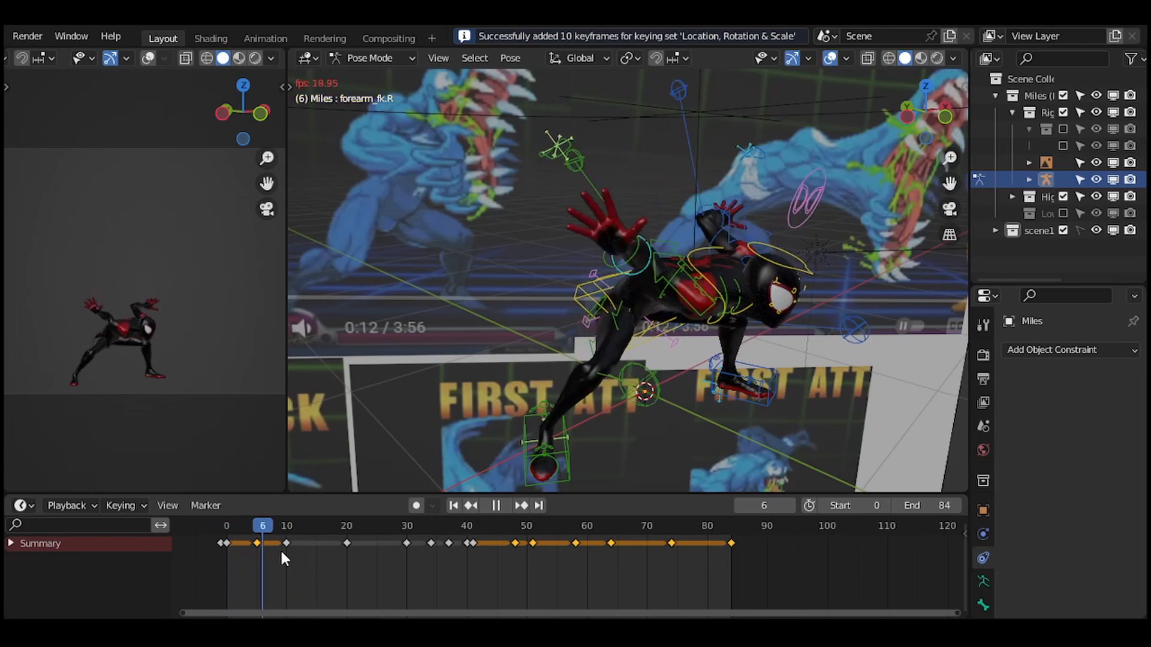
key("space")
left_click(264, 529)
key("space")
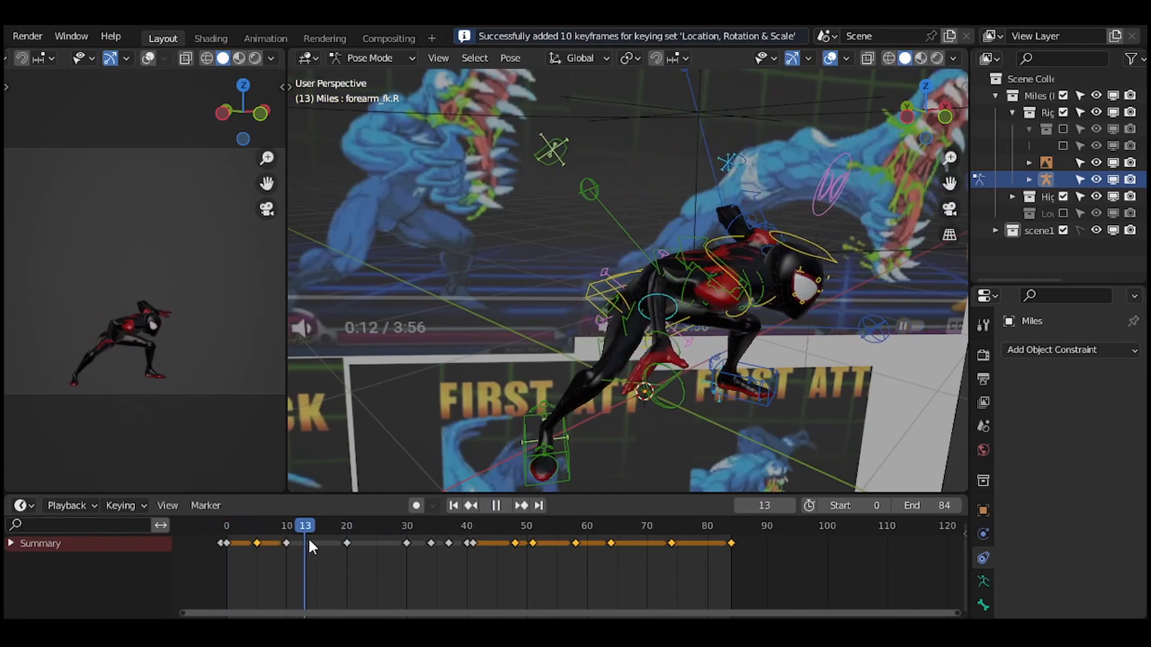
key("space")
middle_click_drag(676, 319, 610, 321)
key("r")
key("r")
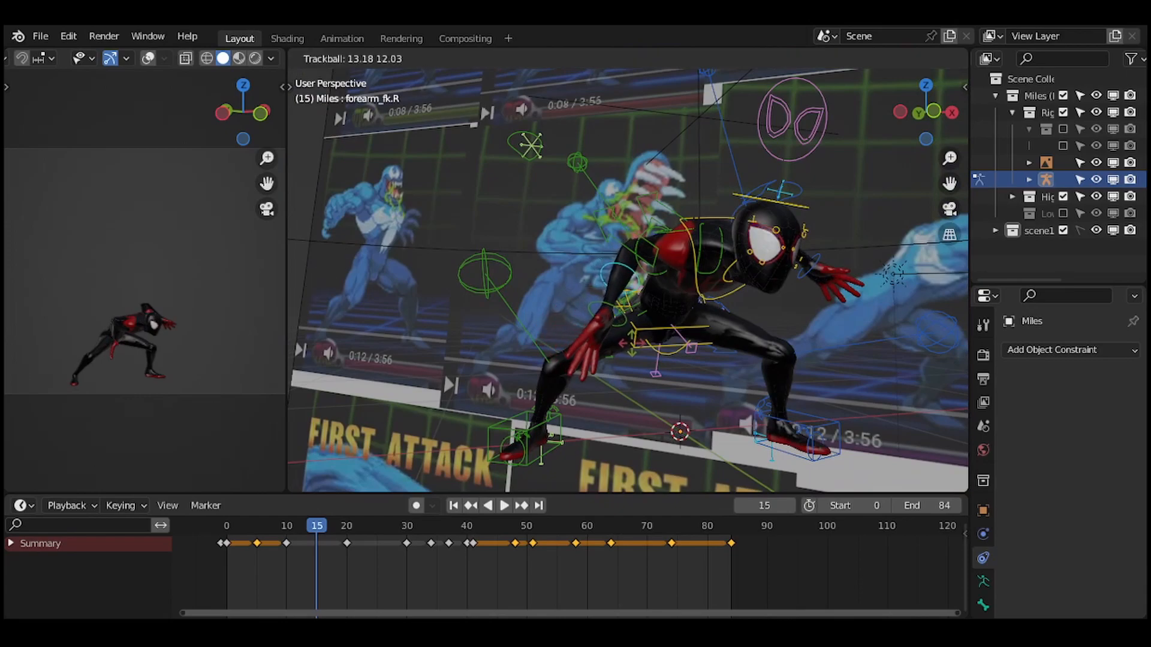
left_click(638, 348)
key("i")
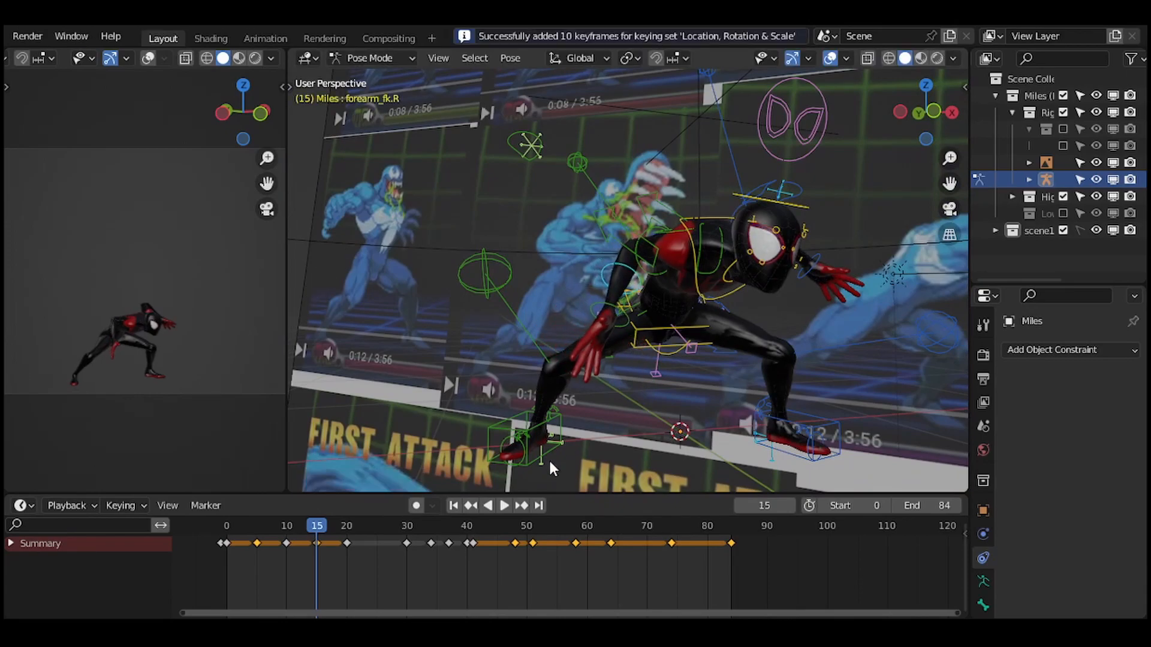
Rotate the right forearm FK control freely at frame 25.
left_click(256, 527)
key("space")
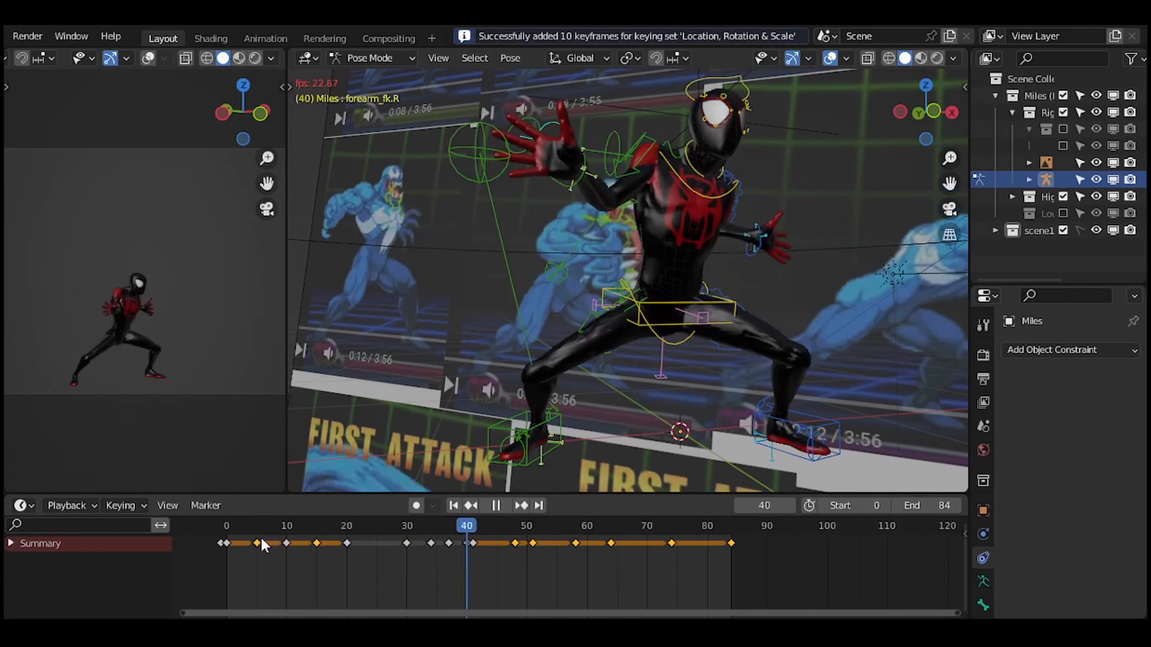
left_click_drag(260, 534, 380, 531)
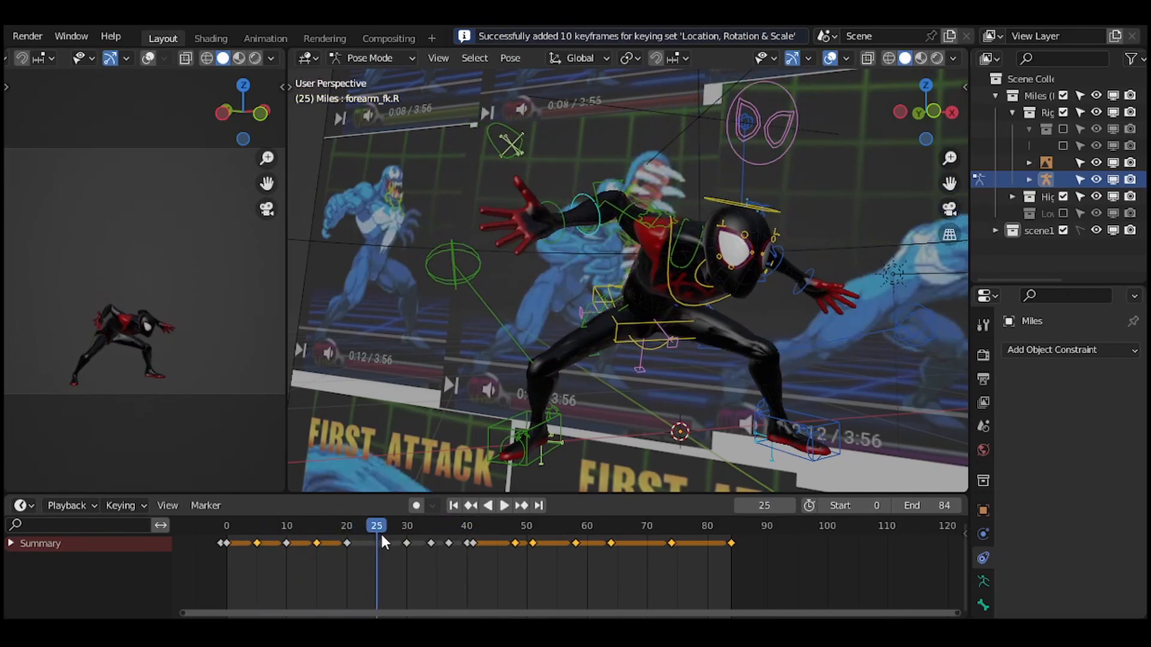
middle_click_drag(603, 368, 651, 358)
key("r")
key("r")
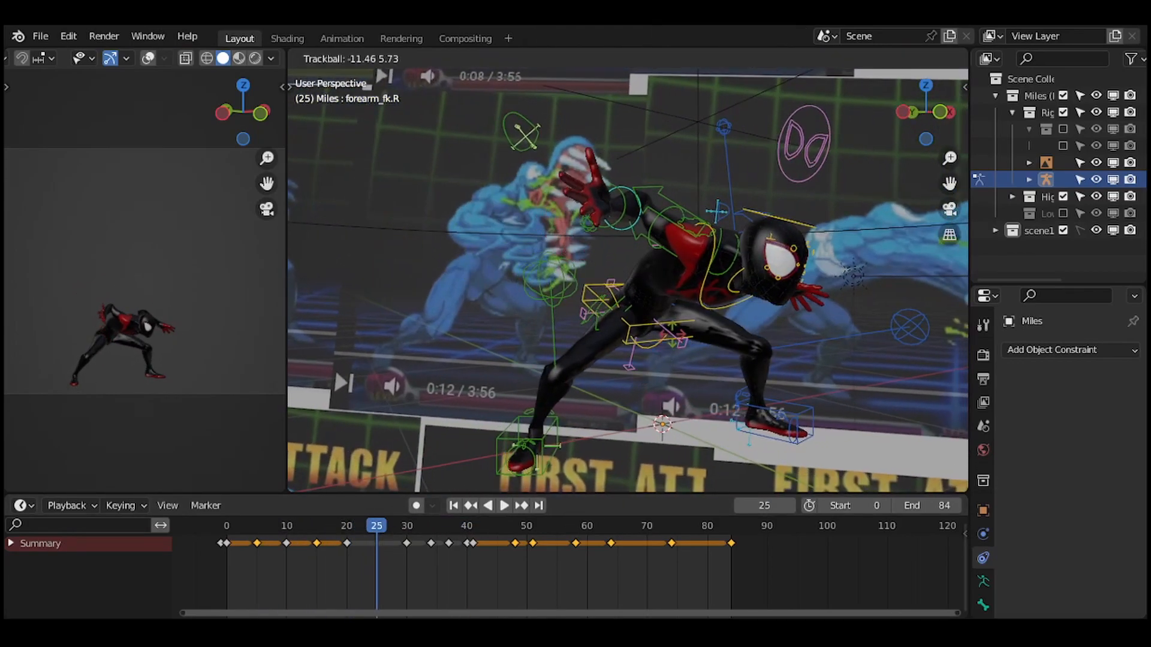
left_click(678, 307)
Twist the right forearm FK control about its local Y axis at frame 25, refine its rotation and keyframe it.
key("r")
key("y")
key("y")
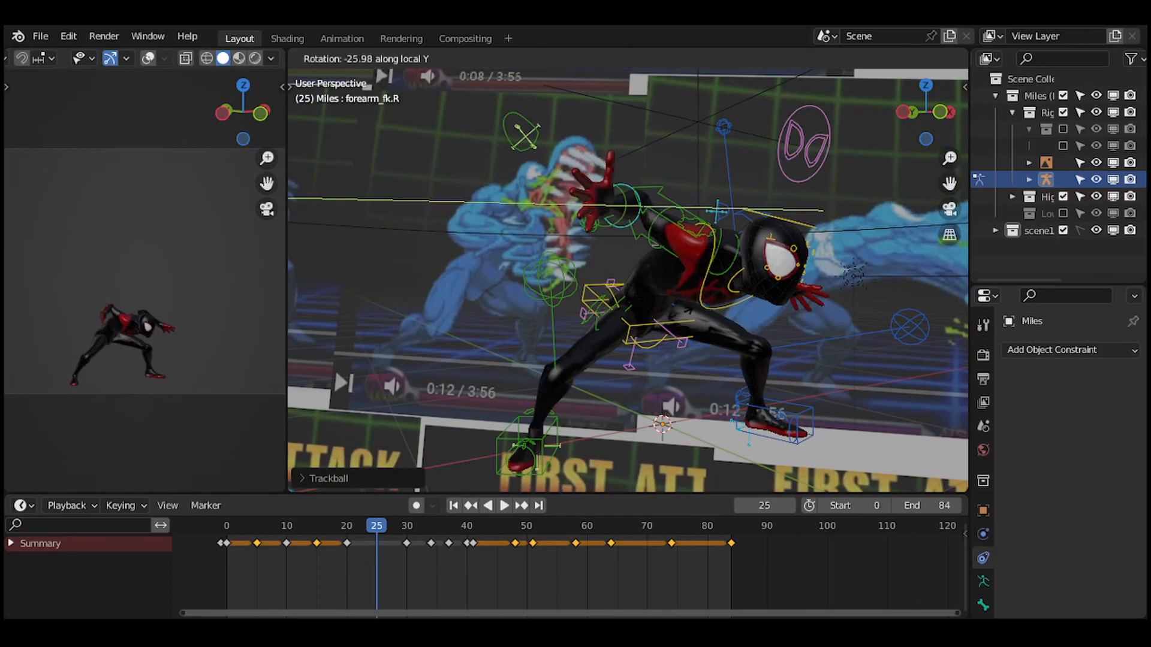
left_click(656, 329)
key("r")
key("r")
left_click(643, 326)
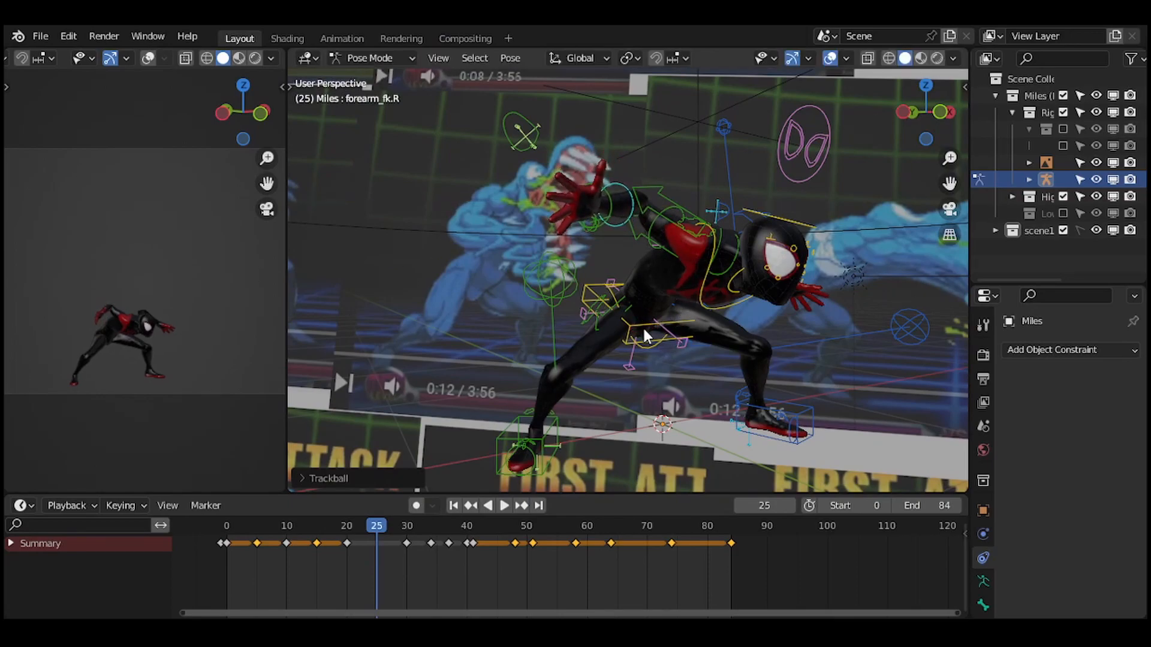
key("i")
Replay the arm swing, then rotate the right forearm at frame 25 so the hand points downward, and keyframe it.
left_click(244, 528)
key("space")
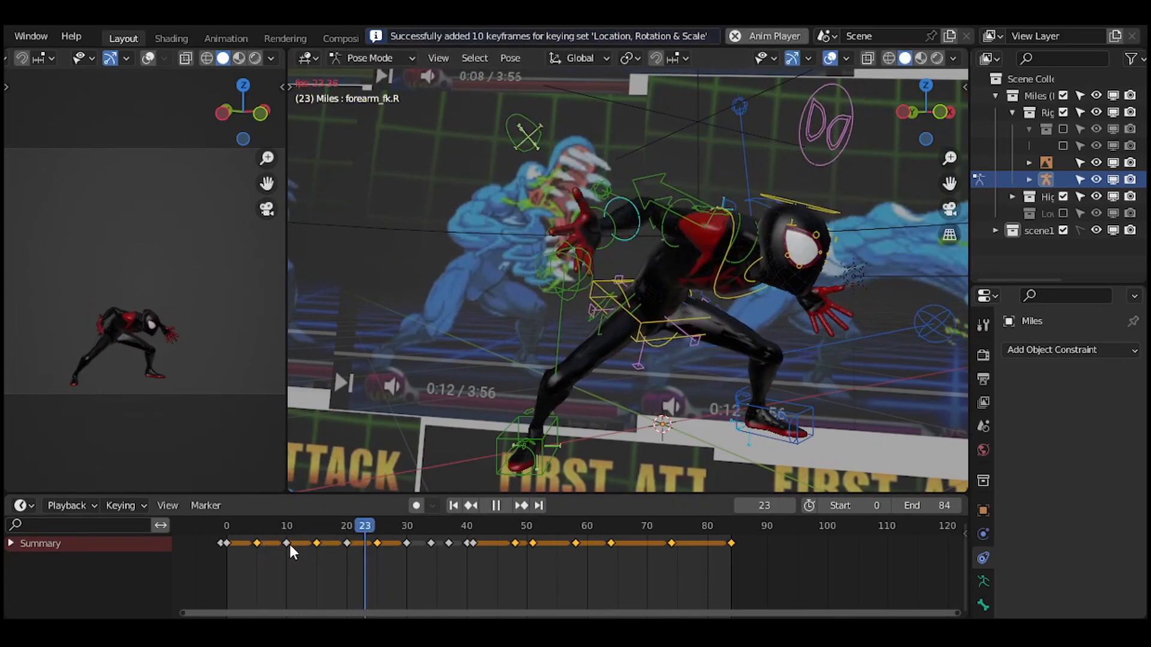
key("space")
left_click_drag(264, 525, 370, 555)
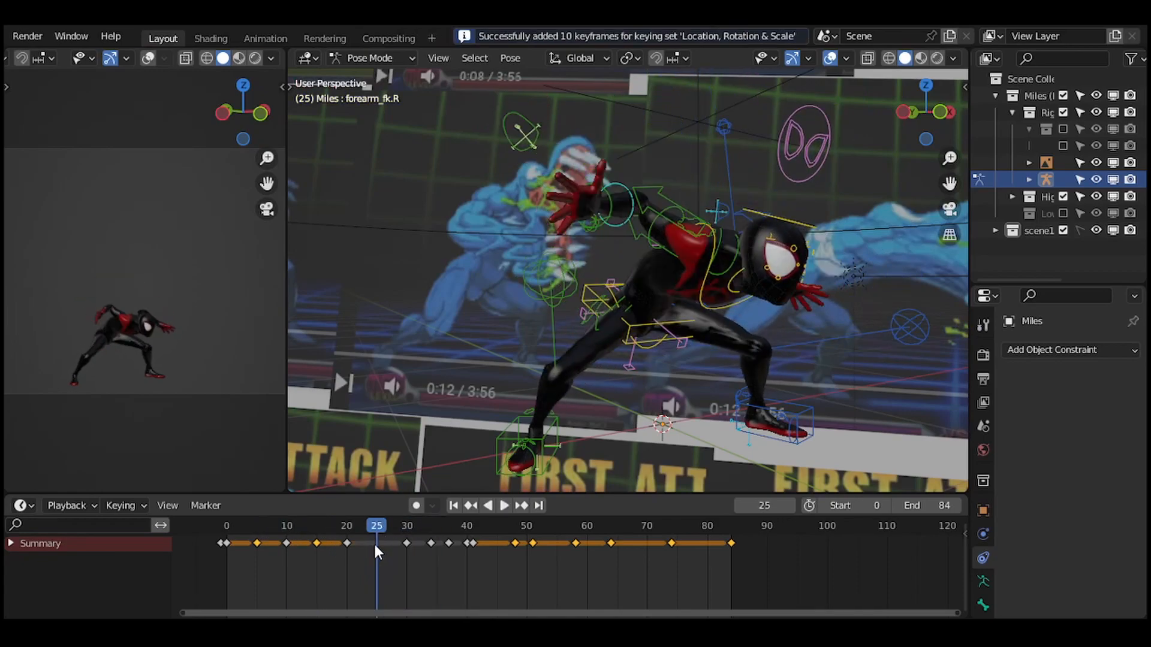
middle_click_drag(637, 309, 703, 259)
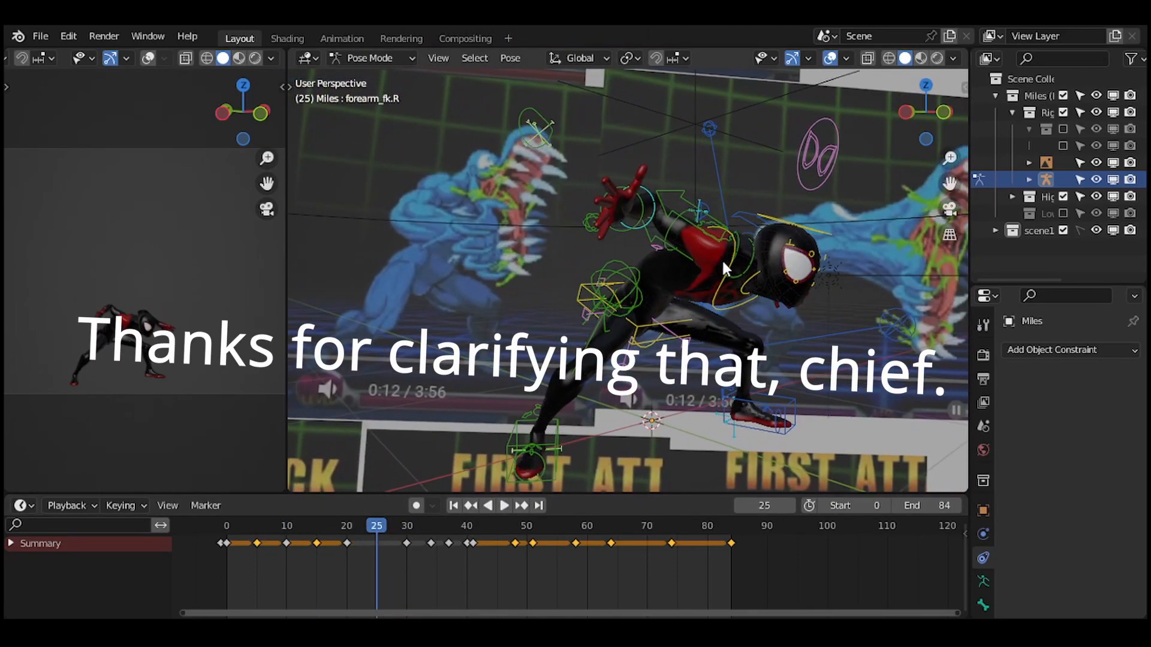
key("r")
left_click(731, 321)
key("i")
mouse_move(376, 528)
left_mouse_down()
mouse_move(348, 539)
mouse_move(379, 542)
left_mouse_up()
key("r")
key("i")
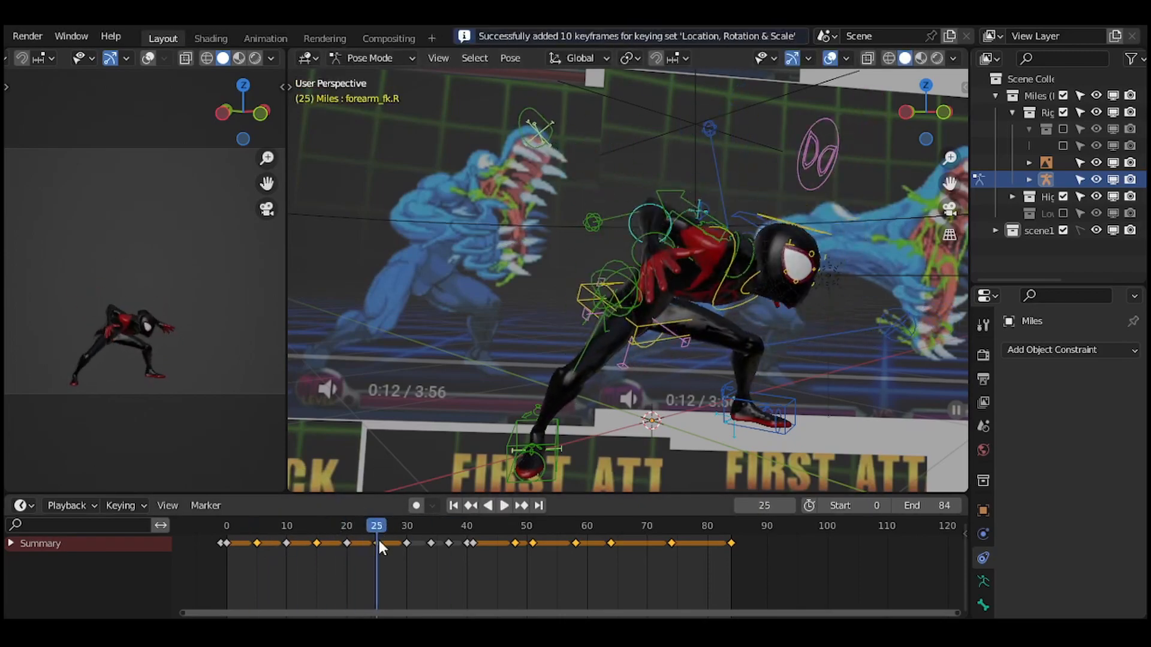
Fine-tune the right forearm's rotation at frame 25, keyframe it, and check the surrounding frames.
key("r")
key("r")
left_click(691, 333)
key("i")
left_click_drag(270, 526, 401, 535)
left_click(350, 534)
key("i")
key("i")
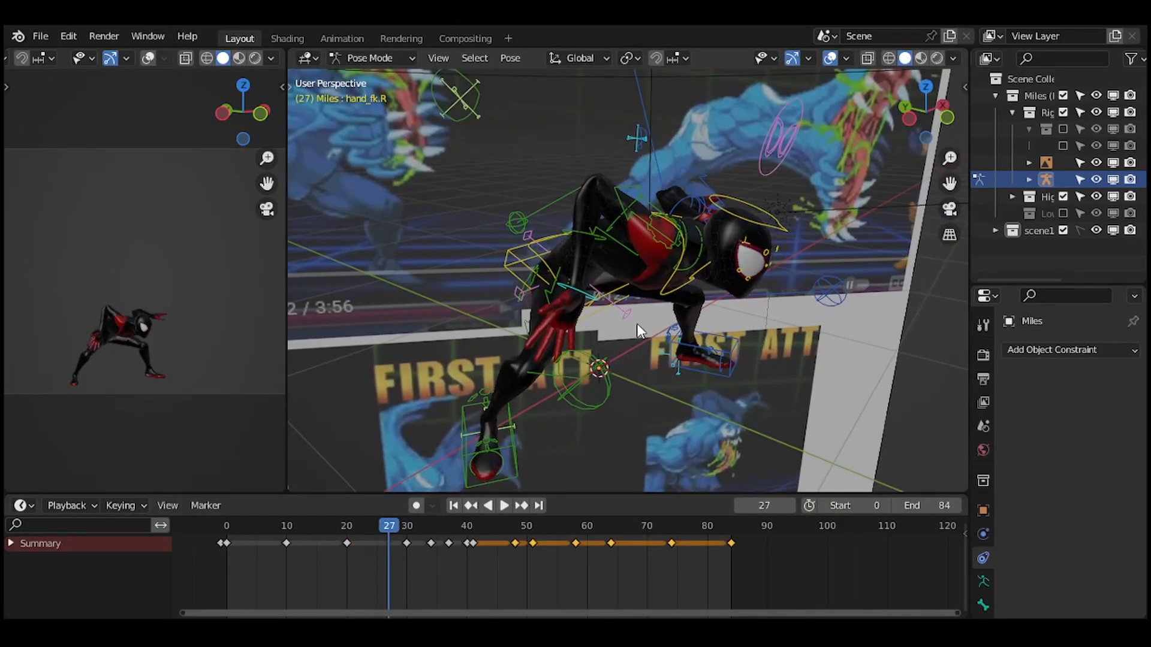
Rotate the right hand FK control at frame 27 to follow the forearm's swing, and keyframe it.
middle_click_drag(636, 324, 662, 339)
key("r")
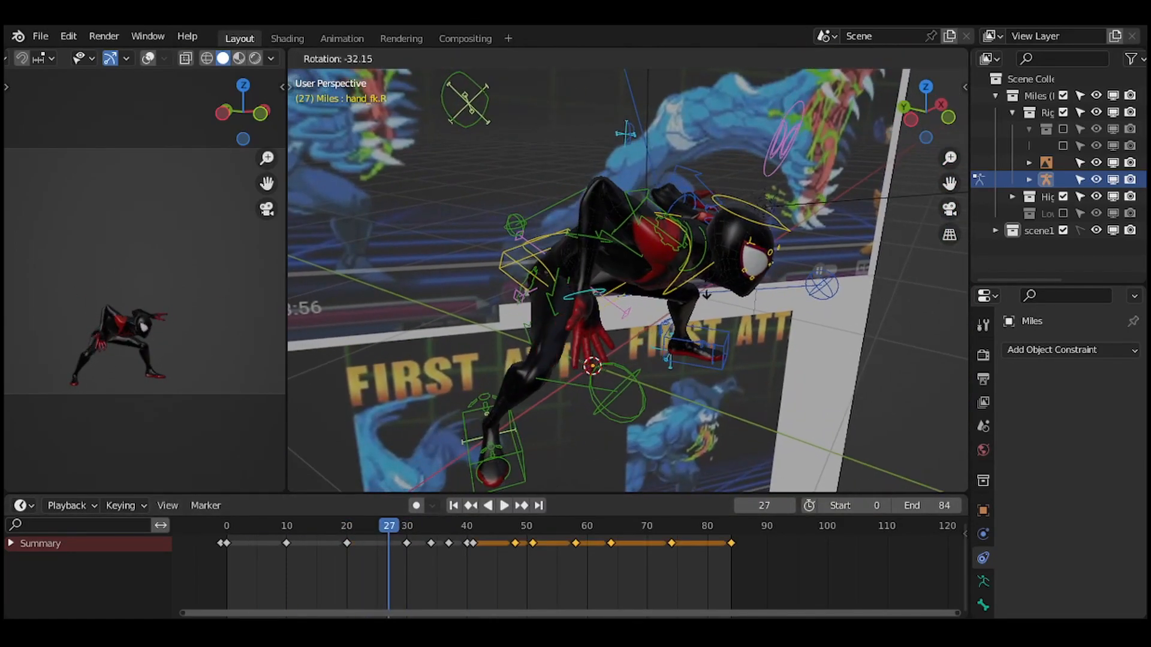
left_click(709, 298)
key("r")
left_click(708, 299)
key("i")
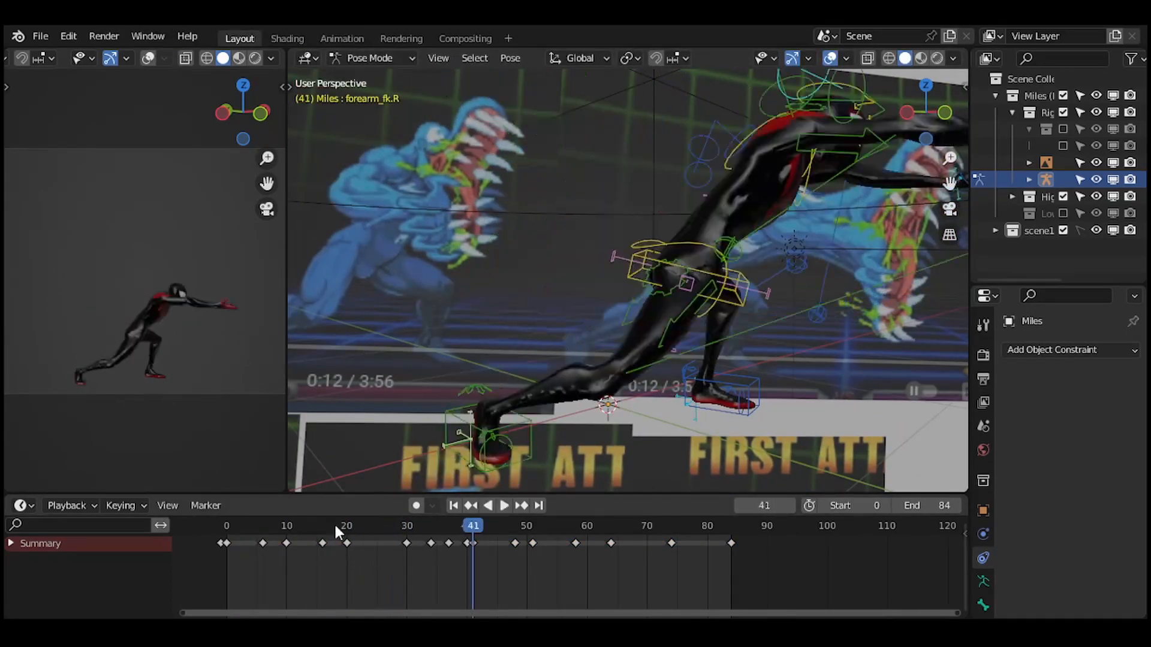
Rotate the right hand FK control at frame 25 and keyframe it.
left_click_drag(333, 528, 611, 559)
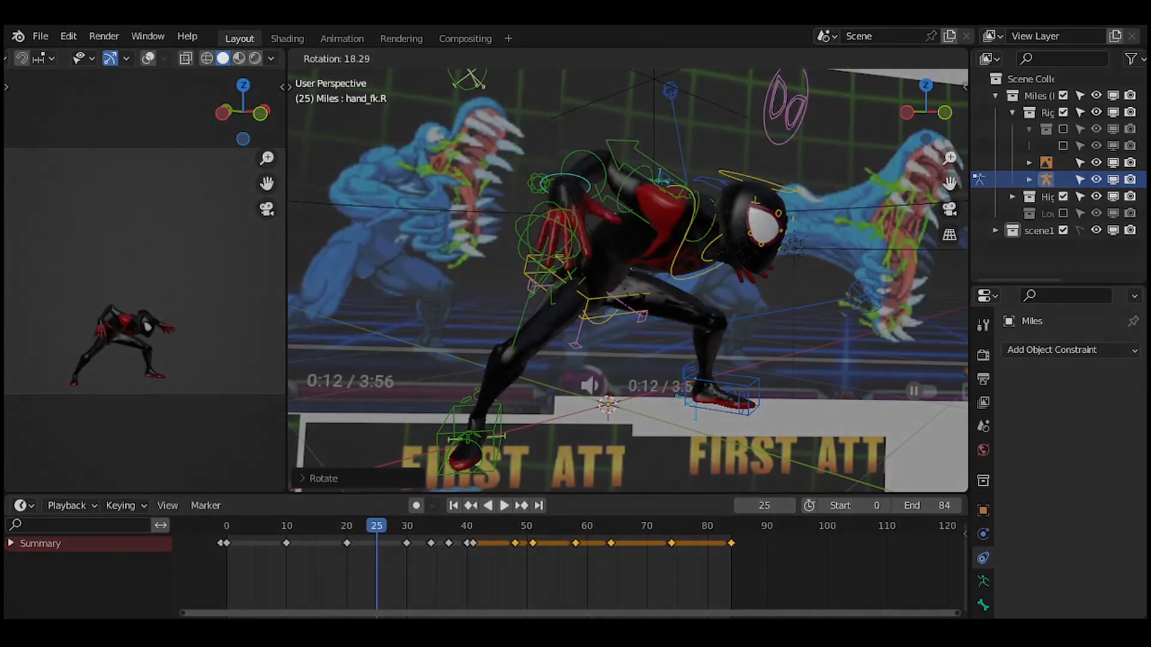
left_click(662, 196)
key("i")
Duplicate the right hand's keyframes from frames 23 and 26 to frames 77 and 80, and play back the result.
key("shift+d")
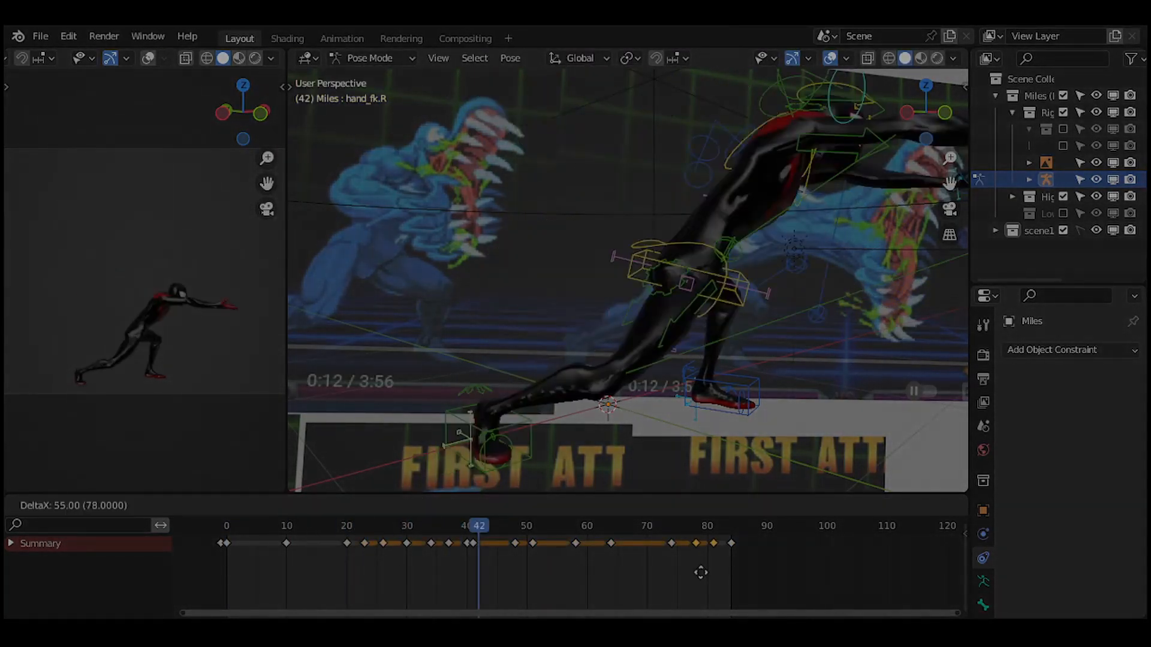
left_click(698, 567)
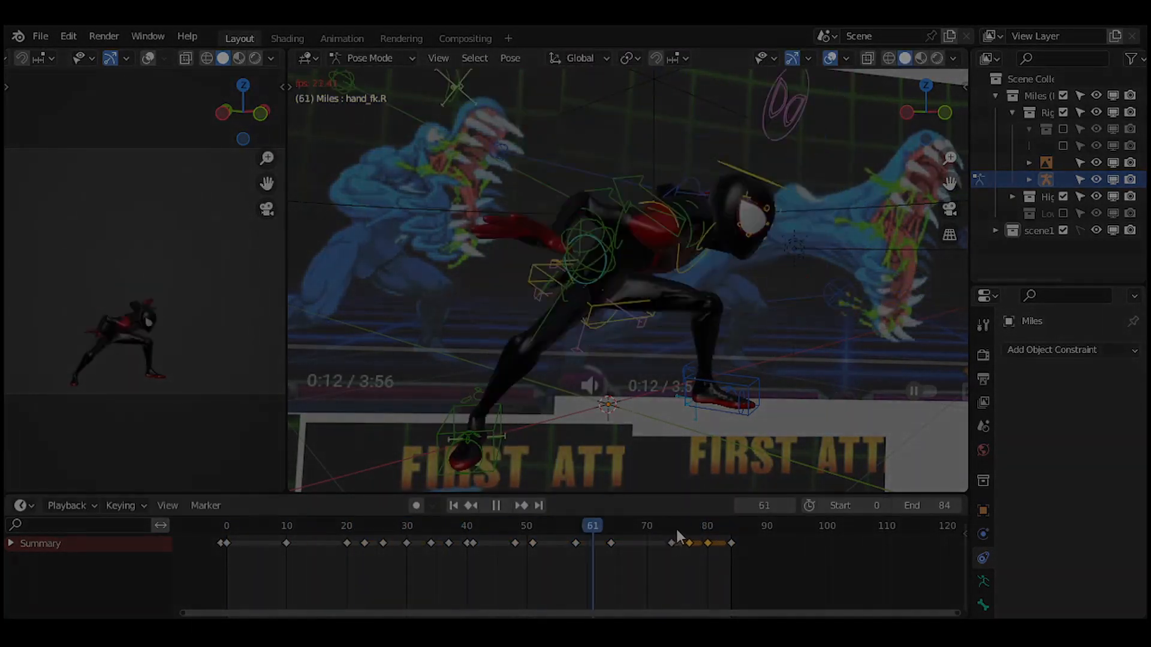
key("space")
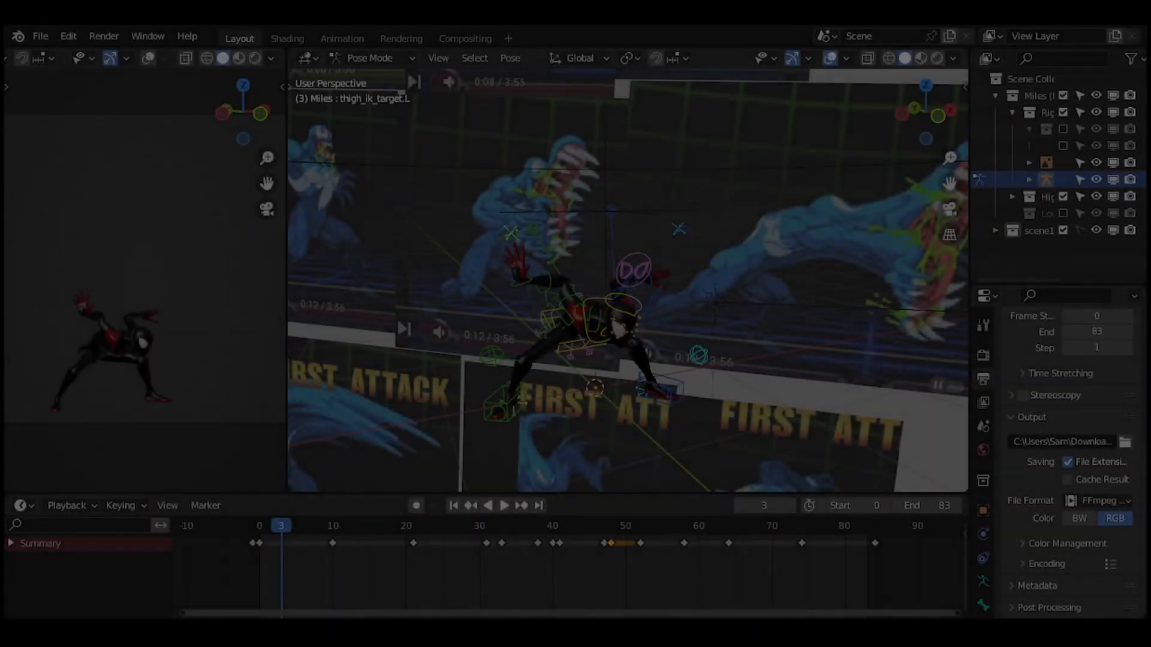
Play and scrub through the animation, examining the character's pose from several angles, including frame 18 from above.
middle_click_drag(599, 391, 662, 401)
scroll(675, 337, "up", 2)
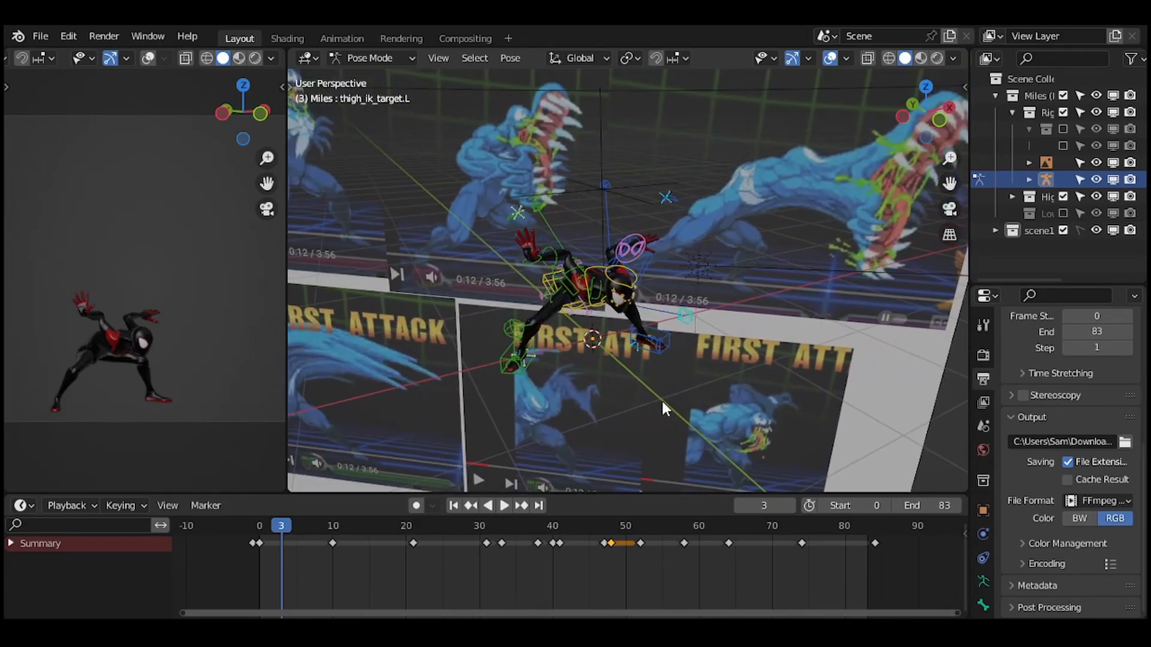
key("Left")
key("Left")
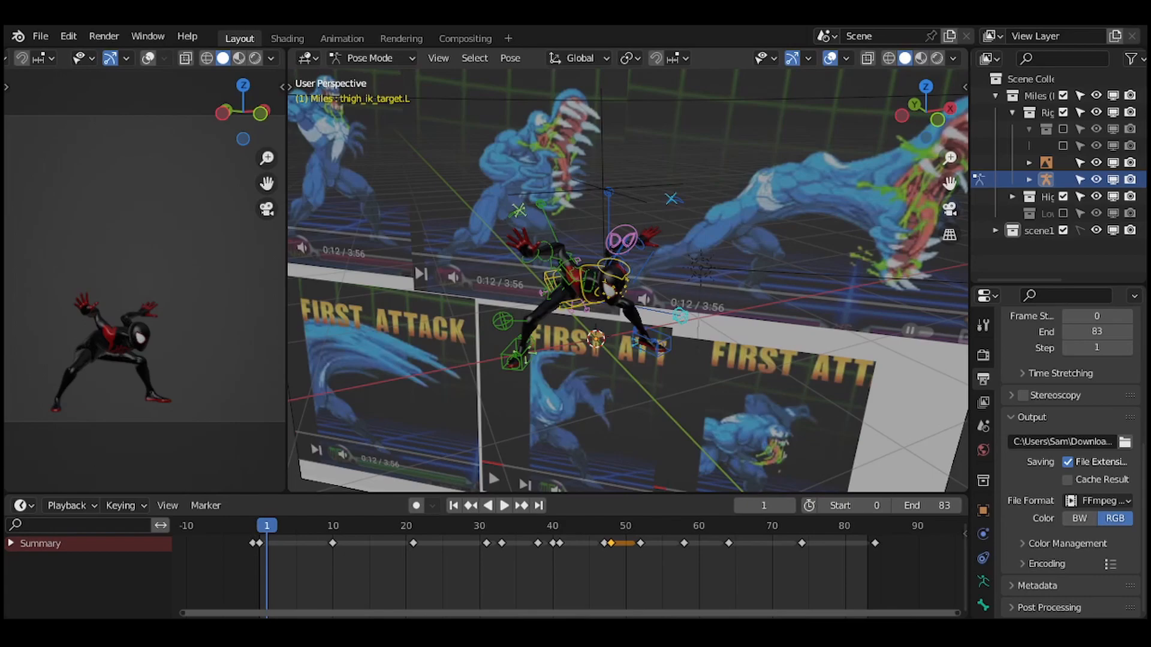
key("space")
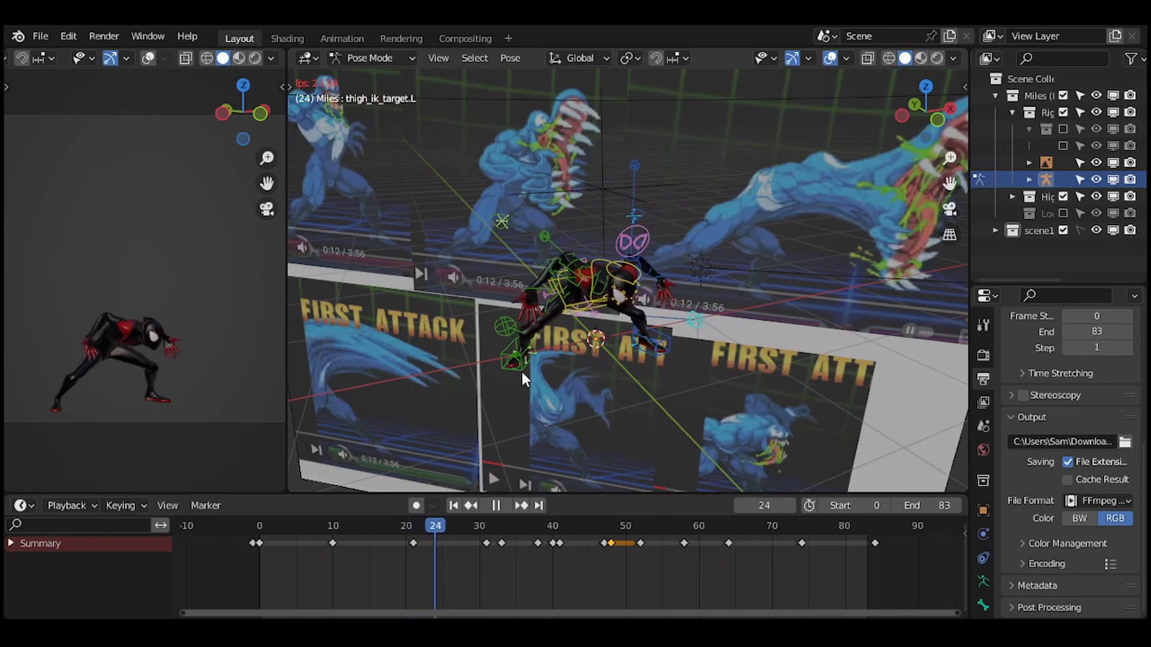
key("space")
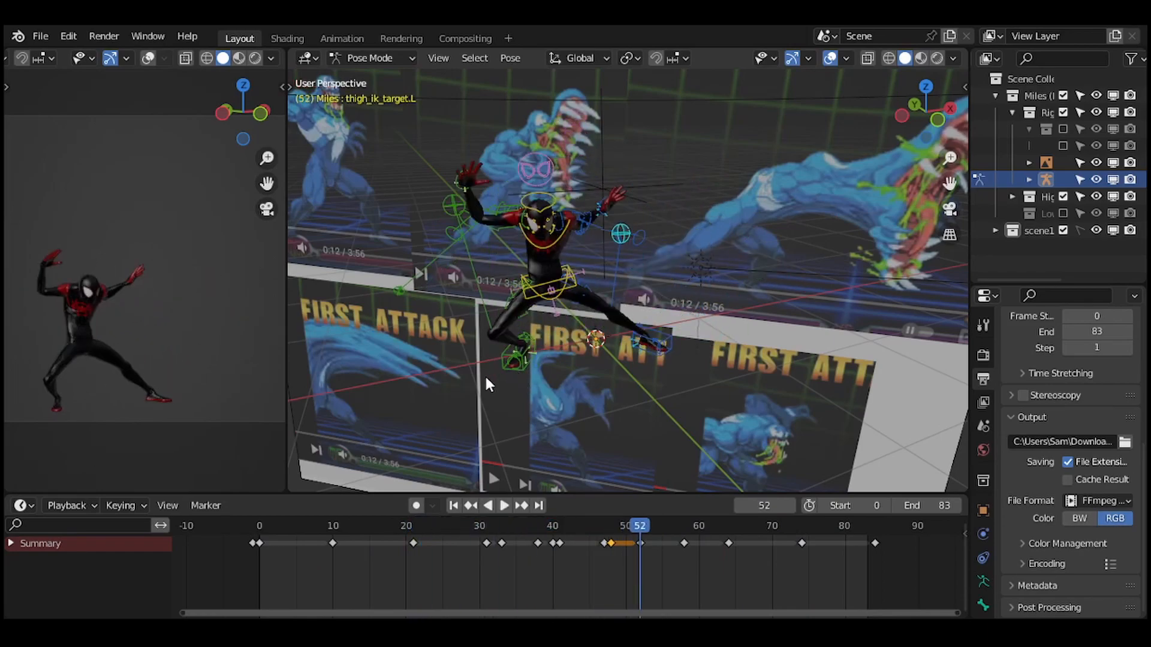
left_click_drag(319, 532, 390, 534)
middle_click_drag(580, 393, 519, 437)
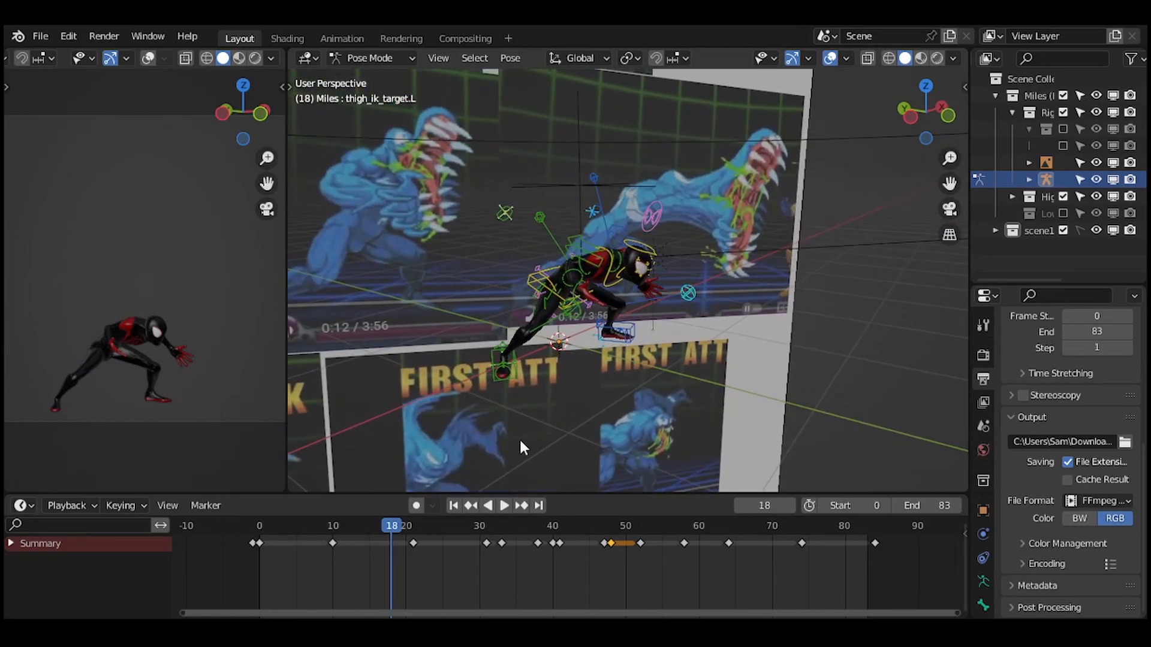
middle_click_drag(594, 406, 592, 286)
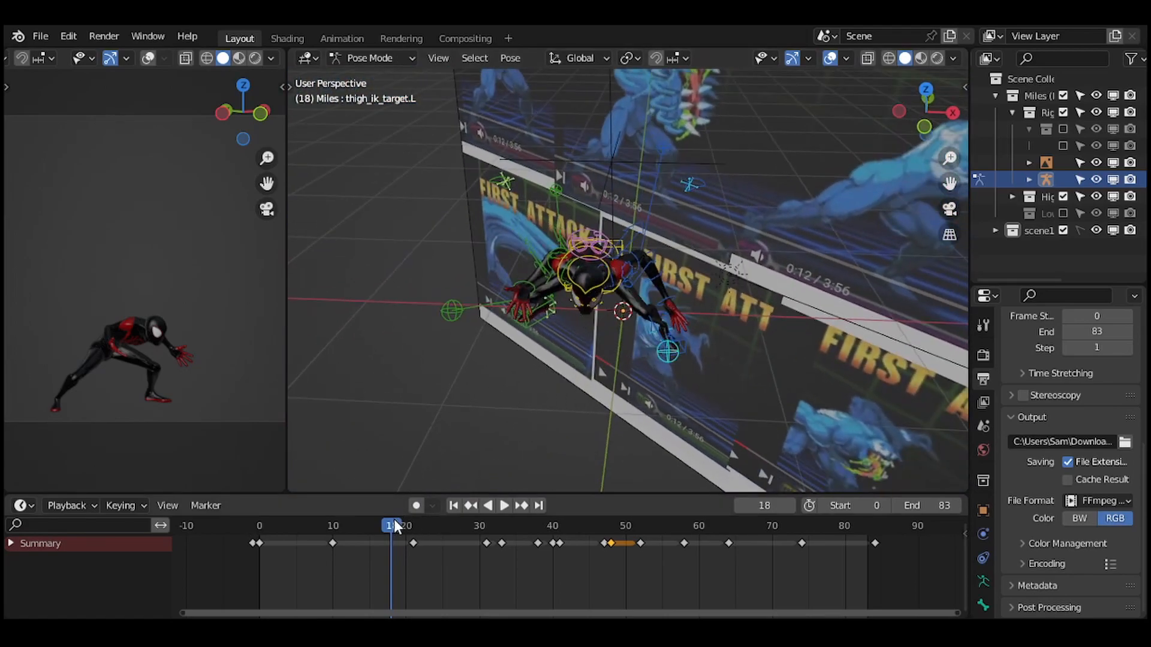
left_click_drag(394, 519, 461, 561)
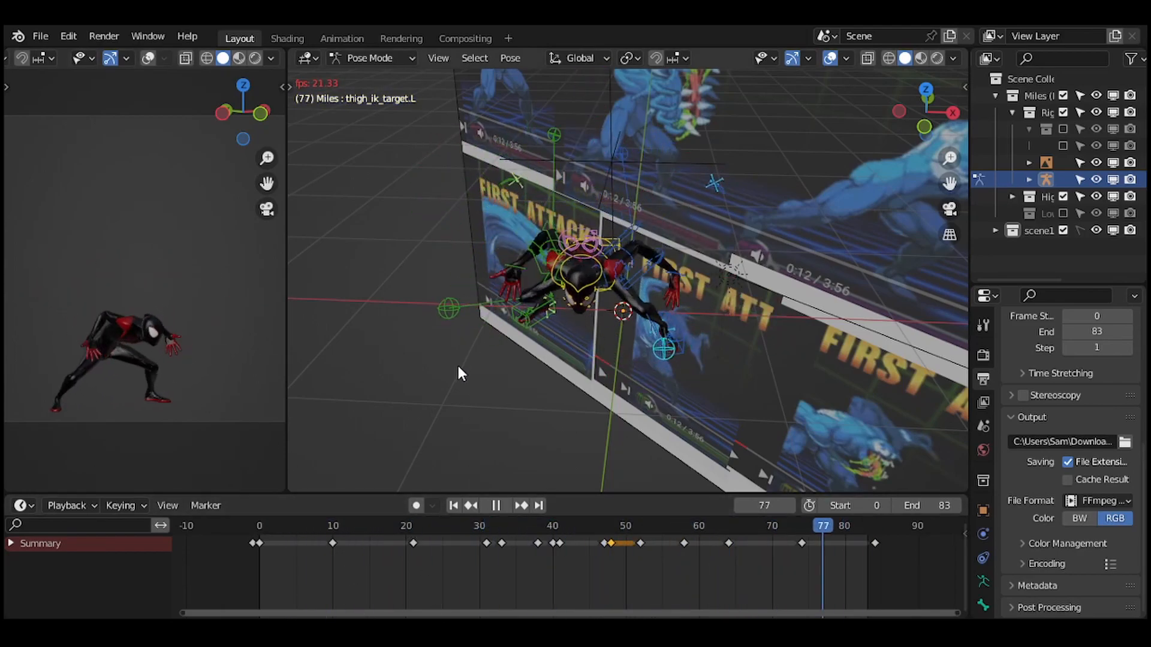
key("space")
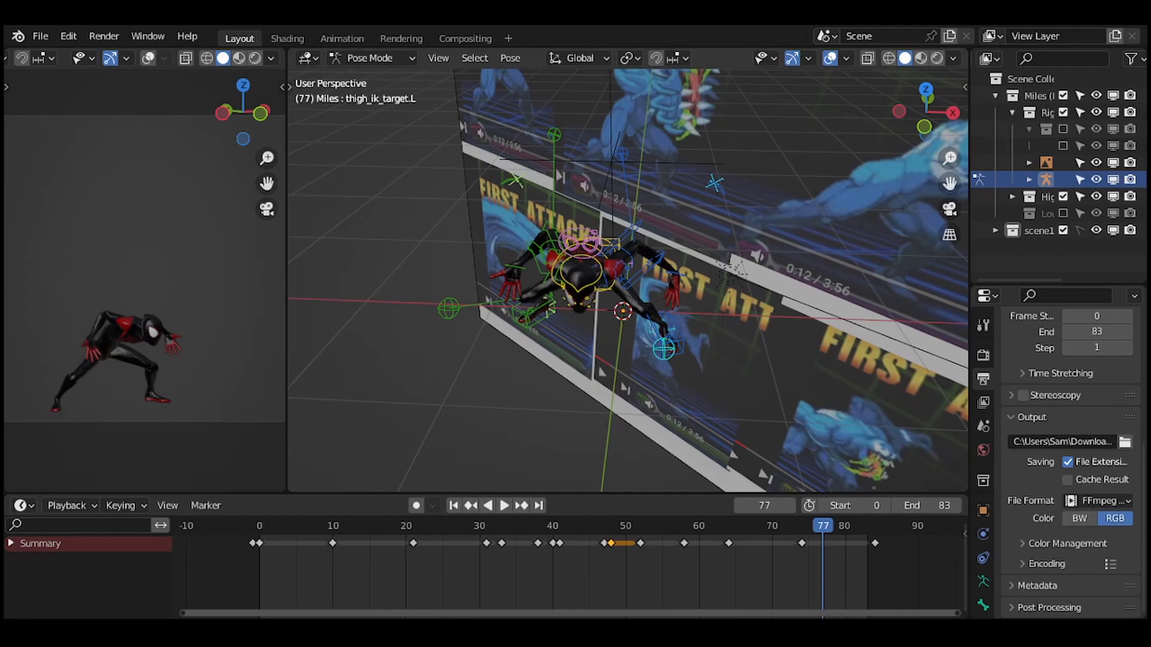
Show the rig's main properties and layer toggles beside a closer view of the character at frame 77.
middle_click_drag(826, 108, 669, 333)
scroll(672, 328, "up", 3)
middle_click_drag(698, 272, 569, 465)
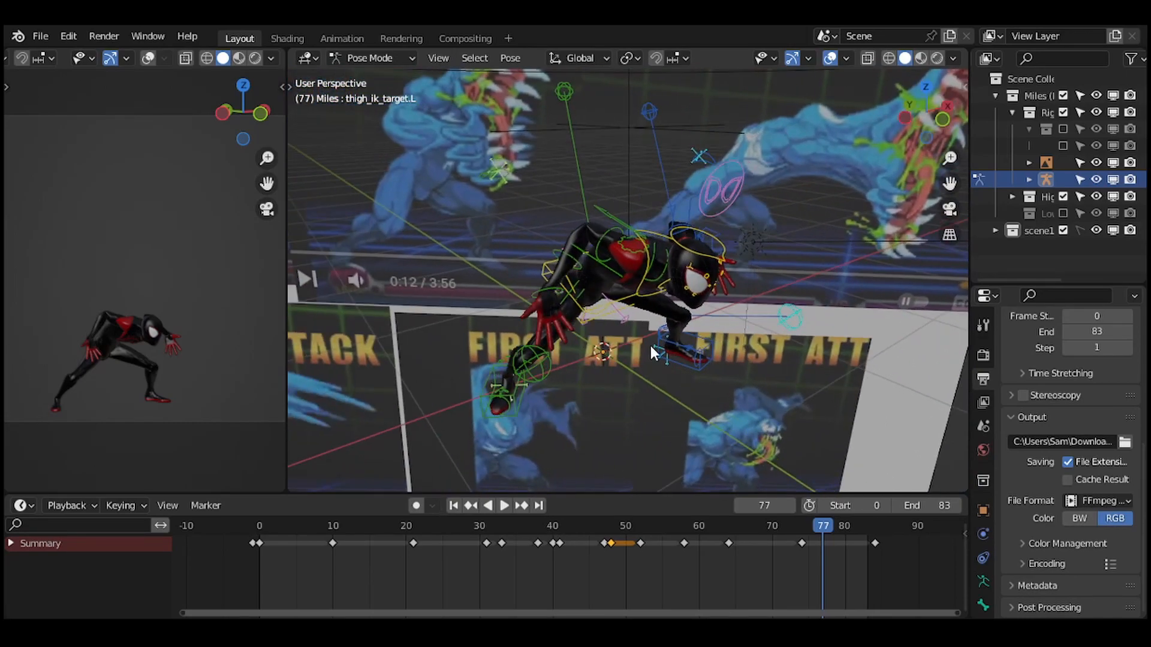
key("n")
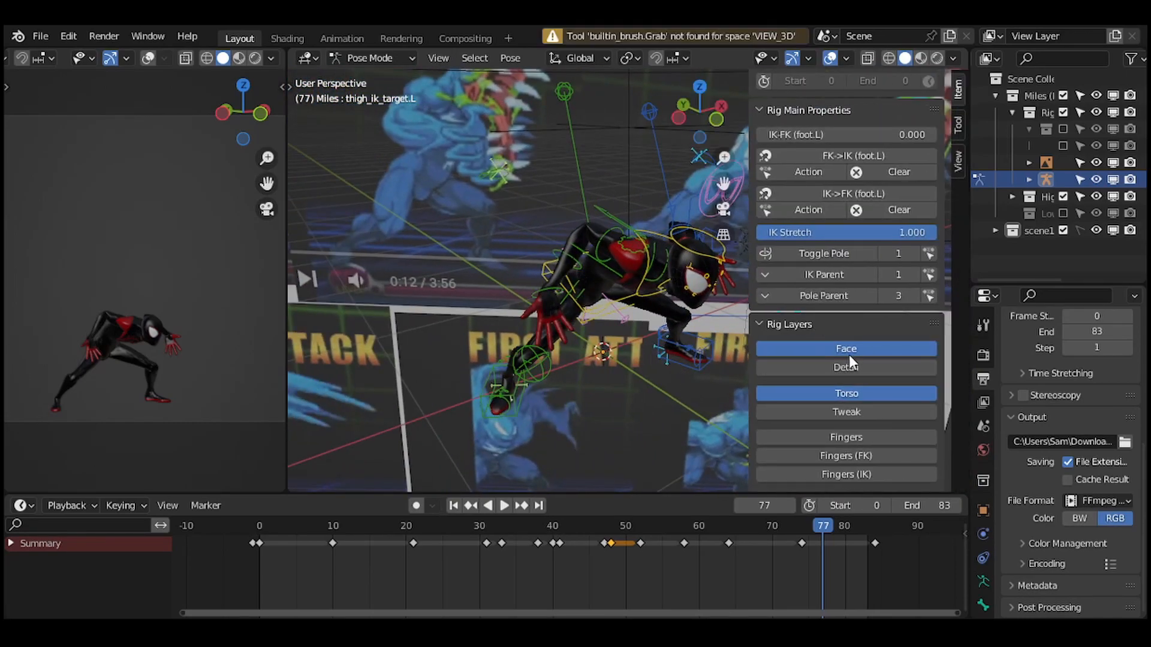
Show only the Fingers rig layer, hiding the Face, Torso, arm IK and FK, and leg IK layers.
middle_click_drag(849, 355, 836, 199)
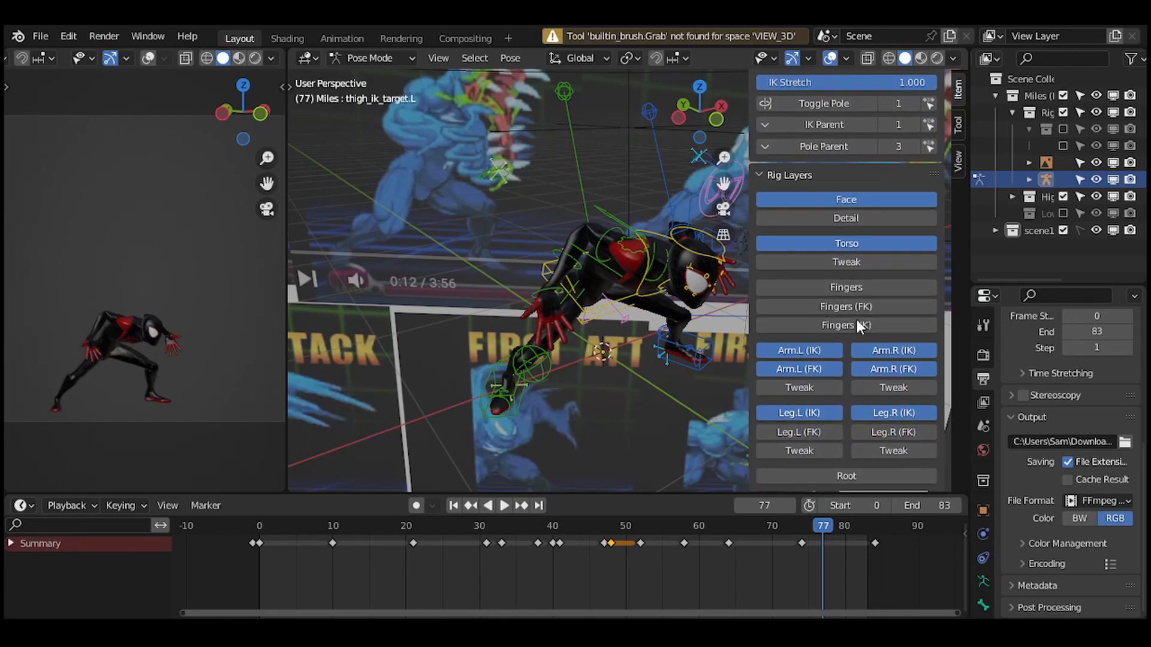
left_click(846, 287)
left_click(854, 242)
left_click(845, 200)
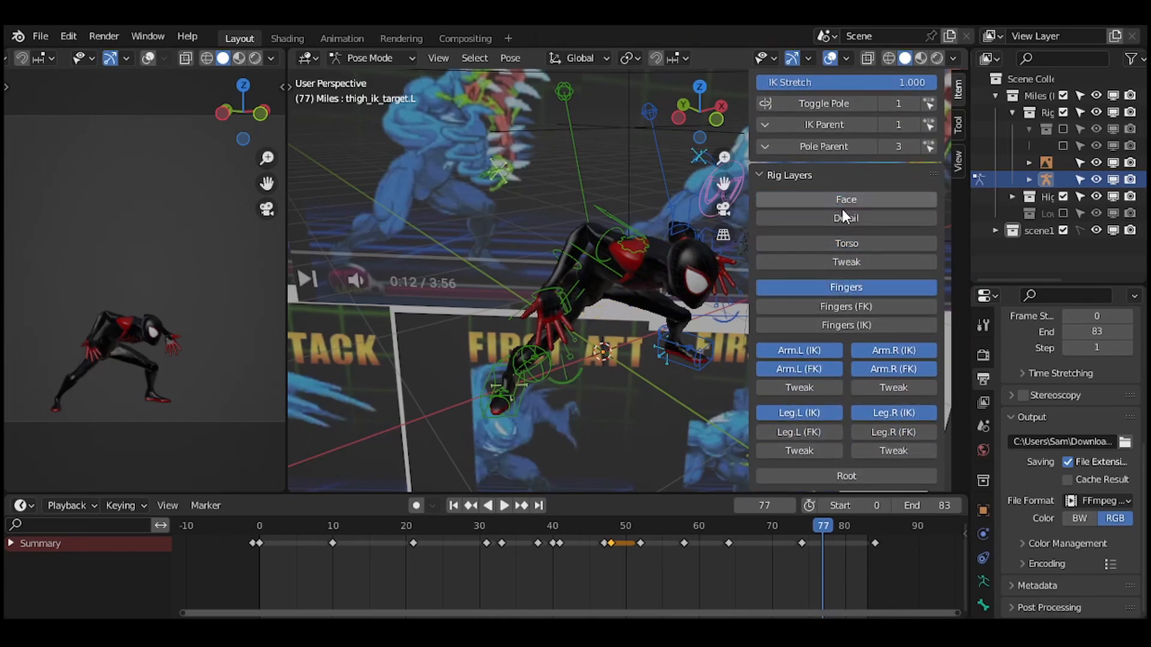
left_click(806, 350)
left_click(808, 369)
left_click(824, 413)
left_click(884, 412)
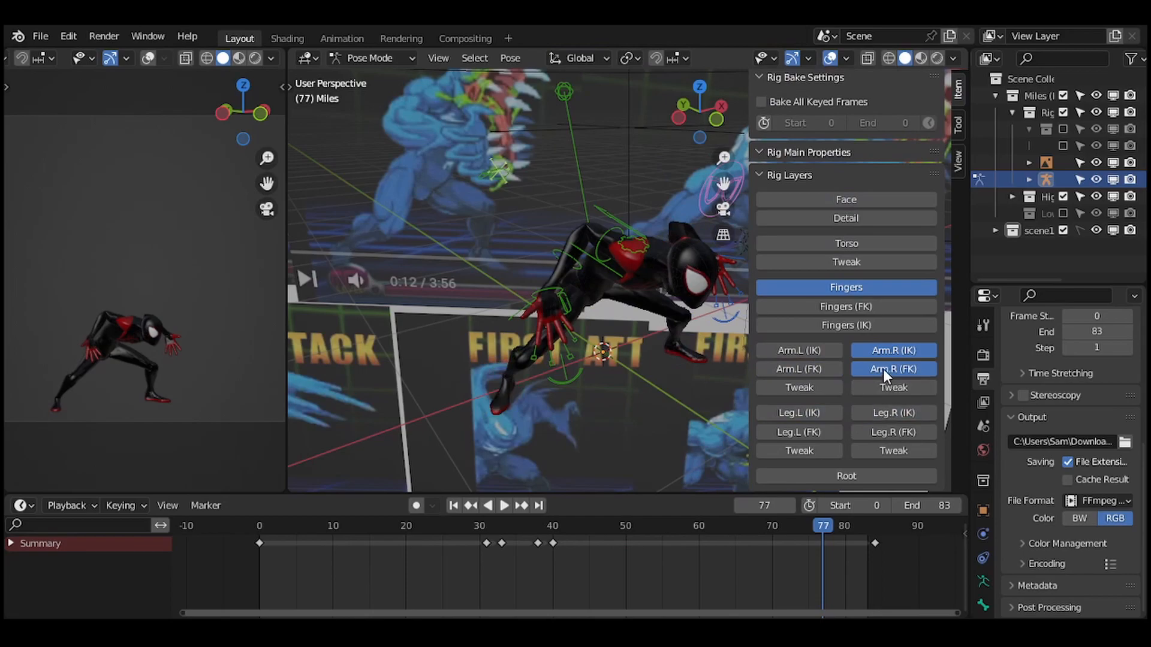
left_click(883, 369)
left_click(877, 350)
Scrub and play through the animation, examining the hands and their finger controls.
left_click_drag(291, 520, 421, 526)
key("n")
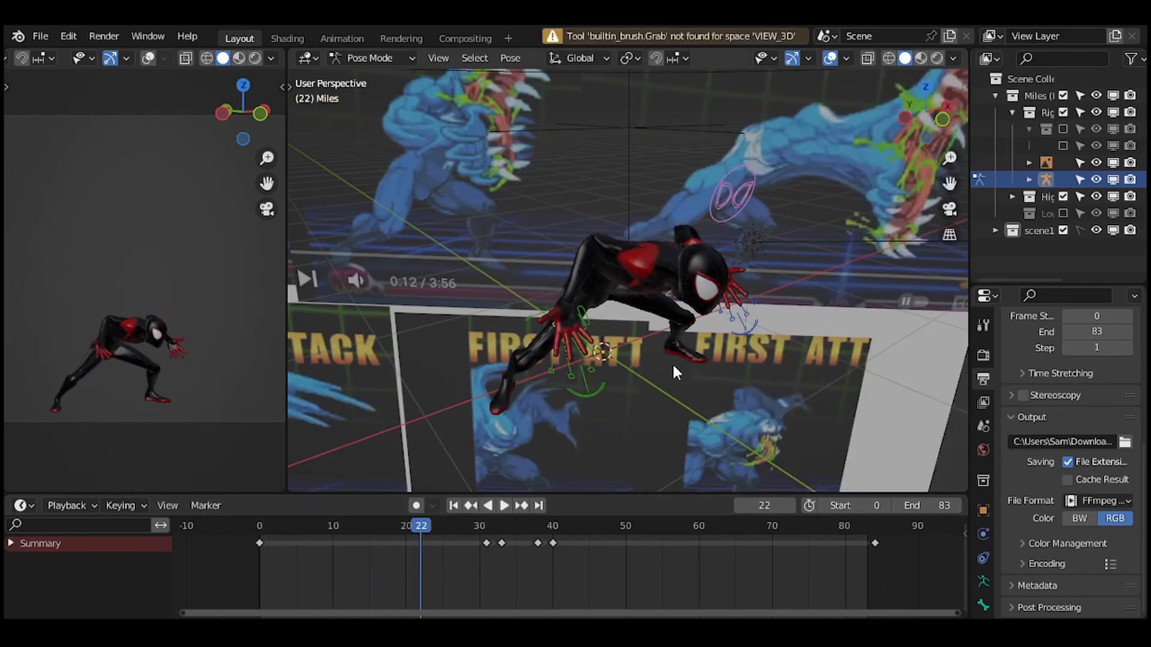
left_click_drag(288, 520, 302, 519)
key("space")
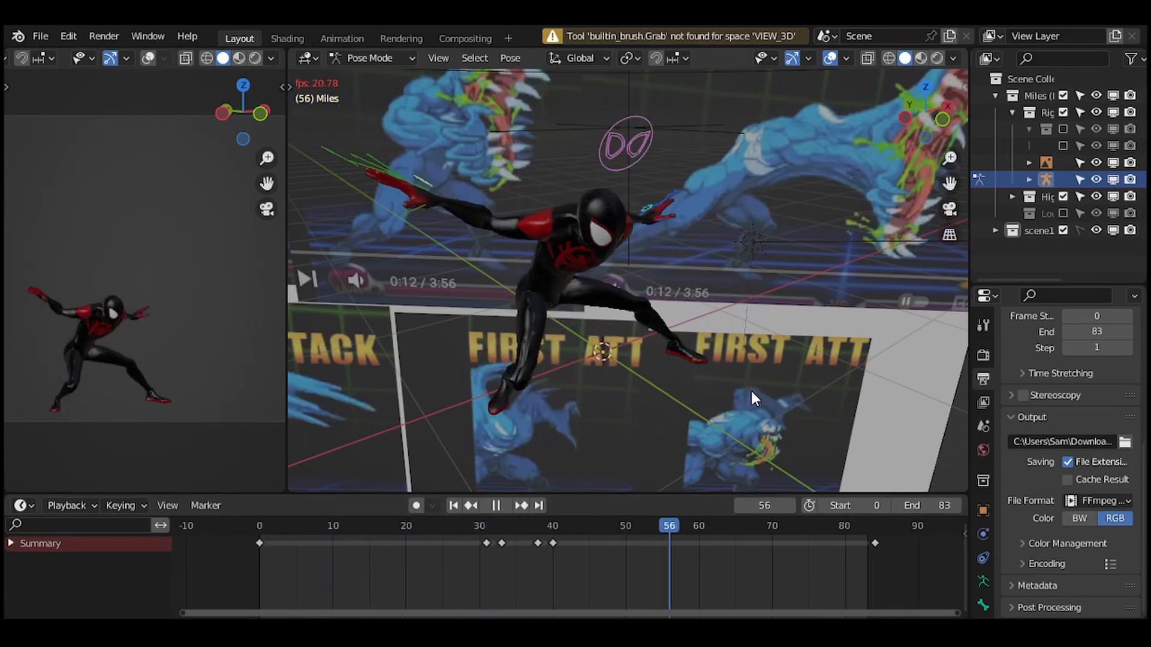
key("space")
middle_click_drag(753, 390, 599, 431)
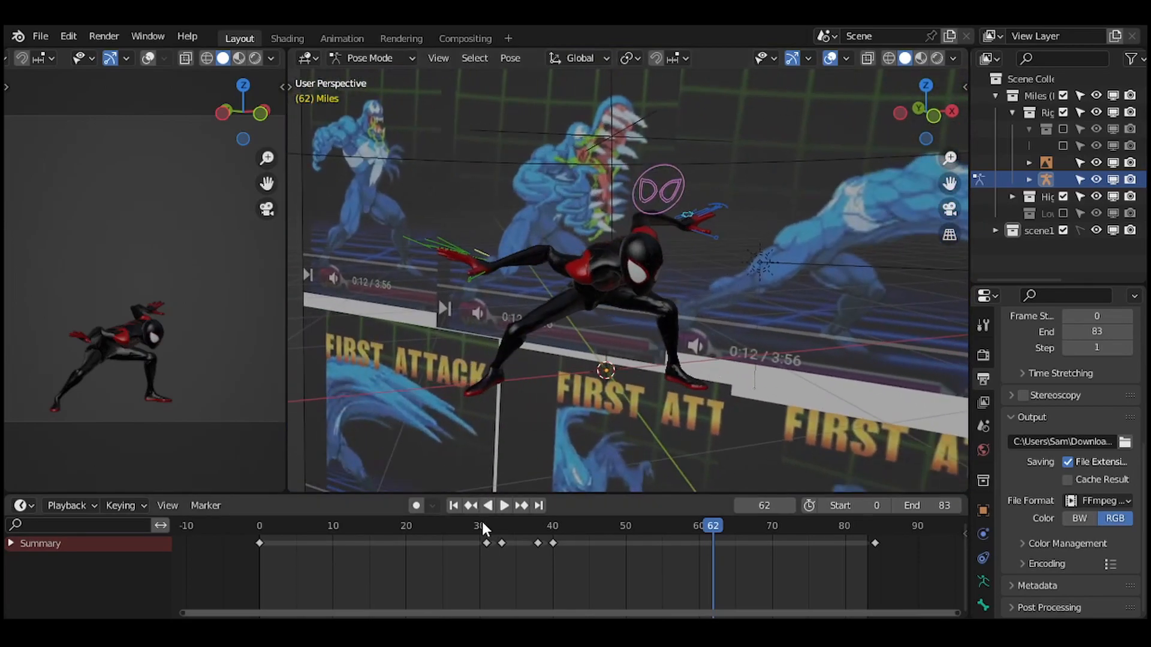
key("space")
Enlarge the preview viewport, and at frame 41 curl the right ring finger by scaling its control to about 0.48.
left_click_drag(482, 522, 558, 527)
key("space")
middle_click_drag(655, 350, 427, 348)
scroll(172, 333, "down", 1)
left_click_drag(285, 299, 334, 307)
left_click(699, 365)
middle_click_drag(696, 365, 651, 379)
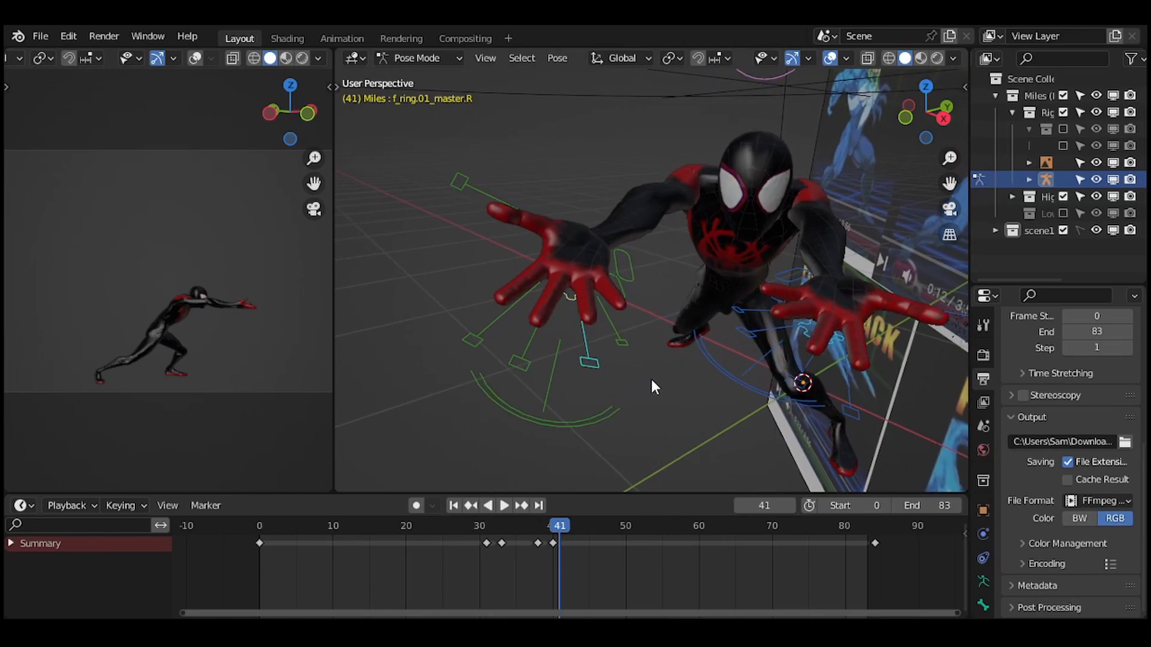
key("s")
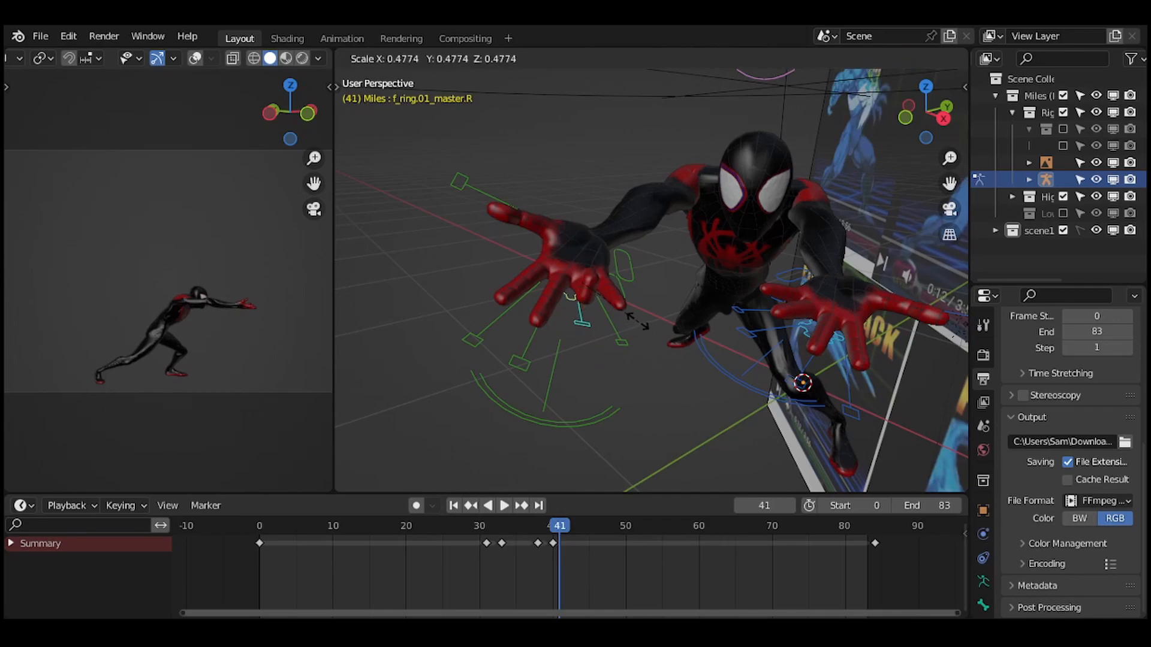
left_click(639, 327)
Curl the middle fingers of both hands at frame 41 by scaling their master controls.
scroll(659, 321, "up", 8)
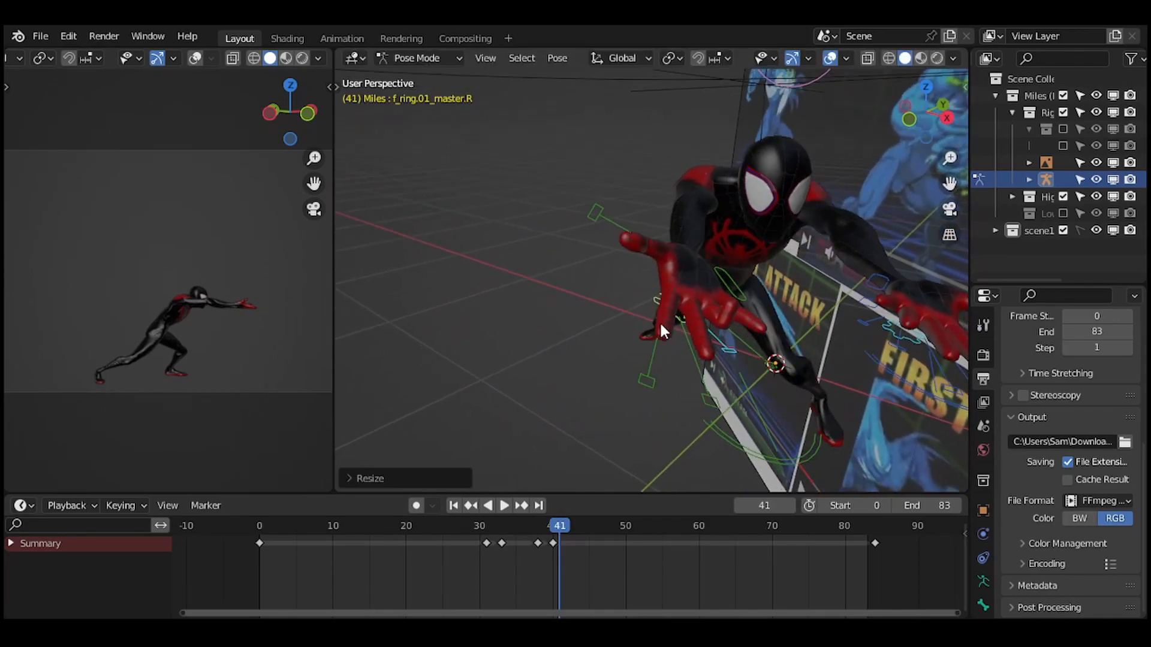
scroll(635, 289, "down", 6)
middle_click_drag(682, 250, 642, 315)
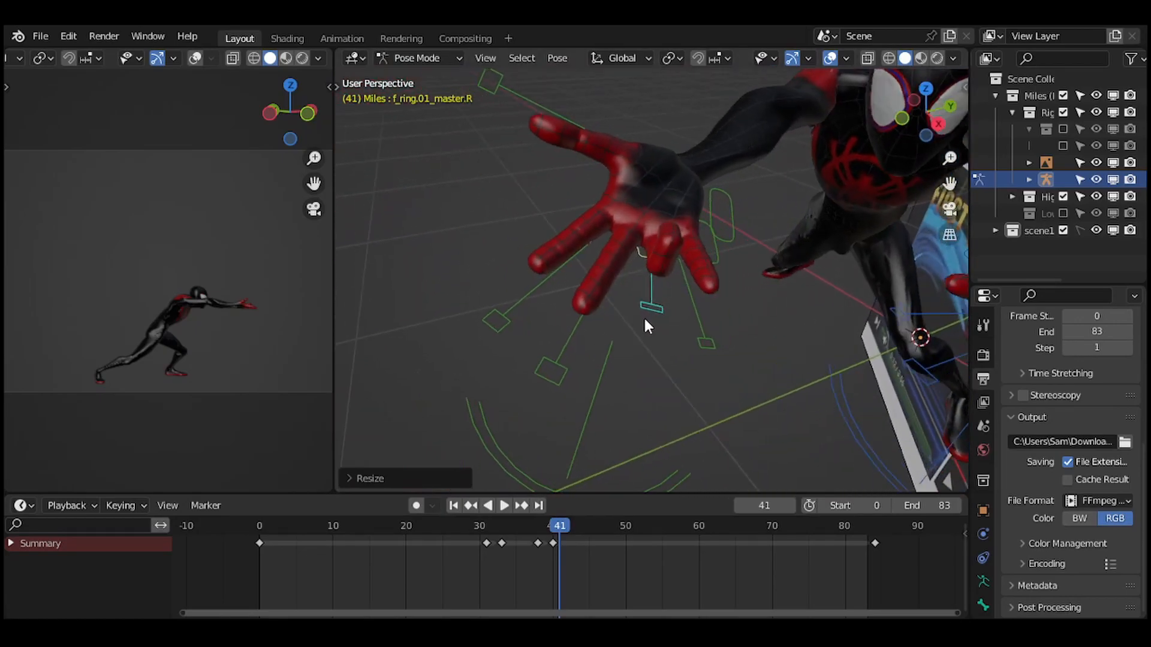
left_click(551, 357)
middle_click_drag(699, 398, 695, 414)
key("s")
left_click(650, 256)
middle_click_drag(650, 256, 575, 271)
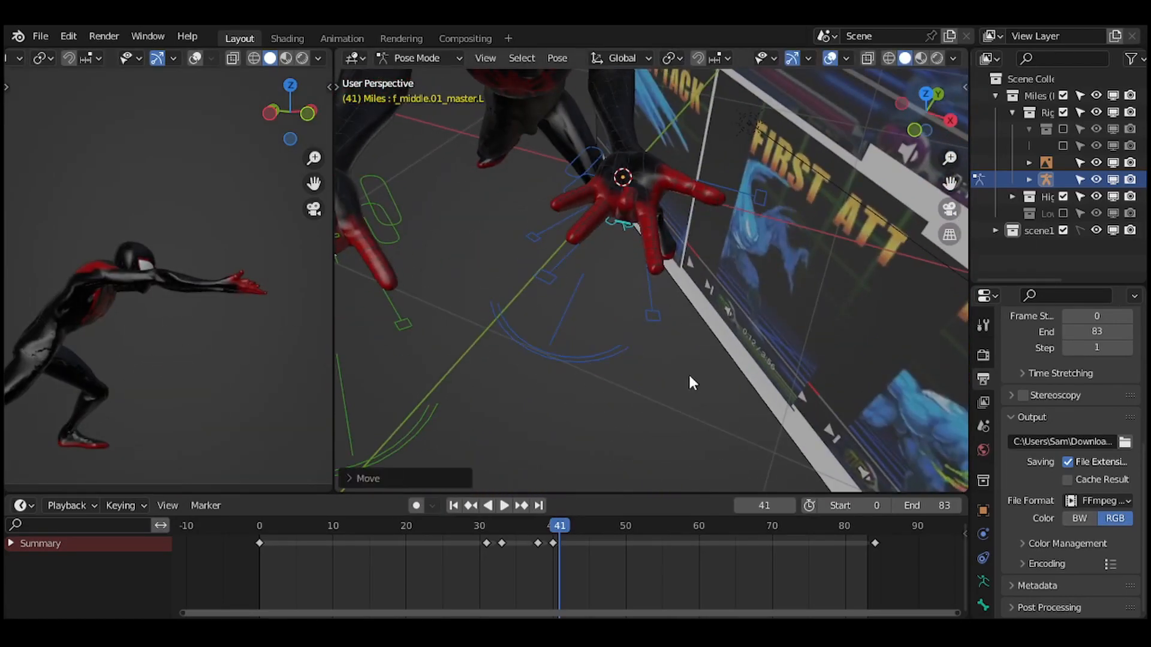
key("s")
left_click(667, 218)
Insert Location, Rotation & Scale keyframes on the finger controls, placing hand pose keys at frames 48 and 51.
scroll(684, 320, "down", 4)
left_click(271, 534)
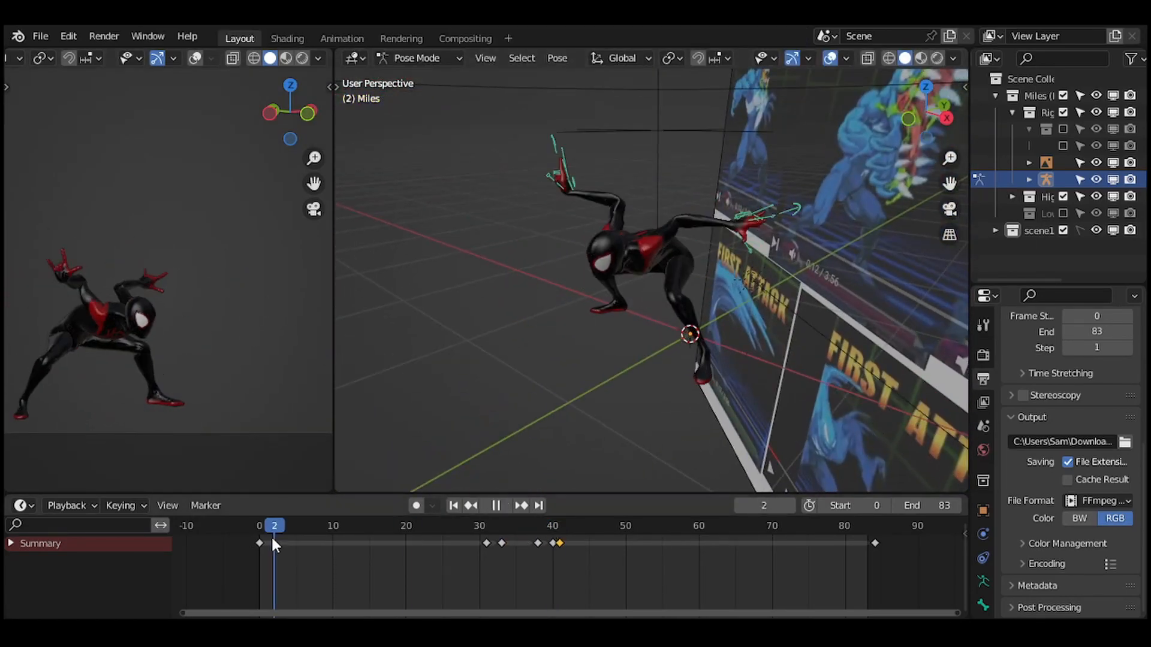
key("i")
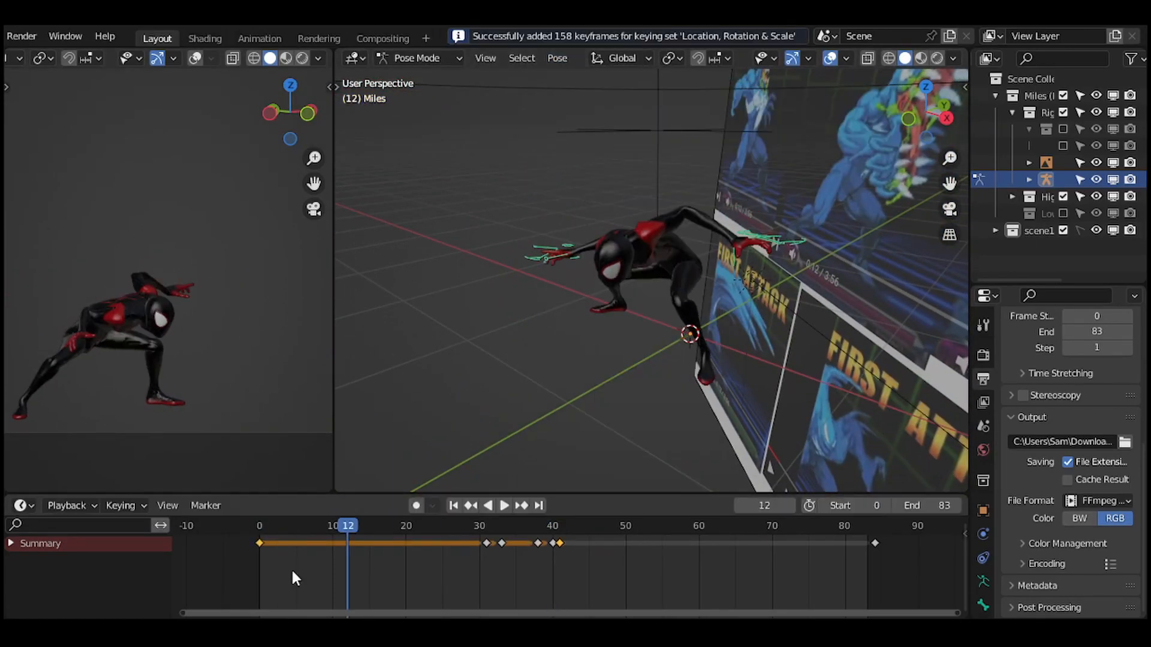
left_click_drag(539, 528, 615, 534)
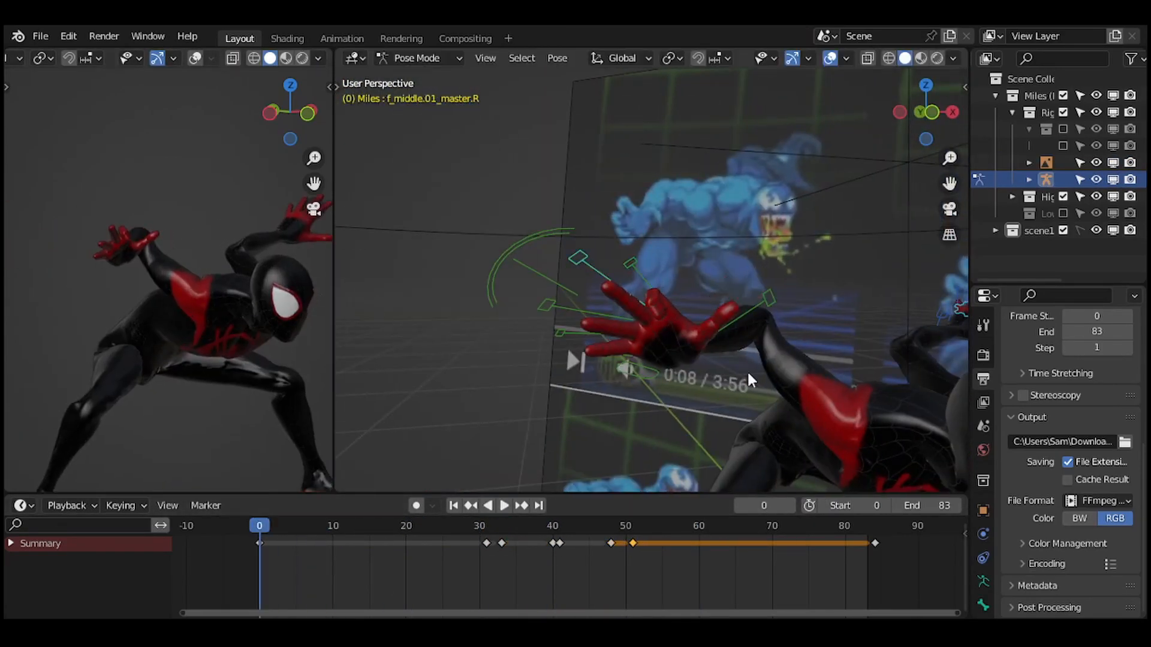
Pose and keyframe the fingers of both hands at frames 5, 10, 15 and 20.
key("i")
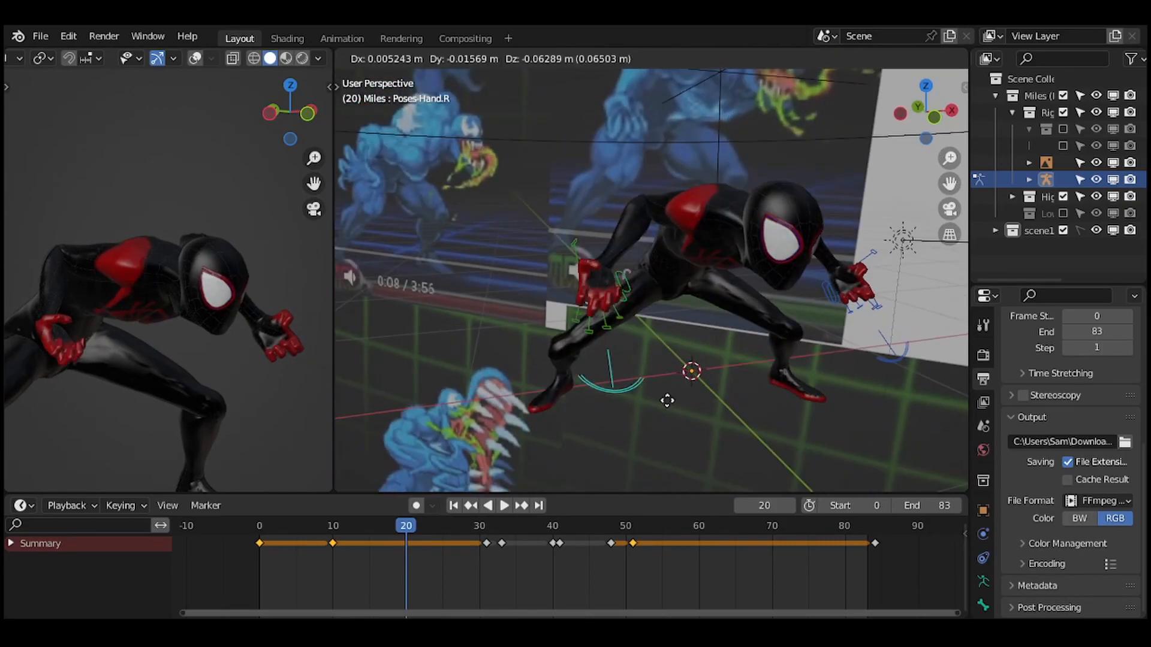
left_click_drag(272, 543, 499, 564)
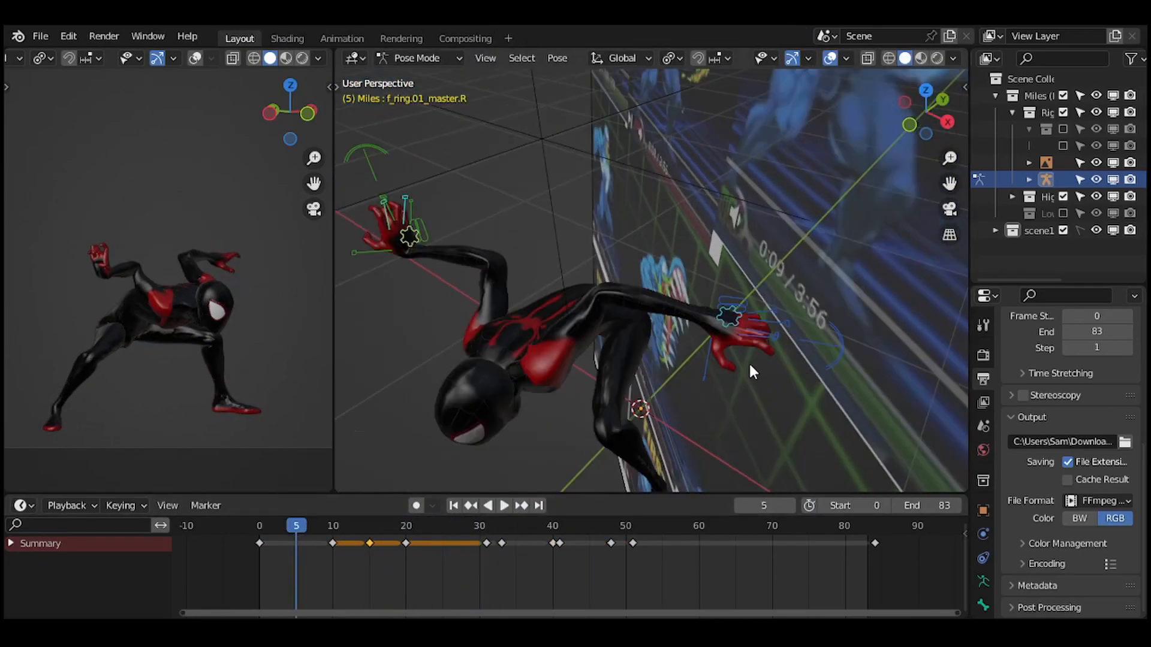
key("s")
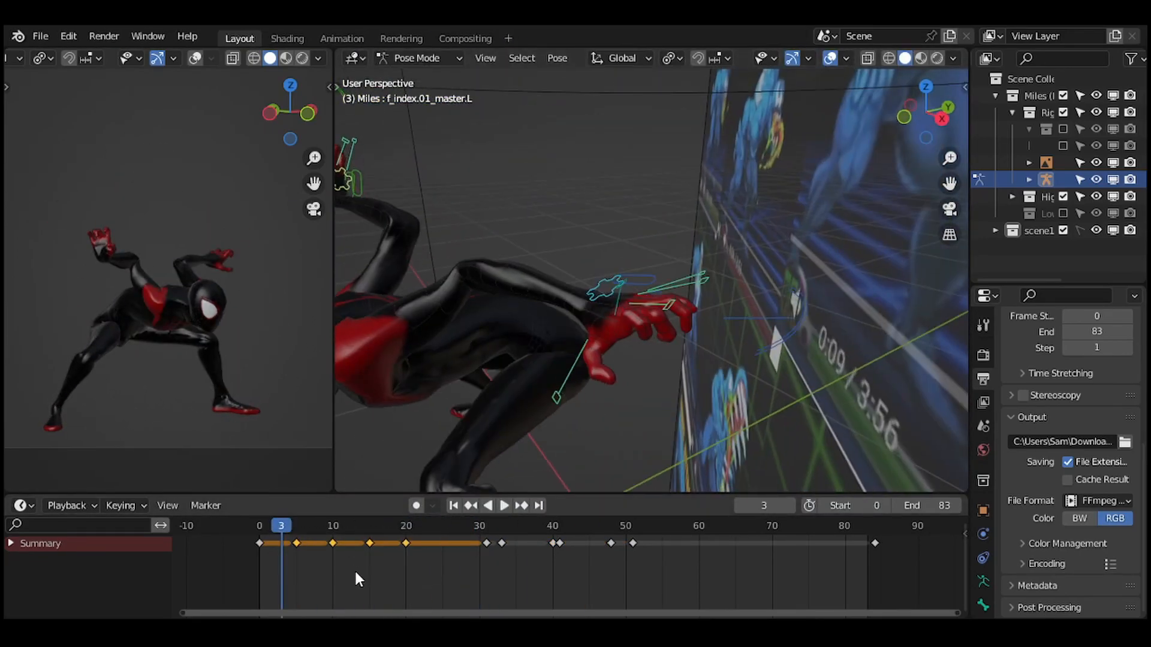
Offset the selected finger keyframes by one frame, to frames 6, 11, 16 and 21.
key("g")
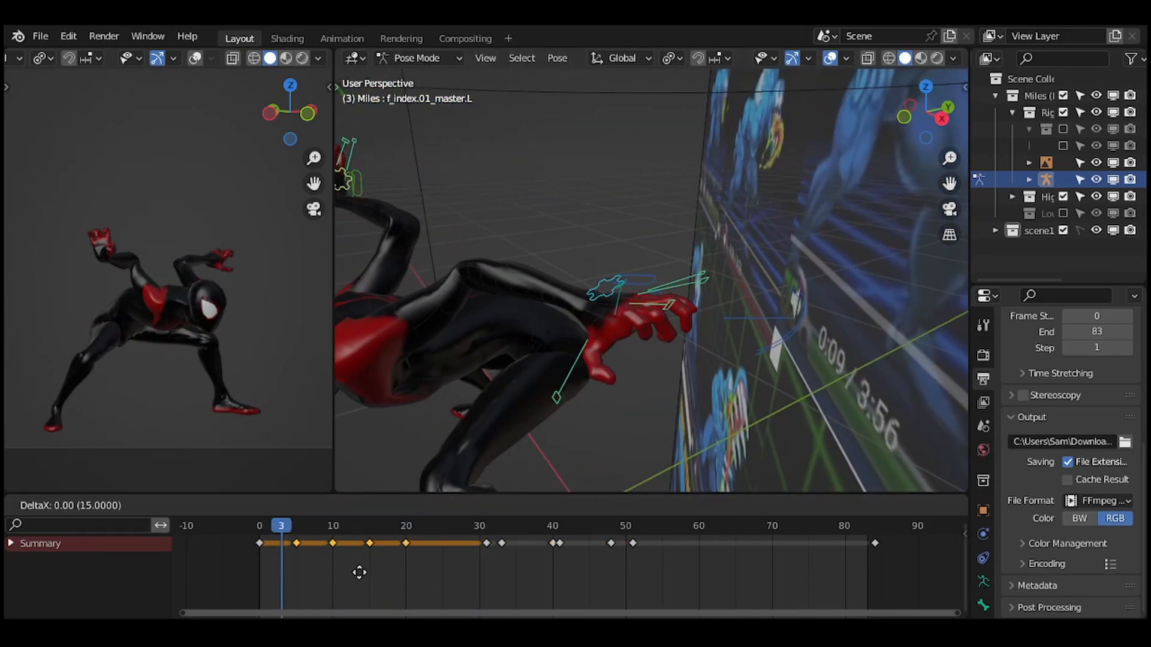
left_click(369, 575)
left_click(266, 530)
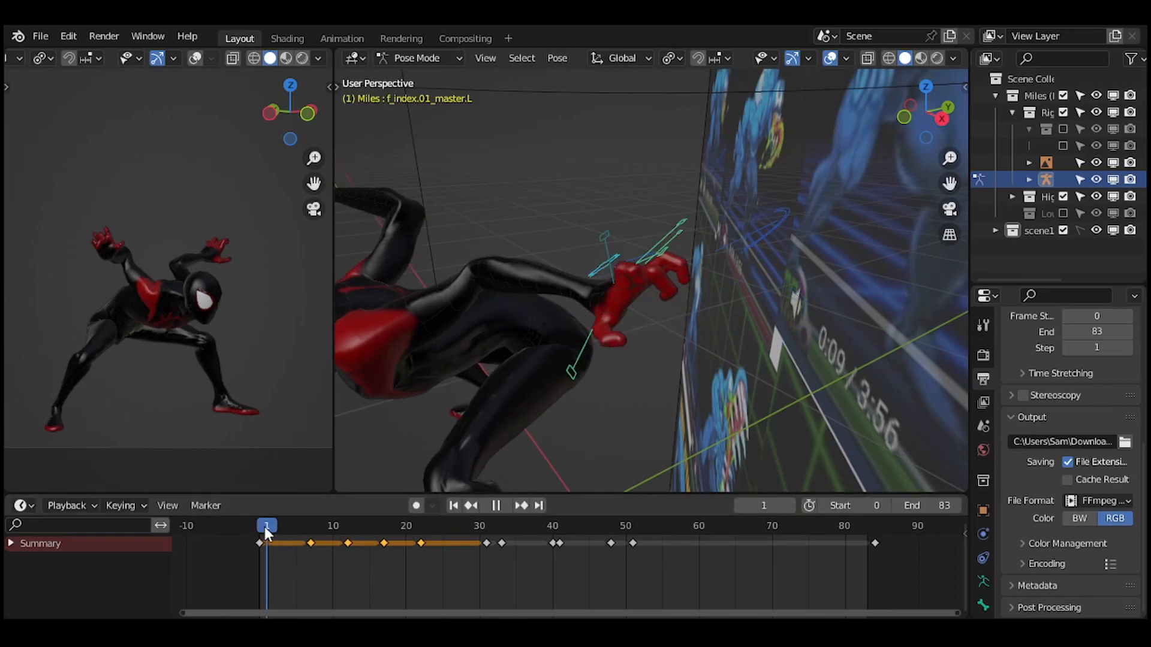
key("space")
left_click_drag(288, 527, 311, 537)
key("g")
left_click(386, 570)
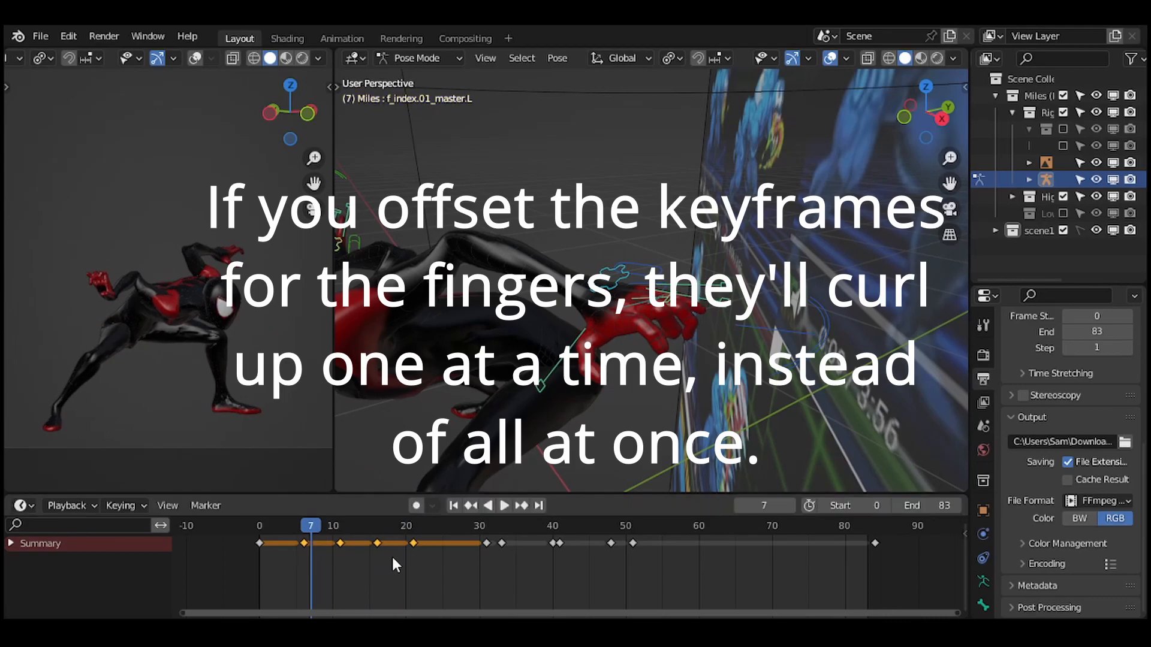
Offset another finger's keyframes in time, rescale its control near frame 5, and play back the finger motion.
middle_click_drag(663, 371, 640, 400)
middle_click_drag(578, 461, 679, 449, "shift")
key("g")
left_click_drag(321, 530, 297, 529)
key("s")
left_click(588, 308)
key("space")
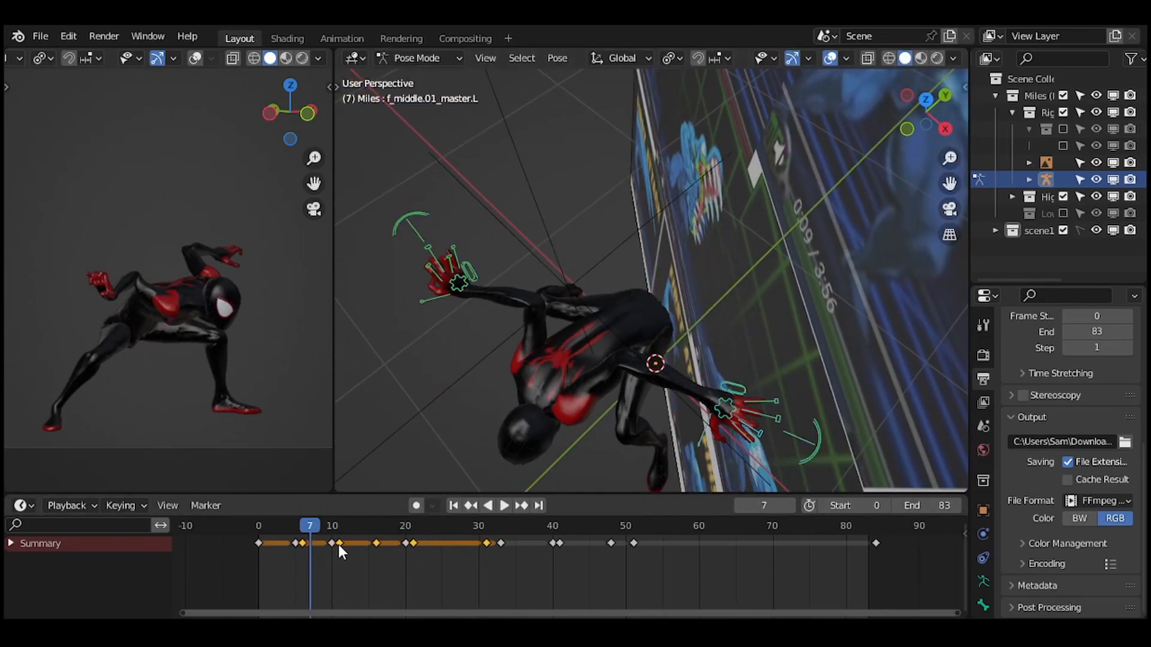
mouse_move(338, 530)
left_mouse_down()
mouse_move(312, 529)
mouse_move(348, 529)
left_mouse_up()
key("space")
key("Escape")
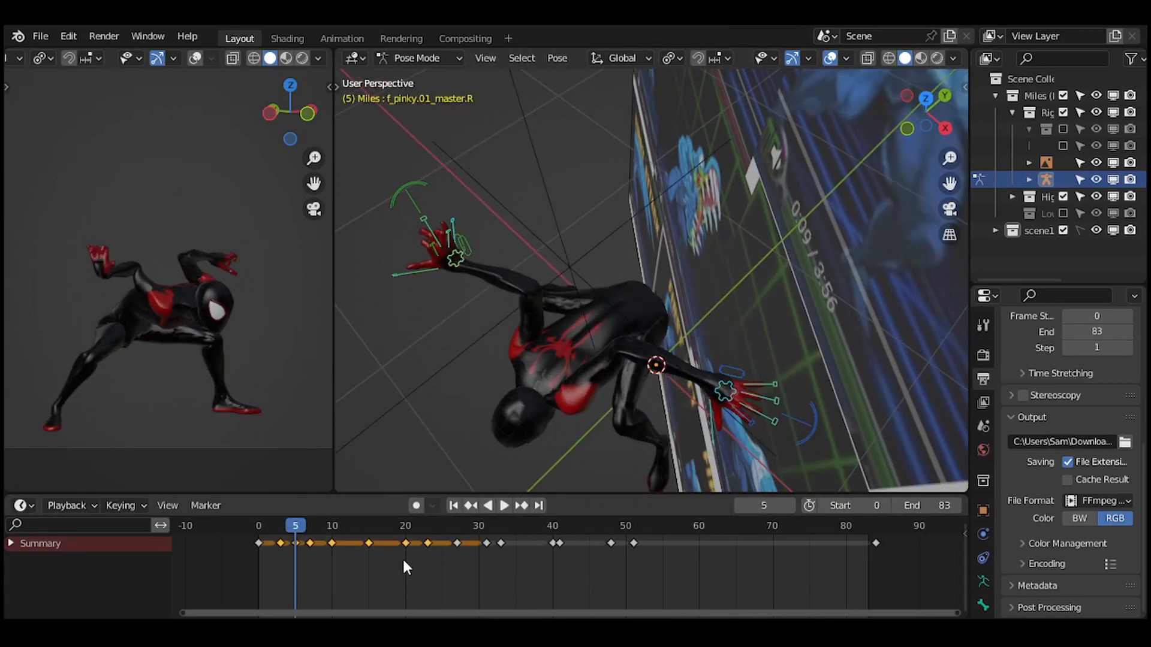
Keyframe the selected finger controls' location, rotation and scale at frame 51.
key("space")
left_click(355, 526)
left_click_drag(369, 521, 451, 539)
key("i")
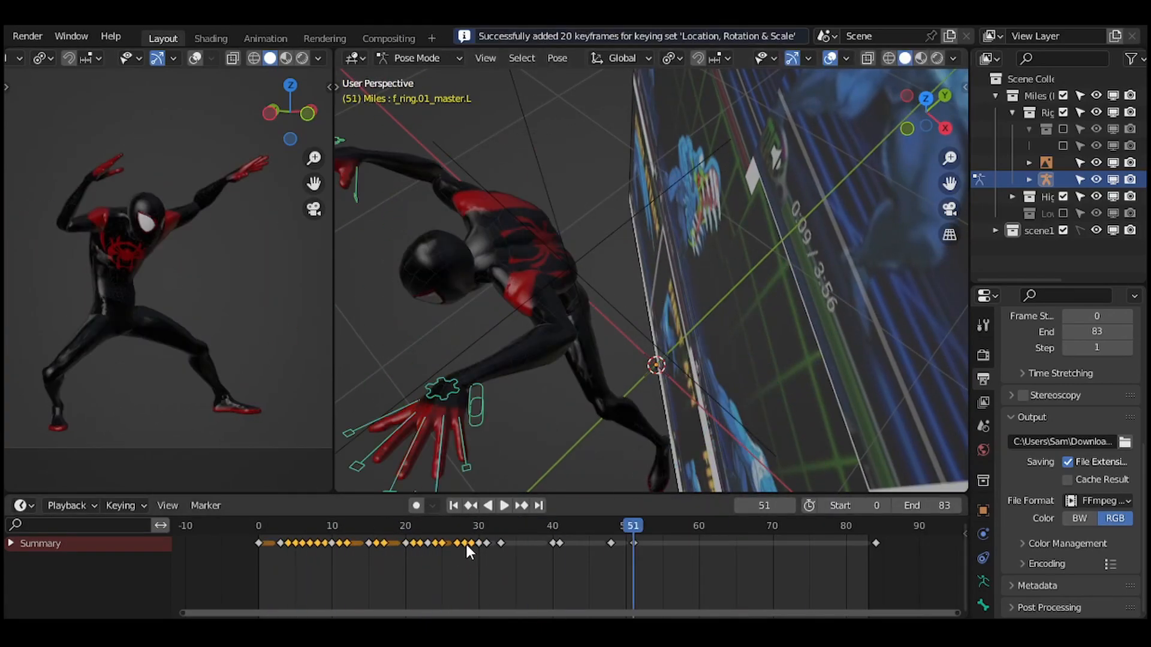
Duplicate the staggered finger keyframes to about frames 60 to 80, and play back the result with the rig layer toggles shown.
left_click(258, 543)
key("shift+d")
left_click(876, 595)
key("space")
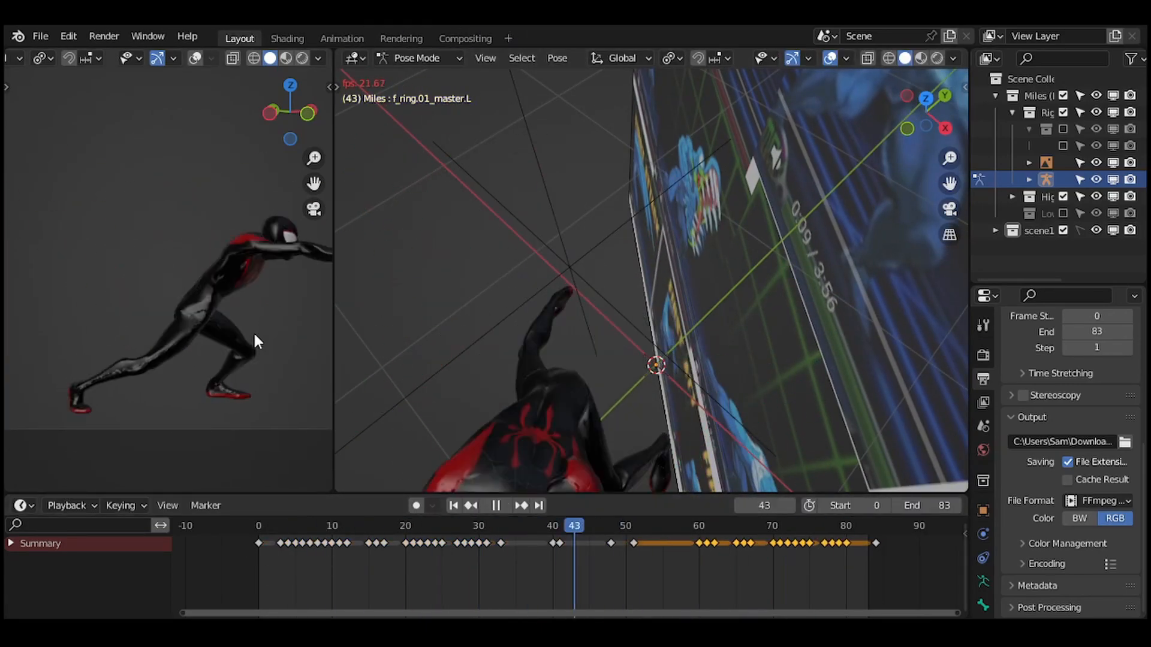
key("space")
key("space")
key("space")
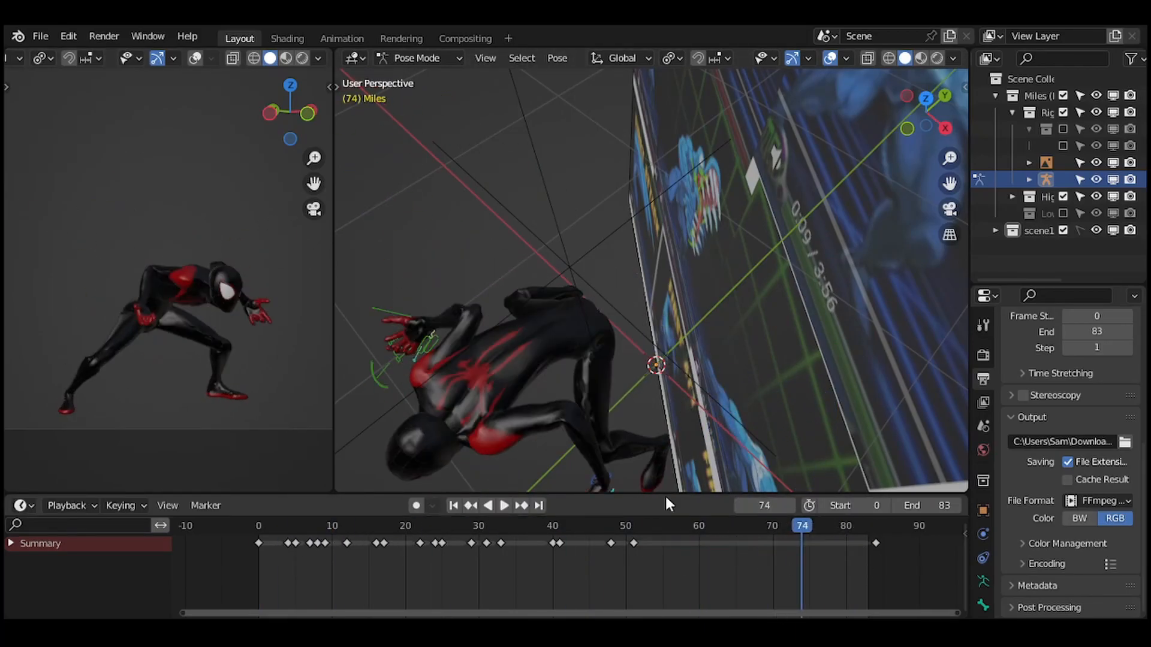
key("n")
key("space")
scroll(846, 360, "down", 5)
left_click_drag(486, 526, 680, 526)
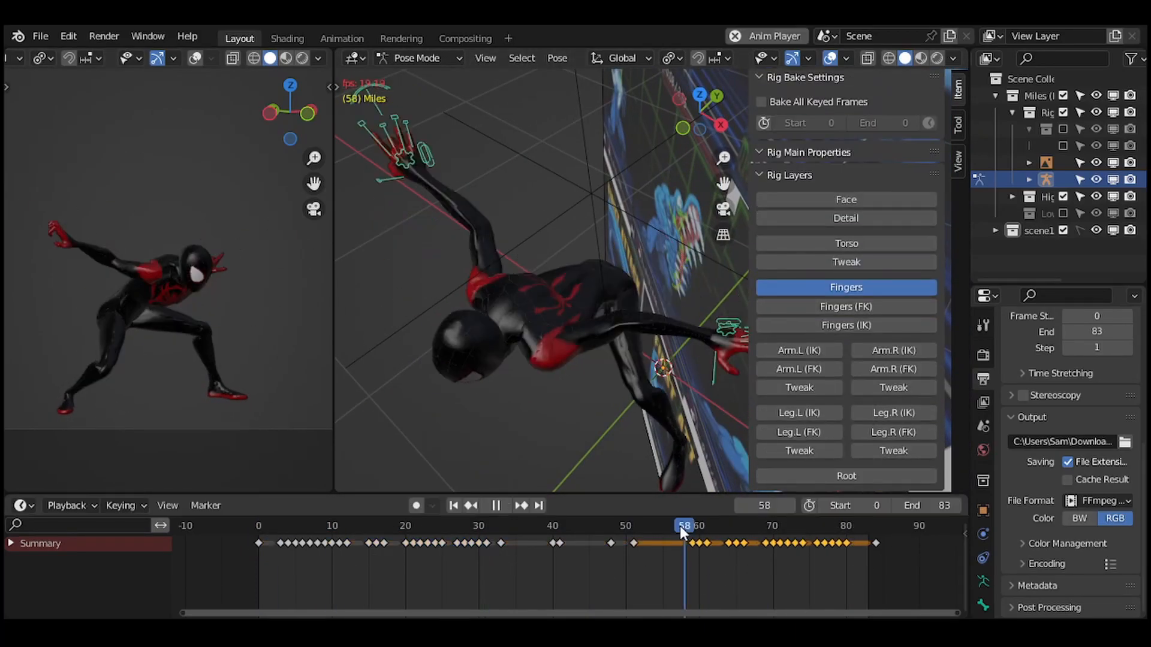
Replace the later keyframes with duplicates of frames 16, 24 and 31 at frames 66, 74 and 81, and play back.
key("x")
left_click(486, 527)
key("shift+d")
left_click(824, 580)
key("space")
key("space")
left_click(354, 531)
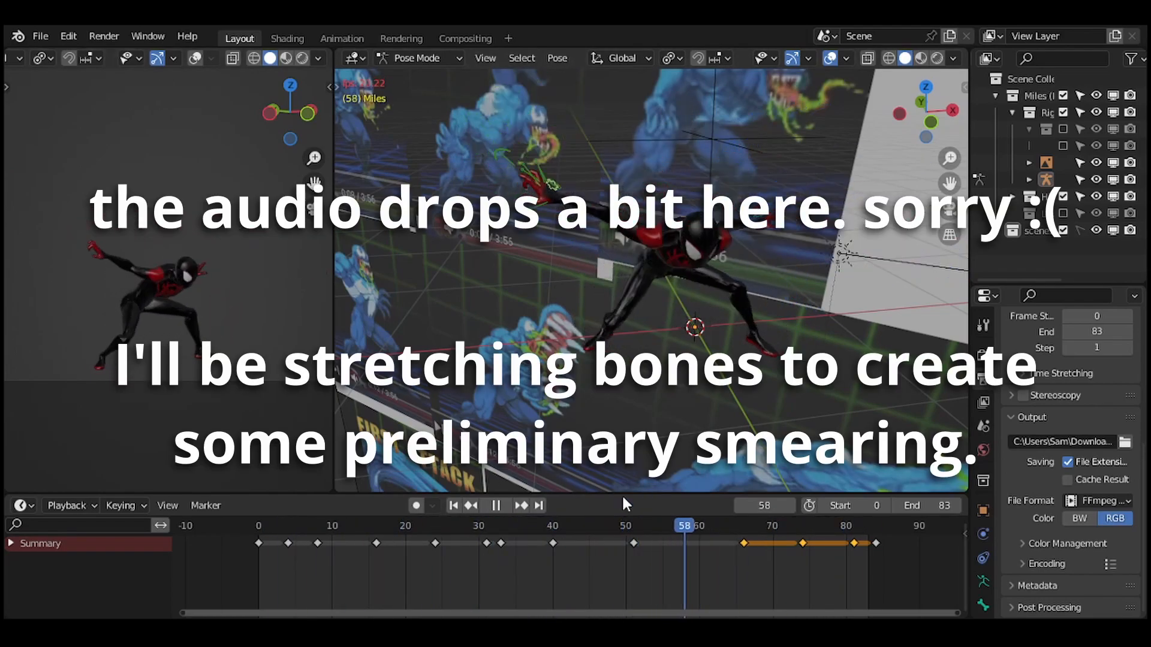
key("space")
Turn the rig's Torso and leg control layers back on.
key("n")
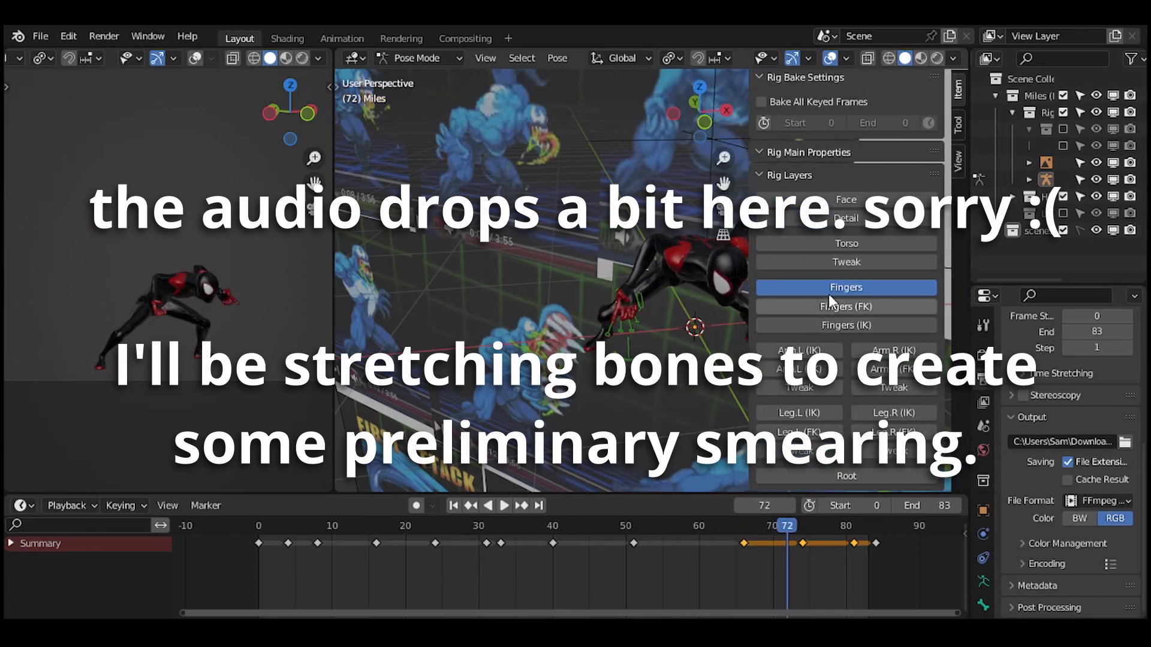
left_click(839, 246)
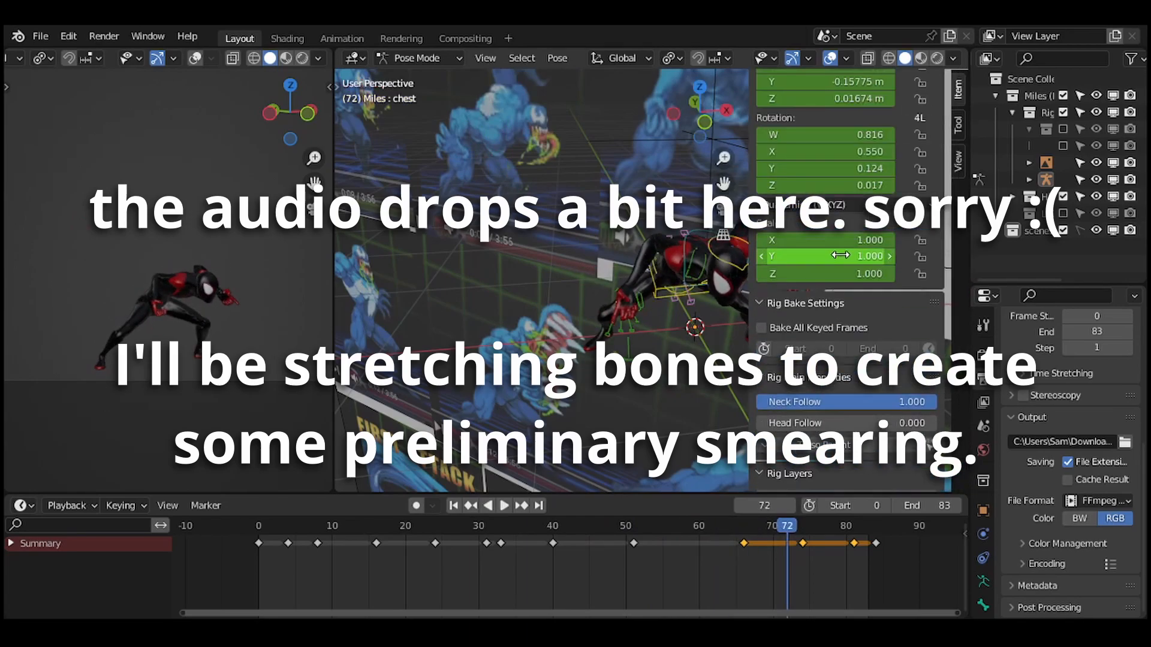
scroll(826, 415, "down", 6)
scroll(845, 396, "down", 3)
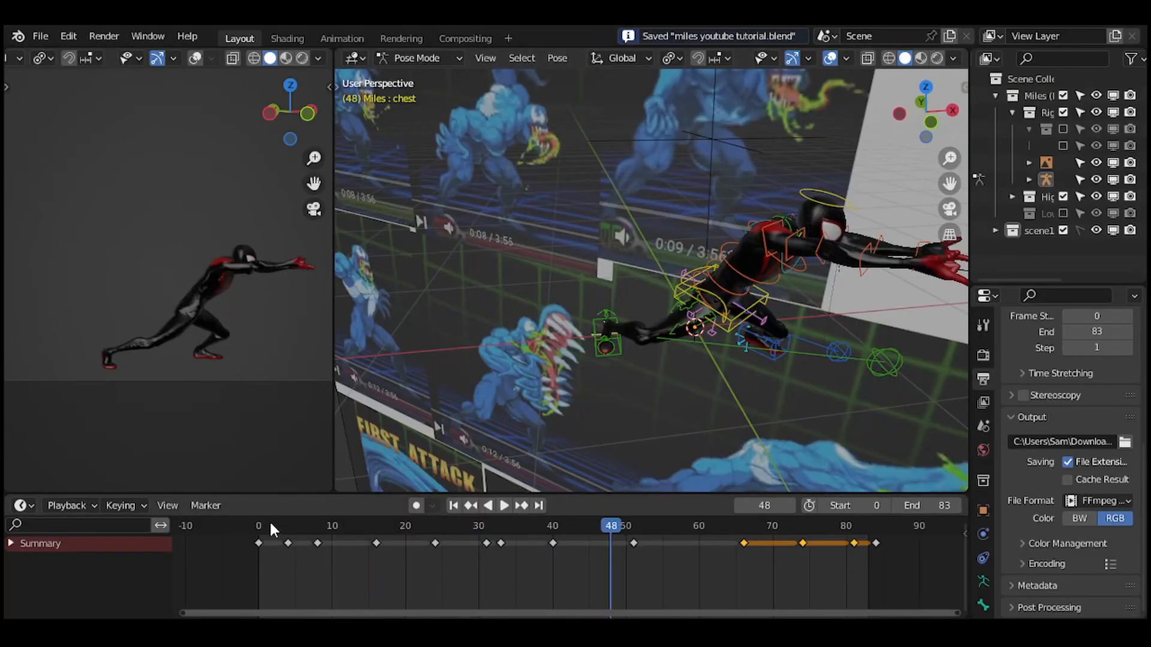
Compare the character's pose at frame 37 with the First Attack reference images, looking for stretching and smearing.
left_click_drag(271, 528, 527, 521)
middle_click_drag(654, 300, 490, 398)
scroll(659, 315, "up", 3)
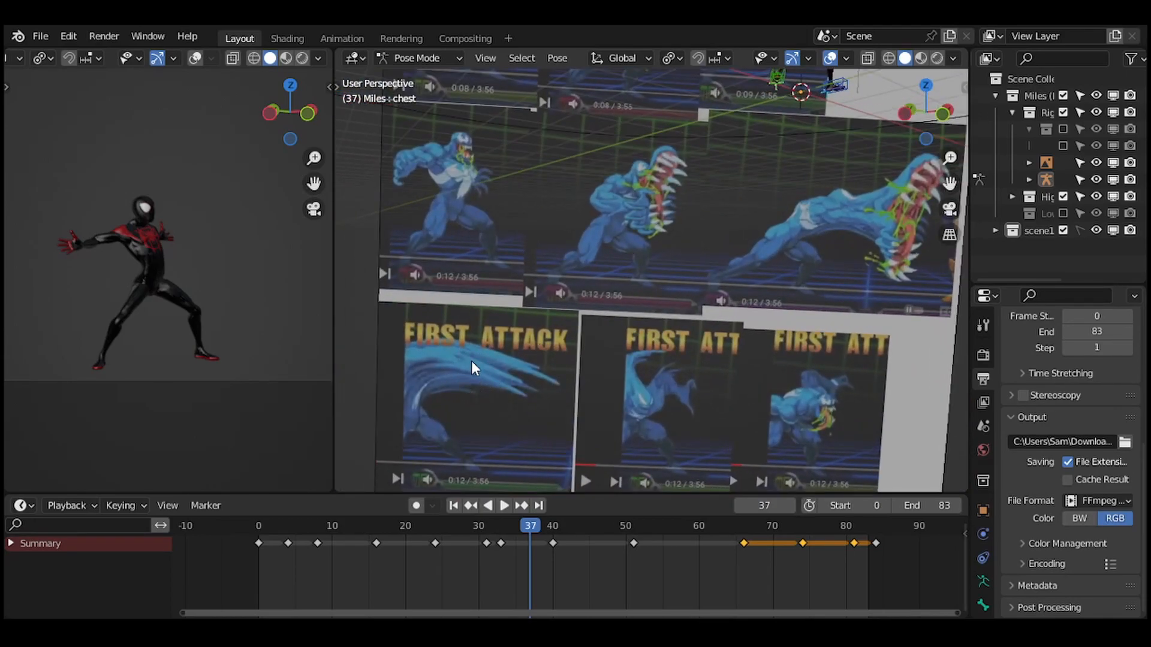
middle_click_drag(547, 354, 647, 315)
scroll(666, 321, "down", 4)
scroll(660, 324, "up", 3)
scroll(662, 316, "up", 2)
scroll(657, 348, "down", 1)
middle_click_drag(663, 364, 677, 358)
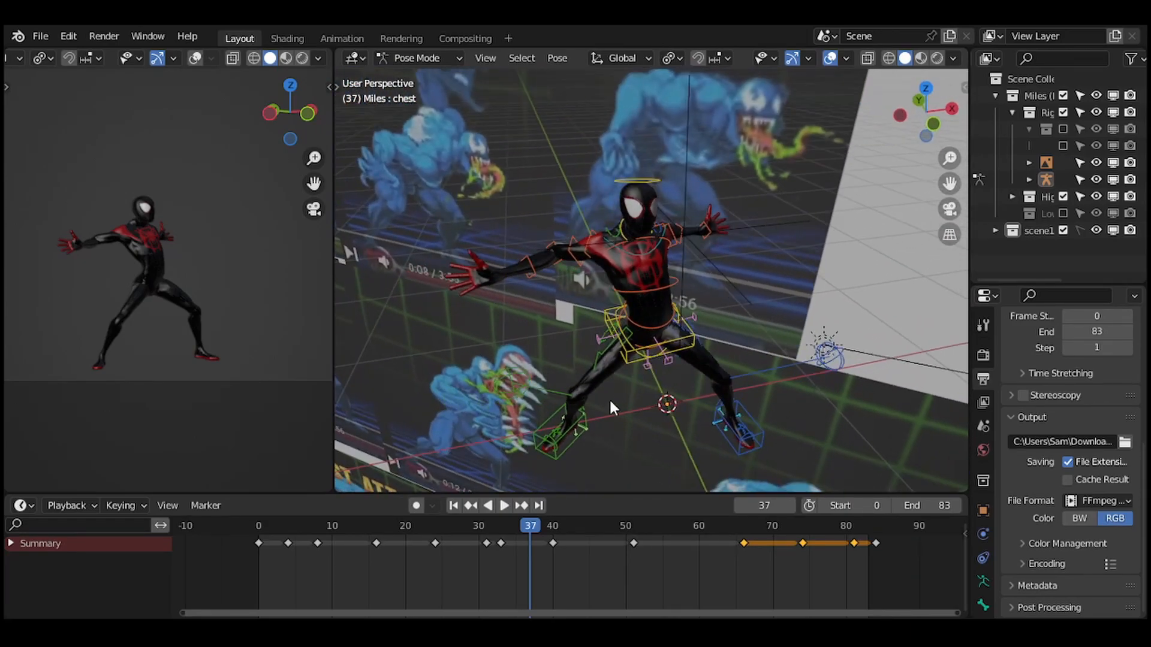
scroll(604, 442, "down", 3)
middle_click_drag(601, 436, 768, 283)
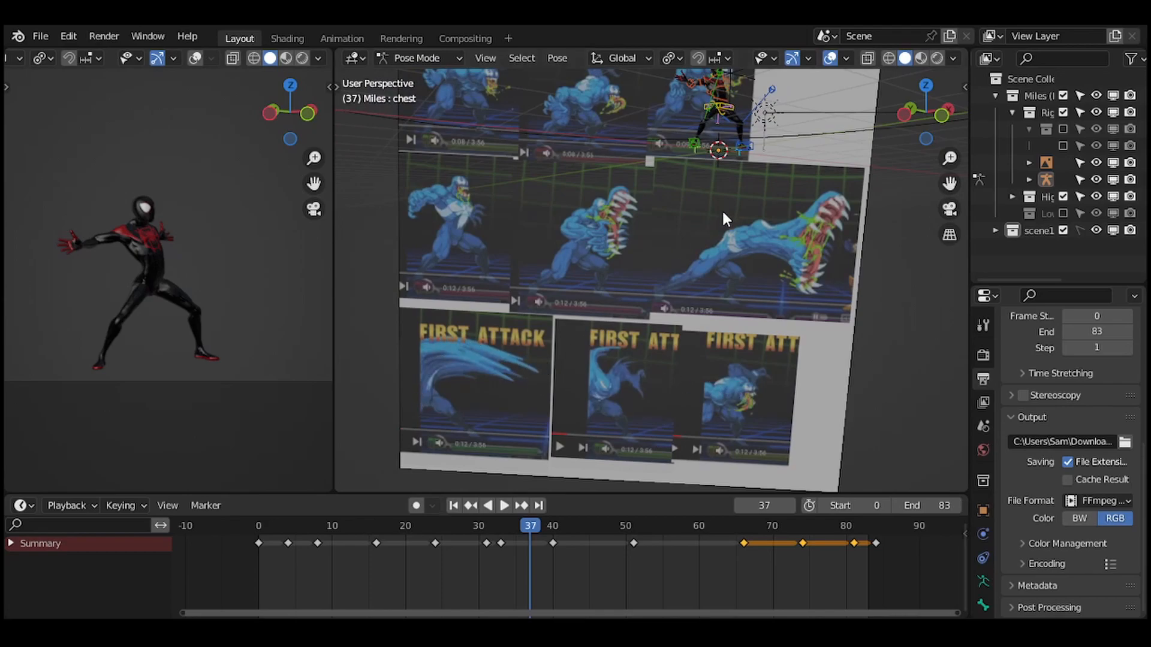
Scrub and play back the attack between about frames 20 and 40, checking where the fast moves need smears.
middle_click_drag(723, 213, 676, 353)
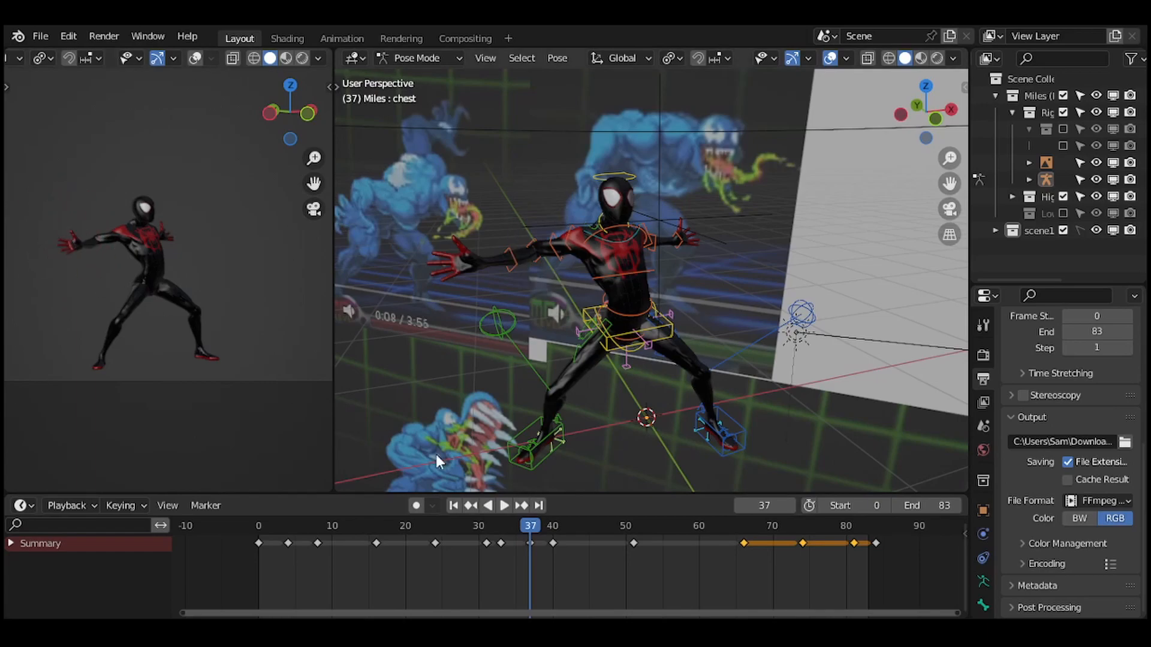
mouse_move(533, 530)
left_mouse_down()
mouse_move(557, 532)
mouse_move(544, 530)
left_mouse_up()
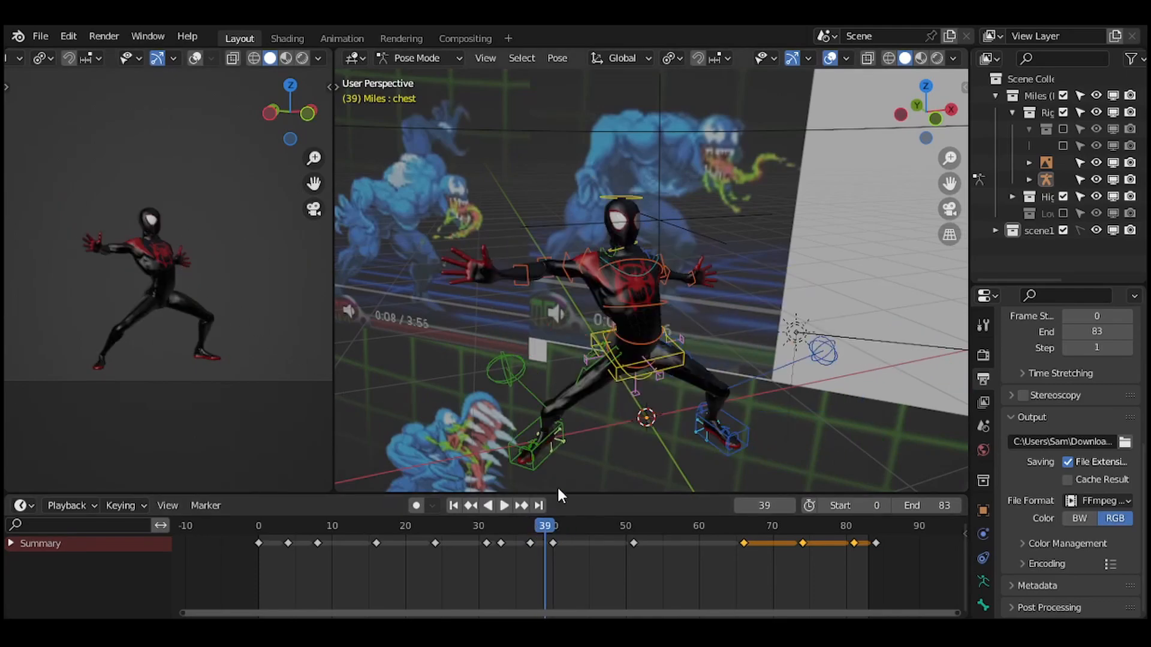
left_click(552, 530)
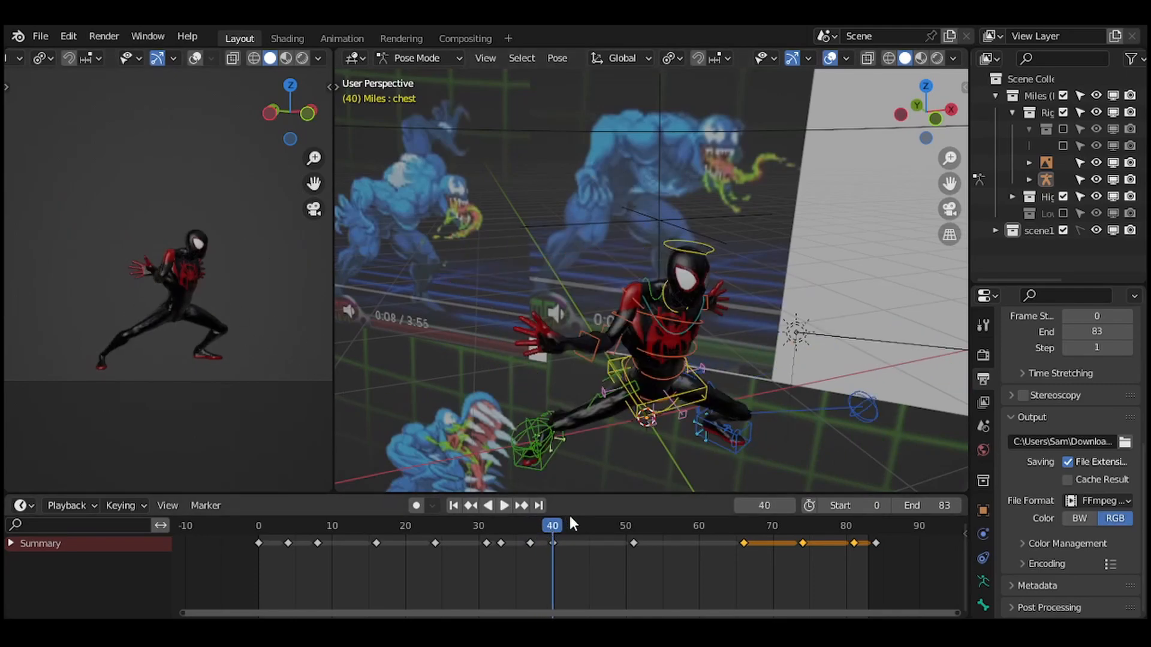
left_click_drag(552, 530, 356, 545)
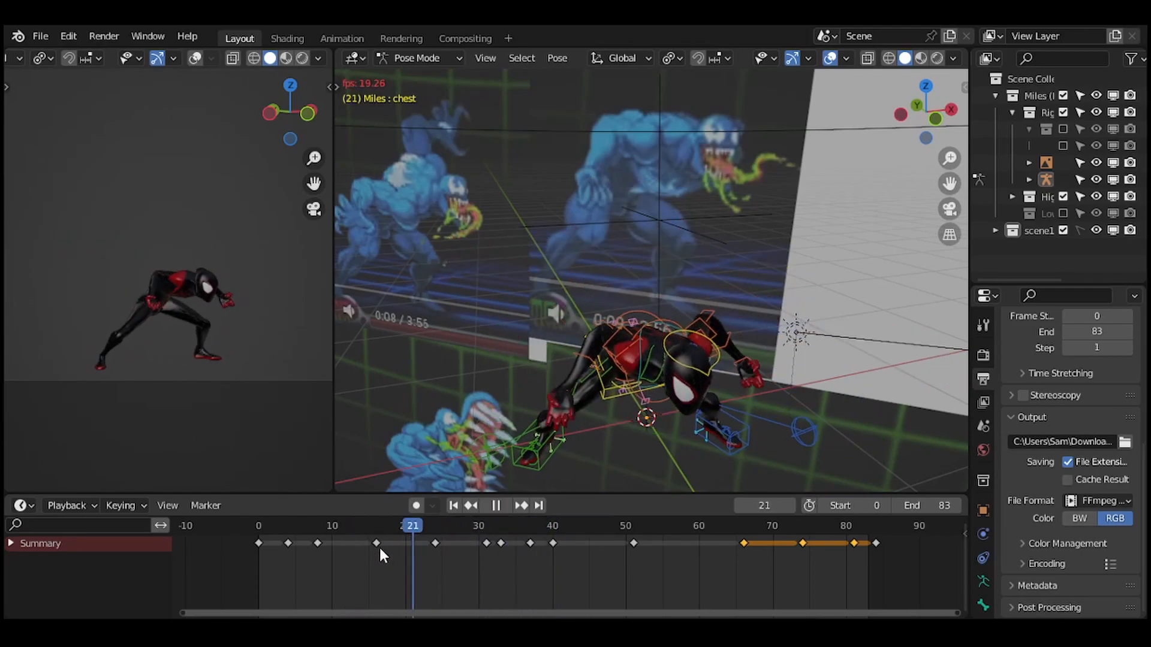
left_click(481, 531)
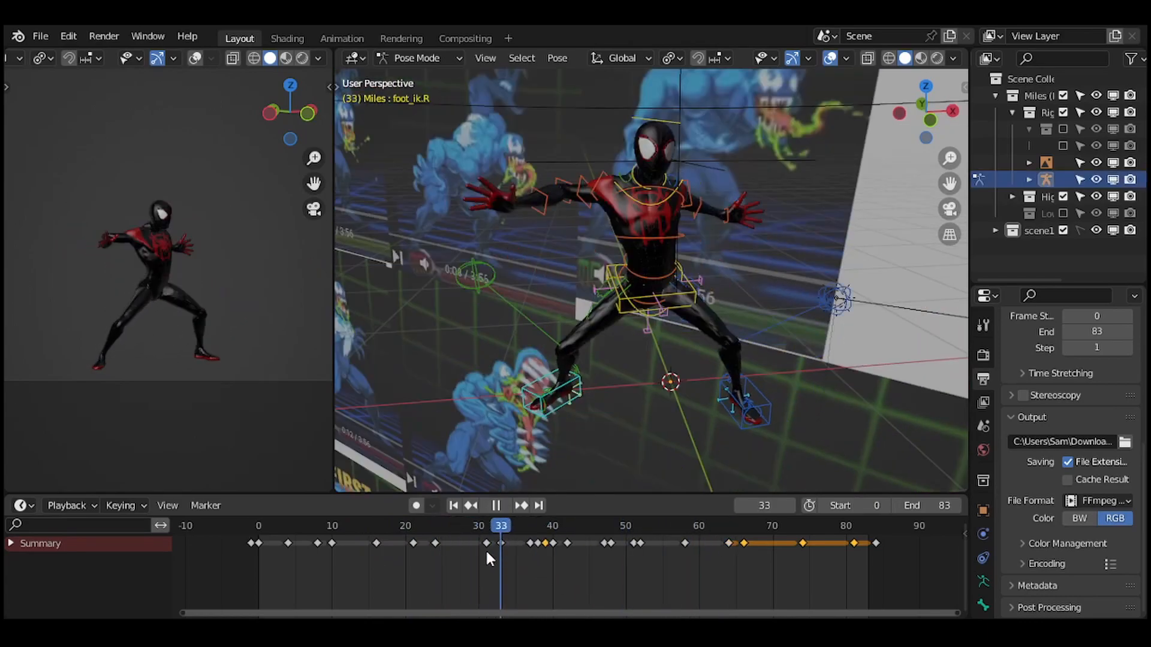
left_click(494, 505)
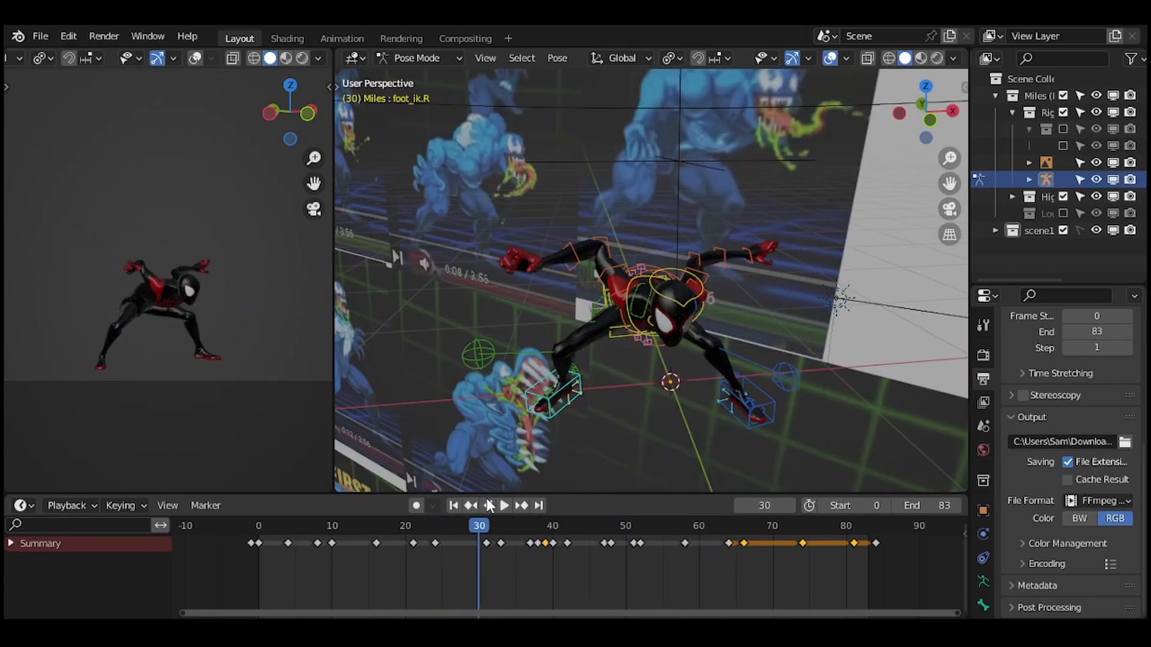
left_click(503, 506)
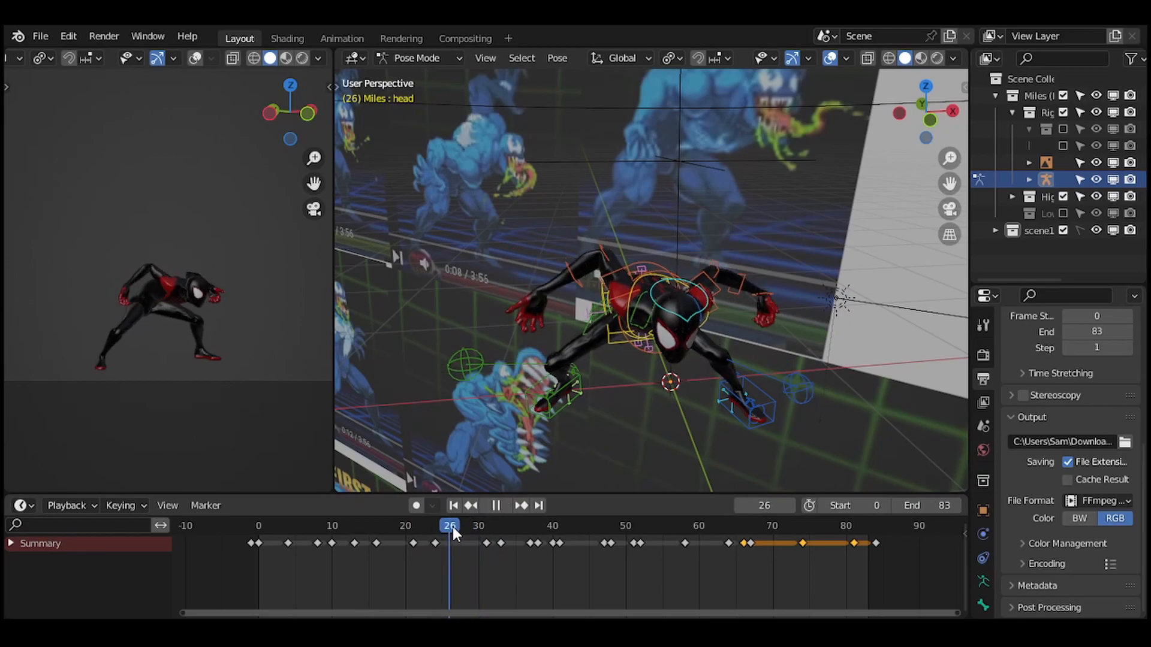
At frame 32, rotate the head control and scale it to stretch the head lengthwise.
mouse_move(495, 541)
left_mouse_down()
mouse_move(517, 544)
mouse_move(454, 531)
mouse_move(499, 541)
left_mouse_up()
middle_click_drag(659, 288, 779, 243)
left_click(743, 326)
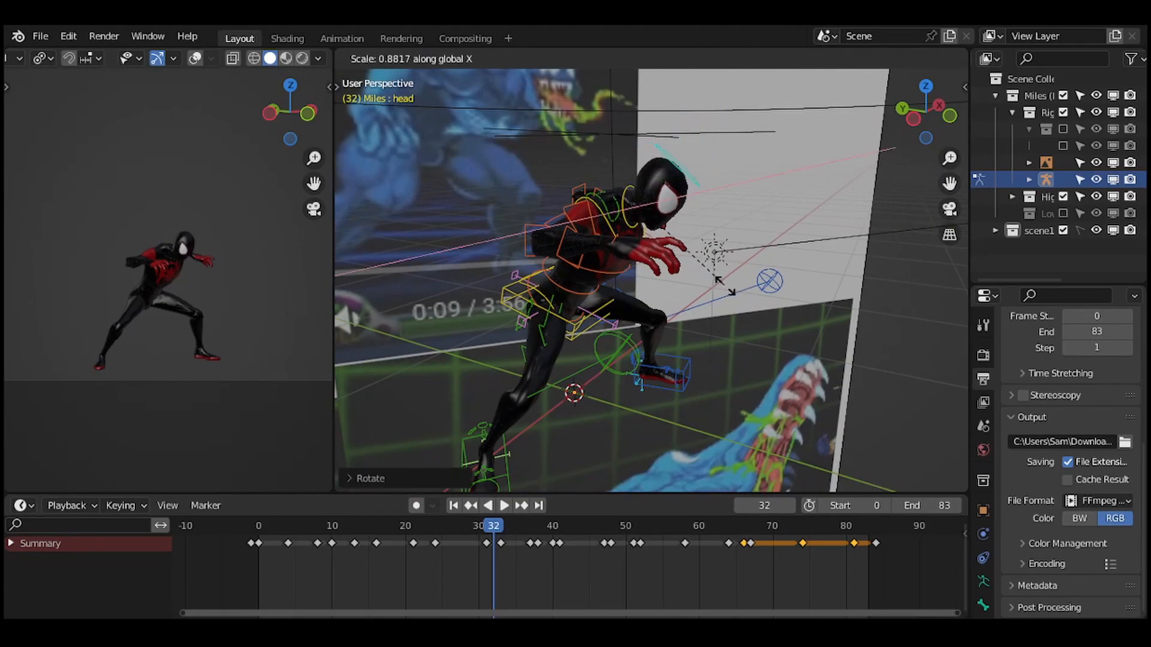
left_click(808, 349)
middle_click_drag(808, 350, 789, 346)
Shrink the head at frame 32 to about 0.83 on every axis except its local Z.
key("s")
key("shift+z")
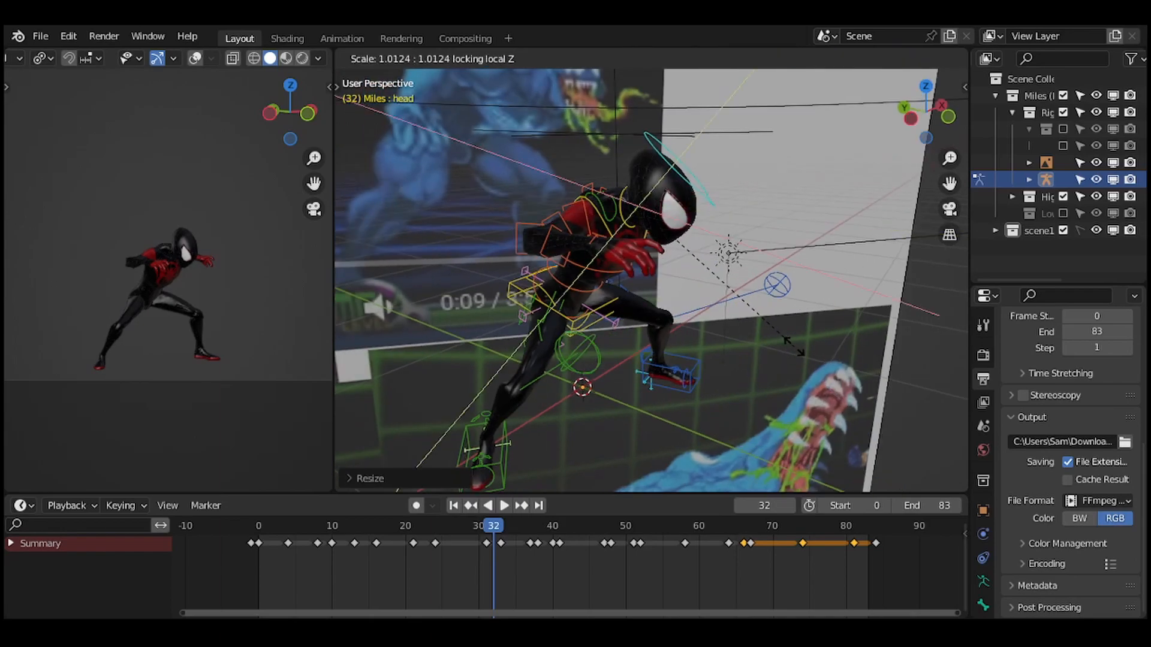
left_click(773, 333)
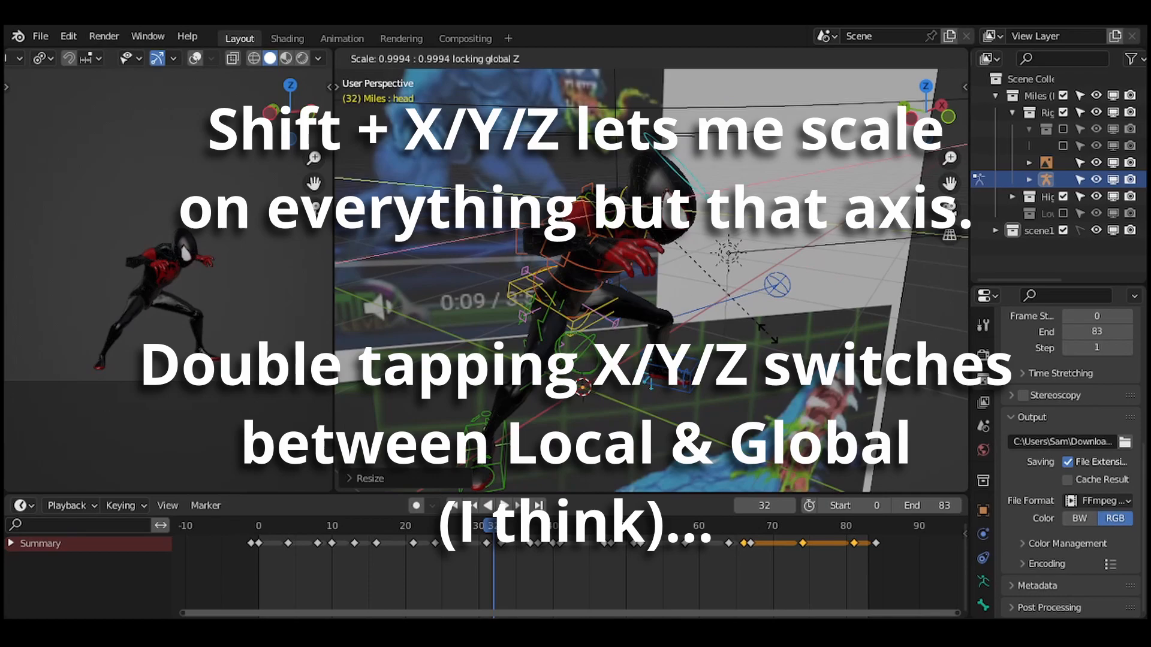
key("shift+z")
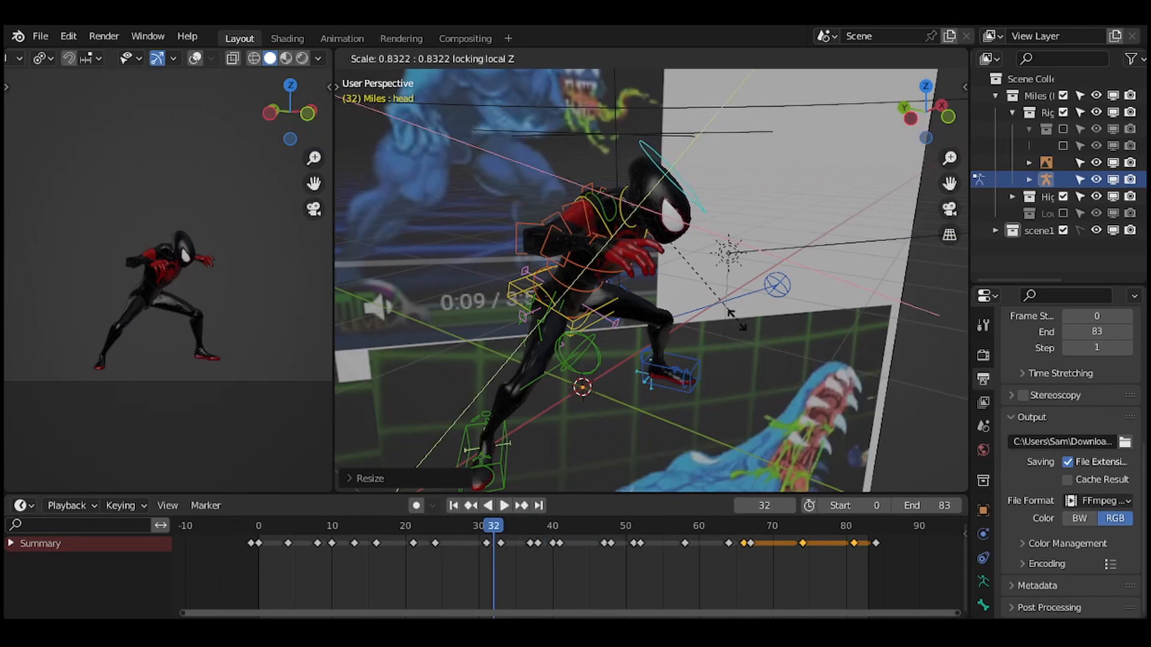
left_click(736, 319)
Narrow the head along its local X axis and tilt it slightly in a front-facing view.
middle_click_drag(691, 316, 578, 312)
key("s")
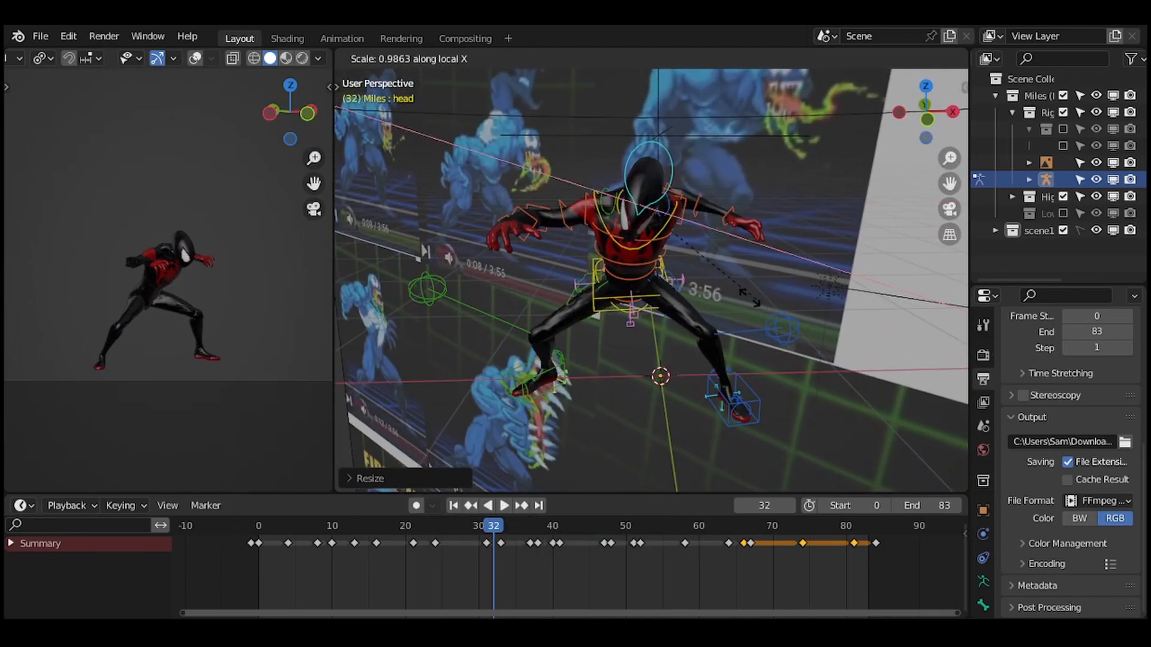
left_click(710, 277)
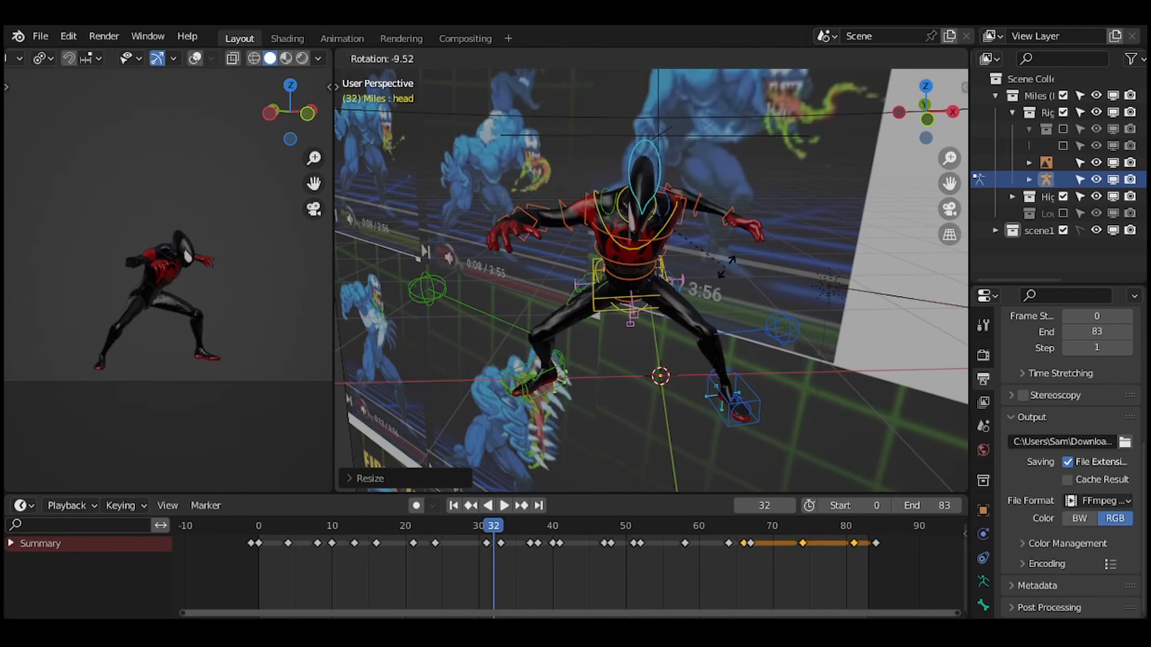
Stretch the head along its local Z axis and keyframe its location, rotation and scale at frame 32.
key("s")
key("z")
key("z")
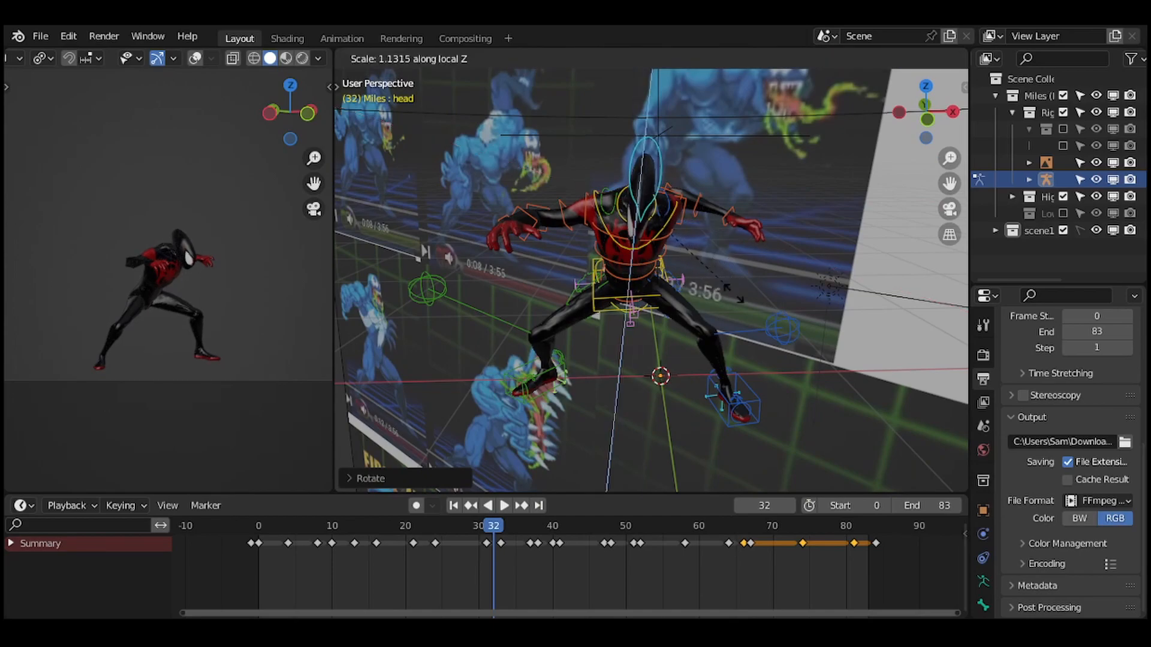
left_click(722, 281)
key("i")
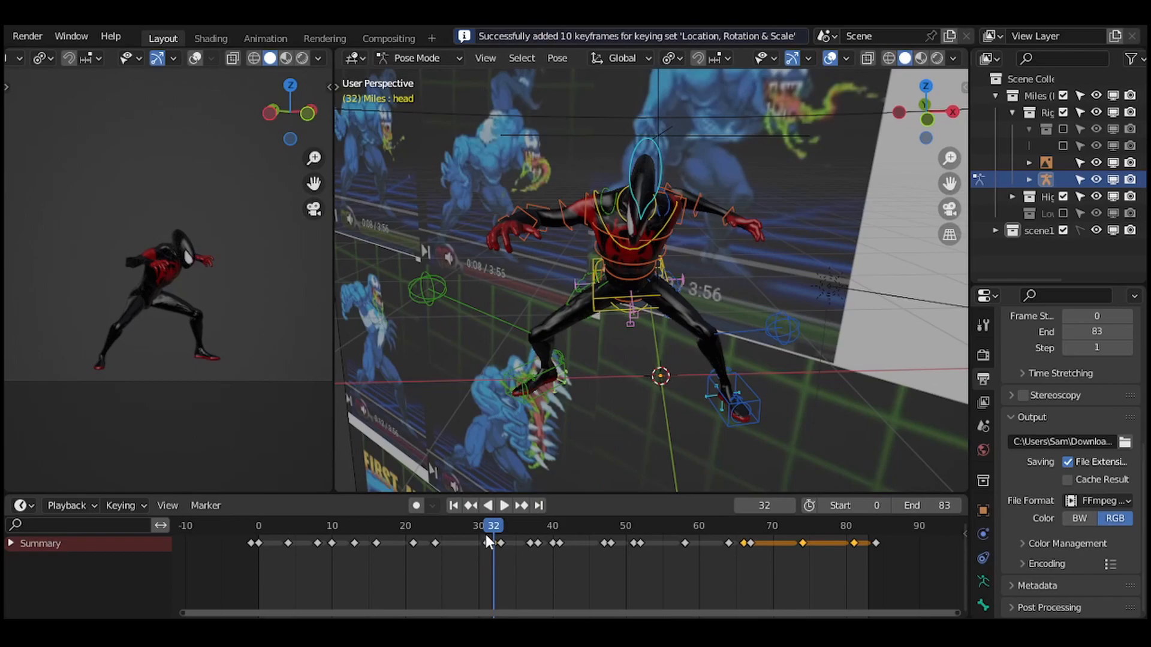
Play back and scrub frames 30 to 32 to check the head smear.
key("space")
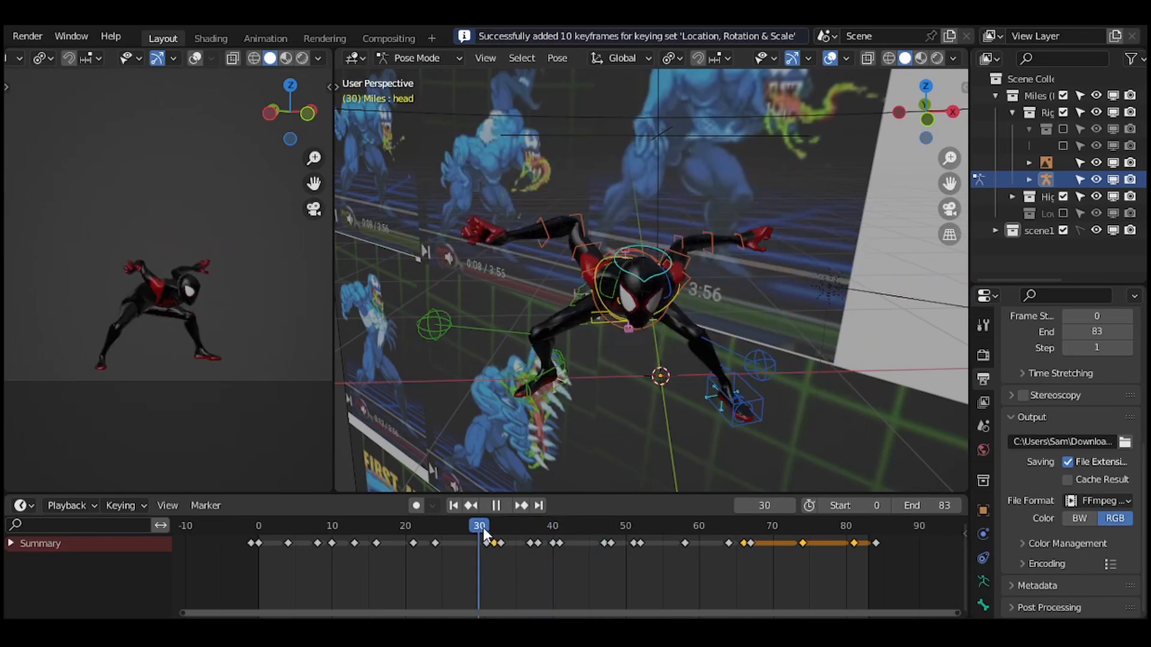
mouse_move(483, 528)
left_mouse_down()
mouse_move(504, 528)
mouse_move(469, 531)
mouse_move(491, 531)
left_mouse_up()
key("space")
key("space")
Stretch the head further lengthwise at frame 32 and keyframe its location, rotation and scale again.
key("s")
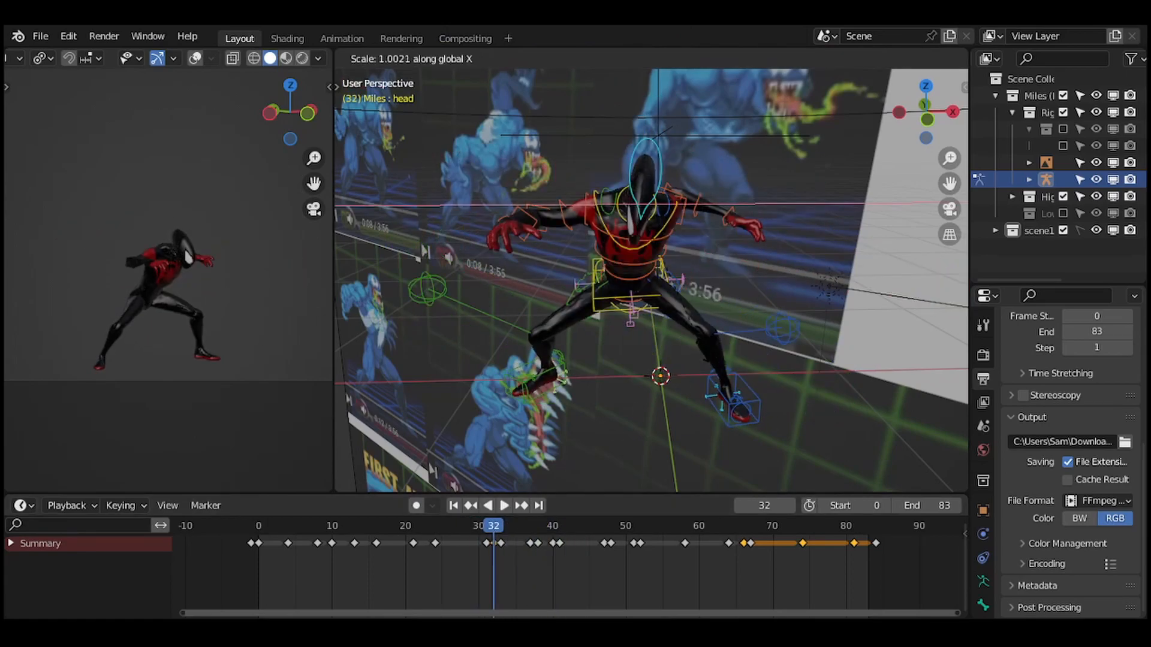
left_click(750, 396)
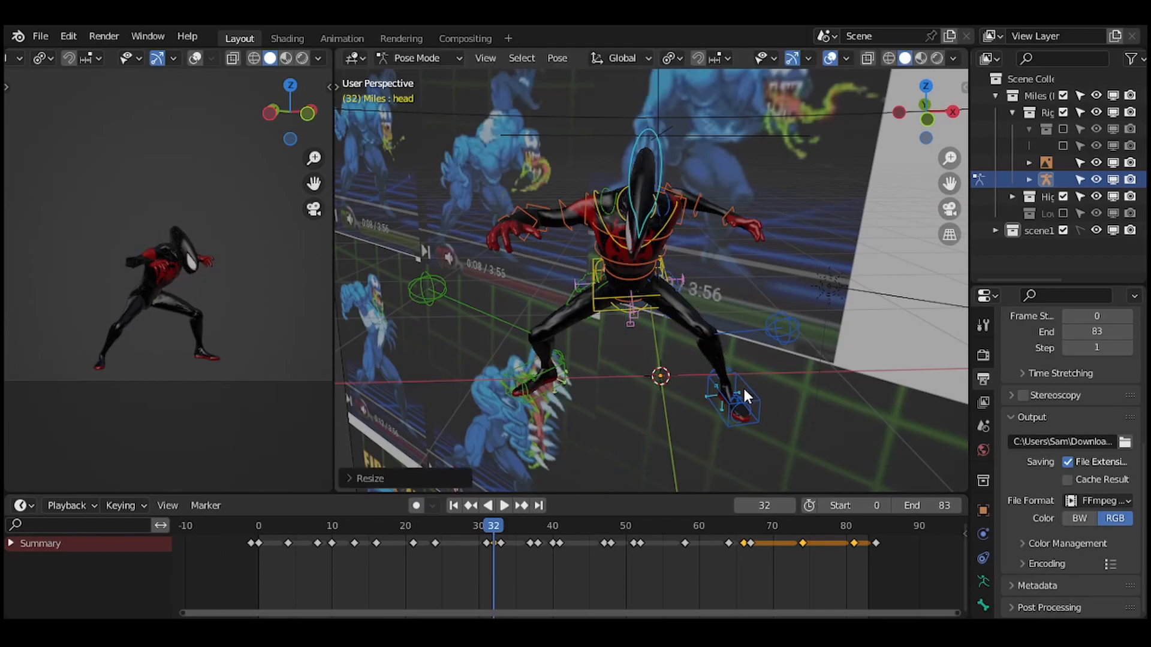
key("i")
Play back the attack and compare the head smear across frames 31, 32 and 33.
key("space")
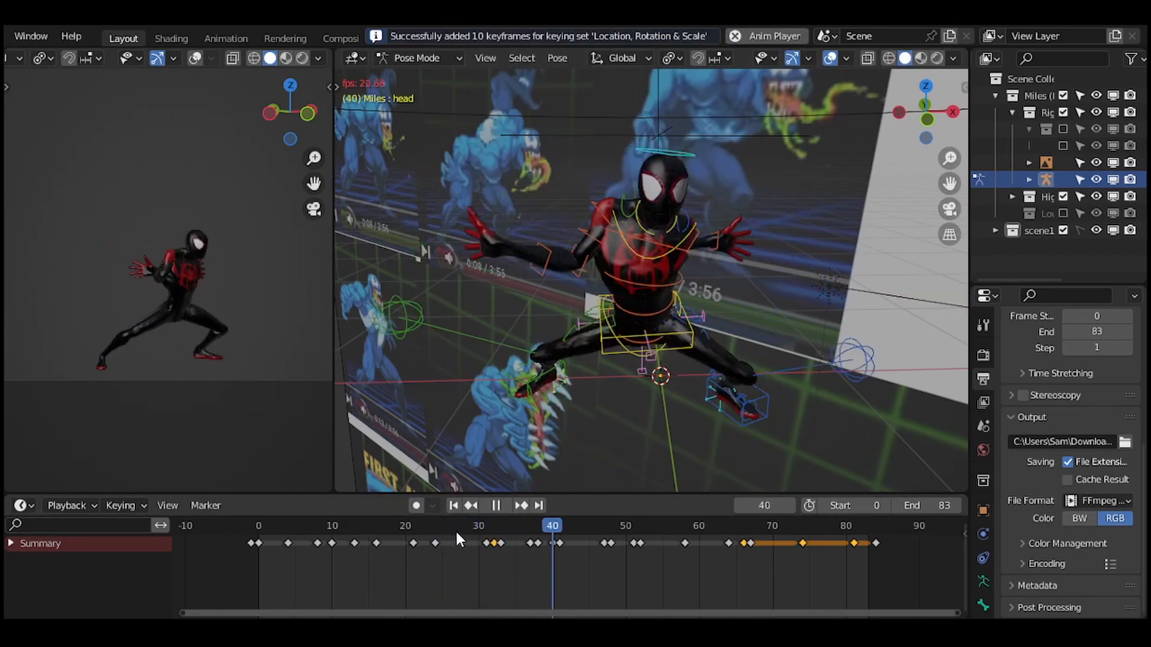
left_click(487, 527)
mouse_move(489, 523)
left_mouse_down()
mouse_move(502, 525)
mouse_move(484, 522)
left_mouse_up()
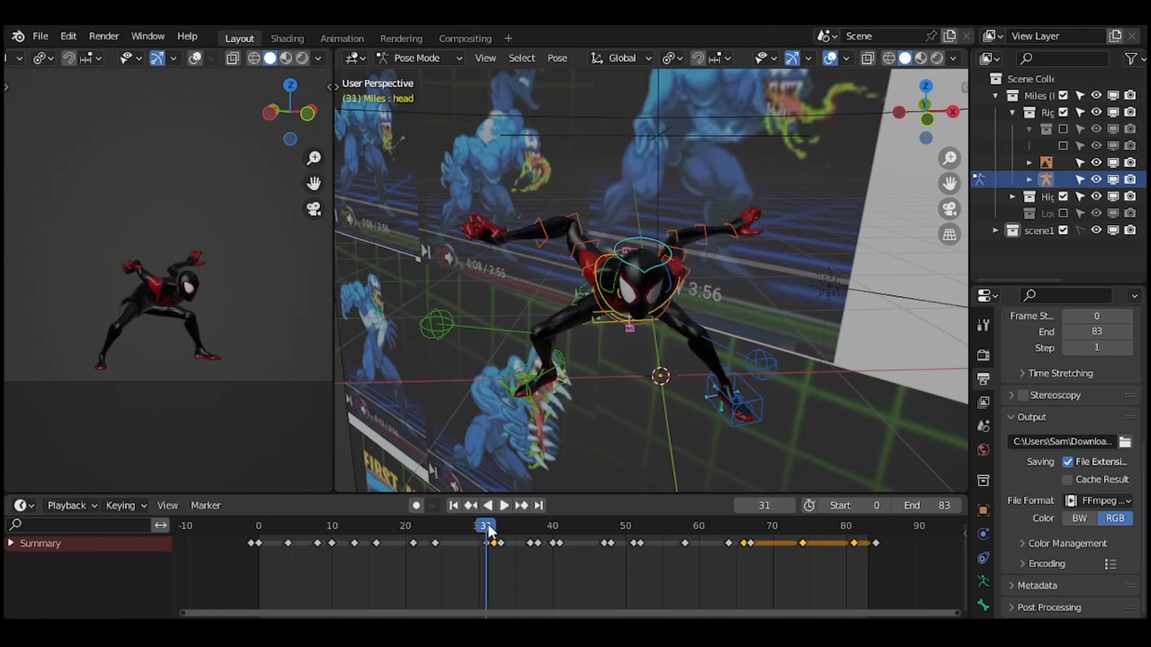
left_click(504, 530)
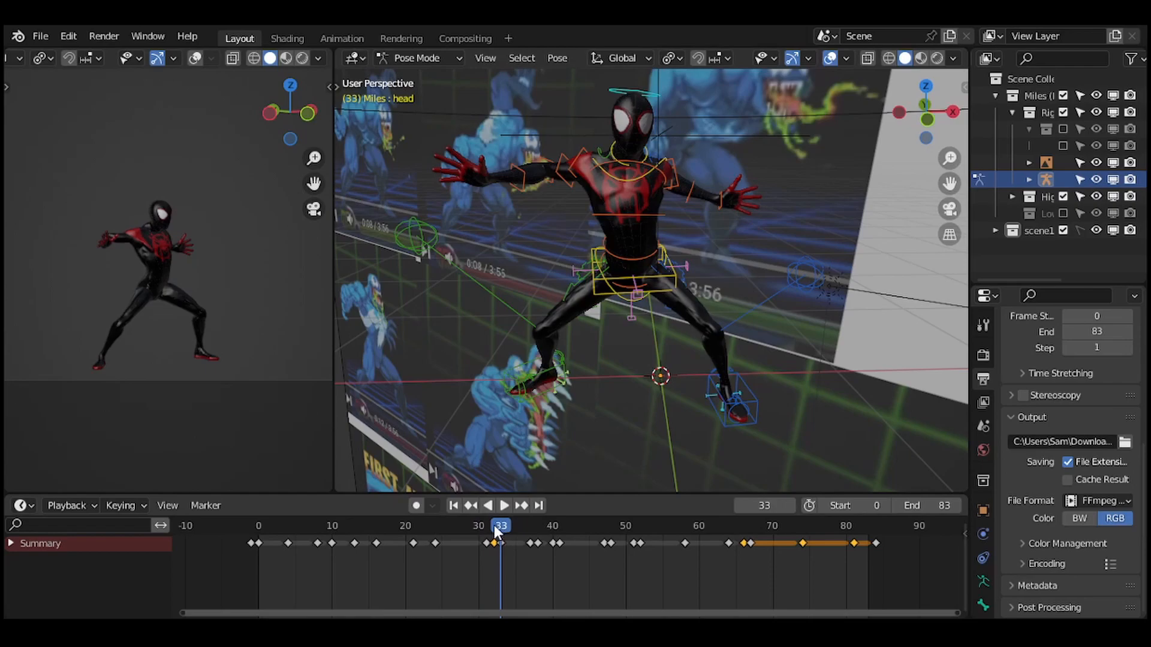
left_click_drag(486, 528, 493, 528)
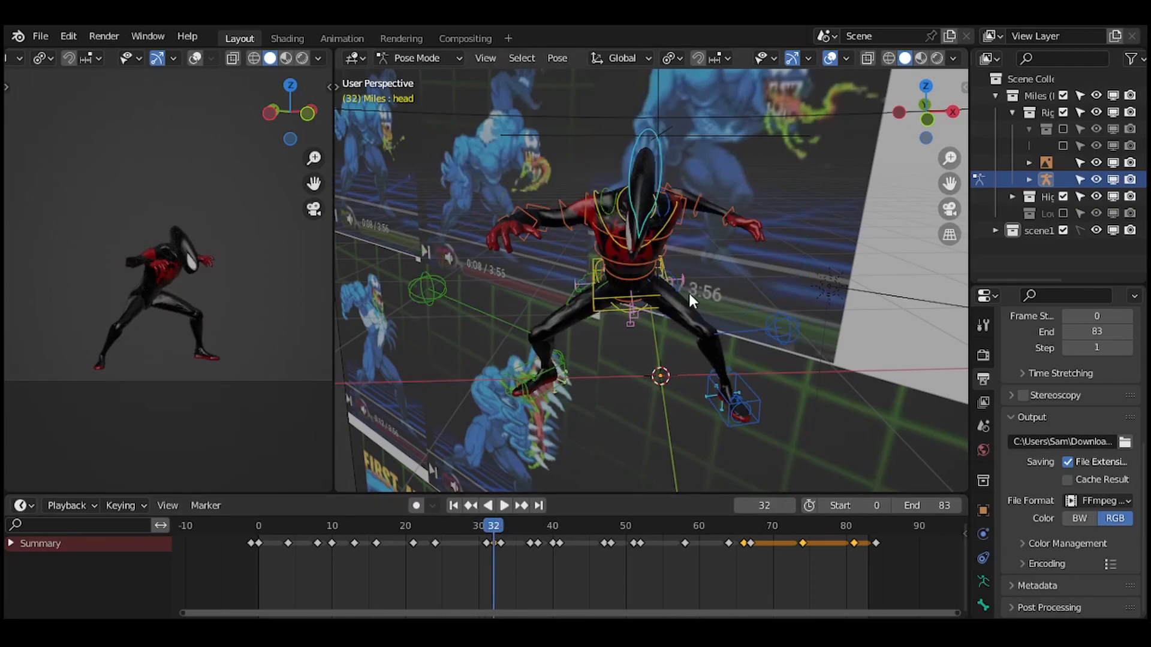
Adjust the stretched head's angle with a trackball rotation at frame 32 and keyframe its location, rotation and scale.
key("r")
key("r")
left_click(685, 310)
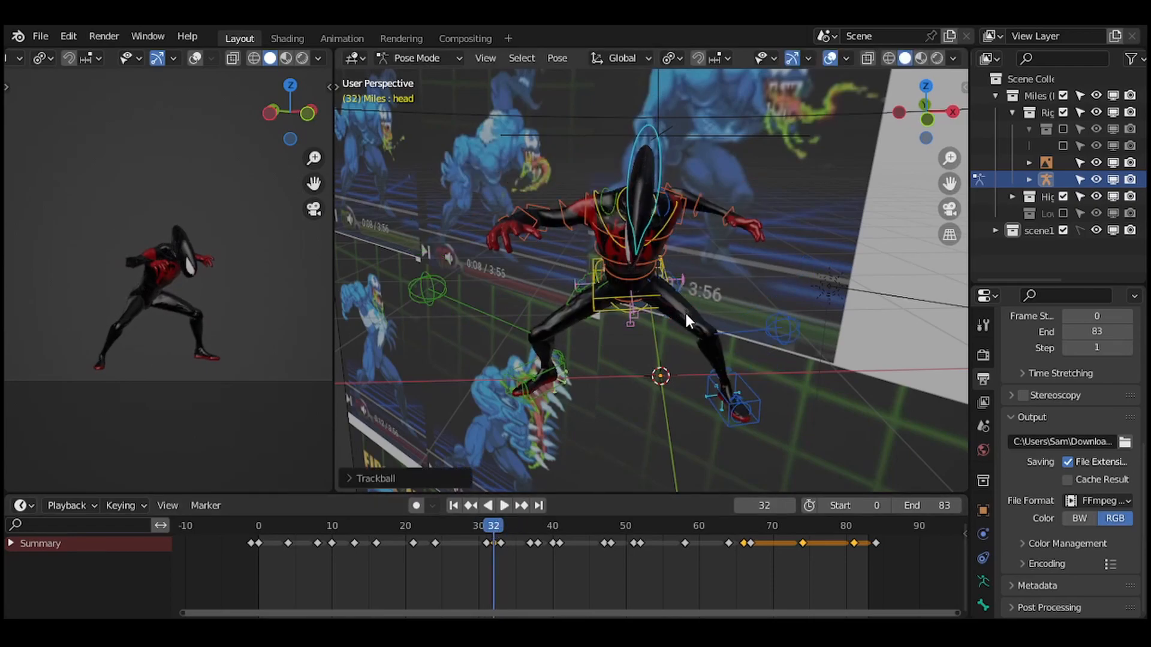
key("i")
Play back the attack from about frame 28 to review the adjusted head smear.
key("space")
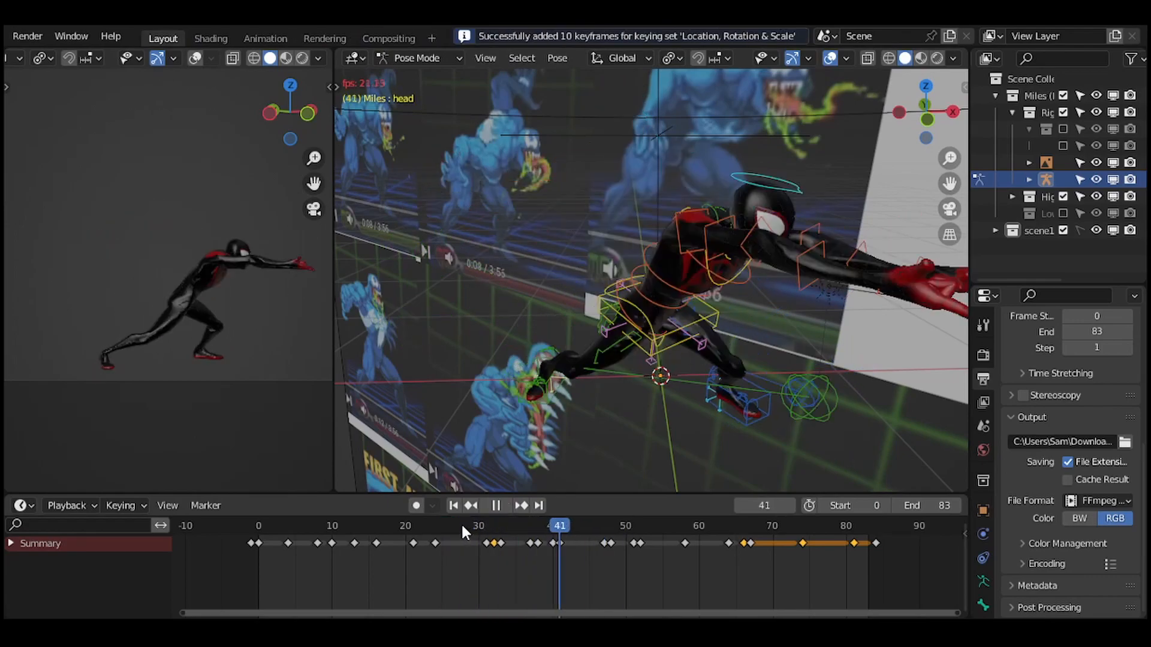
mouse_move(462, 527)
left_mouse_down()
mouse_move(514, 538)
mouse_move(458, 522)
mouse_move(470, 531)
left_mouse_up()
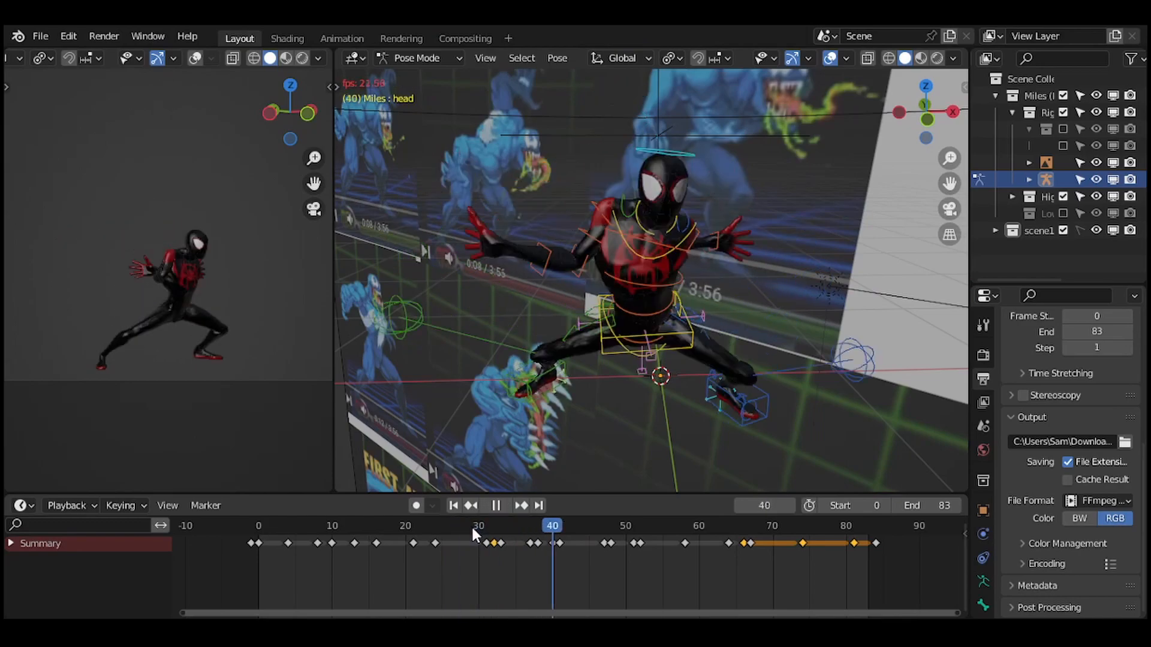
key("space")
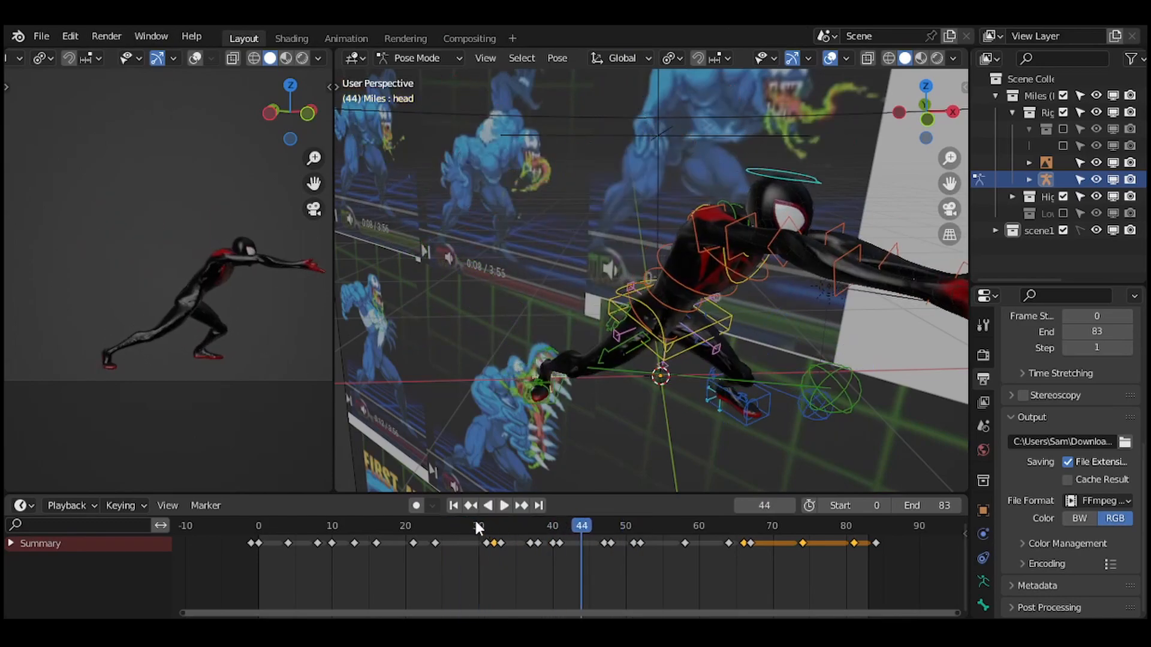
At frame 40, stretch the head along its local Z axis, flatten it vertically, and keyframe its location, rotation and scale.
left_click_drag(474, 519, 552, 539)
middle_click_drag(618, 339, 757, 286)
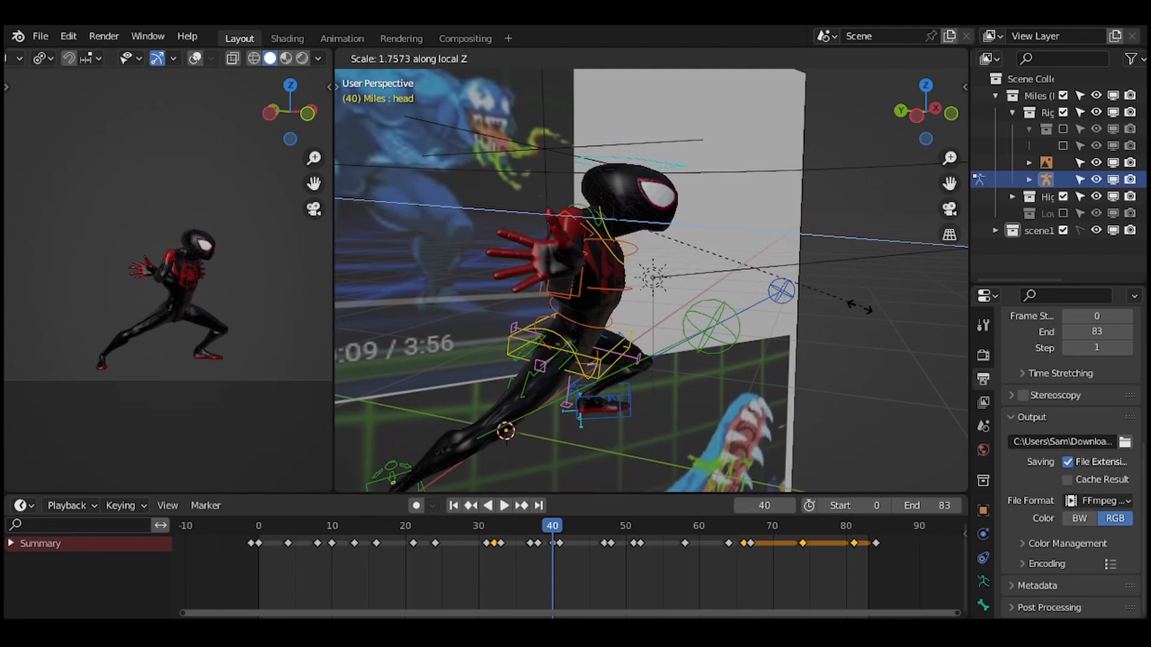
left_click(860, 308)
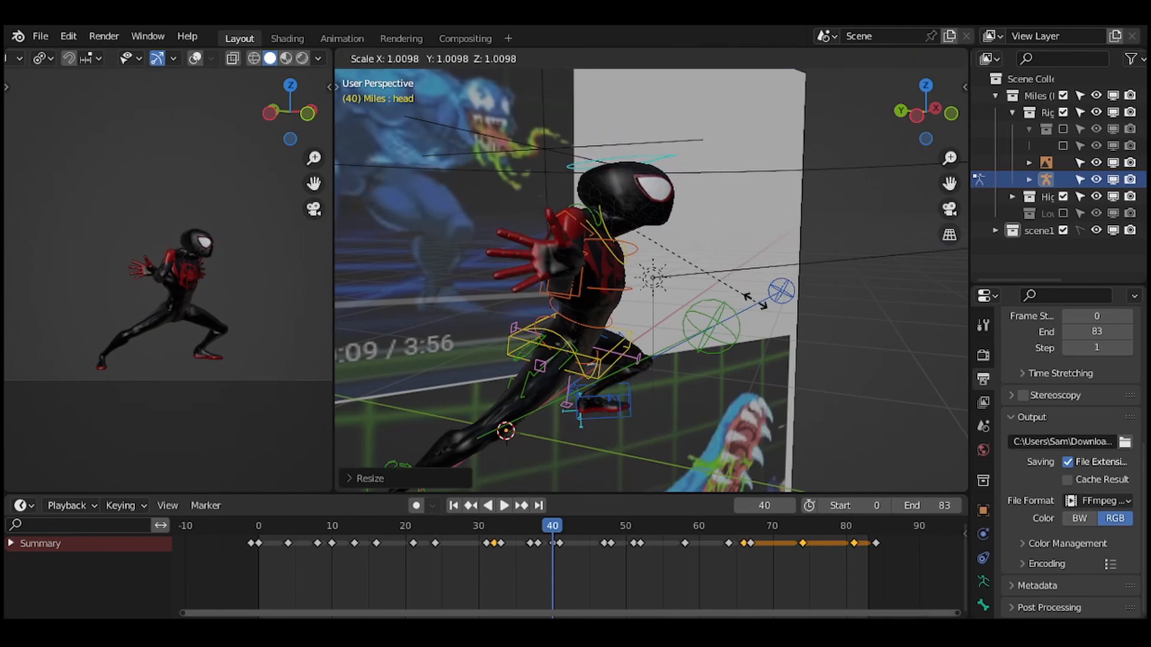
left_click(733, 278)
key("i")
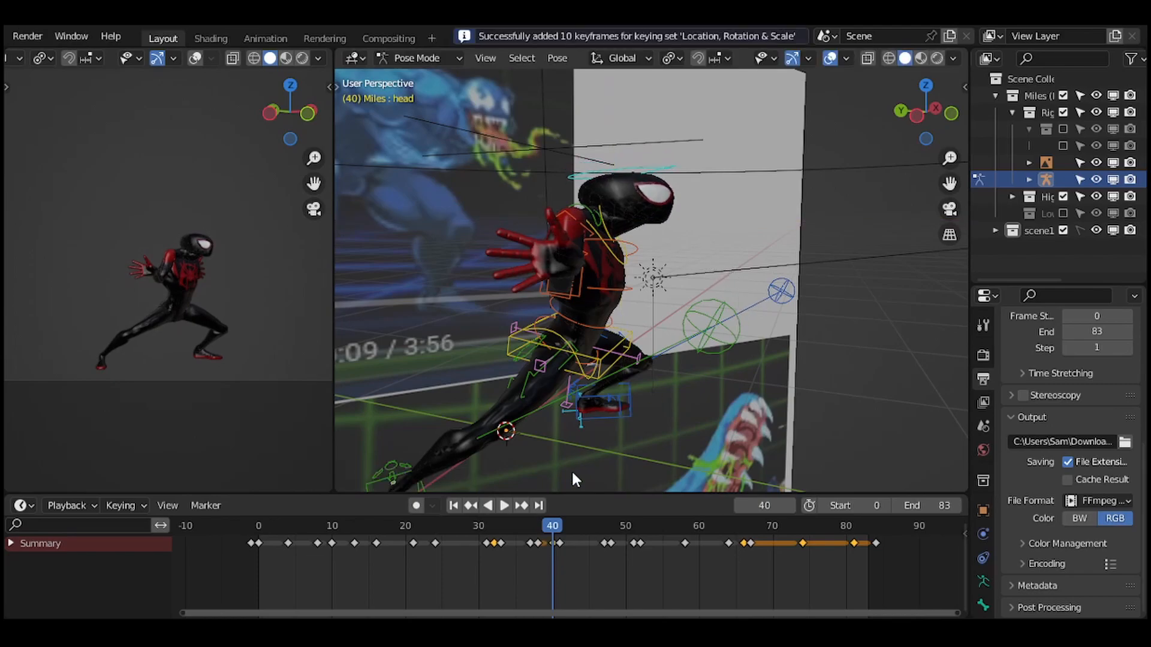
Stretch the head further along its local Z axis at frame 40 and keyframe the new shape.
key("space")
left_click_drag(538, 531, 552, 524)
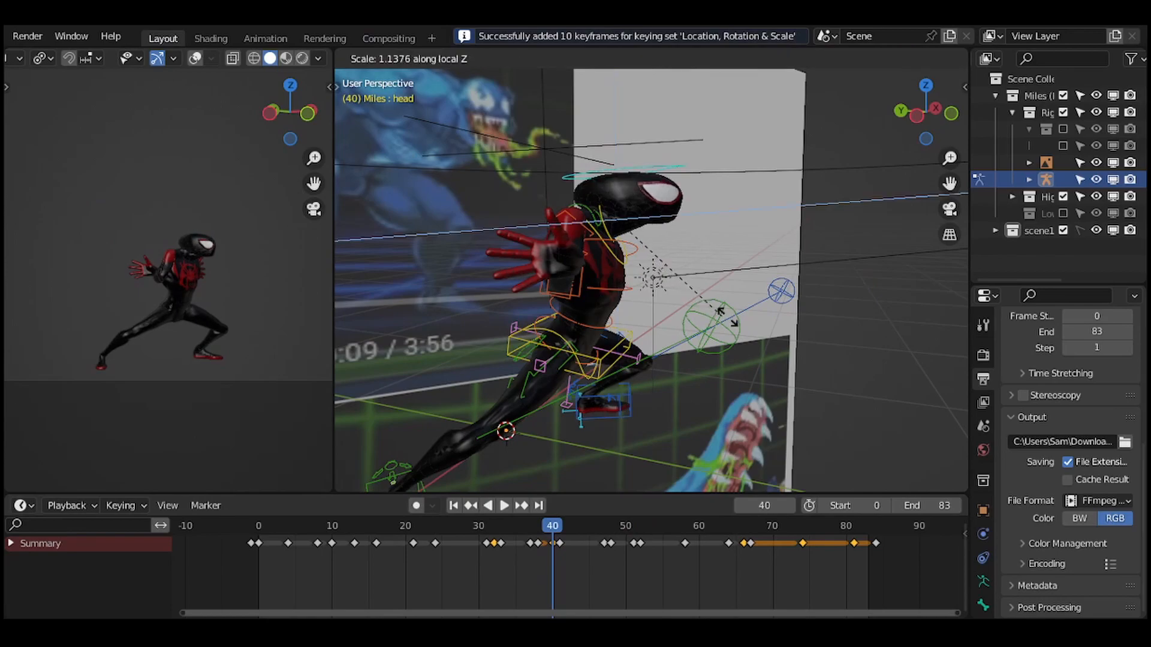
left_click(757, 325)
Play back the attack and compare the head smears at frames 40 and 32.
key("space")
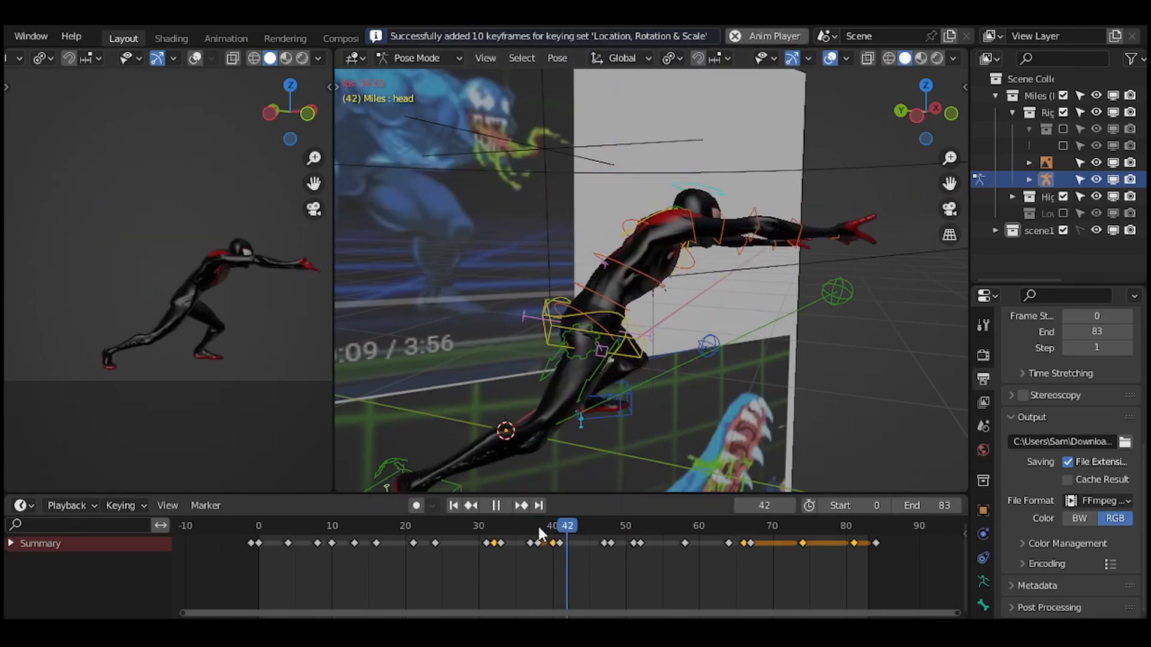
key("Escape")
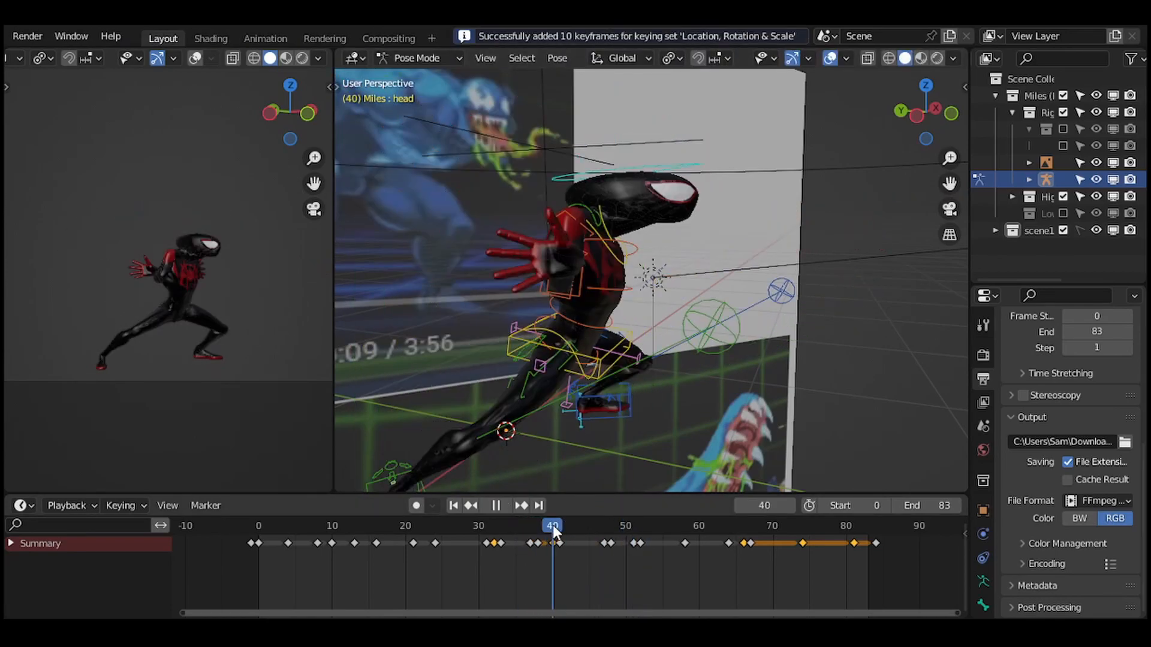
left_click(492, 527)
key("space")
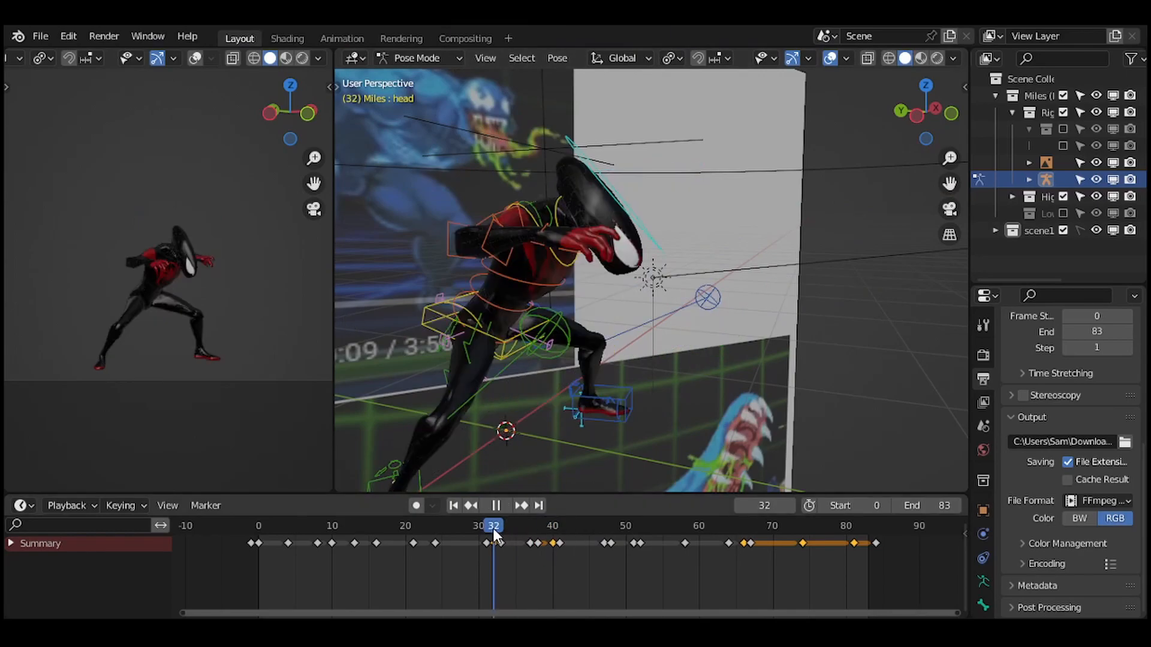
left_click(496, 528)
At frame 40, flatten the head to about 0.77 along its local Y axis, keyframe it, and play back the result.
left_click_drag(532, 534, 553, 530)
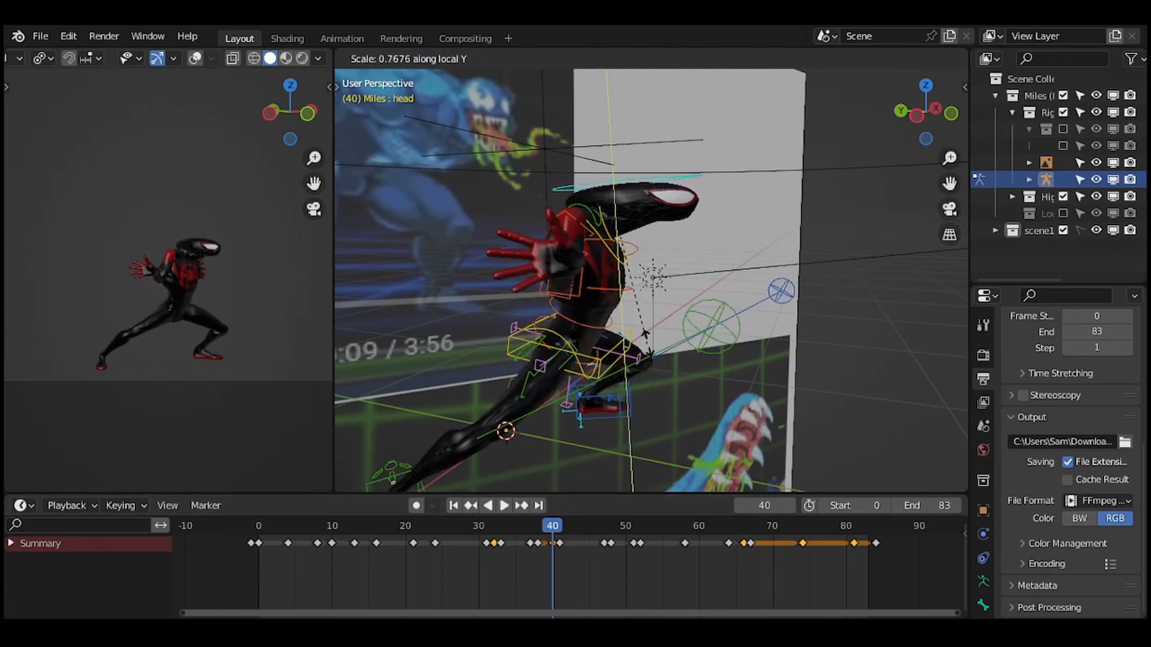
left_click(655, 351)
key("i")
left_click(526, 524)
key("space")
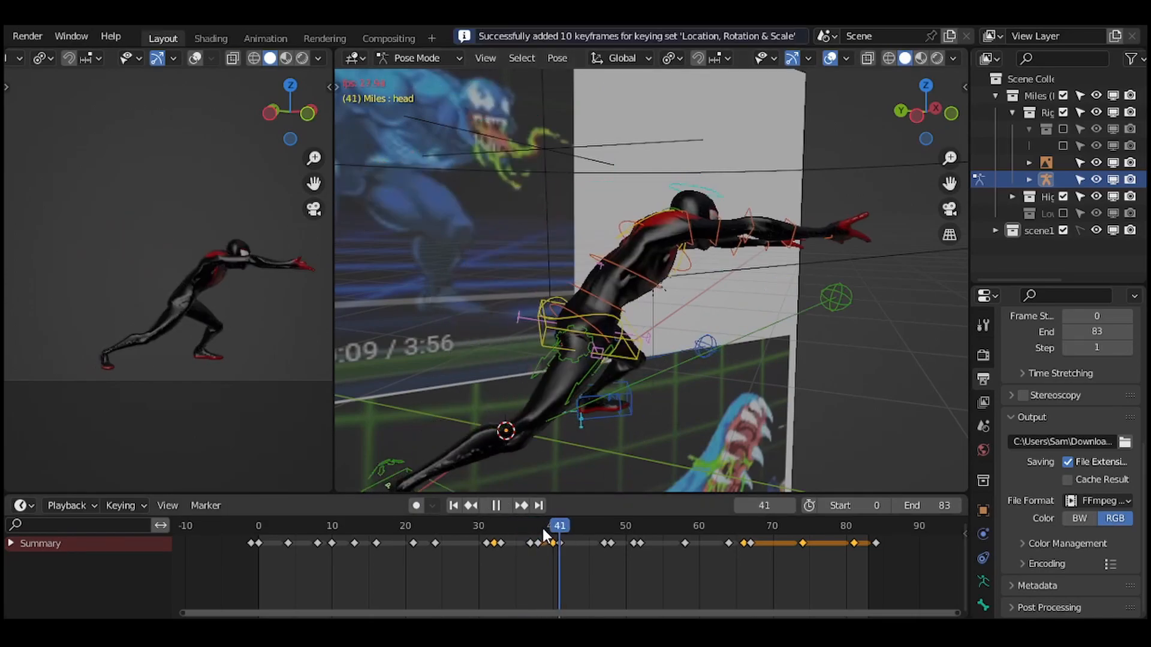
Shorten the stretched head slightly at frame 40 and keyframe its location, rotation and scale.
left_click(516, 524)
key("space")
left_click(553, 528)
key("space")
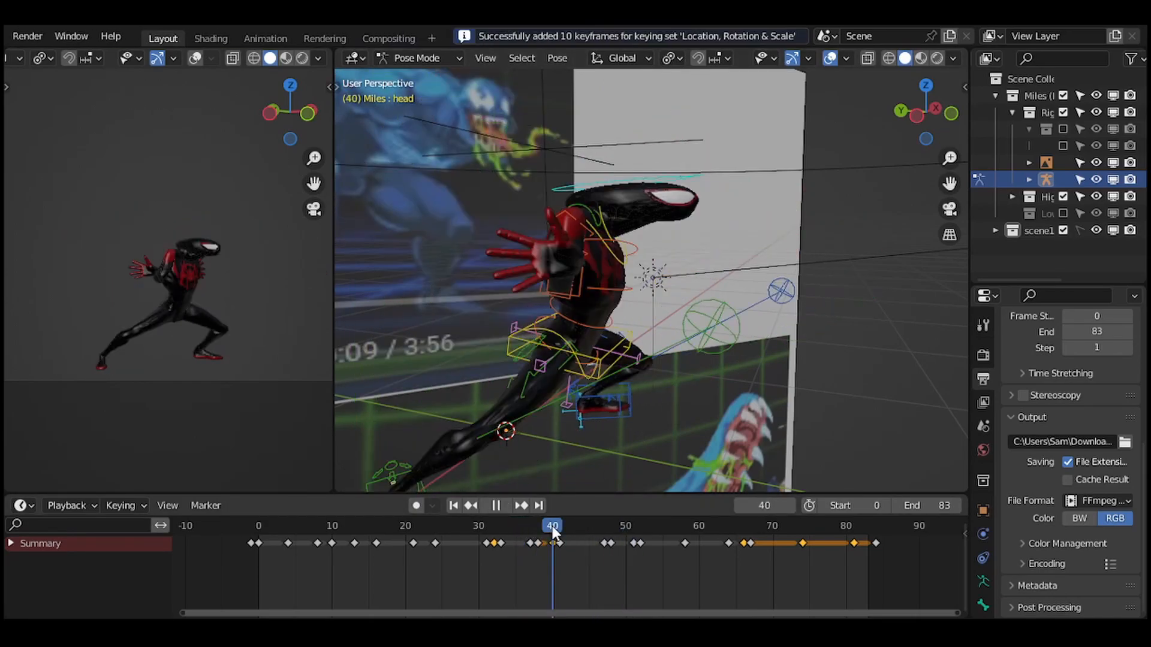
left_click(687, 328)
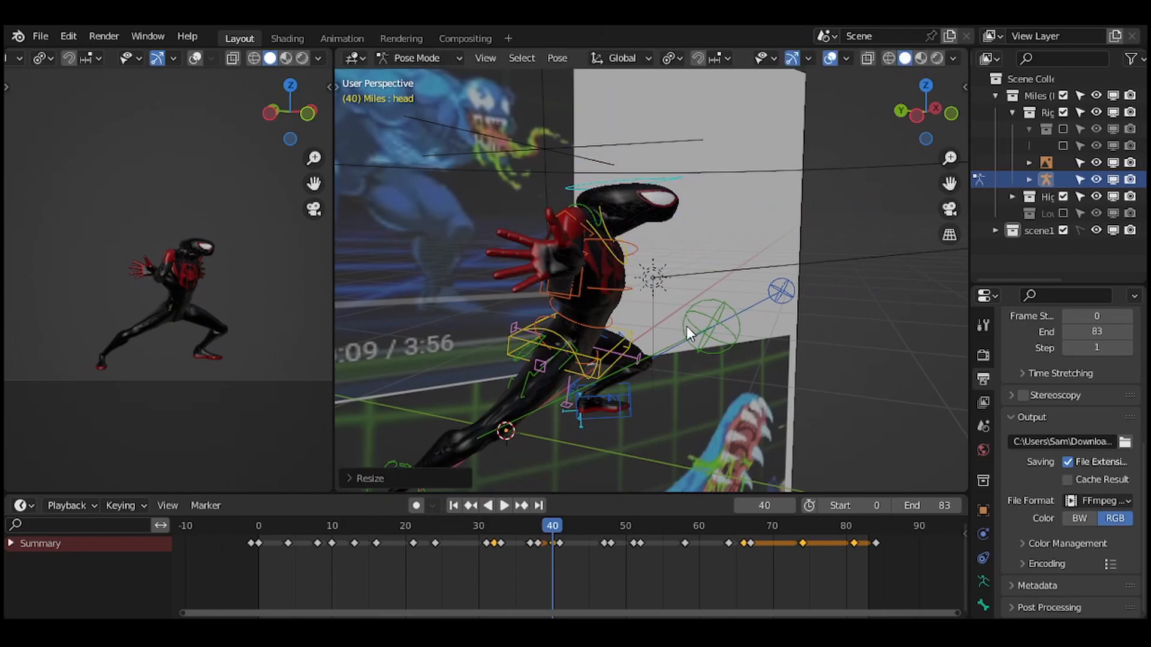
key("i")
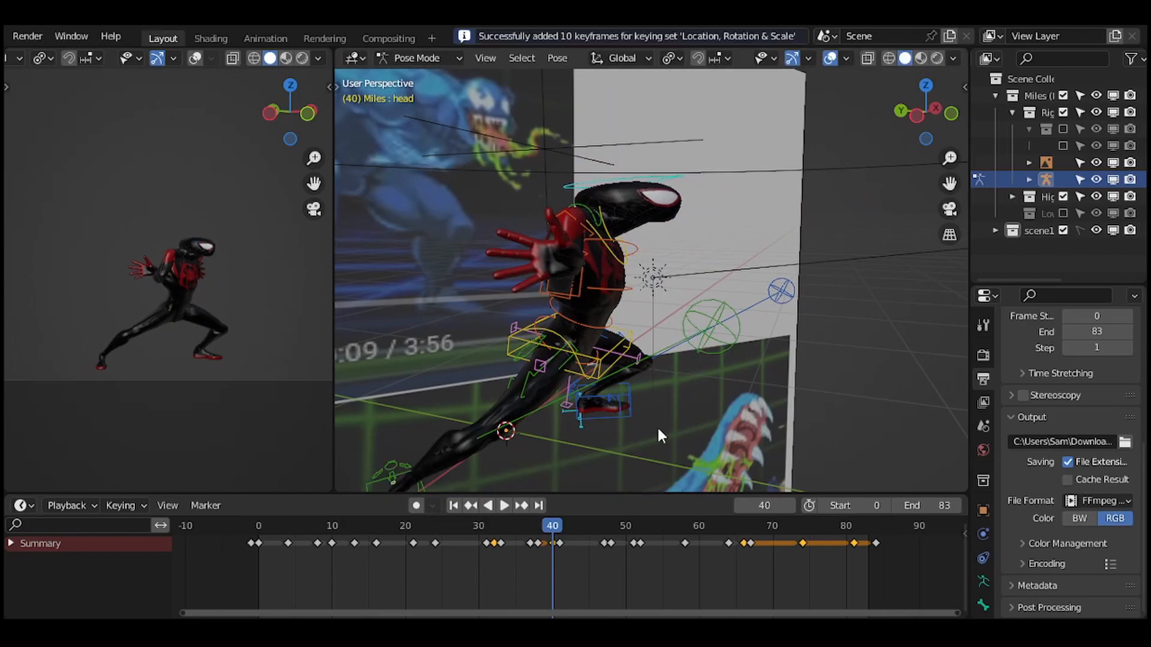
Play back the attack repeatedly and scrub the frames after 40 to check the head smear and following motion.
left_click(525, 528)
key("space")
left_click(529, 527)
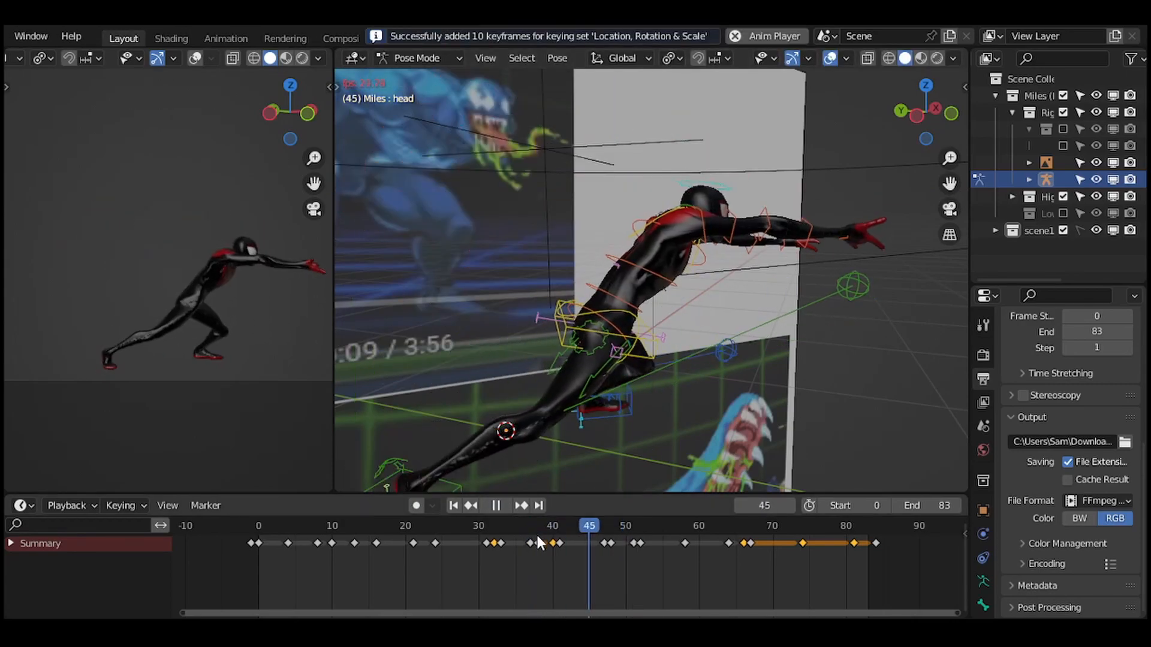
left_click(503, 528)
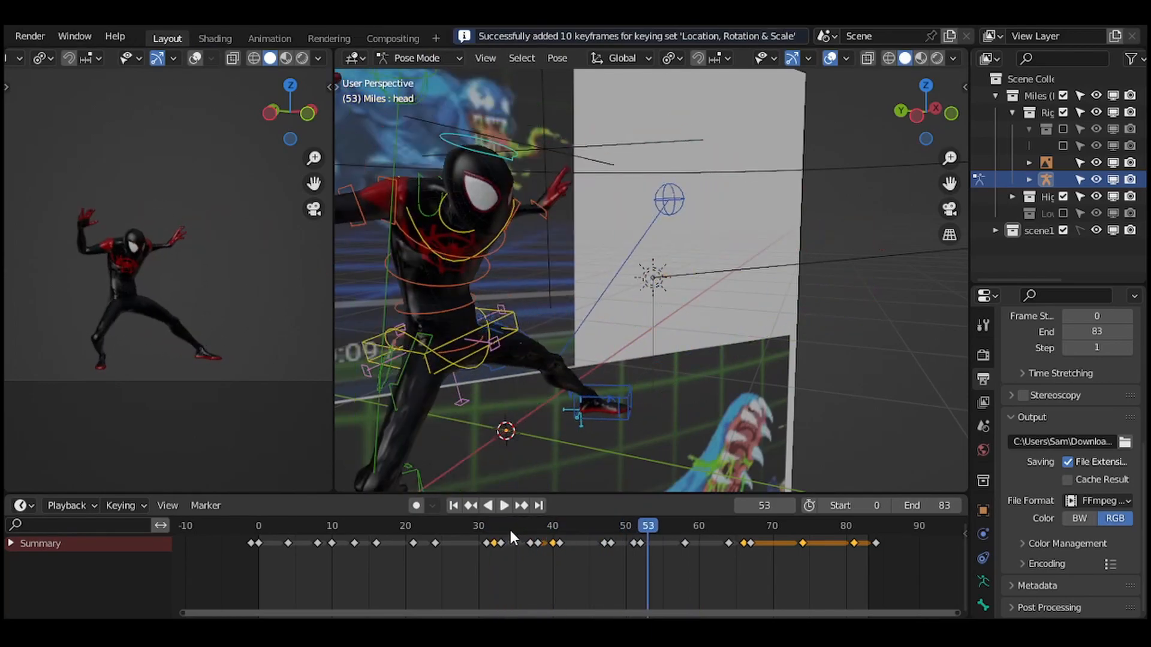
left_click(489, 528)
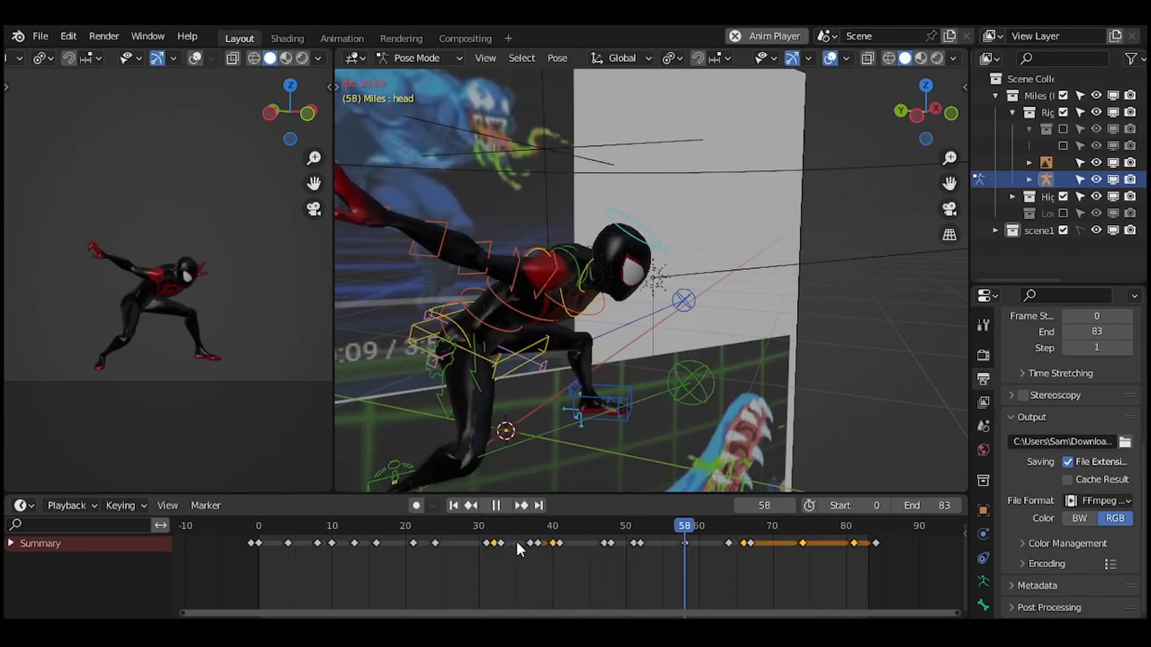
left_click(545, 527)
left_click(583, 530)
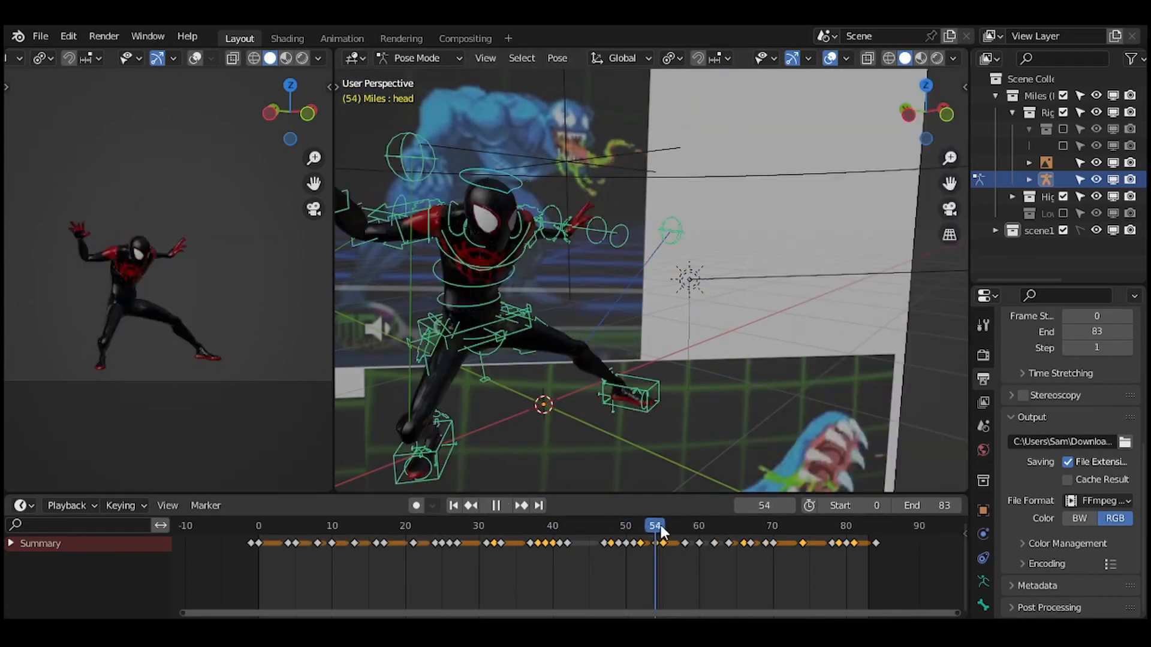
key("space")
left_click_drag(692, 535, 638, 528)
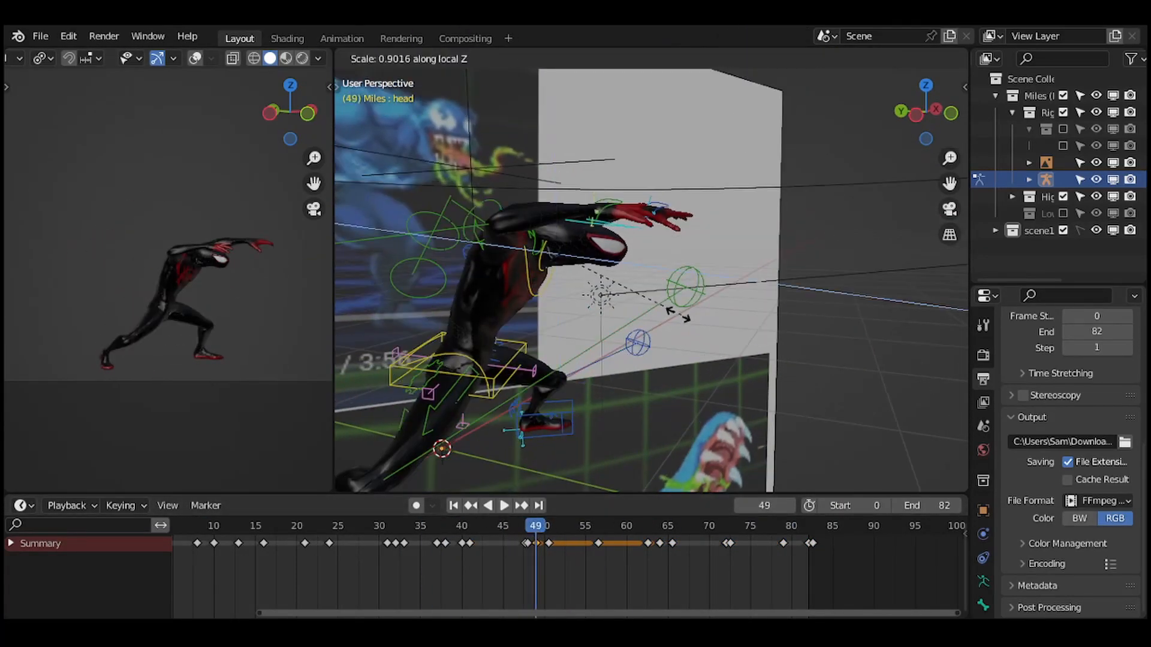
At frame 49, scale the head to about 0.90 along its local Z axis, nudge it forward, and keyframe it.
left_click(662, 303)
key("g")
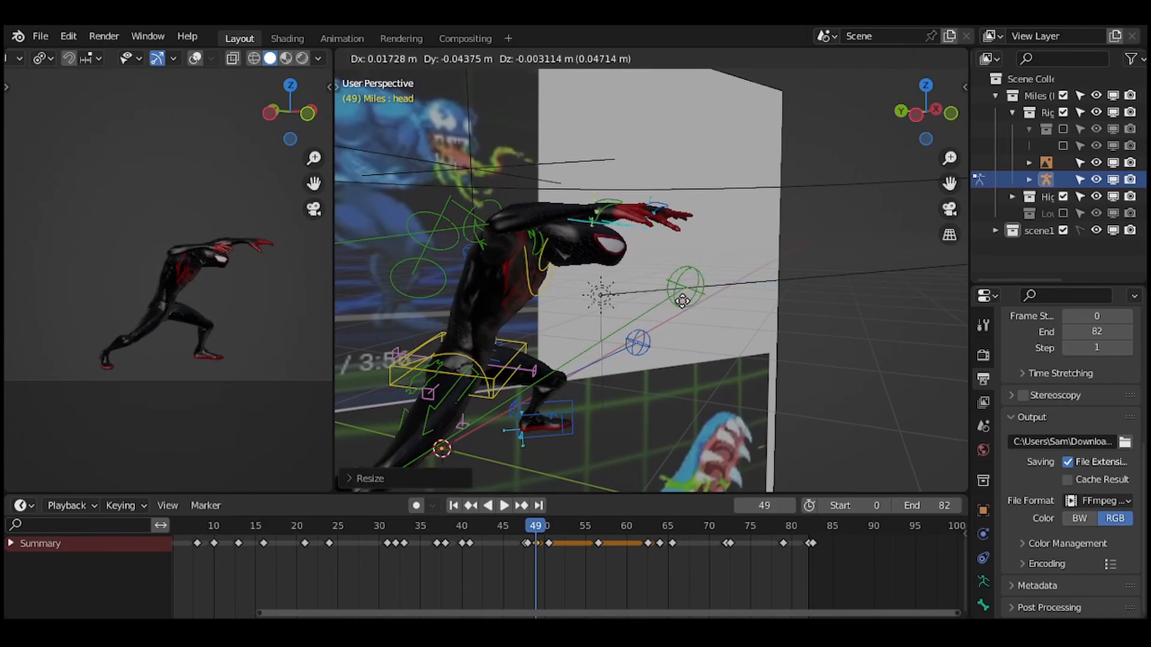
key("g")
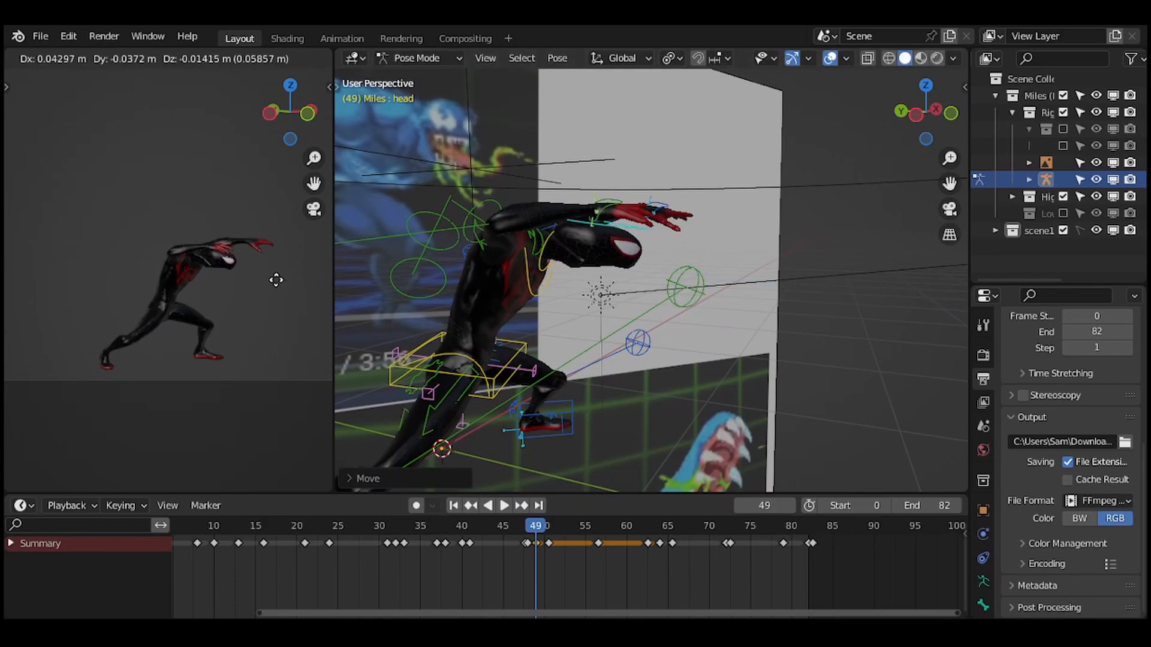
left_click(273, 279)
key("space")
left_click(509, 528)
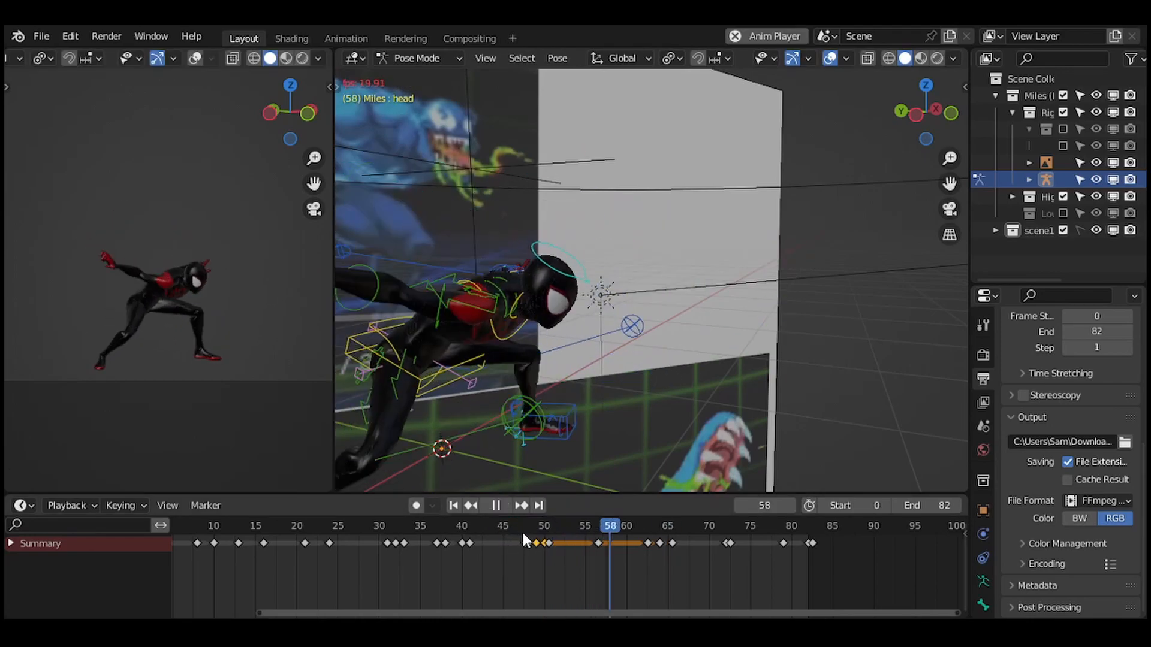
left_click(522, 530)
Stretch the head along its local Z axis at frame 50.
left_click_drag(527, 527, 544, 526)
key("space")
key("s")
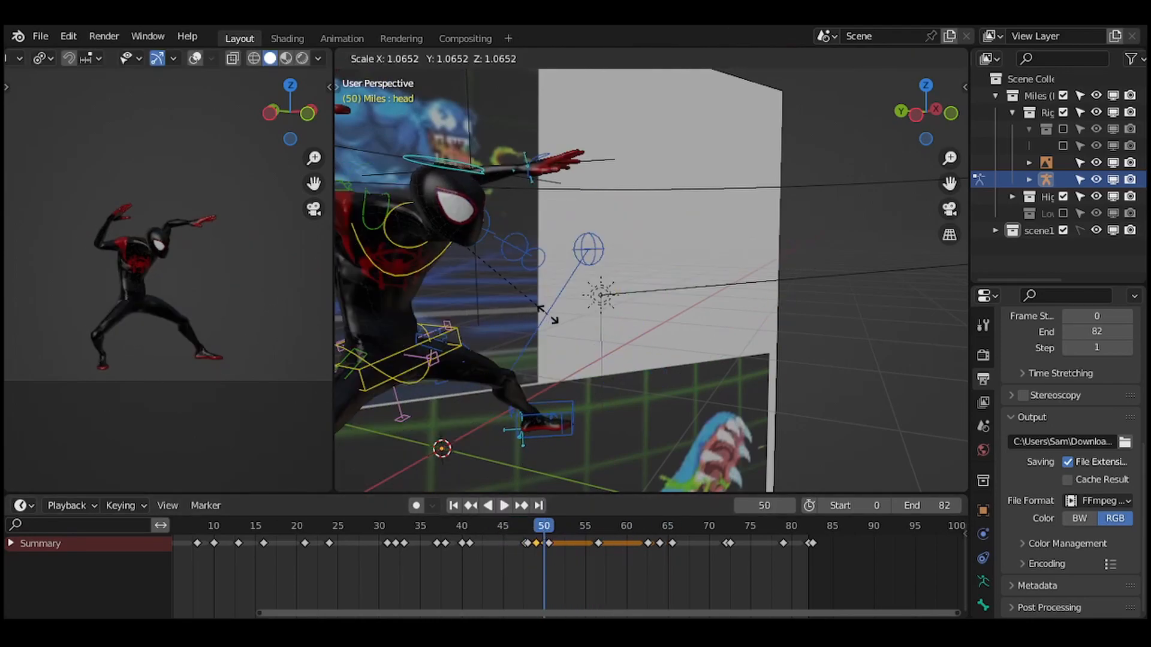
key("z")
key("z")
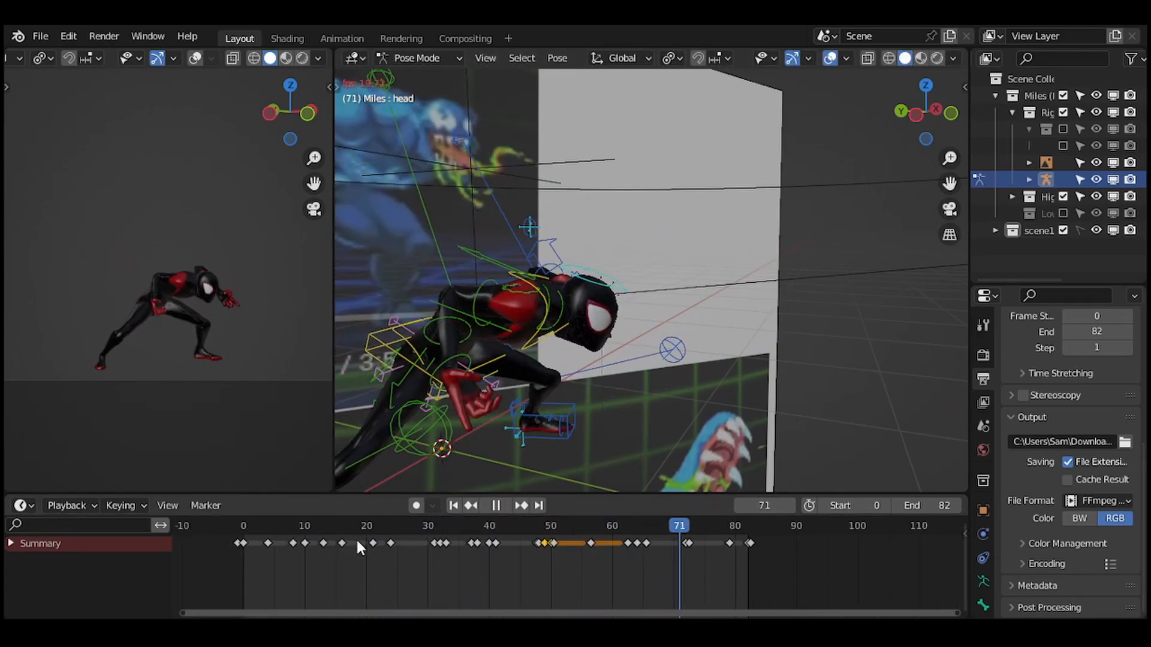
Stop the playback and save the Blender file.
key("space")
middle_click_drag(537, 404, 596, 300)
key("ctrl+s")
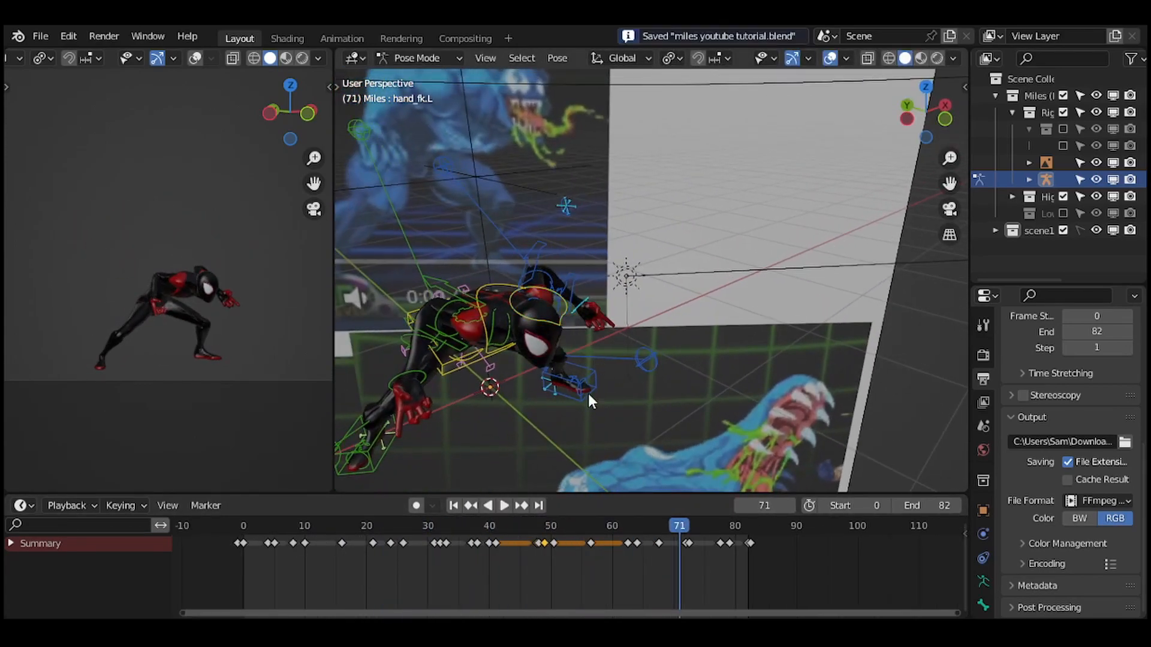
At frame 49, stretch the left hand about 1.39 along local Y, thin it to about 0.81 on the other axes, and keyframe it.
left_click_drag(426, 530, 551, 530)
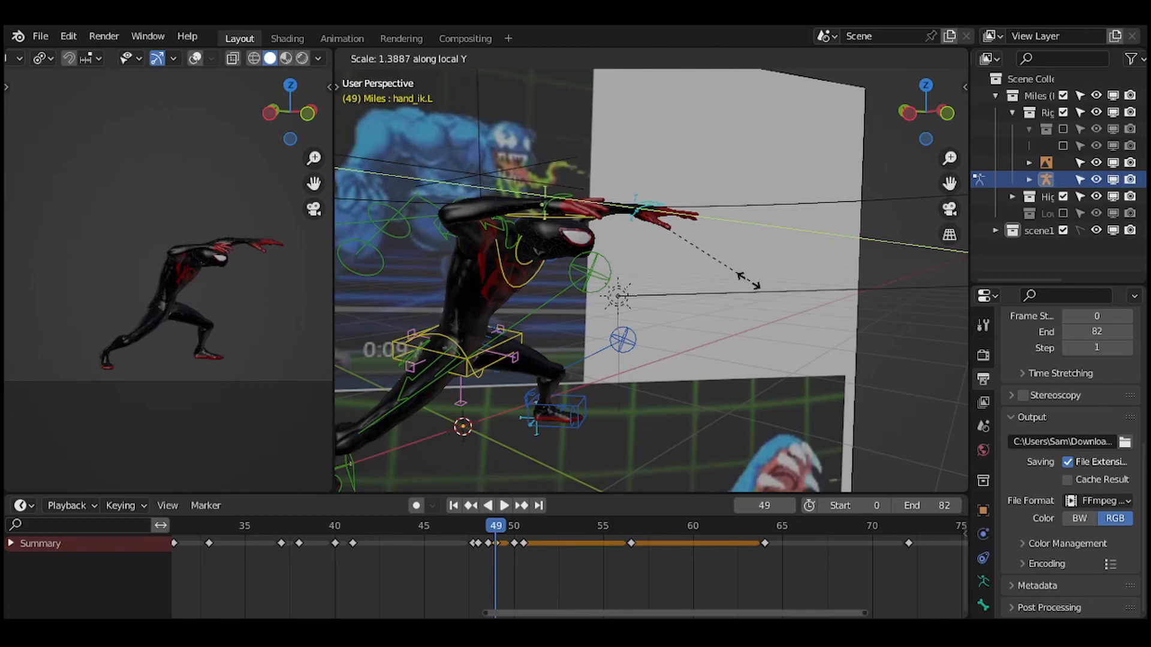
left_click(749, 282)
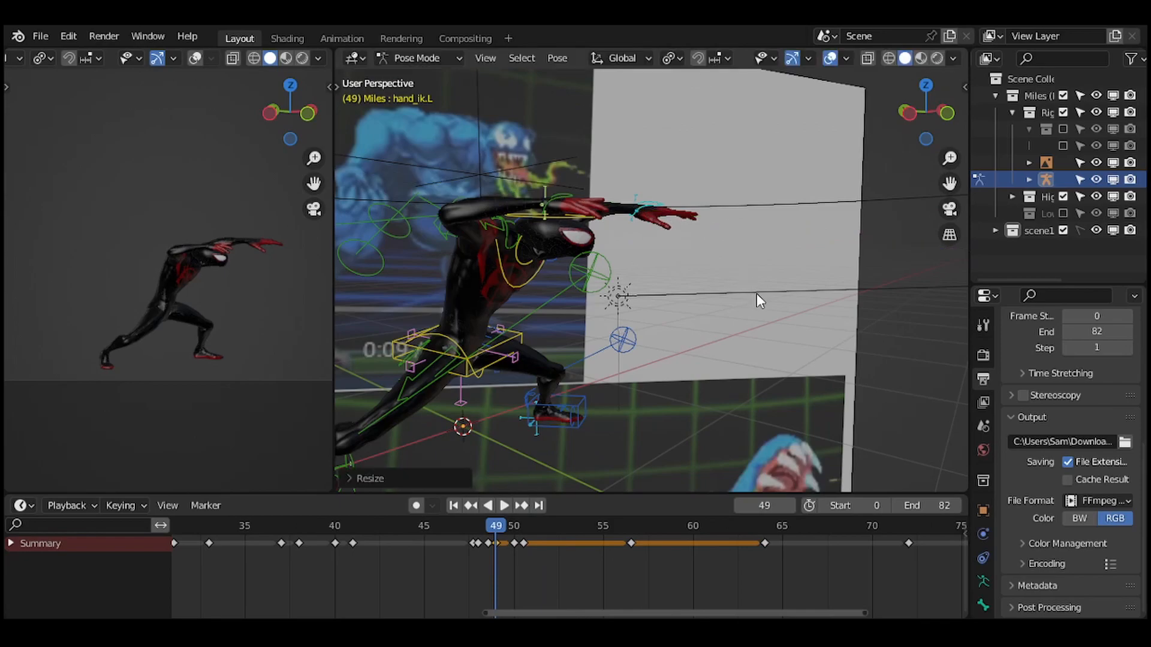
key("s")
key("shift+y")
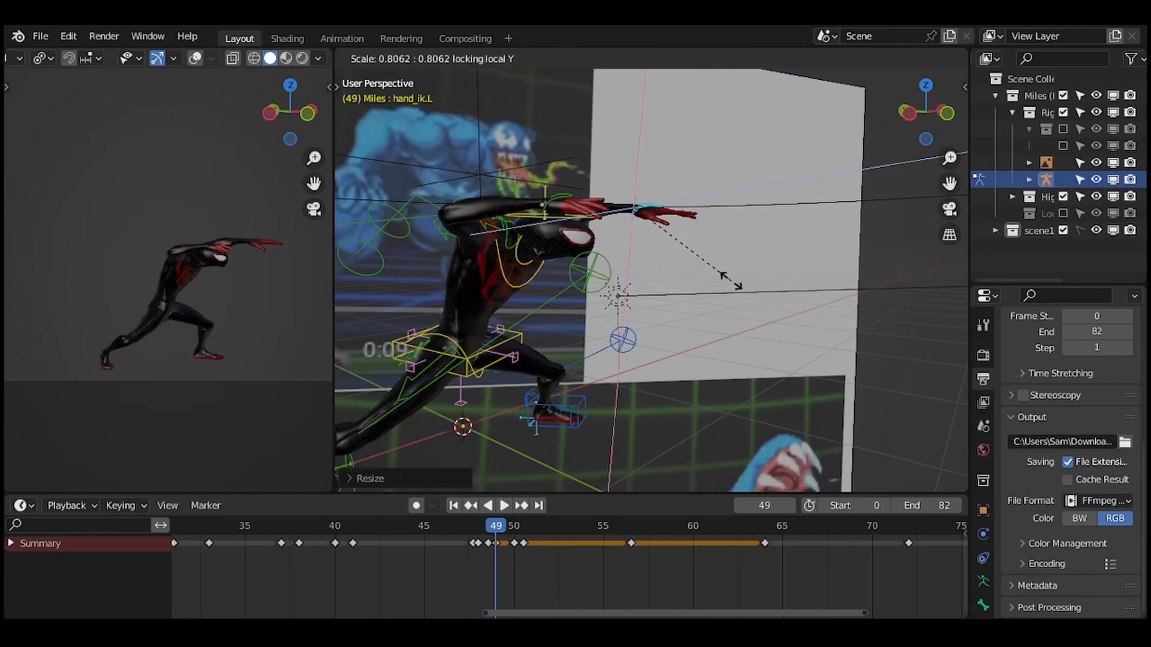
key("i")
key("space")
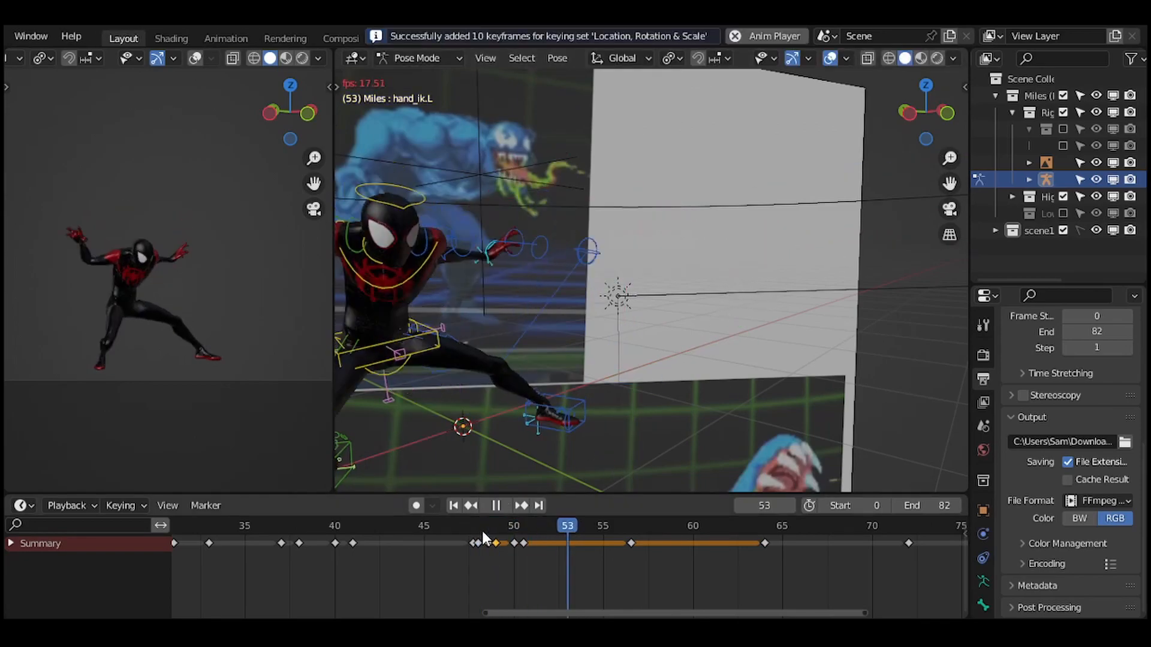
At frame 50, rotate the left hand downward in two turns of about 16 degrees each and keyframe it.
left_click_drag(477, 528, 512, 527)
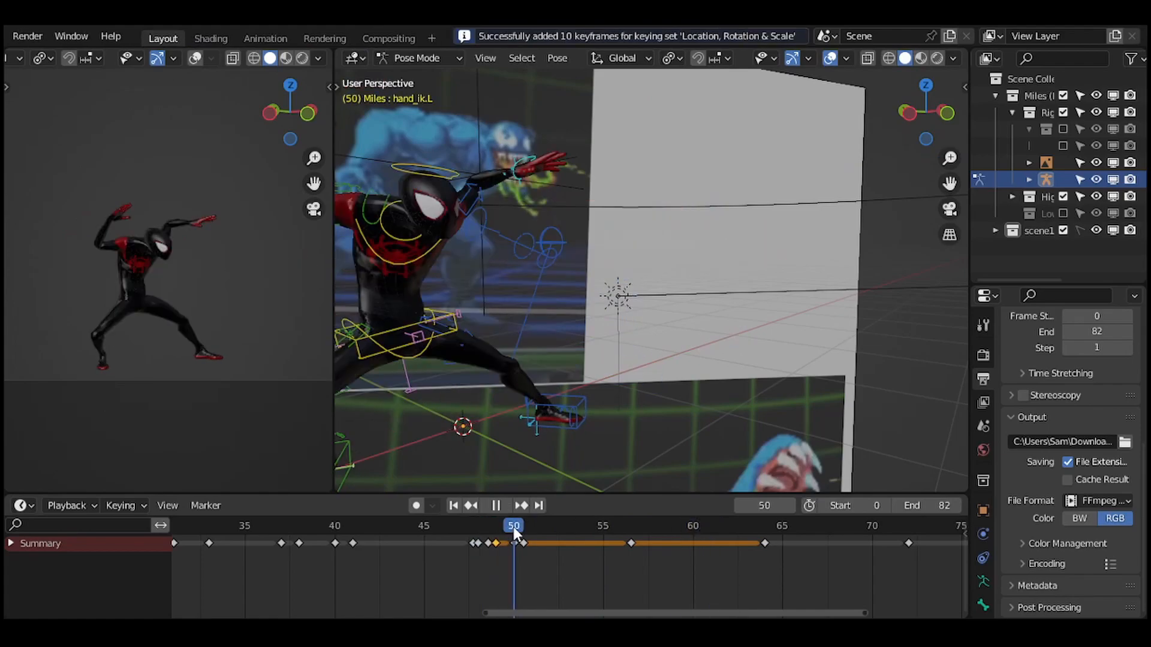
middle_click_drag(593, 232, 625, 247)
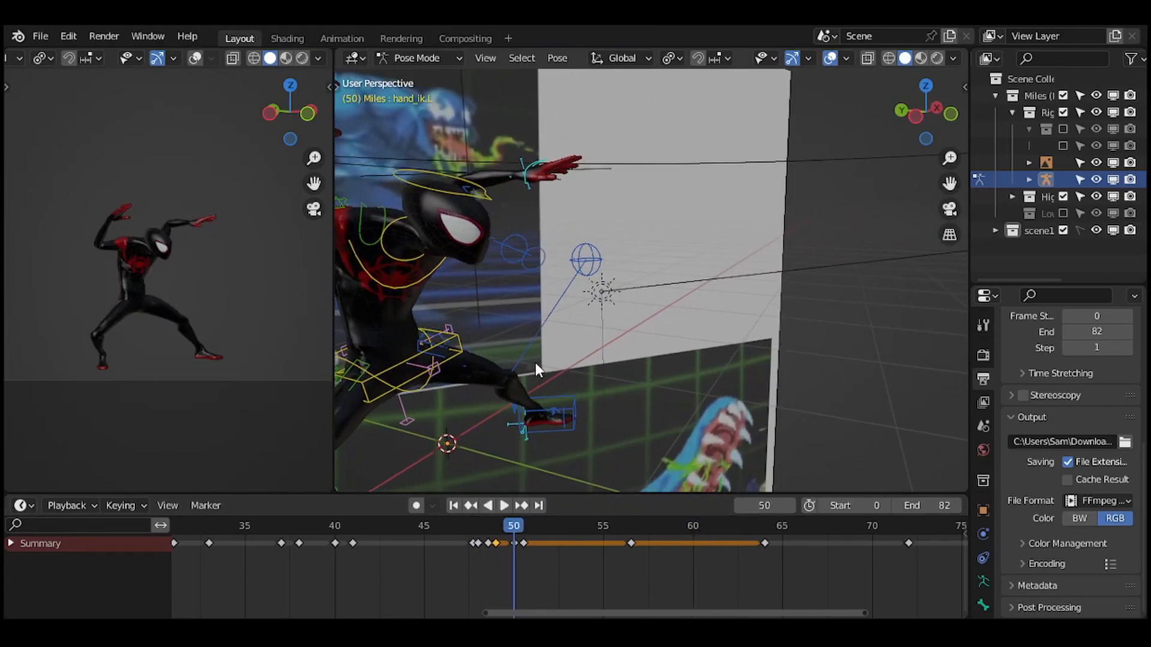
key("g")
key("r")
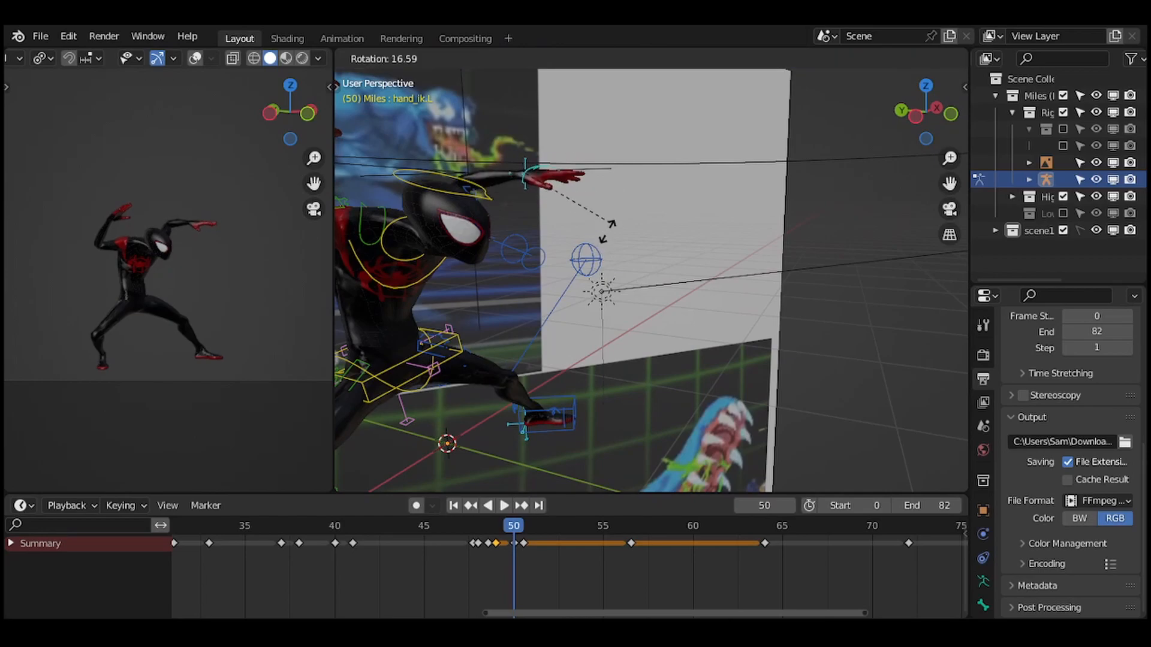
left_click(608, 231)
key("r")
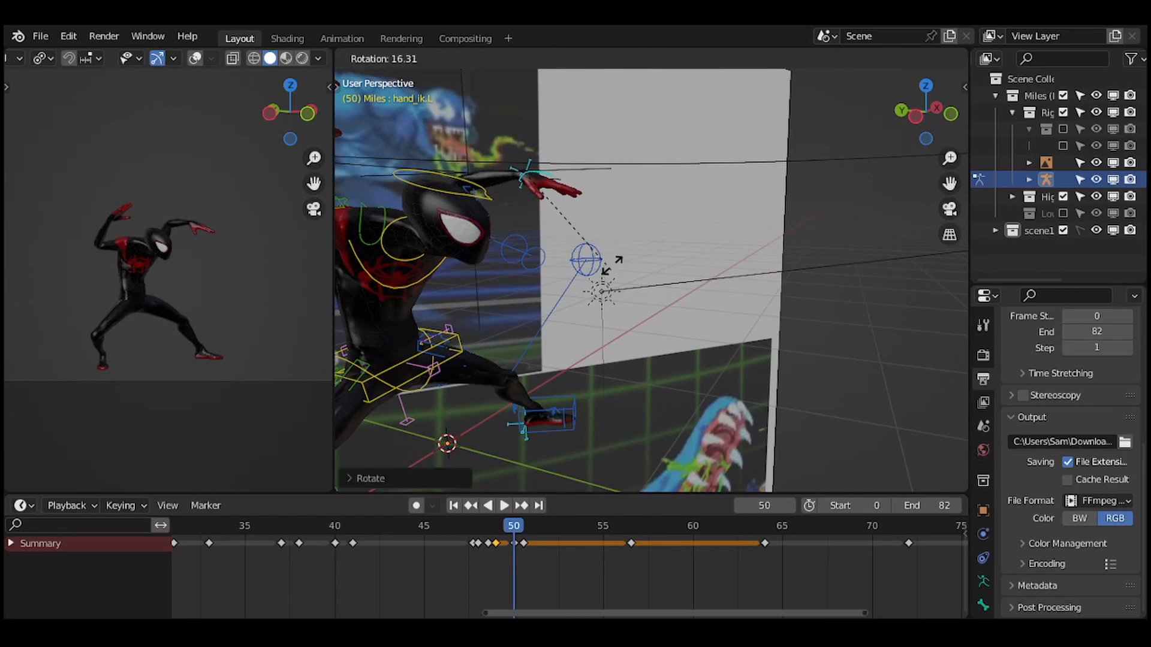
key("i")
Stretch the left hand to about 1.13 along its local Y axis at frame 50, keyframe it, and replay the motion.
key("s")
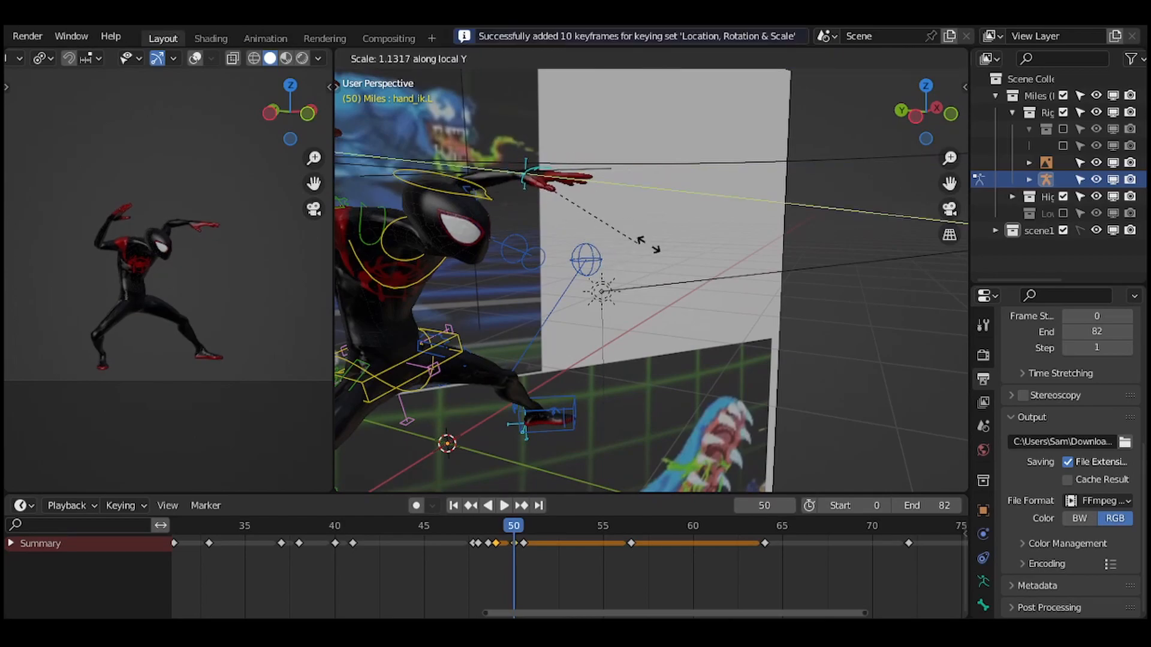
left_click(654, 258)
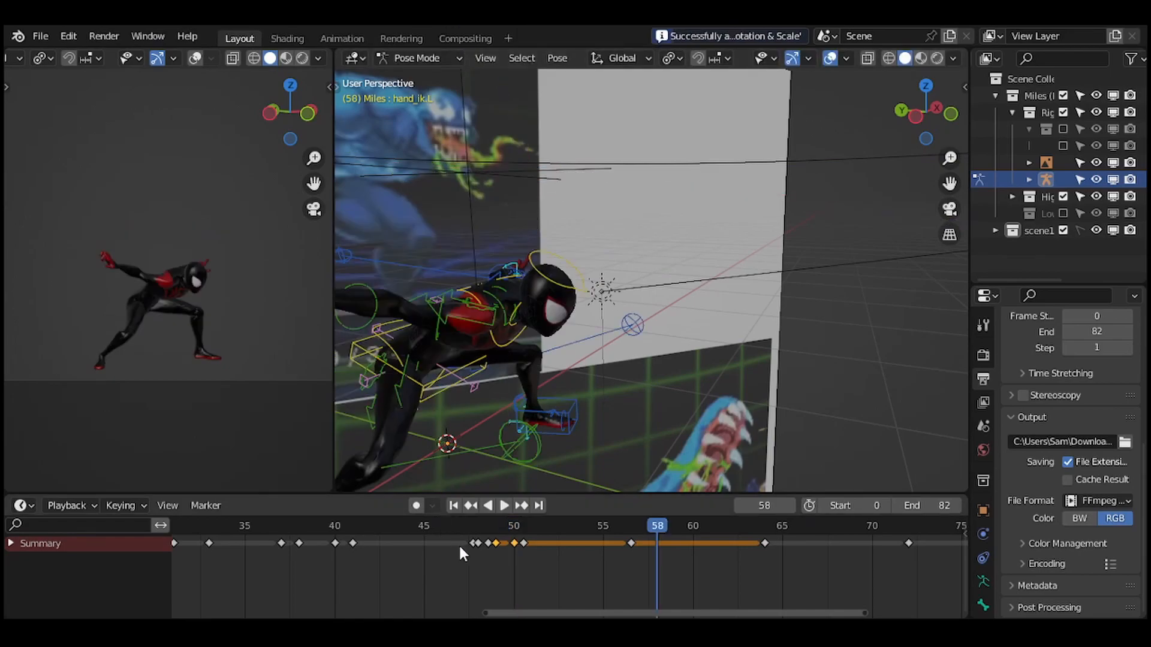
left_click(443, 527)
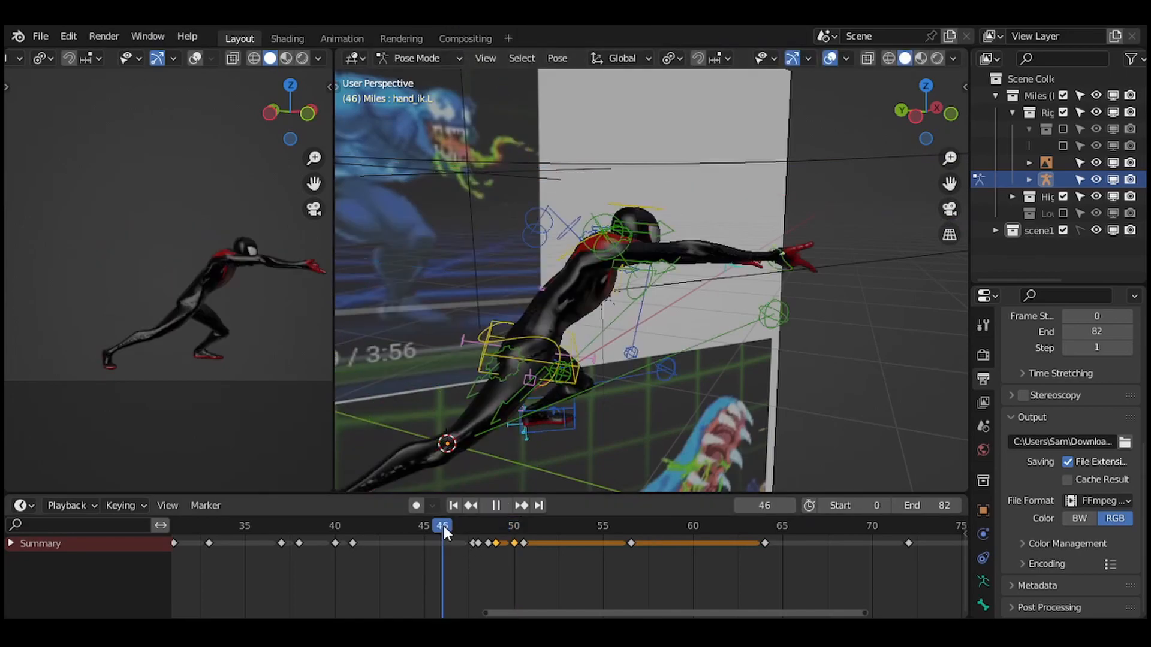
Rotate the stretched left hand downward at frame 49 and keyframe its location, rotation and scale.
left_click_drag(443, 523, 493, 535)
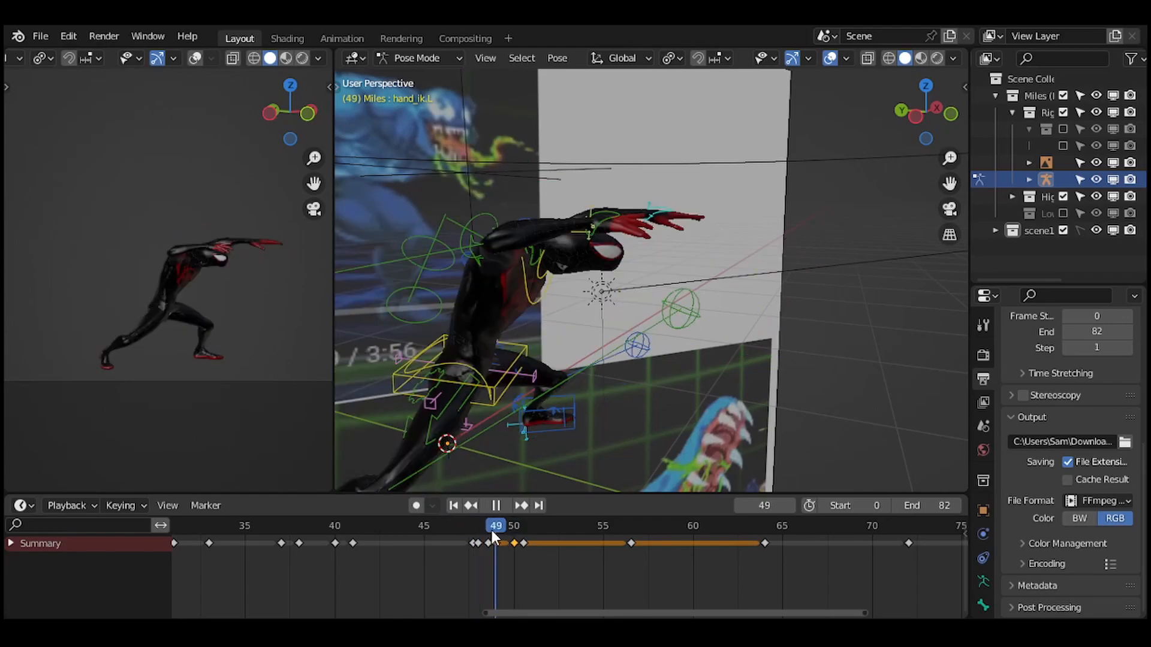
left_click(674, 322)
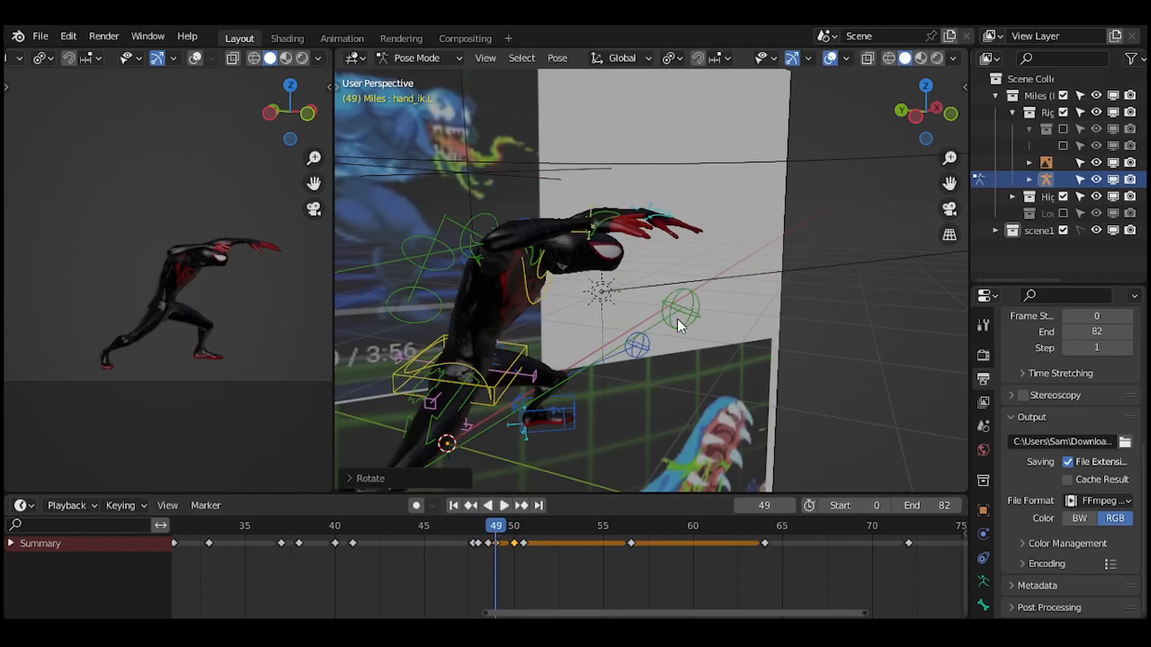
key("i")
key("space")
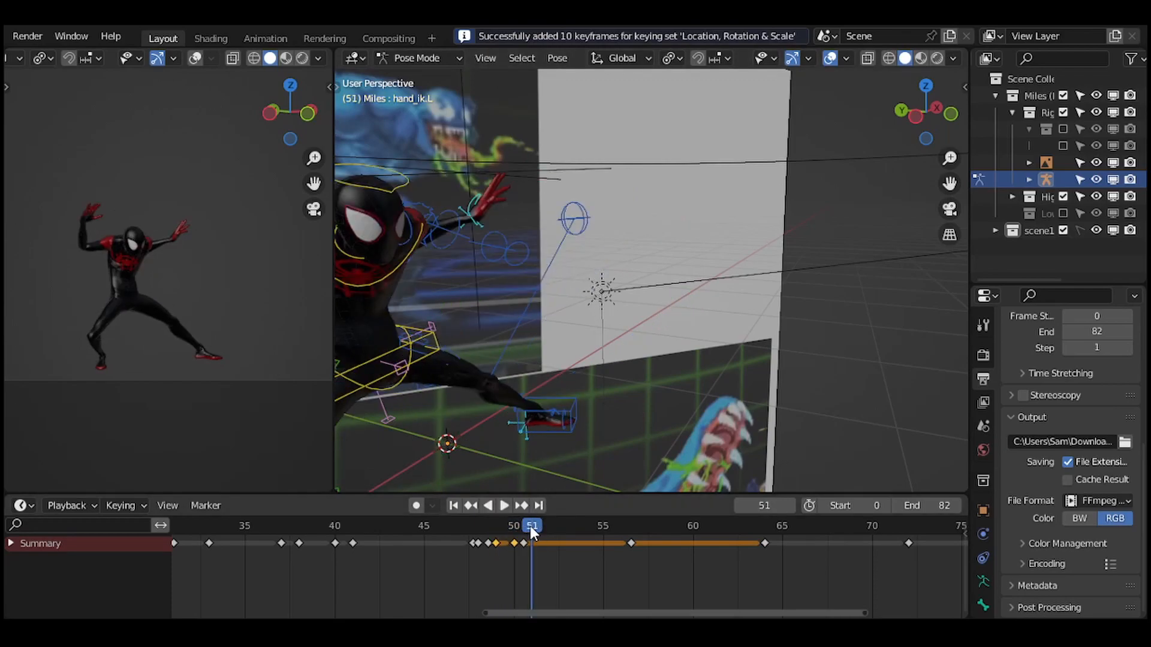
Play back the attack from around frame 44 and check the left-hand smear up to frame 49.
left_click_drag(530, 526, 628, 540)
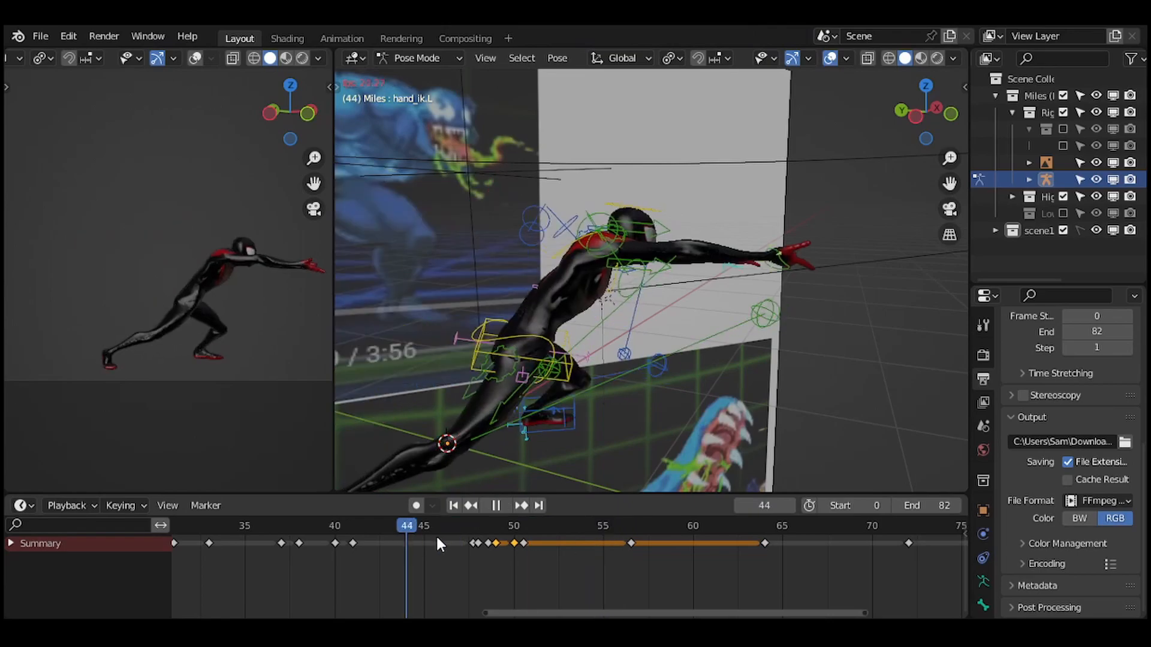
left_click(419, 528)
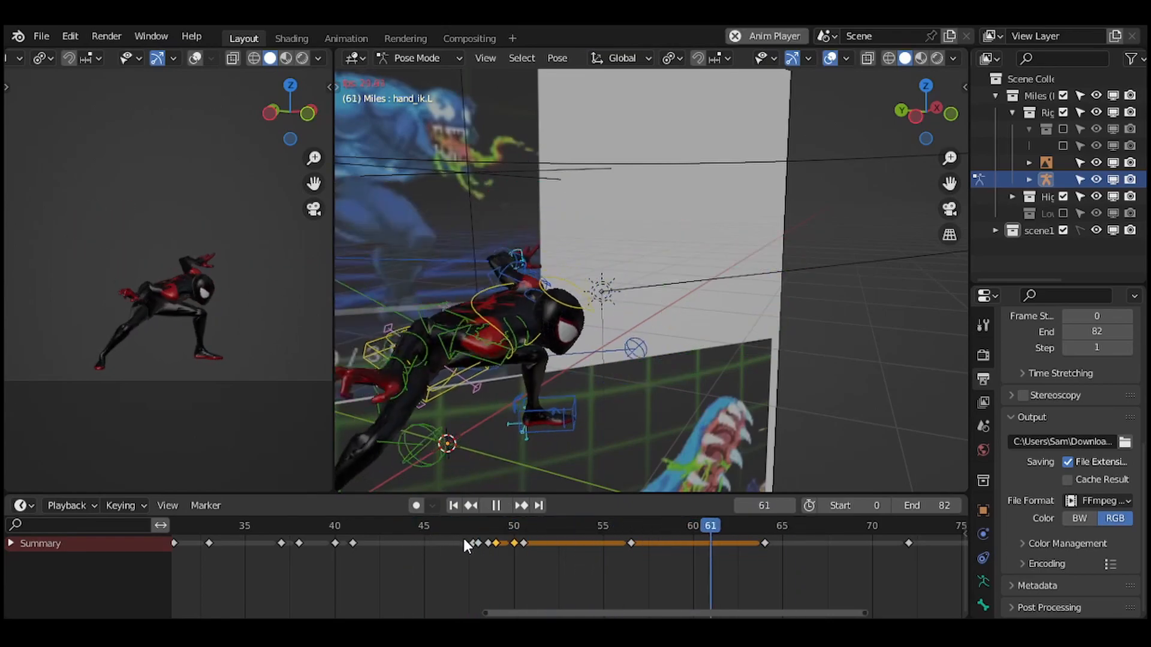
left_click(422, 528)
left_click(501, 524)
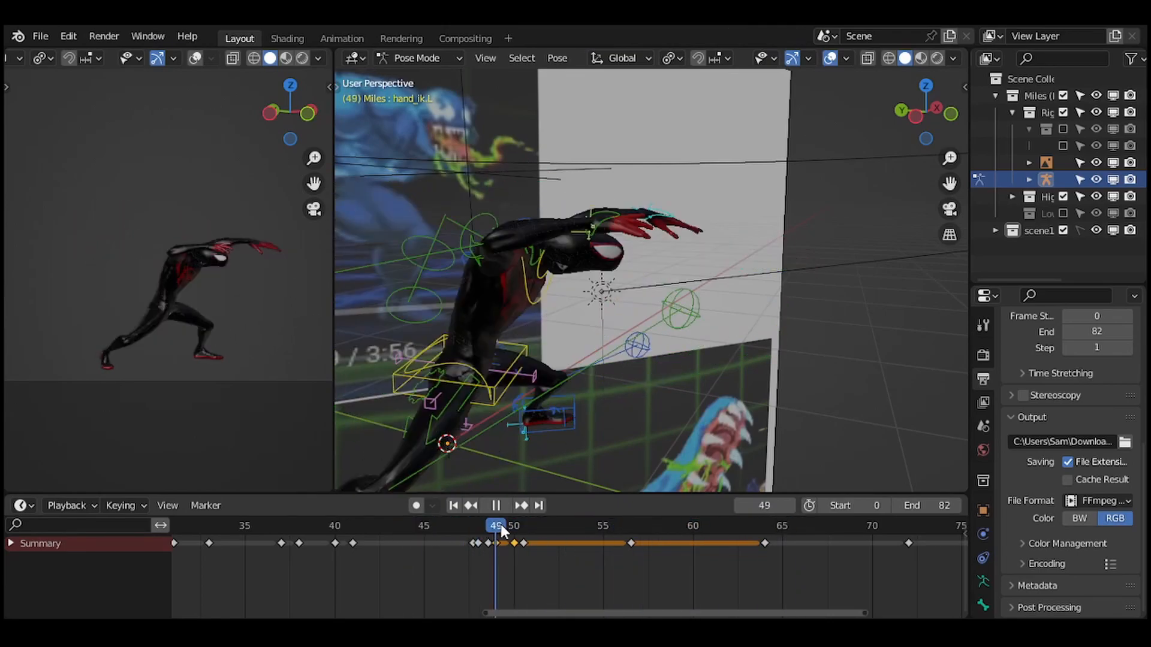
Select the right hand's IK control and stretch it along its local Y axis for the same smear.
left_click(594, 265)
key("s")
key("y")
key("y")
left_click(474, 529)
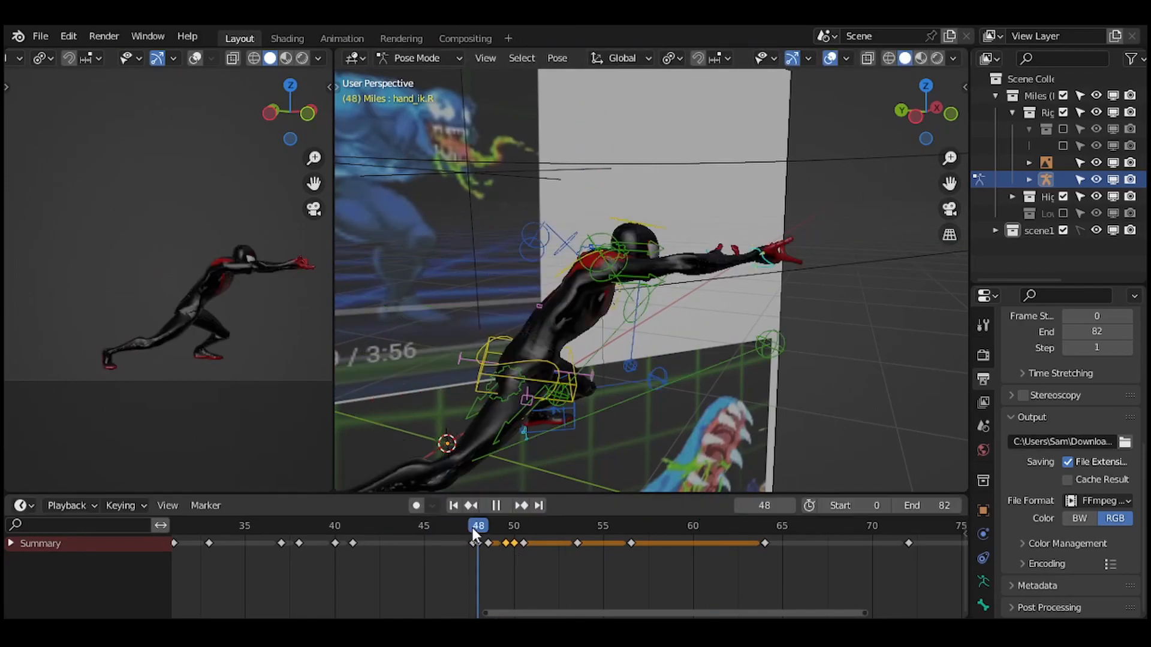
Replay the motion, keyframe the adjusted pose, and save the file.
left_click(445, 528)
middle_click_drag(671, 336, 588, 362)
key("i")
left_click(448, 527)
middle_click_drag(528, 300, 647, 276)
key("ctrl+s")
Review the animation with the rig's tweak controls selected and stop at the head smear on frame 32.
key("r")
key("r")
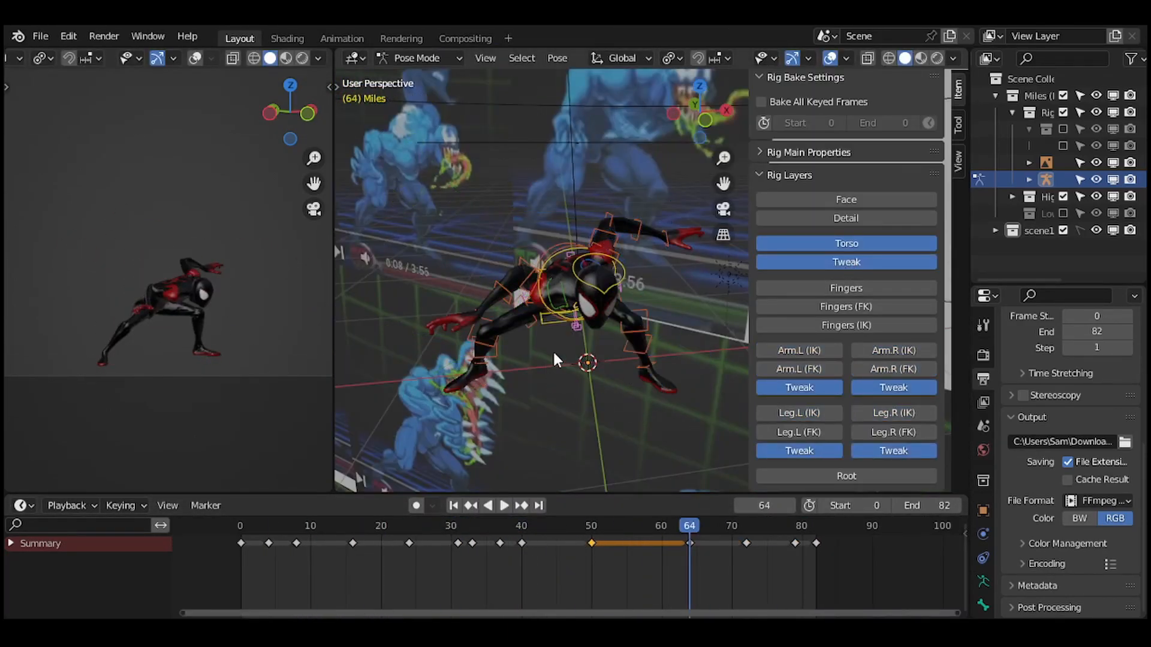
middle_click_drag(553, 354, 653, 349)
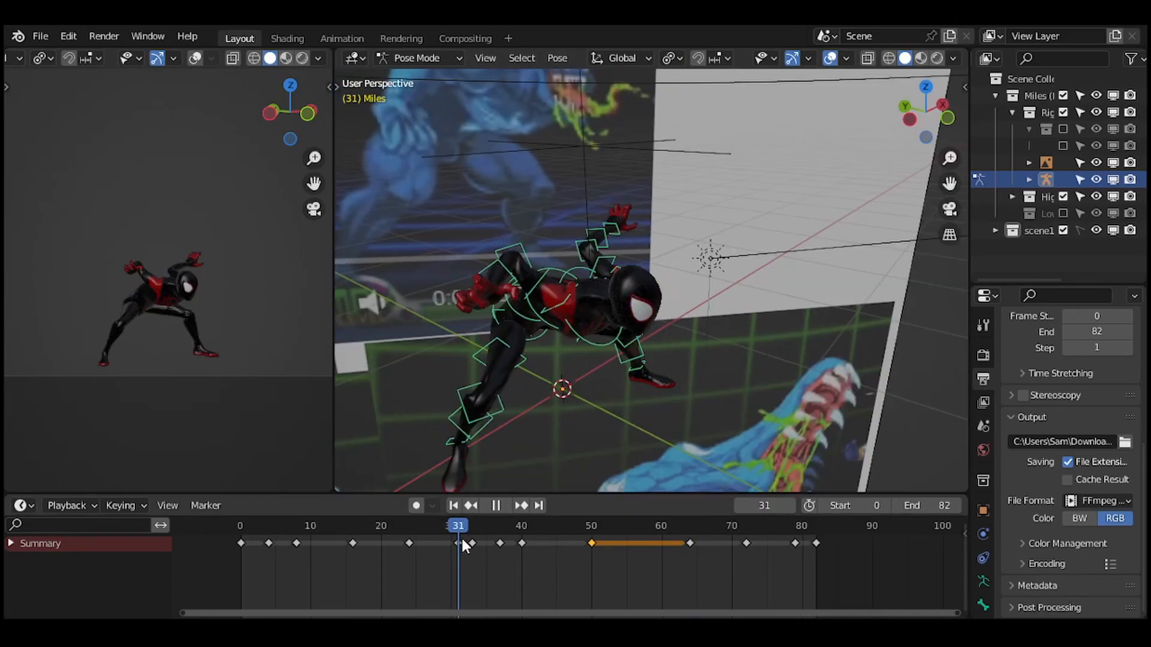
key("space")
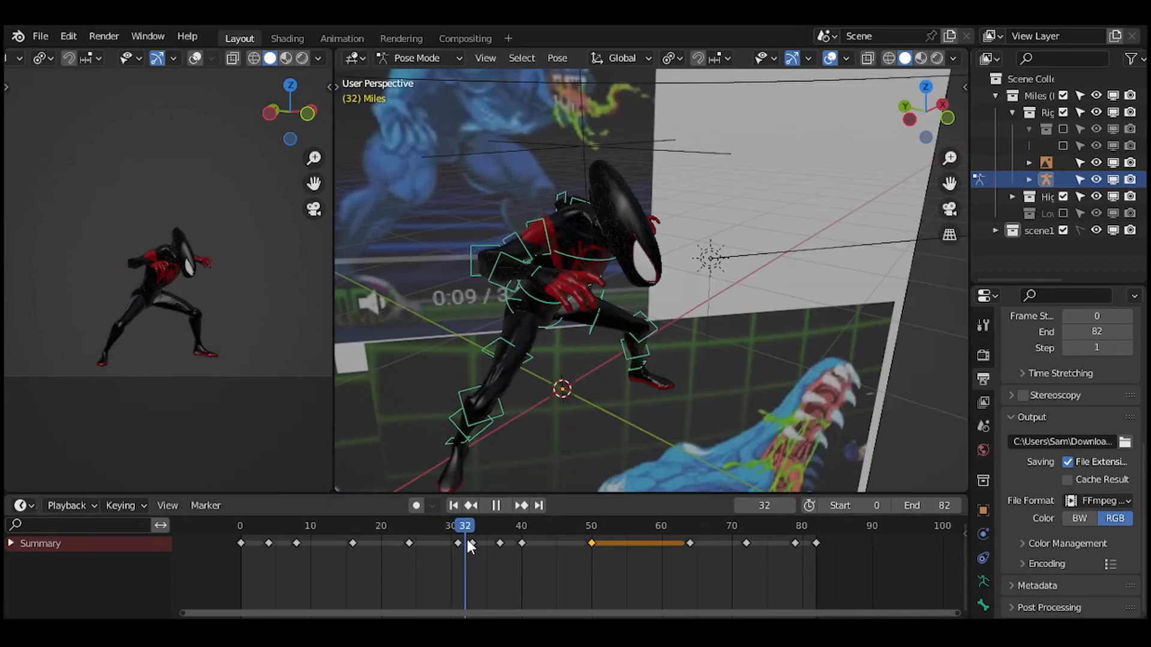
On frame 32, reposition the right forearm's outer tweak control to bend the arm into a smear.
left_click_drag(467, 539, 463, 527)
middle_click_drag(569, 340, 667, 233)
key("a")
left_click(642, 243)
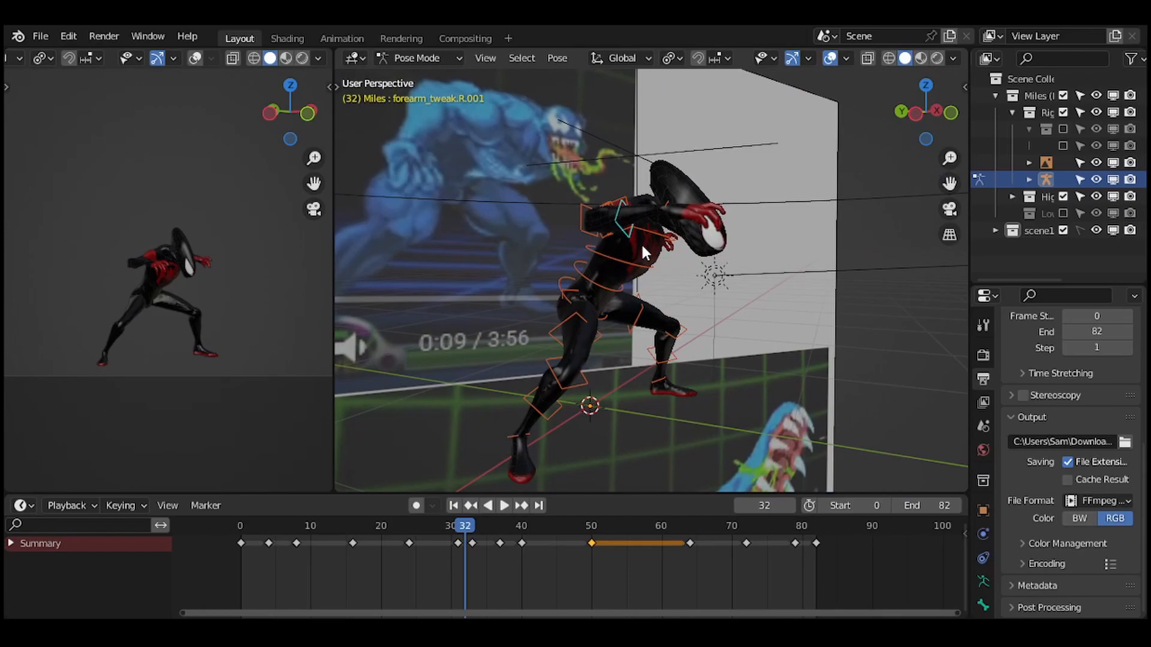
key("KP_Decimal")
scroll(659, 258, "down", 6)
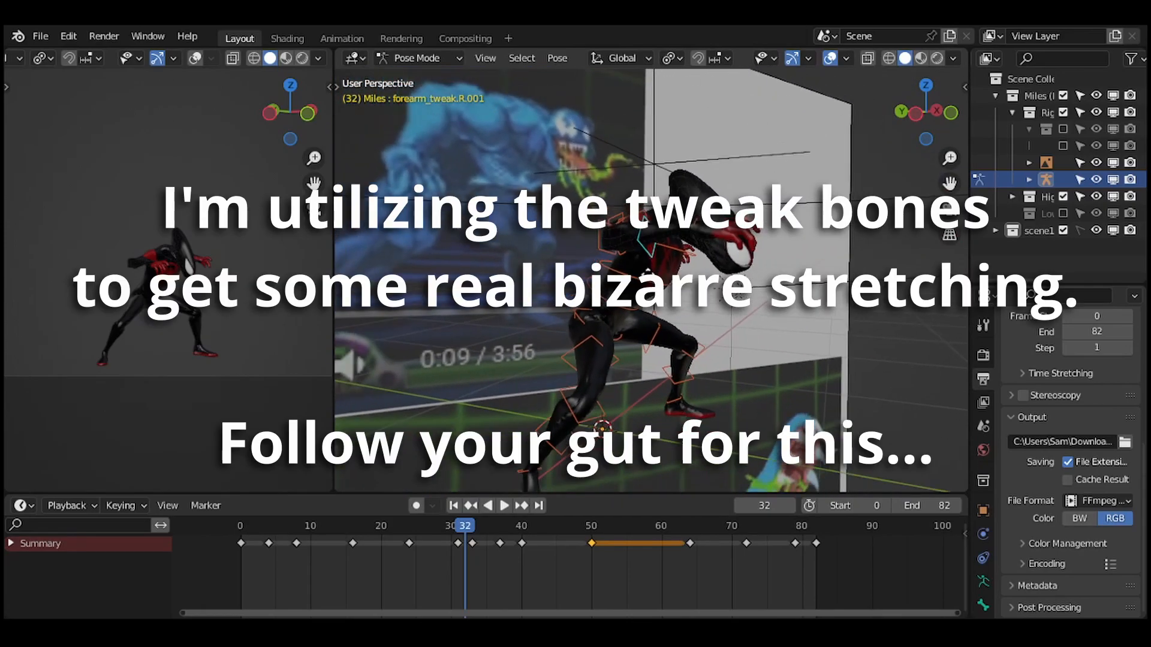
key("g")
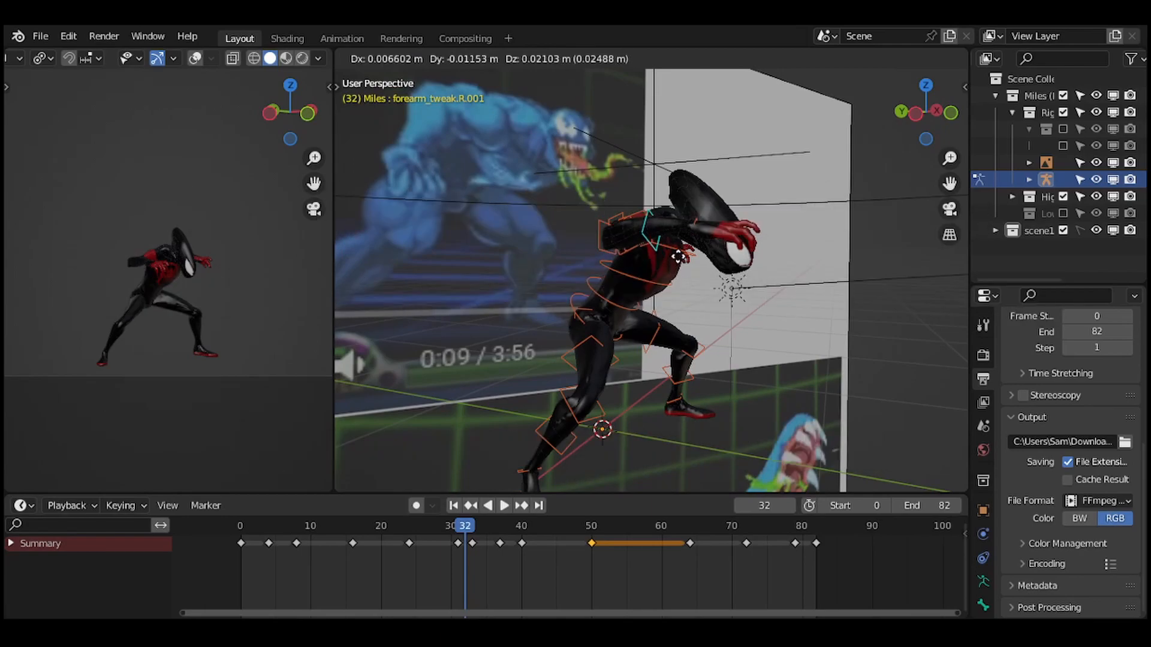
middle_click_drag(674, 254, 650, 192)
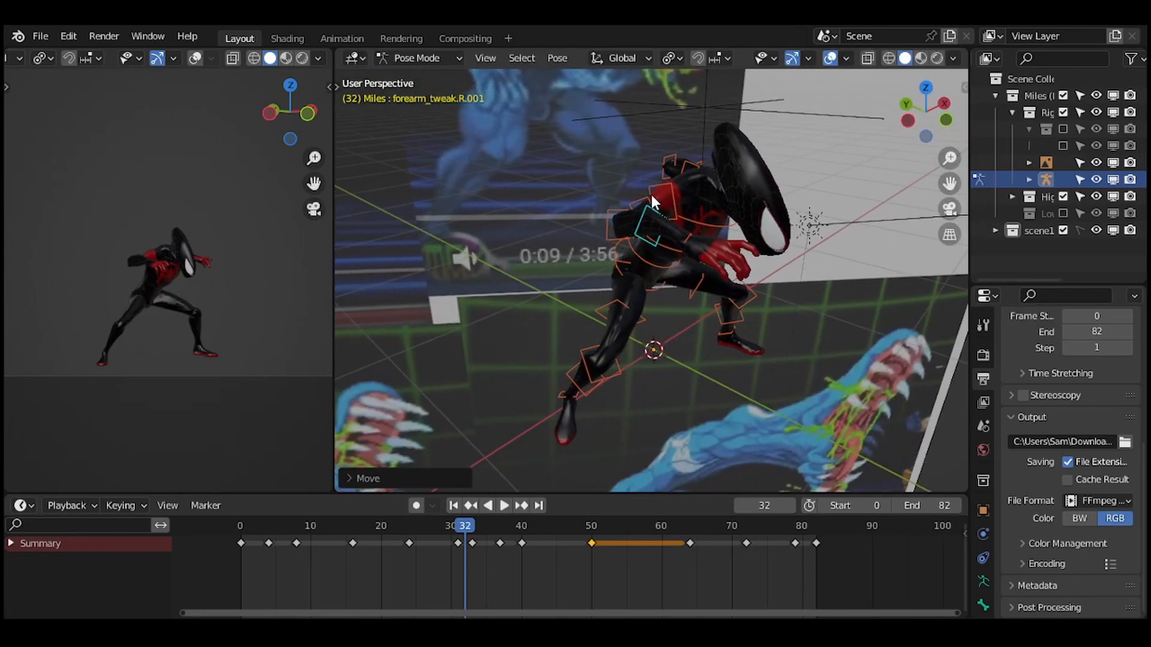
Move the right forearm's upper tweak control mostly downward on frame 32, by about 0.07 m.
middle_click_drag(717, 274, 631, 208)
left_click(684, 297)
middle_click_drag(600, 253, 665, 246)
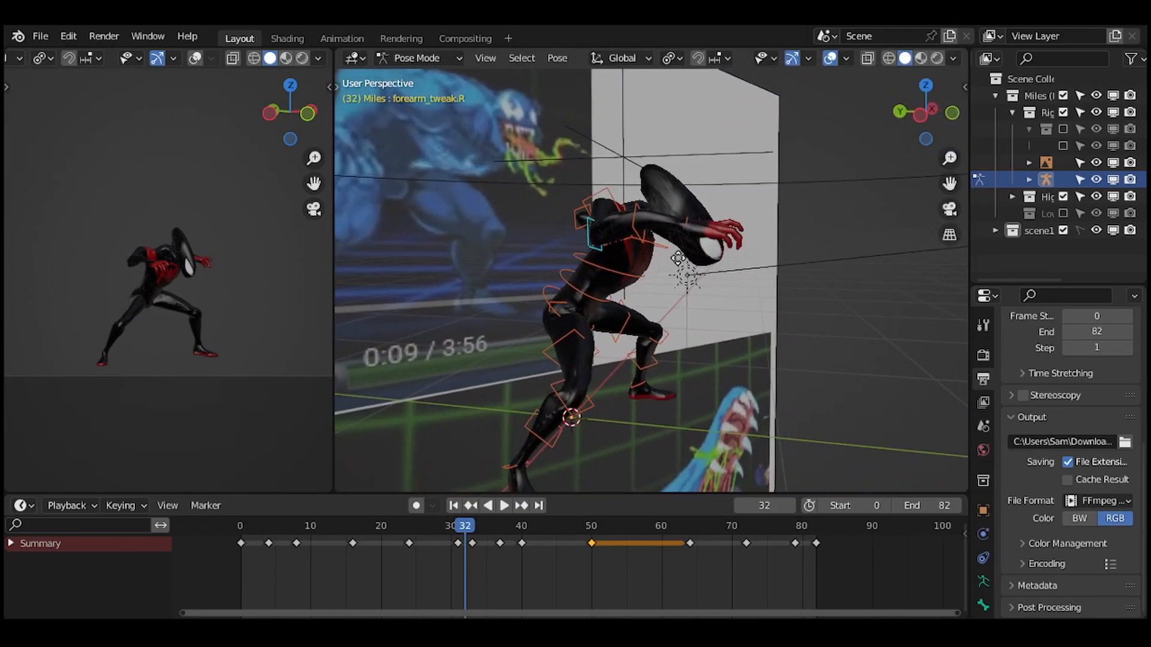
key("g")
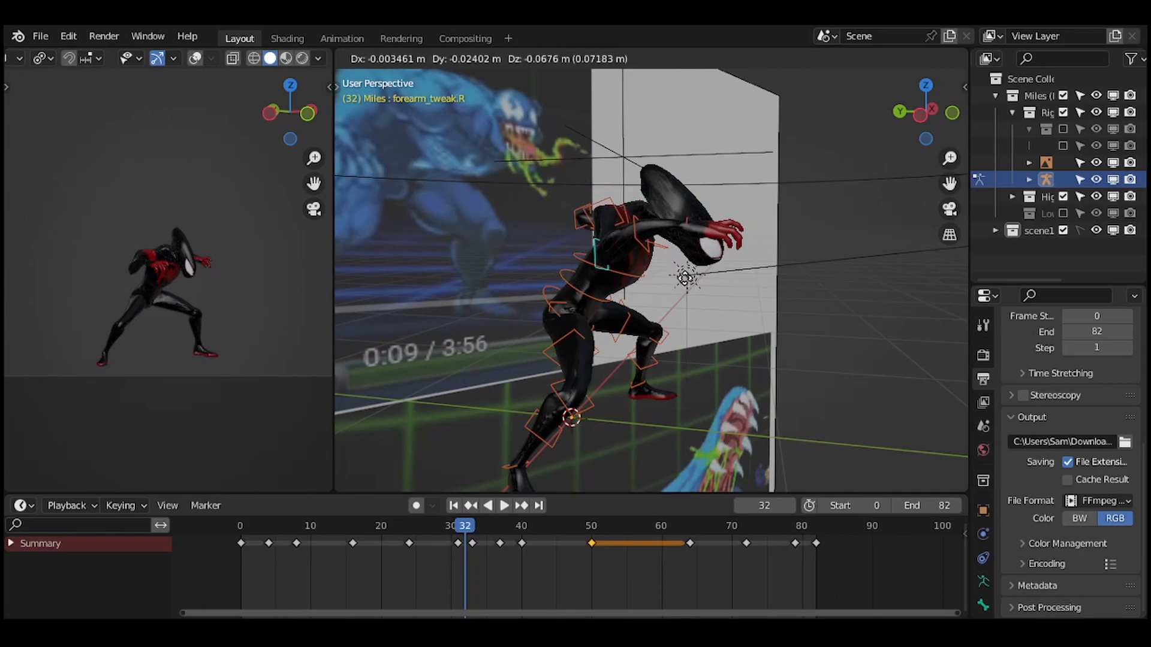
left_click(703, 274)
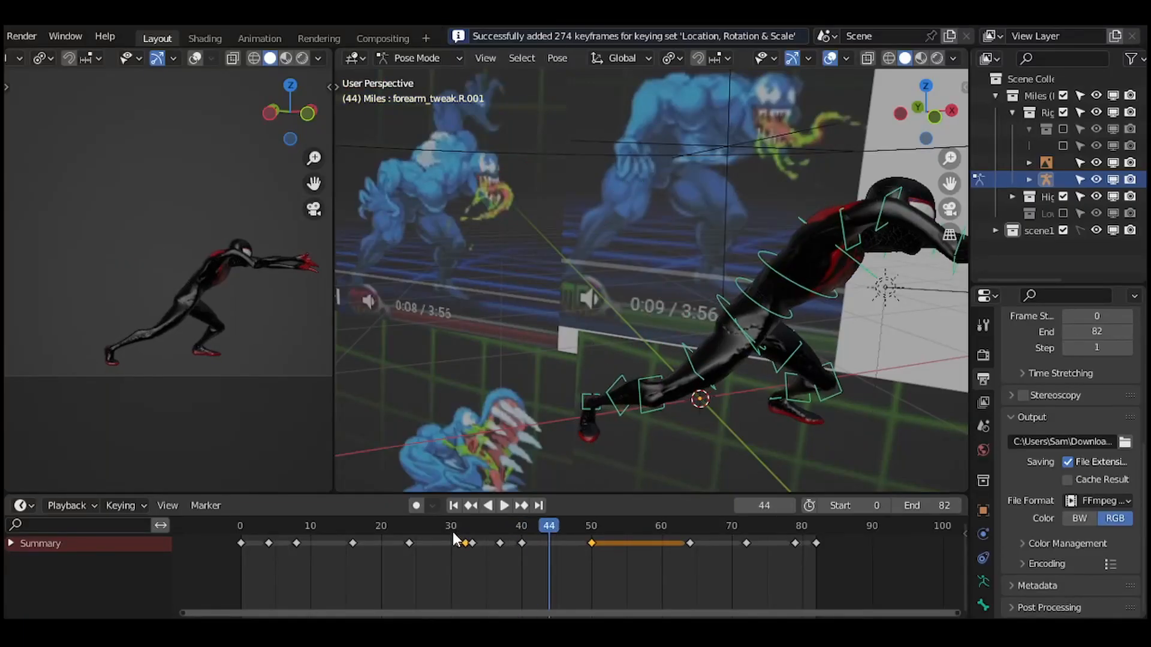
Replay the attack from frame 31 and switch the camera view to rendered shading with a closer framing.
left_click_drag(547, 526, 457, 530)
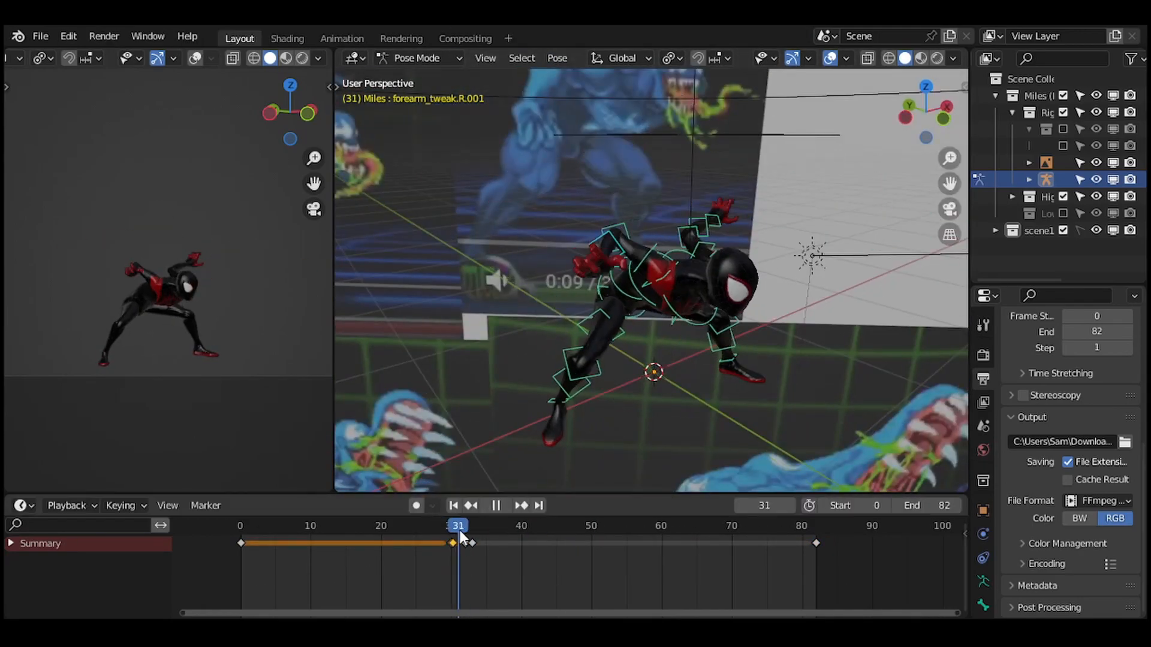
key("space")
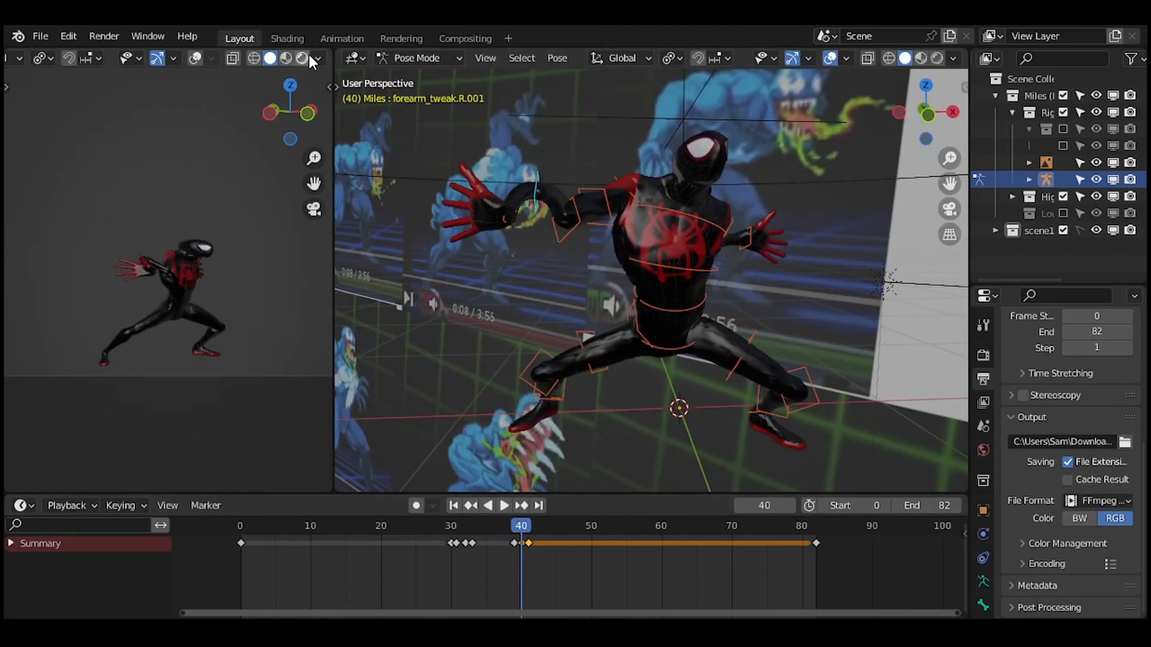
left_click(304, 58)
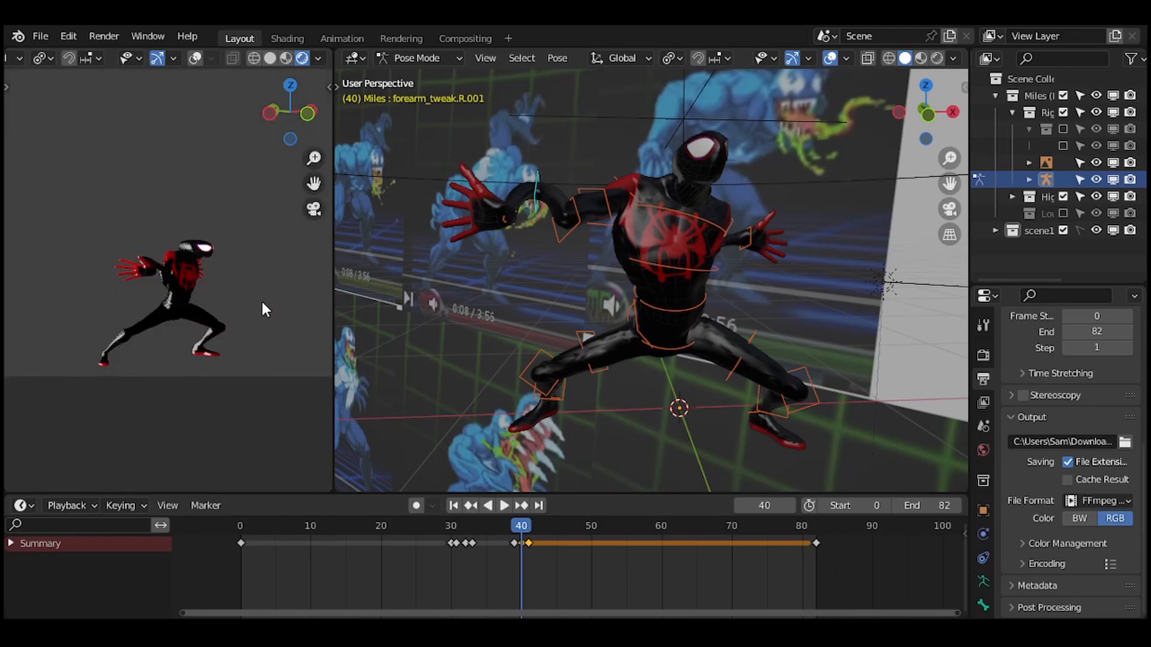
middle_click_drag(289, 360, 278, 290, "ctrl")
Scrub from frame 34 to frame 40 and shift the right arm's tweak control to exaggerate the bend.
left_click(482, 527)
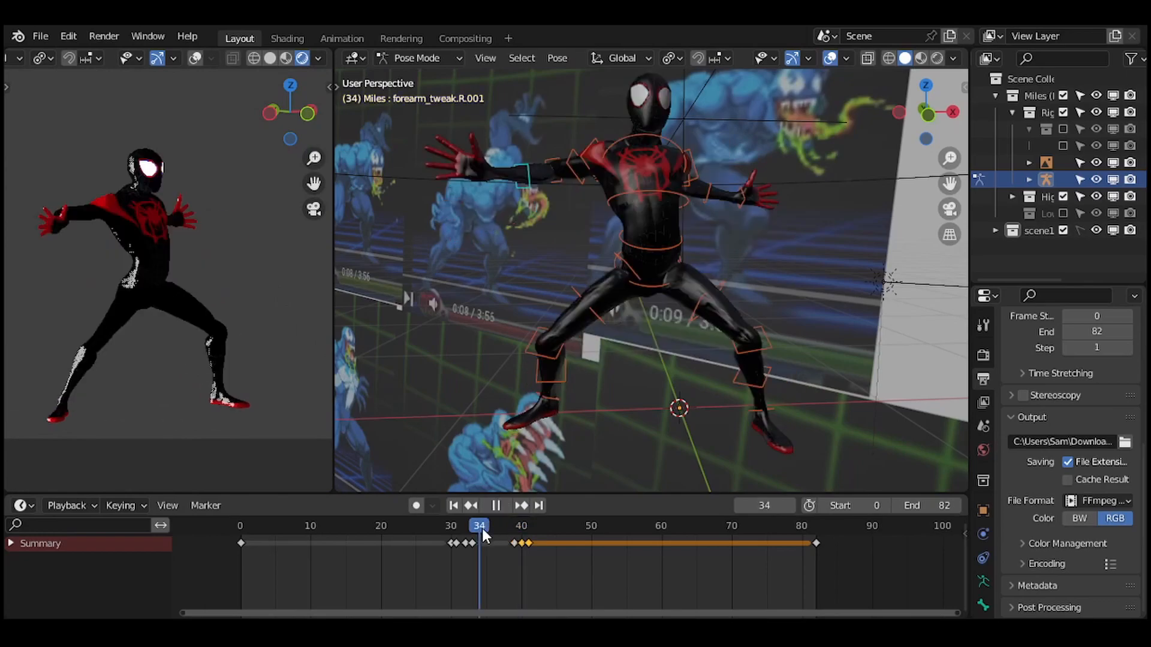
key("space")
left_click_drag(493, 537, 522, 527)
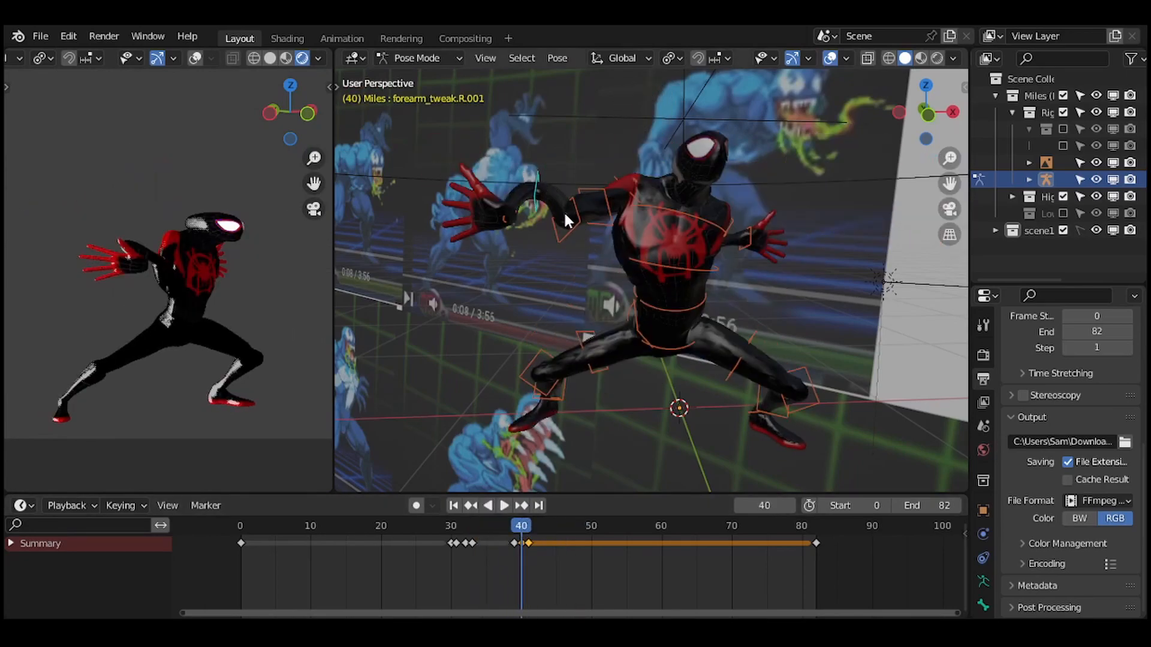
left_click_drag(563, 211, 581, 253)
scroll(236, 276, "down", 3)
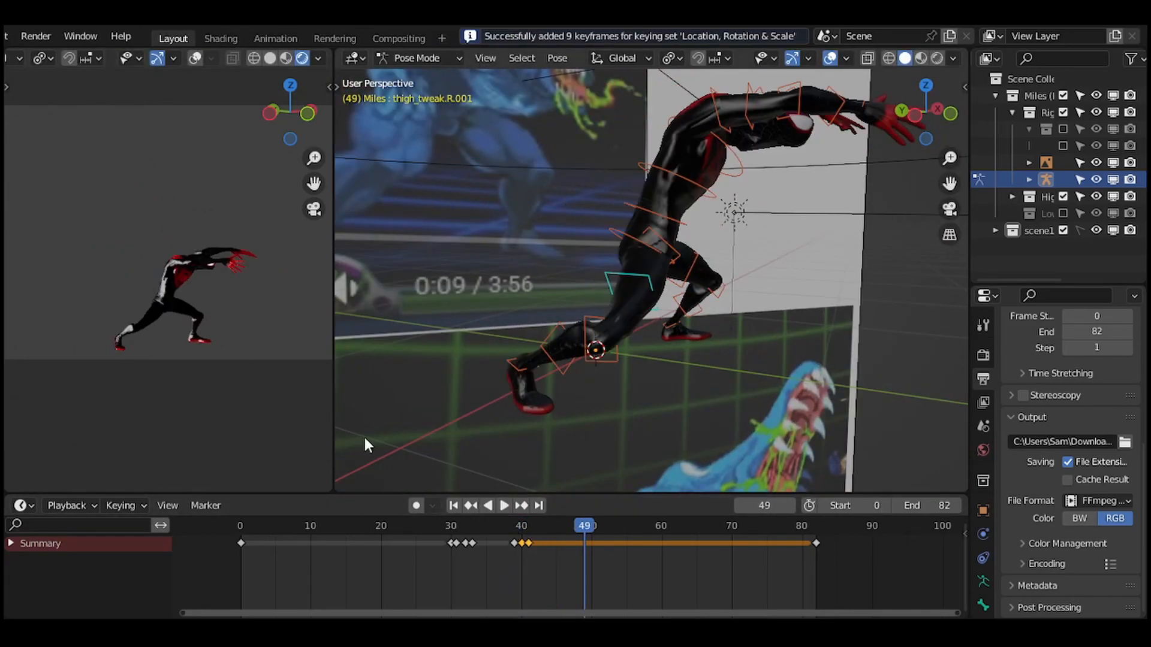
Replay the motion repeatedly around frames 36 to 40 and check how the stretched arm and thigh read.
left_click(492, 528)
key("space")
key("space")
left_click(493, 529)
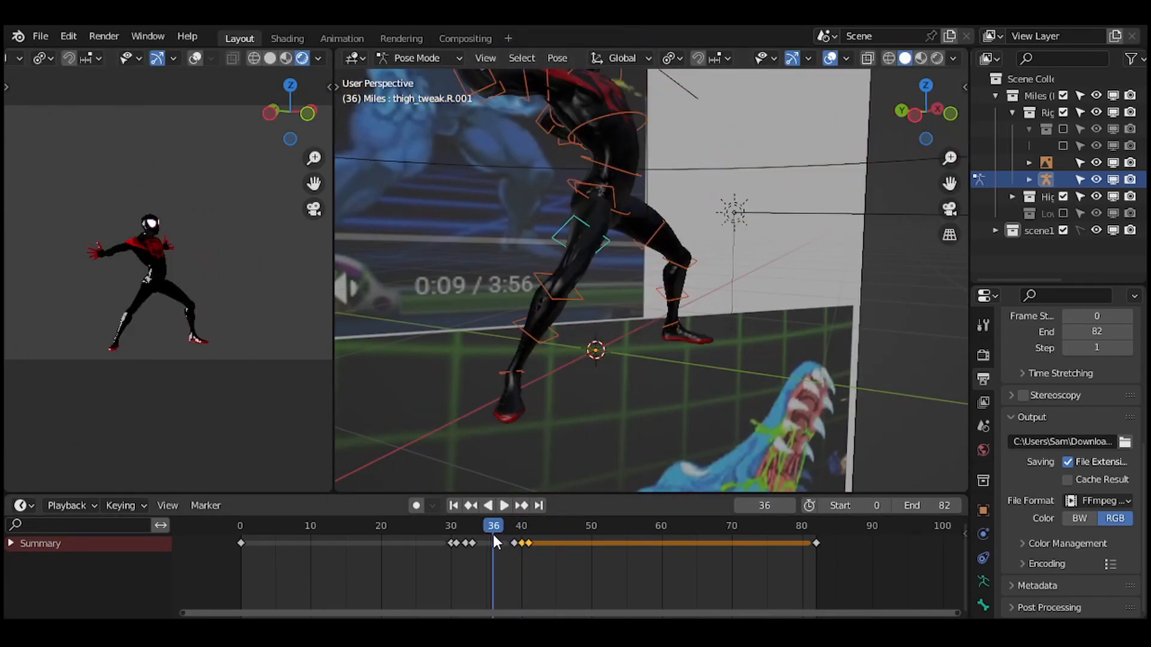
key("space")
key("space")
left_click(513, 528)
key("space")
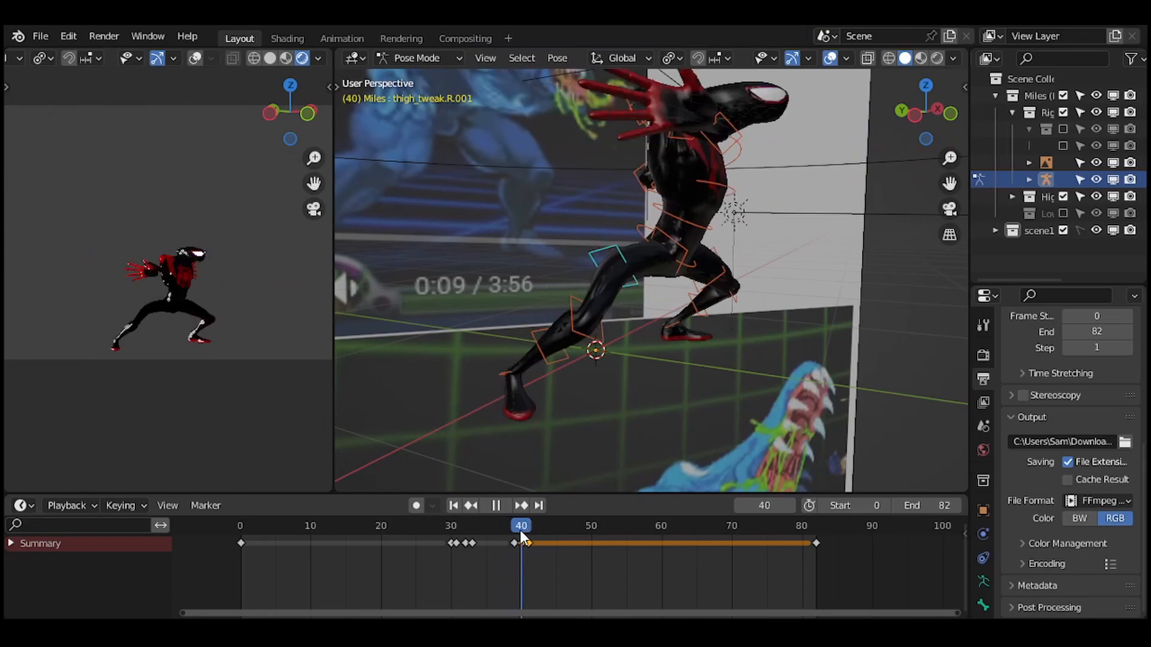
left_click_drag(569, 532, 522, 534)
key("space")
key("space")
left_click(485, 528)
key("space")
key("space")
On frame 40, reposition the left thigh's tweak control and keyframe it together with the lower leg's tweak control.
left_click(720, 272)
middle_click_drag(721, 271, 726, 246)
key("g")
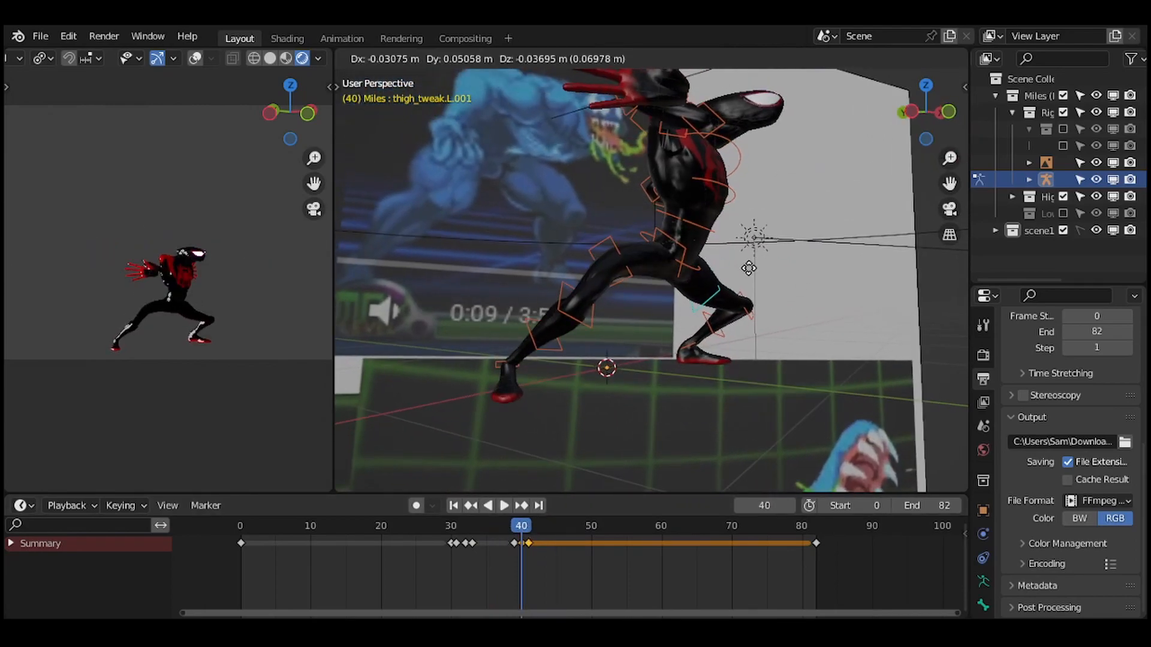
left_click(765, 246)
key("i")
left_click(713, 324)
key("i")
Inspect the arm and hand tweak controls on frame 49, and keyframe all tweak controls on frame 48.
left_click_drag(522, 528, 584, 526)
left_click(616, 172)
left_click(665, 117)
middle_click_drag(605, 431, 659, 254)
middle_click_drag(737, 272, 736, 268)
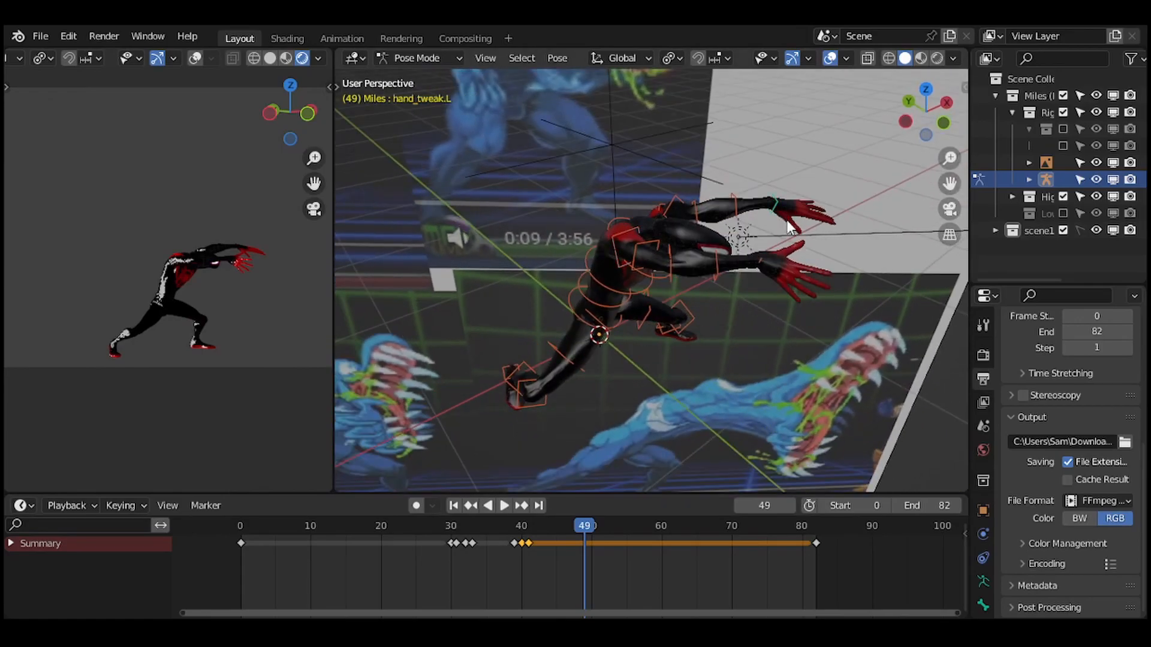
middle_click_drag(786, 221, 774, 198)
key("a")
left_click(580, 523)
key("i")
Adjust the right upper arm's tweak control on frame 49 and keyframe all the tweak controls.
key("r")
middle_click_drag(707, 252, 694, 206)
left_click(653, 165)
key("r")
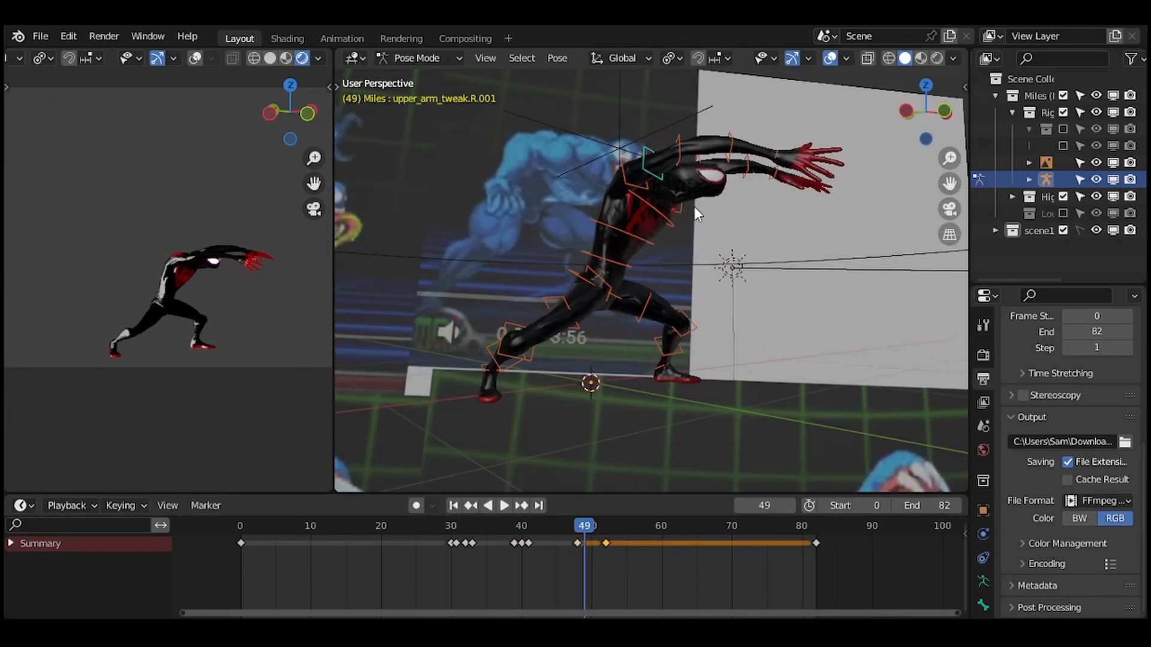
key("a")
key("i")
Reposition the hand tweak controls on frames 50 and 51, keyframing the stretched pose.
key("Right")
middle_click_drag(582, 168, 657, 226)
key("g")
key("i")
key("Right")
key("g")
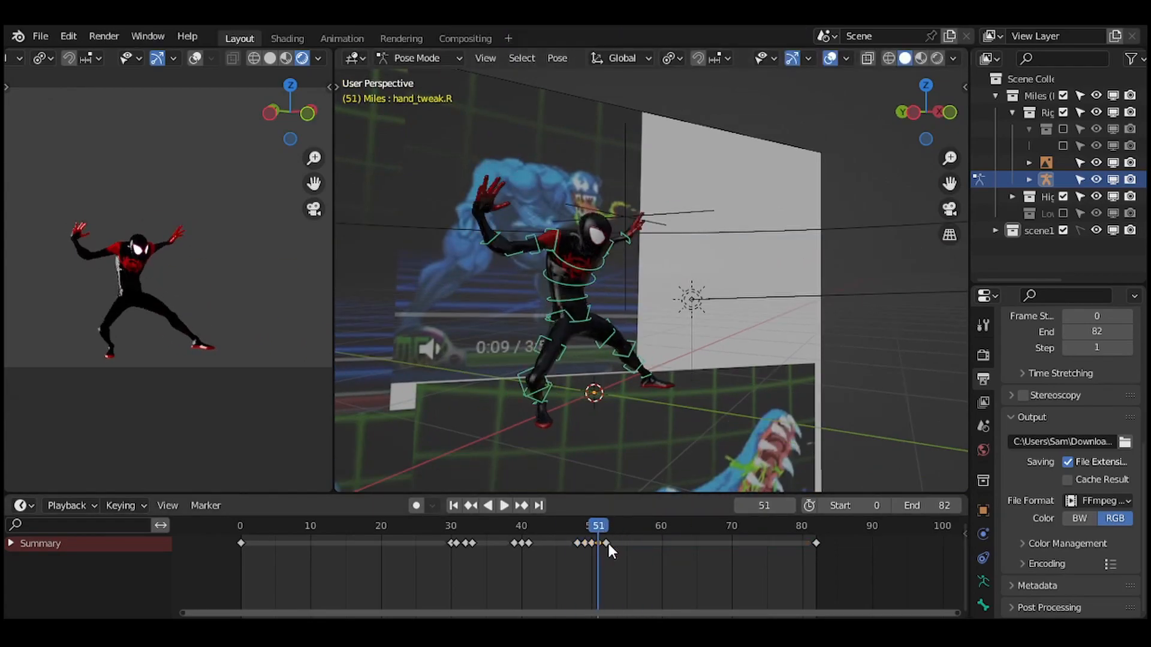
key("a")
Return the camera view to solid shading, keyframe the pose after the hand smear, and replay the animation.
left_click_drag(606, 527, 640, 520)
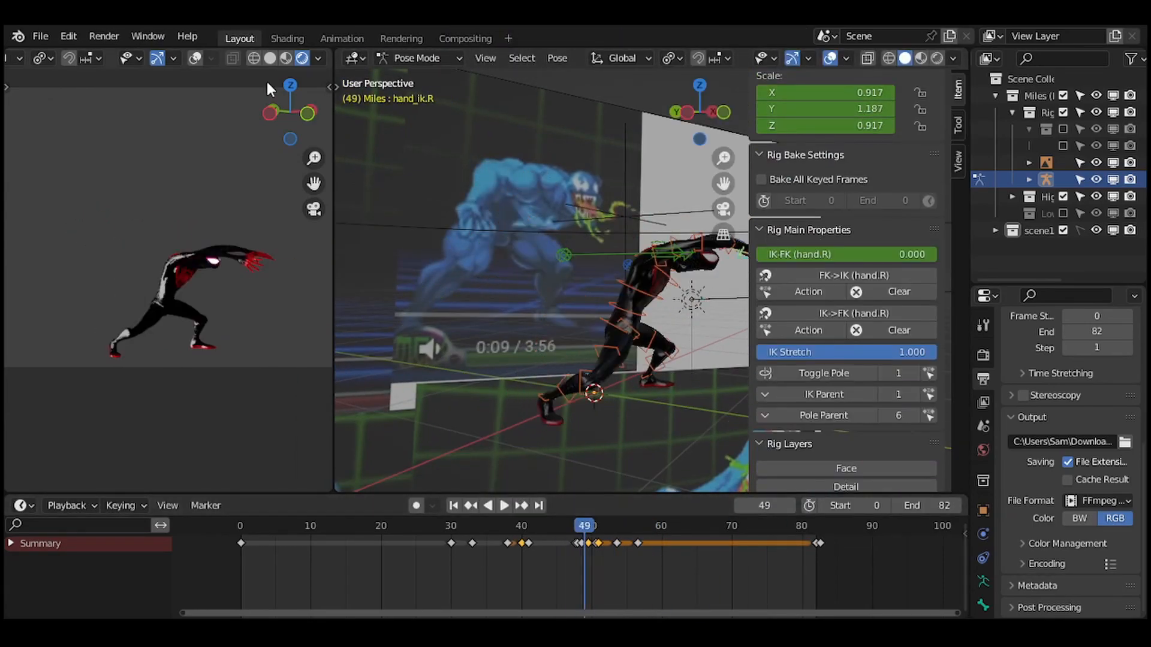
left_click(269, 58)
middle_click_drag(540, 288, 599, 335)
mouse_move(612, 527)
left_mouse_down()
mouse_move(653, 534)
mouse_move(628, 526)
left_mouse_up()
key("i")
key("space")
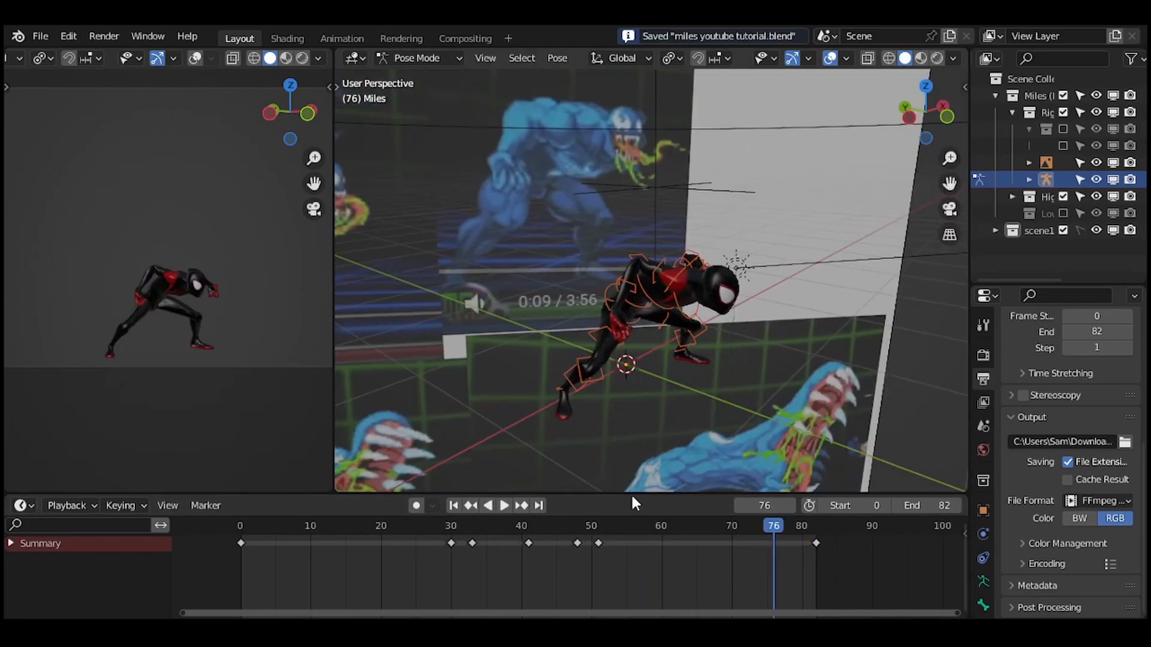
On frame 40, move the middle spine FK control about 0.08 m horizontally and keyframe it.
left_click(563, 190)
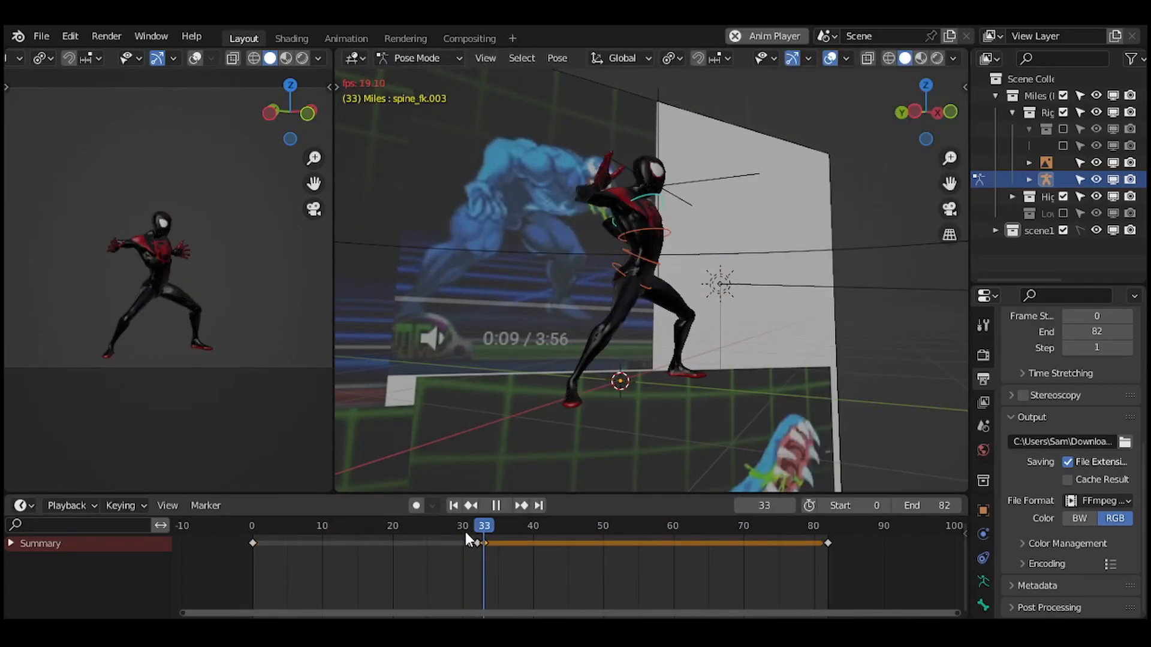
key("g")
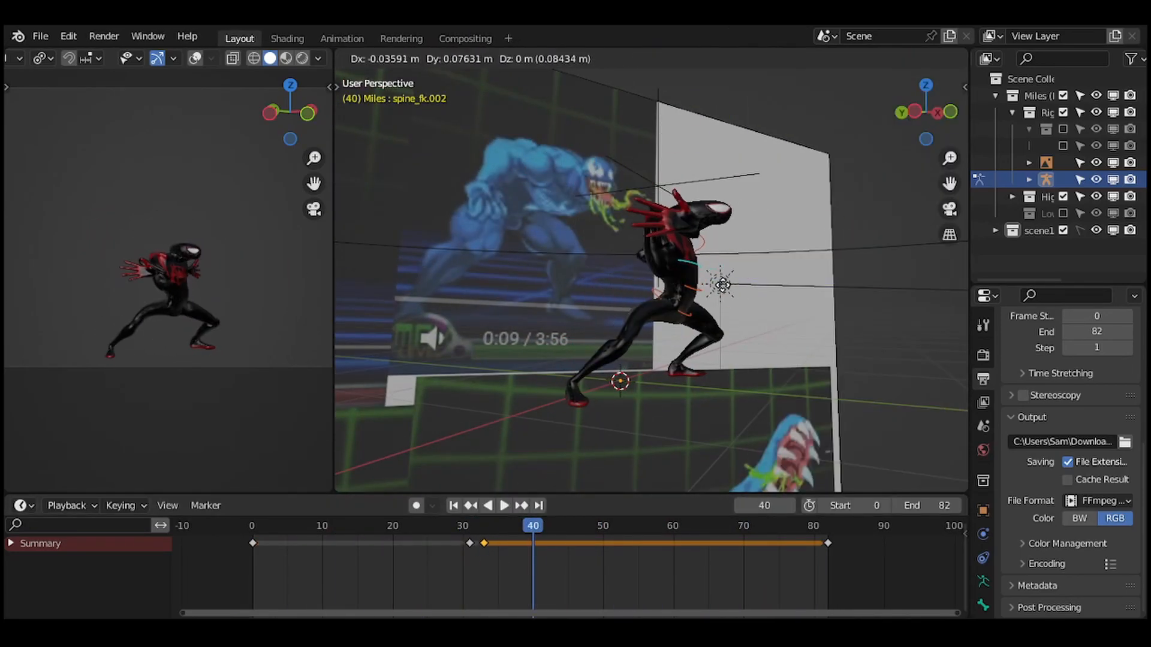
left_click(724, 282)
key("i")
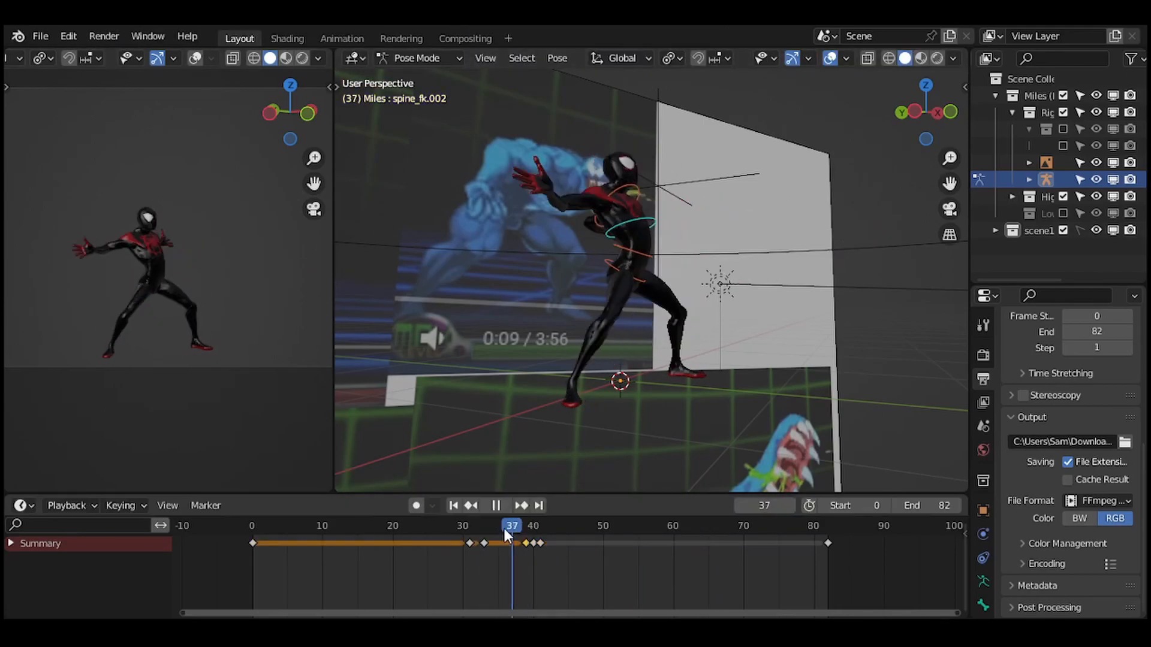
Rotate the spine FK controls for the pose around frame 50, and adjust the right arm's FK pose on frame 32.
key("r")
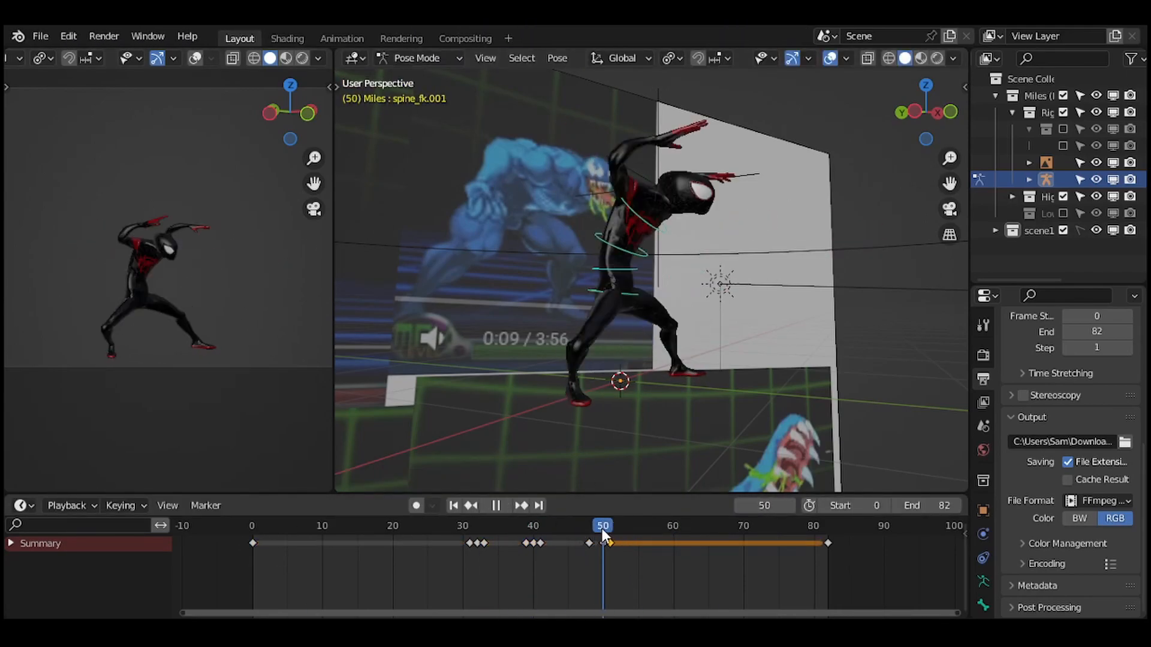
key("r")
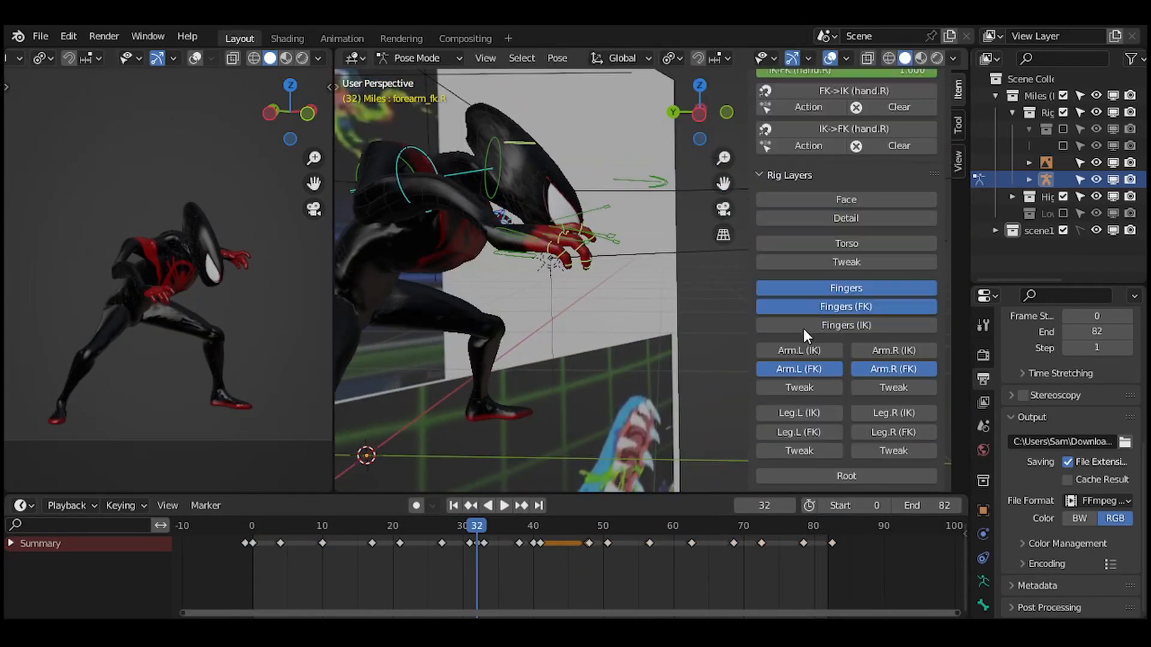
key("g")
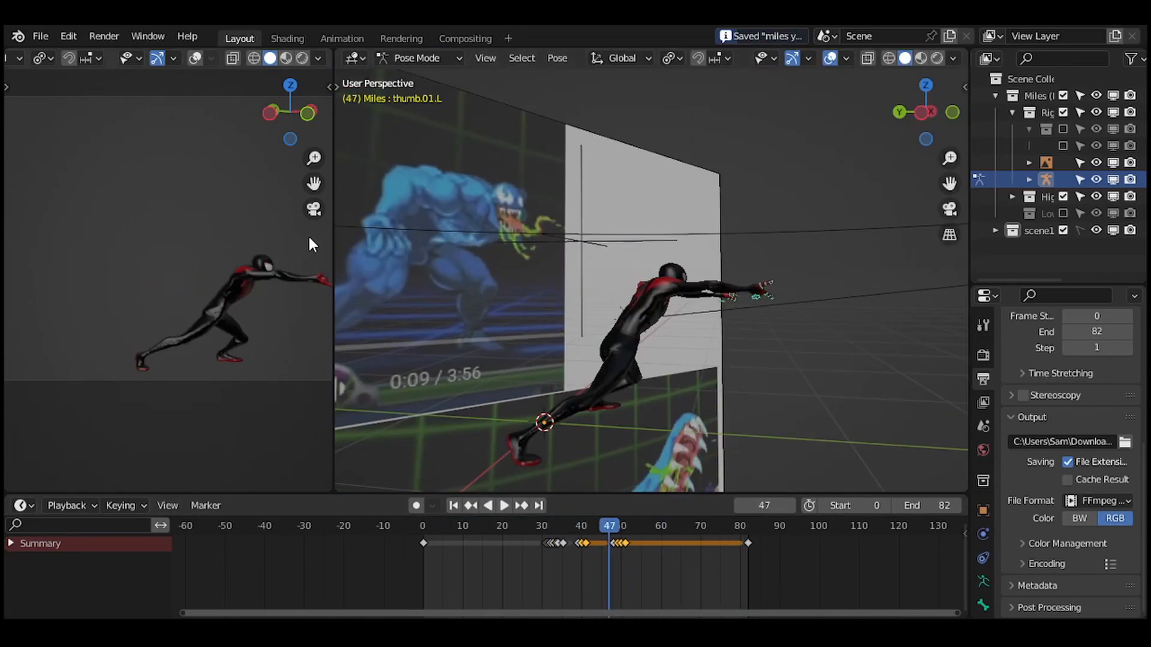
Switch the camera view to rendered shading and reframe it around the character.
left_click(302, 59)
middle_click_drag(294, 247, 279, 309, "ctrl")
mouse_move(280, 306)
middle_mouse_down("shift")
mouse_move(243, 329)
mouse_move(307, 309)
middle_mouse_up("shift")
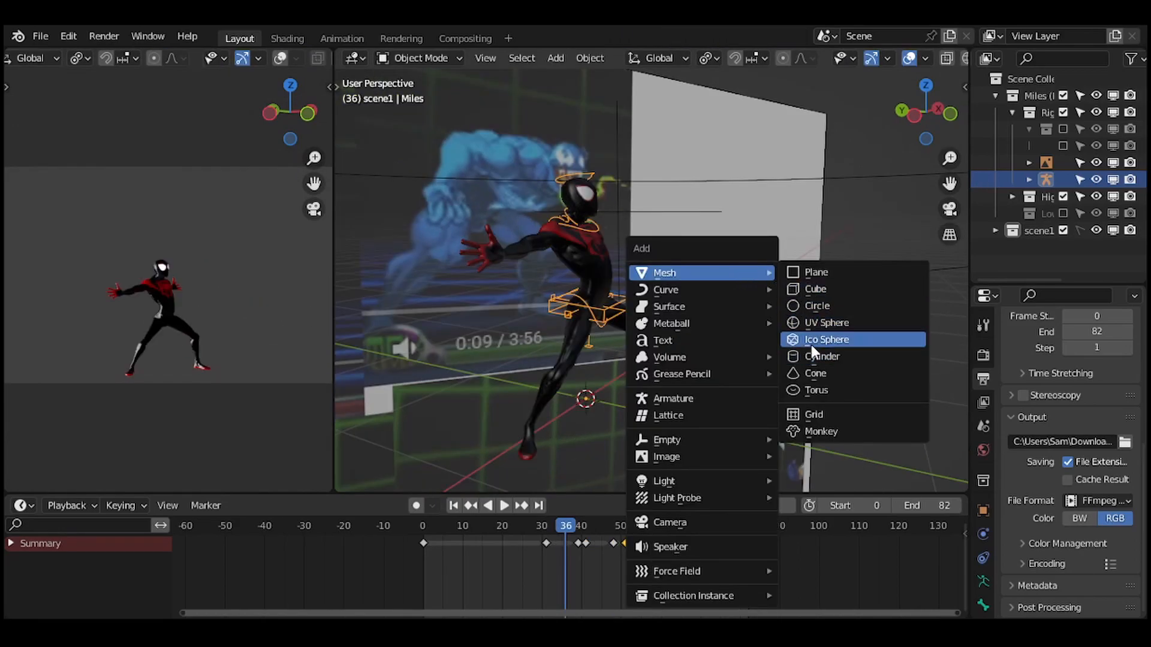
Add a UV sphere with 8 segments at the scene origin.
left_click(814, 322)
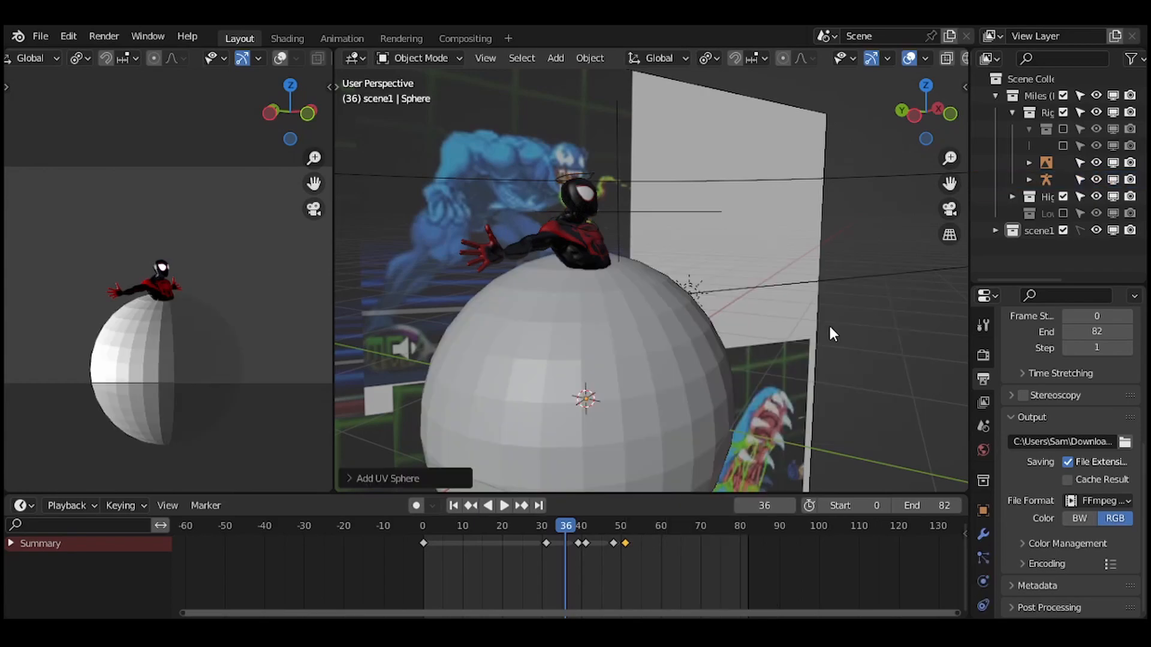
left_click(361, 480)
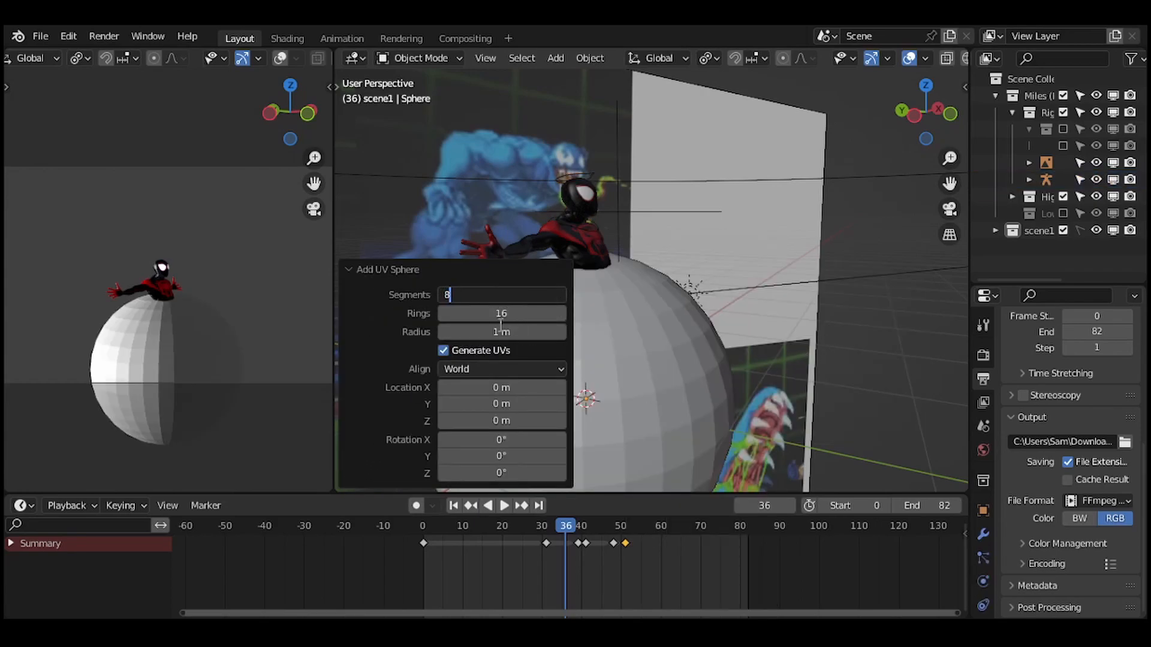
key("Return")
left_click(374, 269)
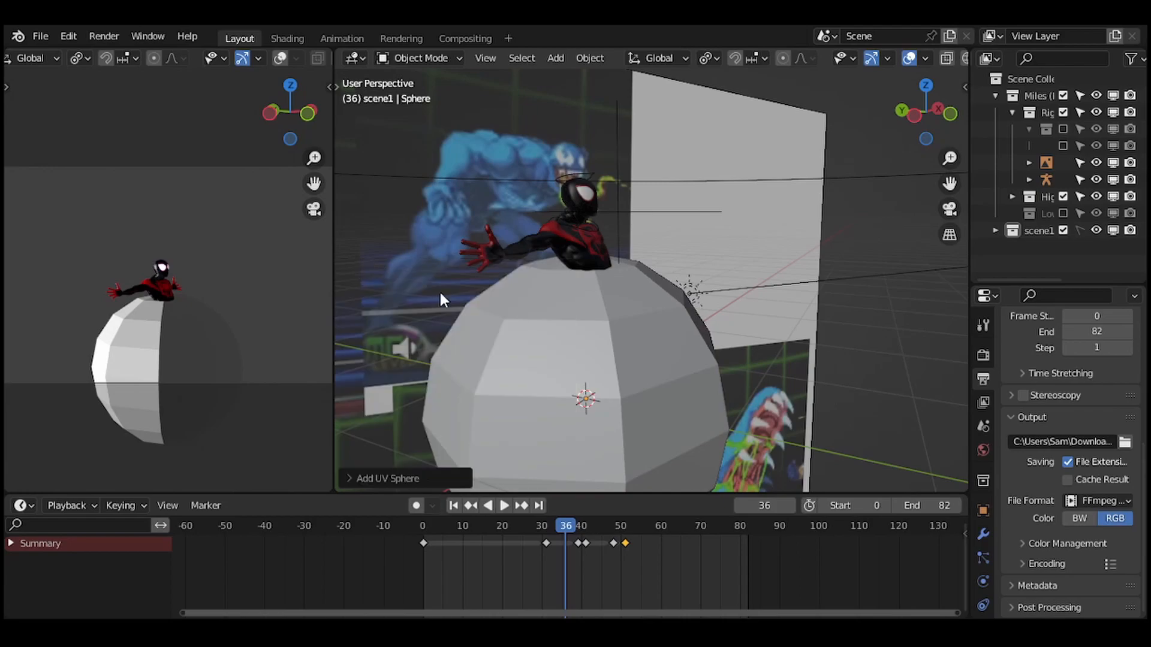
right_click(800, 289)
Assign the MASK material to the duplicated sphere in the Shading workspace.
left_click(286, 38)
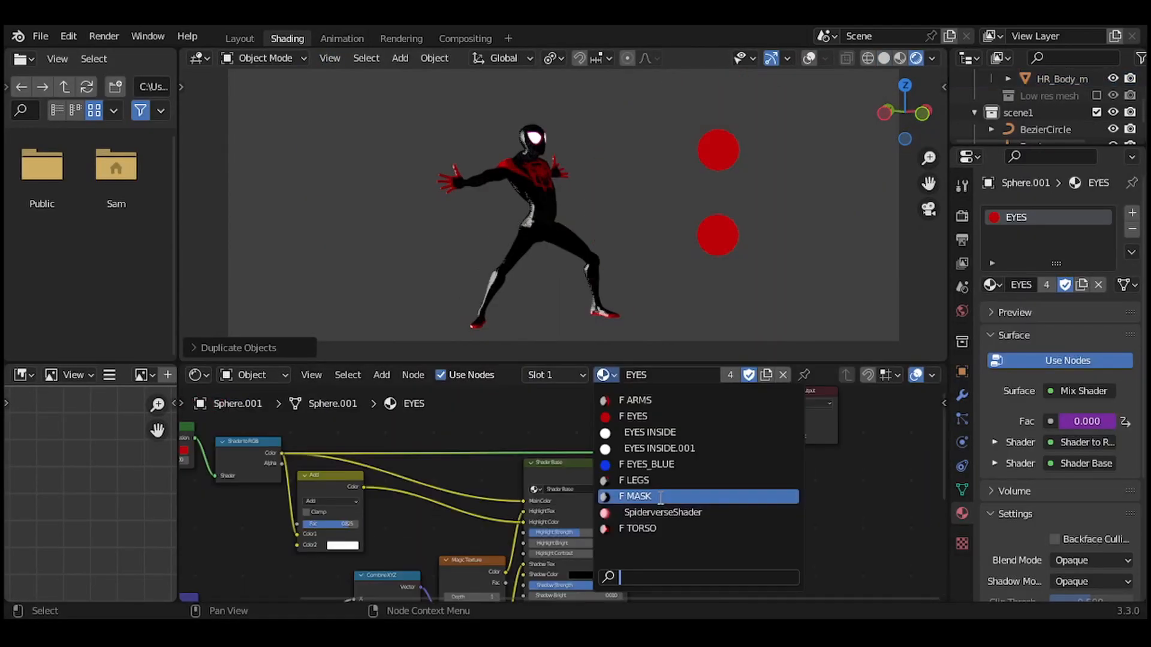
left_click(707, 496)
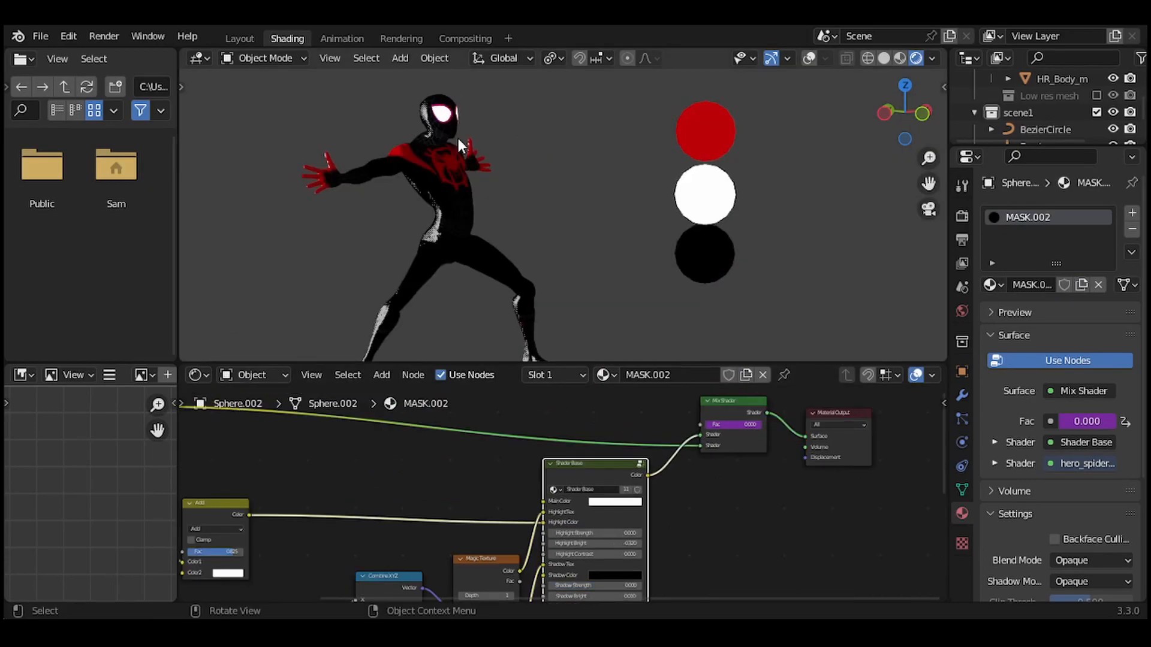
Return to the Layout workspace and keyframe the spheres' location, rotation and scale on frame 0 below the camera frame.
left_click(237, 38)
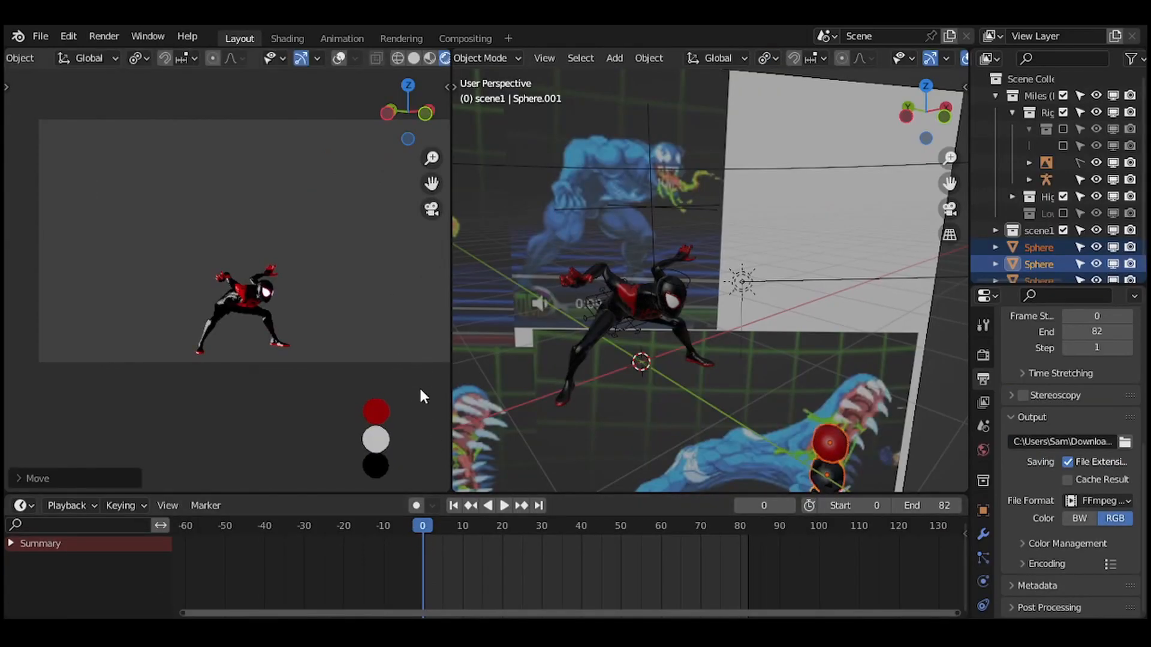
key("i")
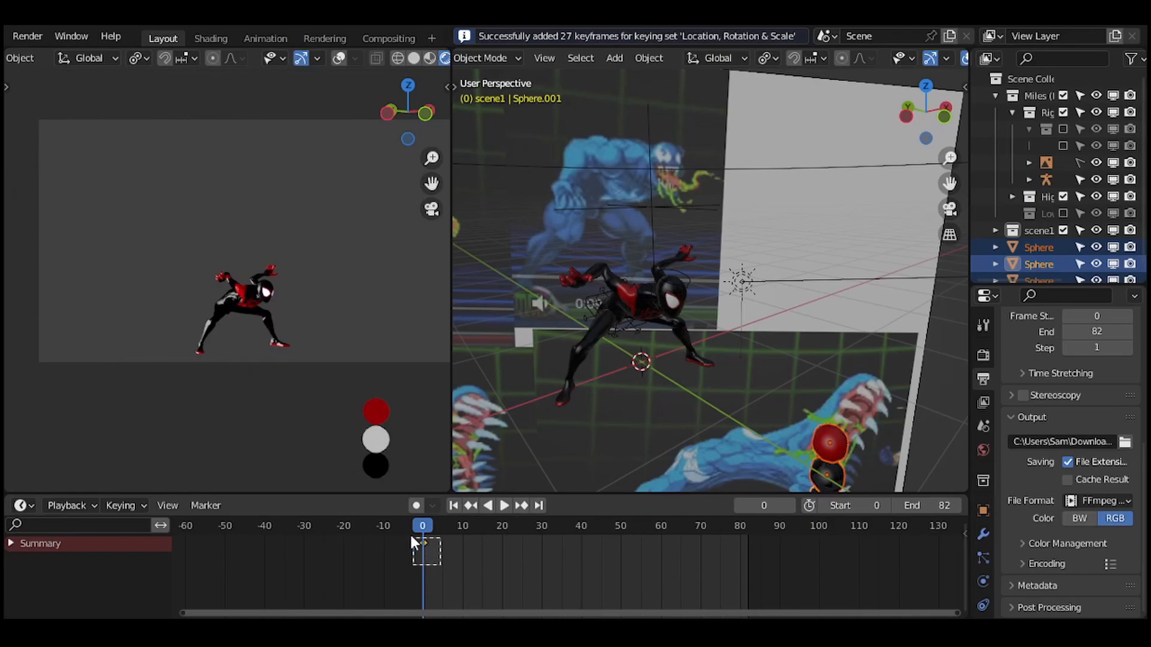
Duplicate the spheres' frame 0 keyframes to frame 82 and save the file.
left_click_drag(412, 541, 412, 542)
key("shift+d")
left_click(737, 556)
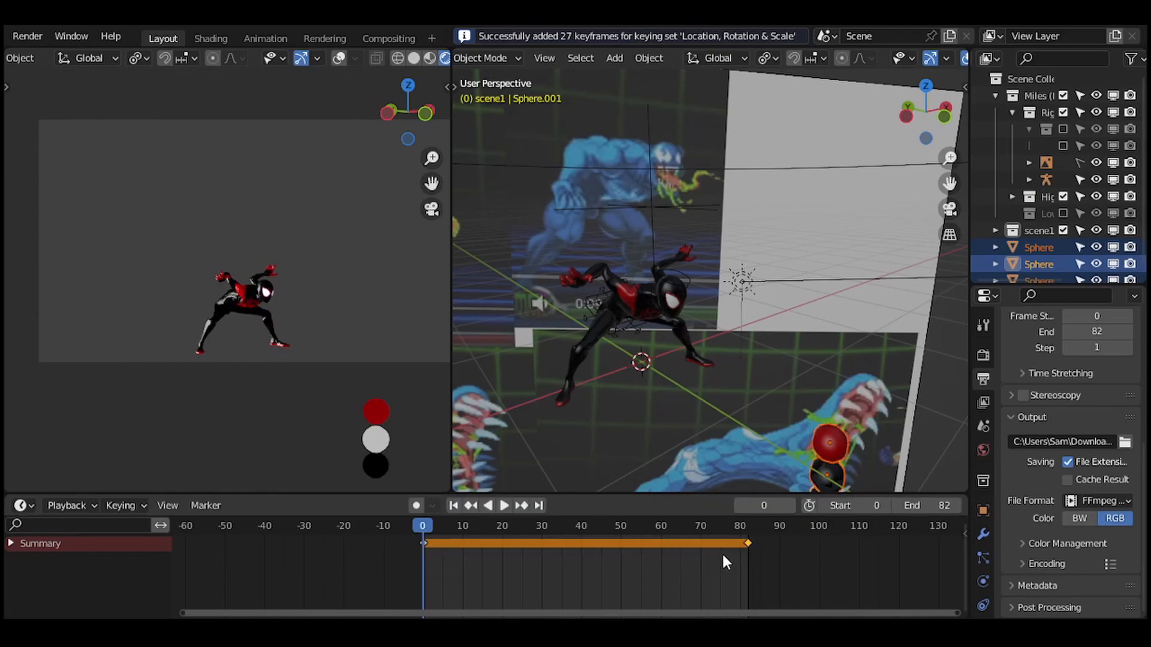
left_click(496, 505)
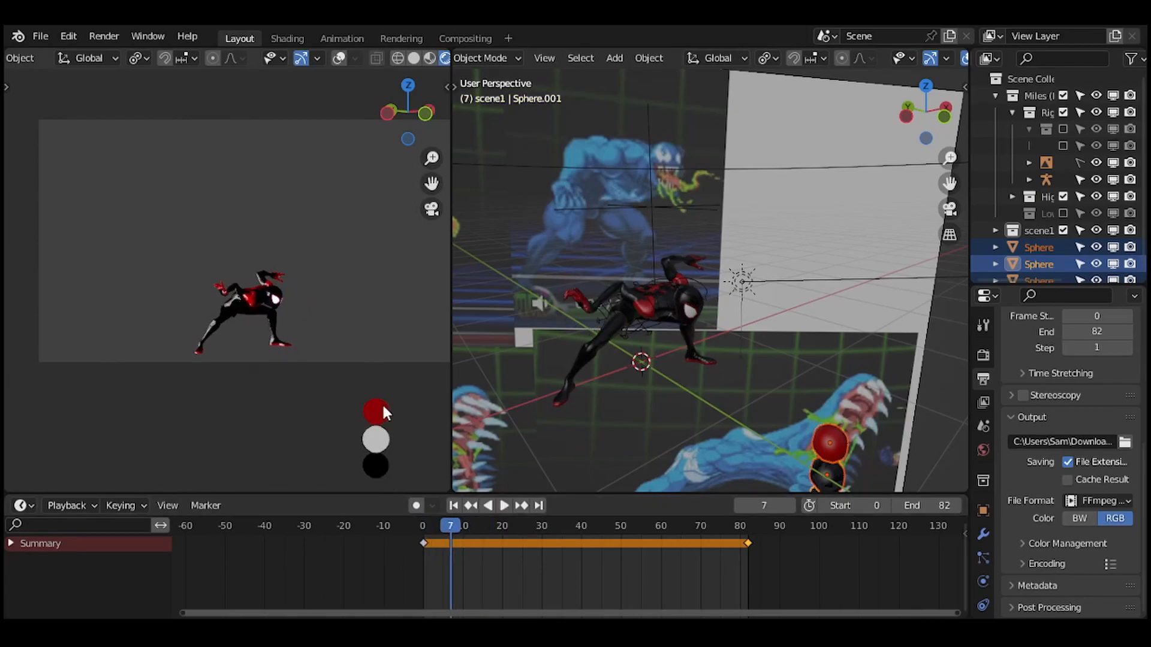
key("space")
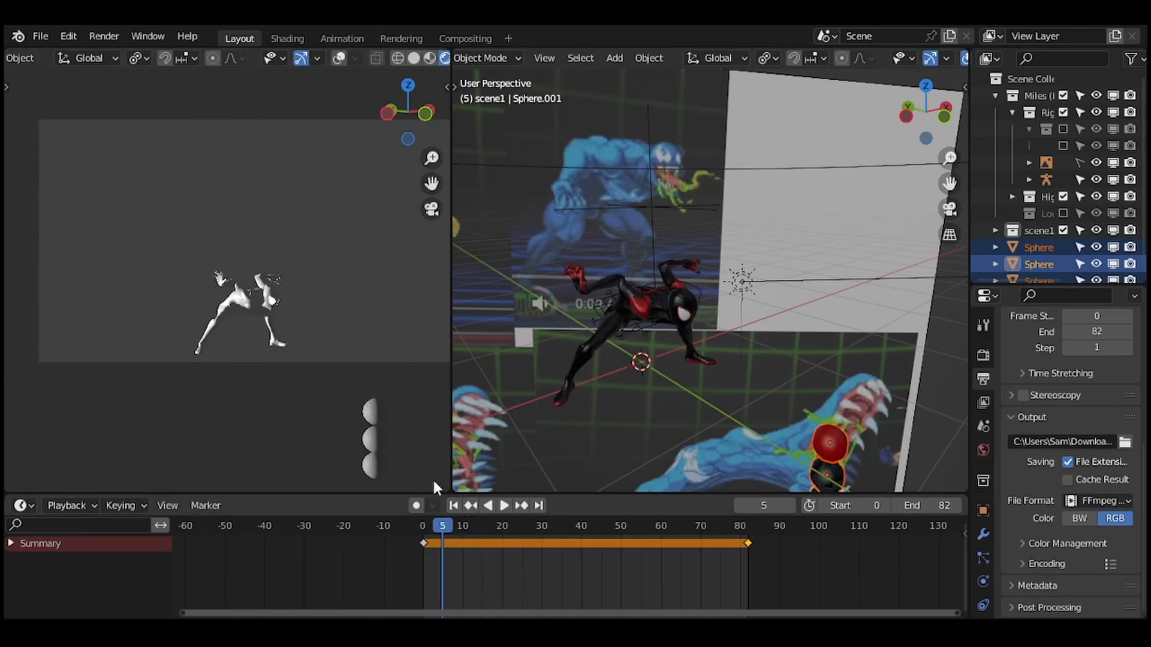
key("ctrl+s")
On frame 32, move the red sphere from below the camera frame onto the character's torso.
scroll(356, 454, "up", 3)
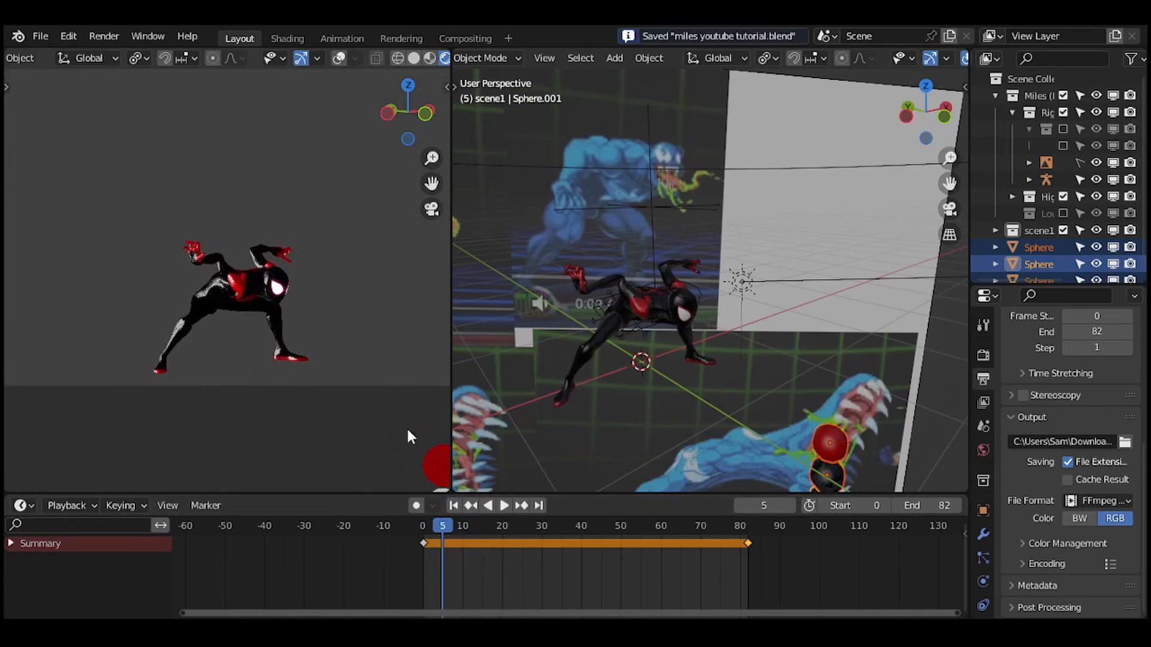
key("space")
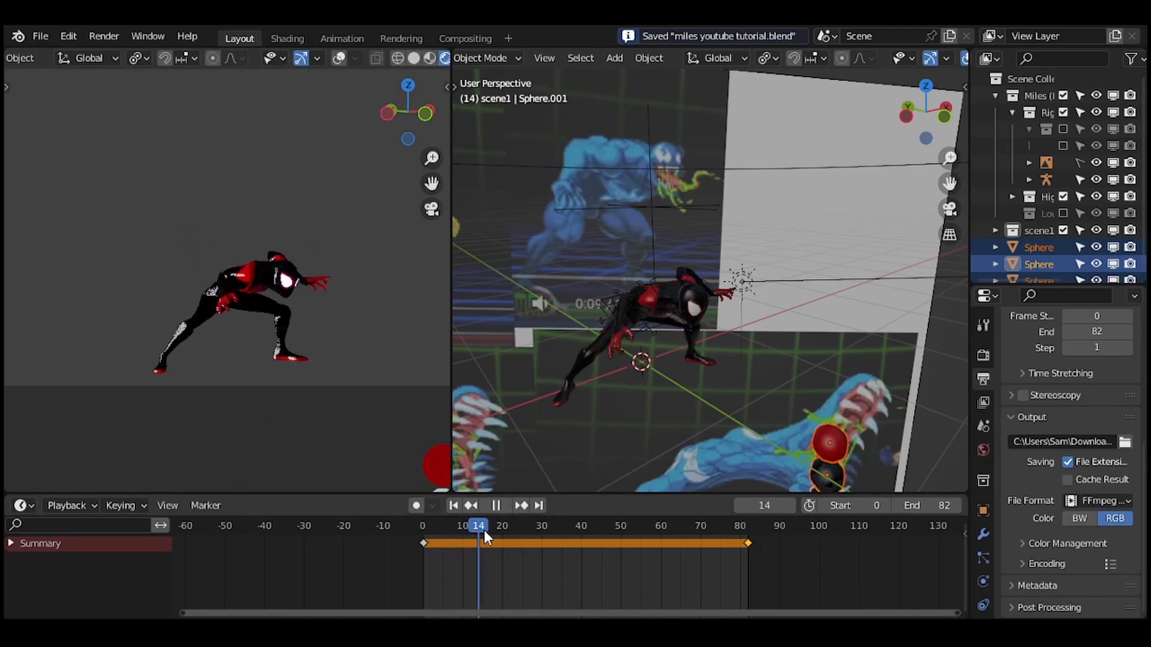
left_click_drag(484, 530, 550, 556)
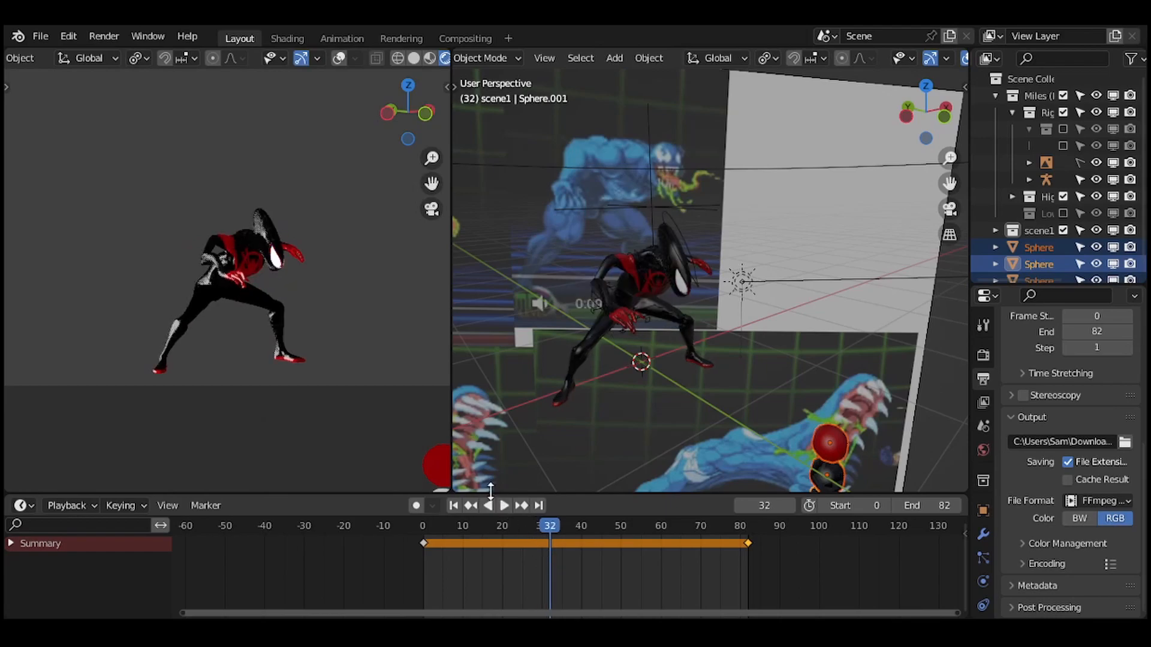
left_click(430, 466)
key("g")
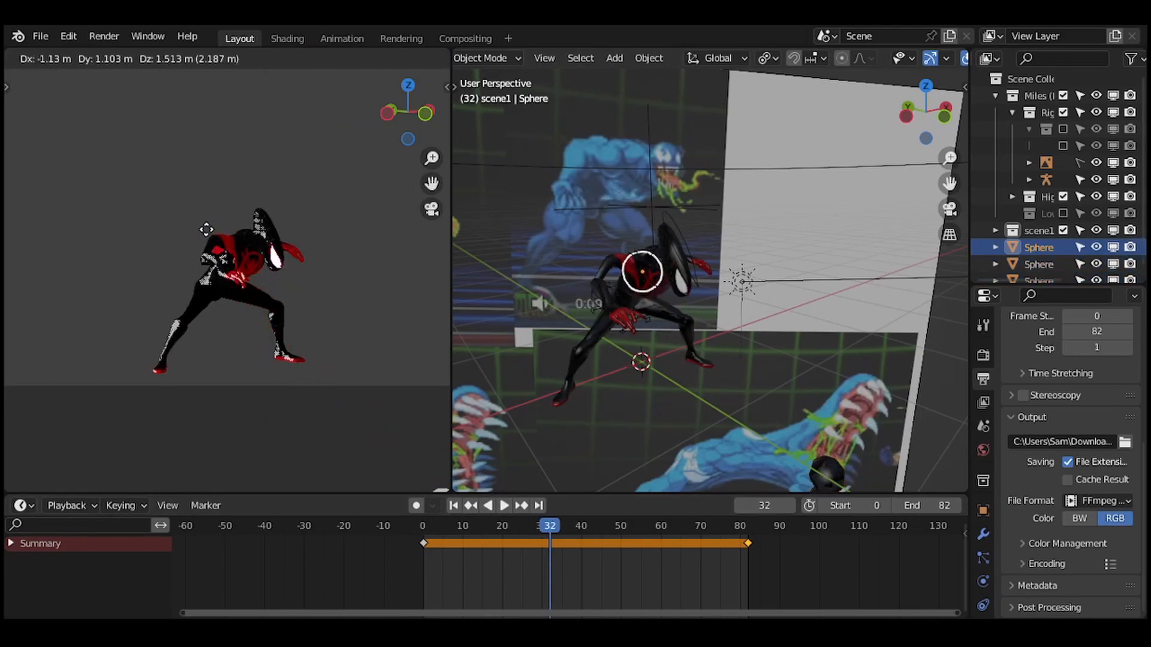
left_click(206, 231)
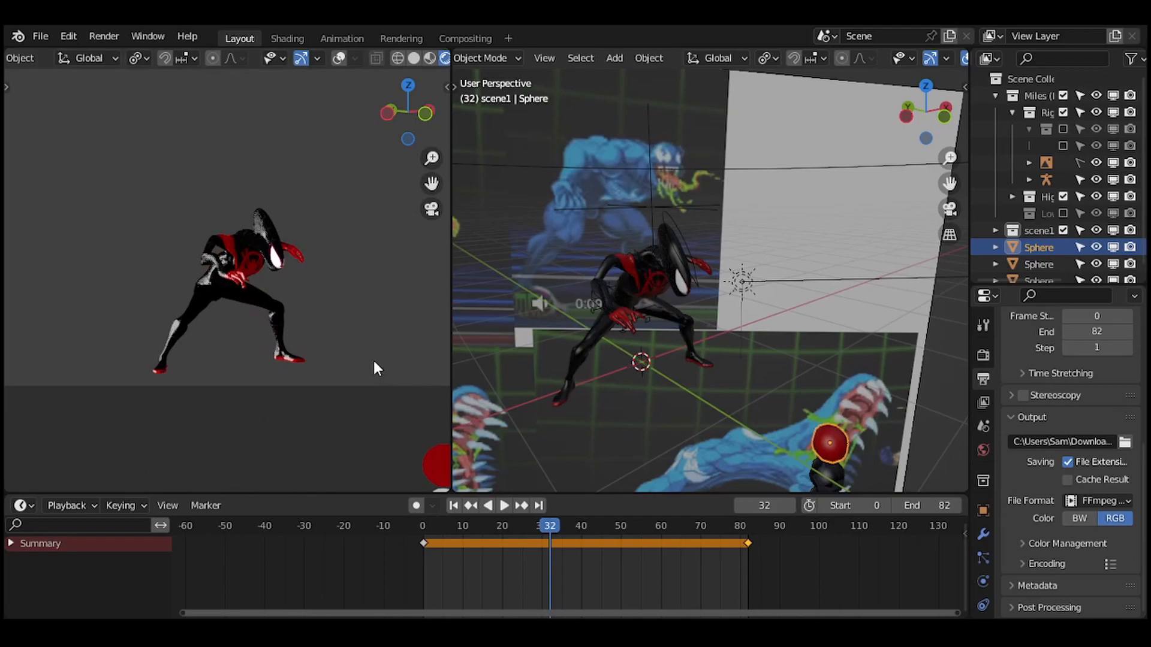
key("g")
left_click(233, 256)
Bring the red sphere in front of the character along the Y axis and place it over the bent arm in camera view.
scroll(329, 265, "up", 1)
middle_click_drag(329, 265, 248, 326)
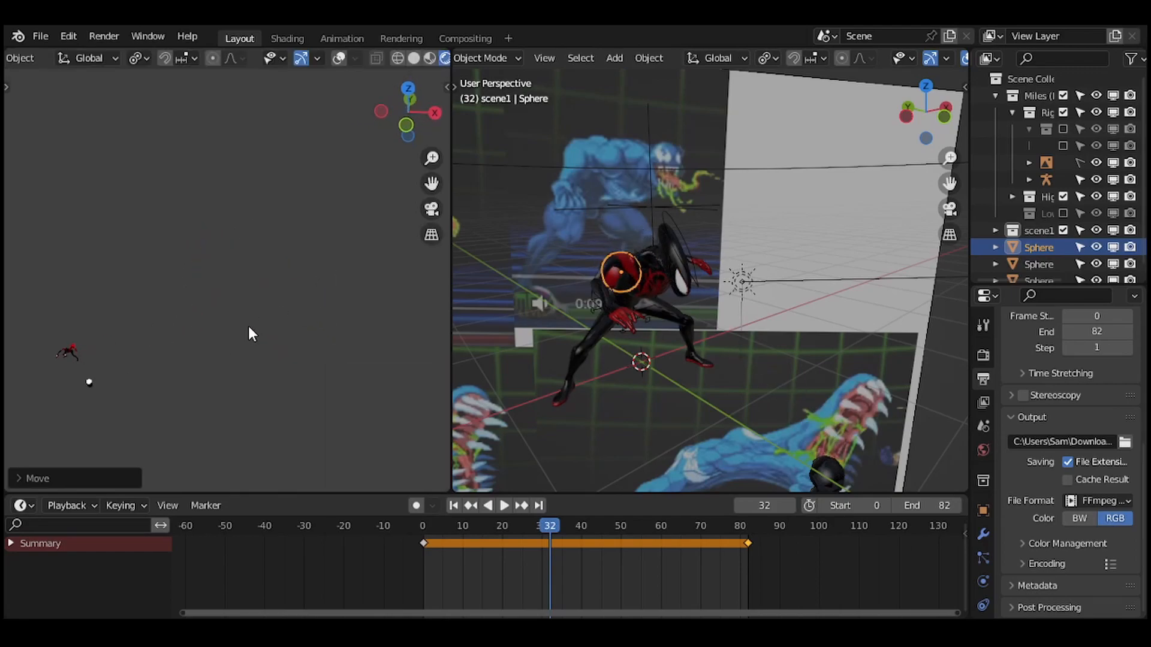
key("KP_Decimal")
scroll(304, 311, "down", 12)
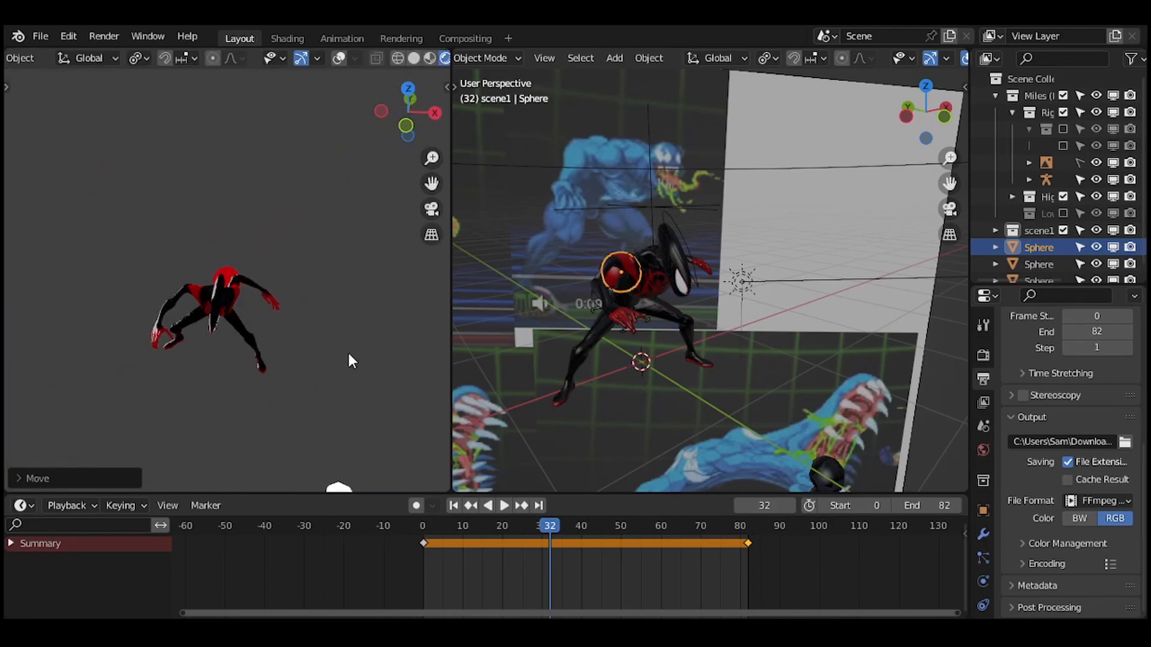
key("g")
key("y")
left_click(227, 326)
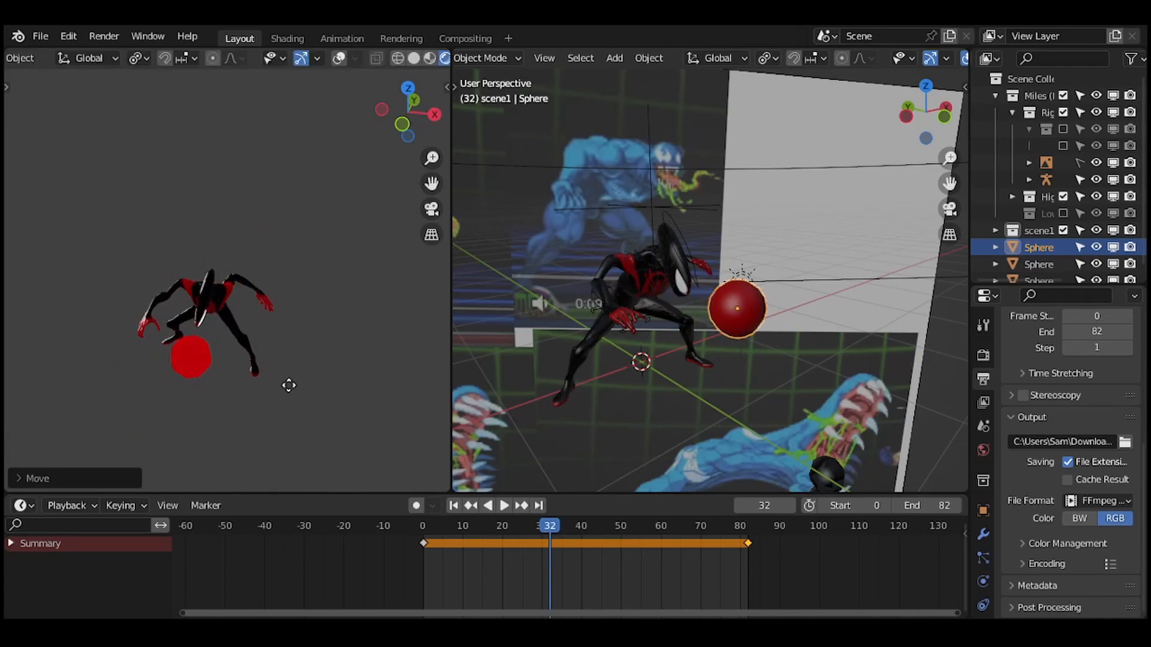
key("ctrl+z")
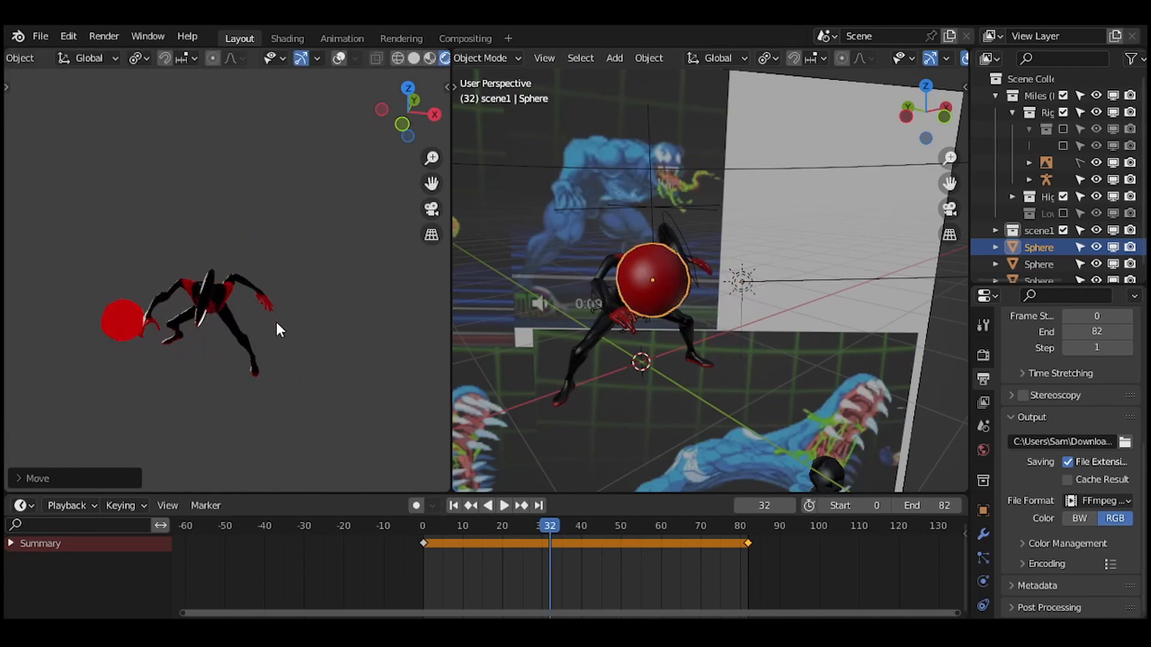
key("KP_0")
scroll(308, 336, "up", 3)
key("g")
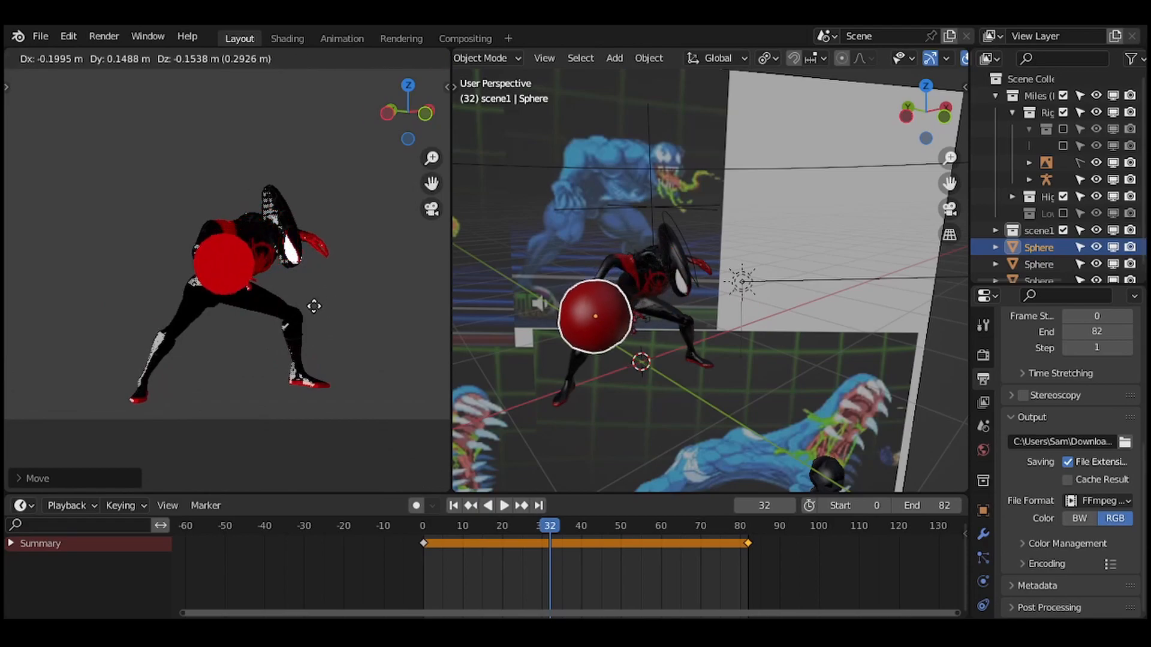
left_click(314, 306)
Stretch the red sphere to about twice its length along its local X axis and rotate it about 30 degrees.
key("s")
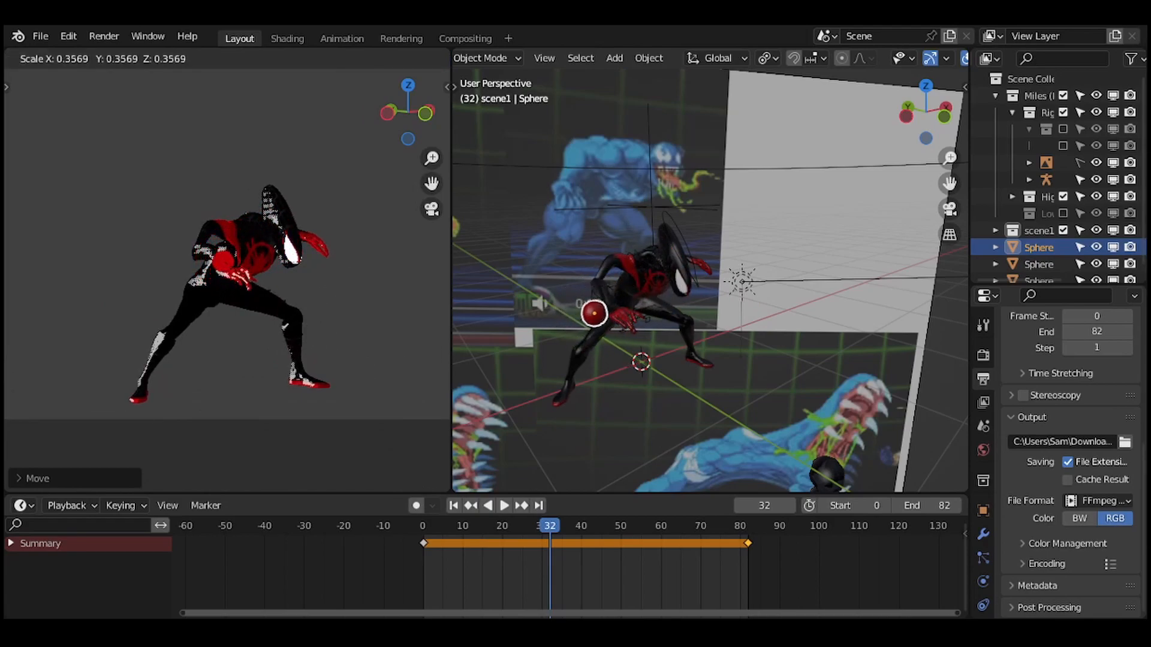
key("x")
key("x")
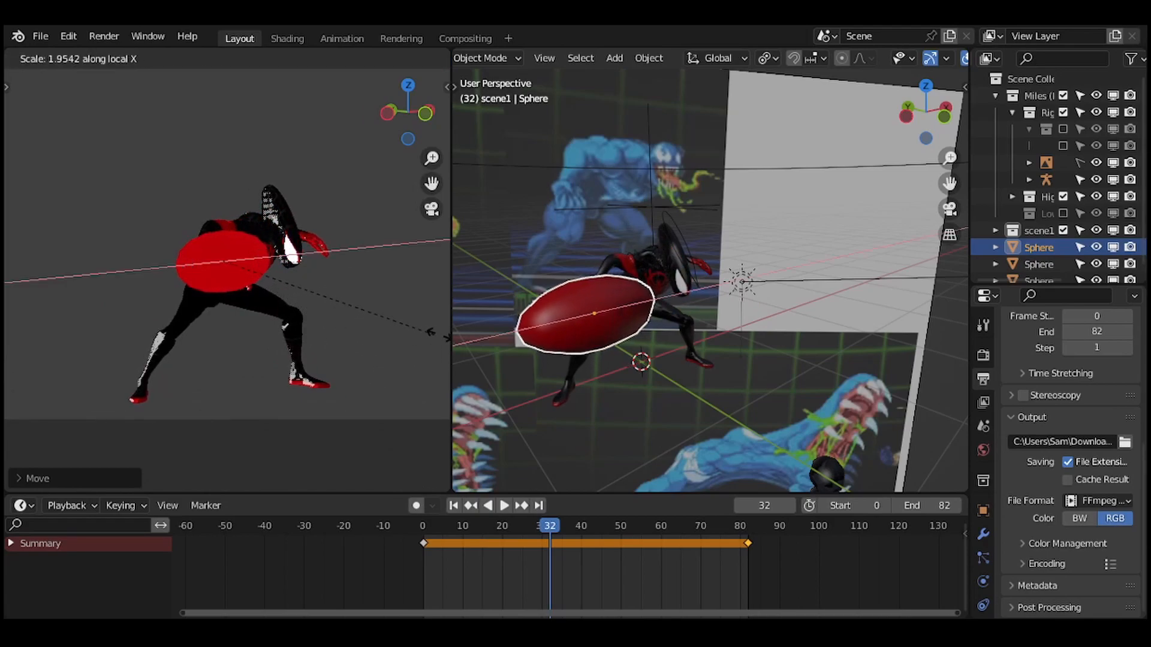
left_click(472, 339)
key("r")
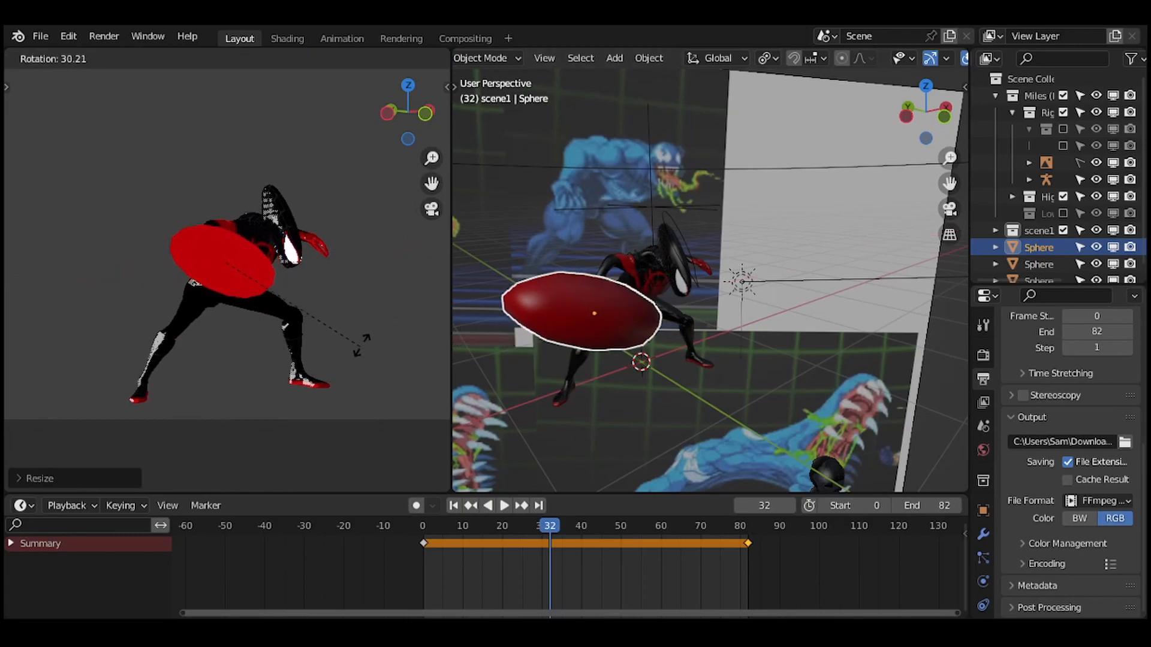
left_click(368, 360)
Flatten the red sphere along its local Z axis to about 0.17 and shrink it into a thin streak.
key("s")
key("z")
key("z")
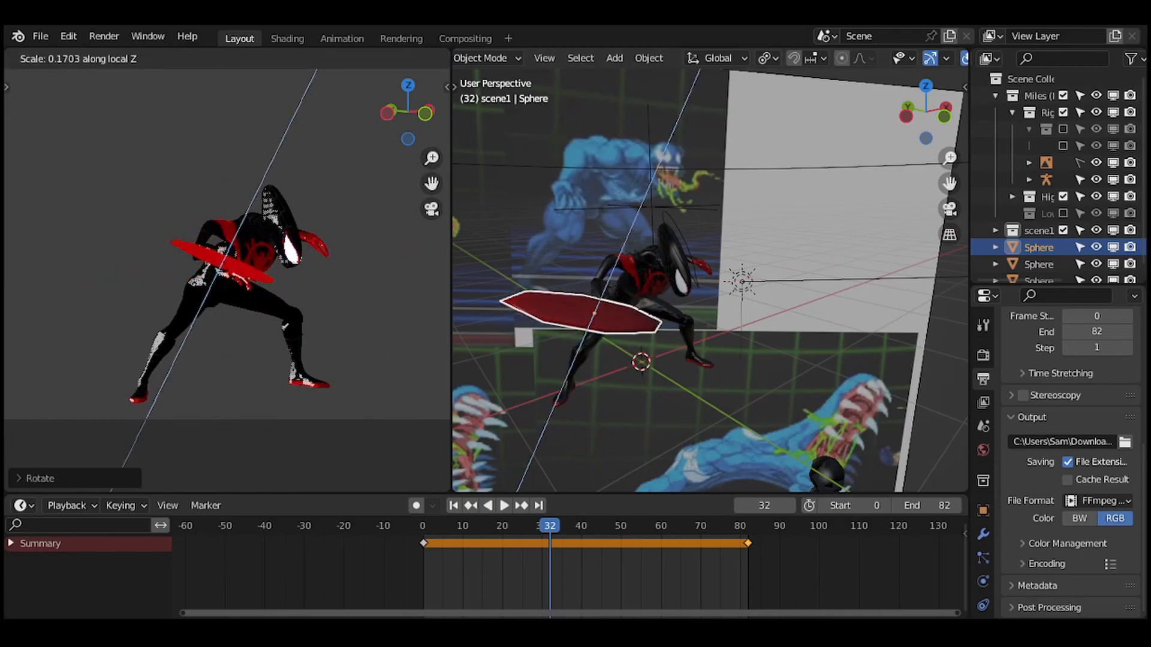
left_click(249, 279)
key("s")
Align the red streak with the character's forearm and keyframe its location, rotation and scale on frame 32.
key("g")
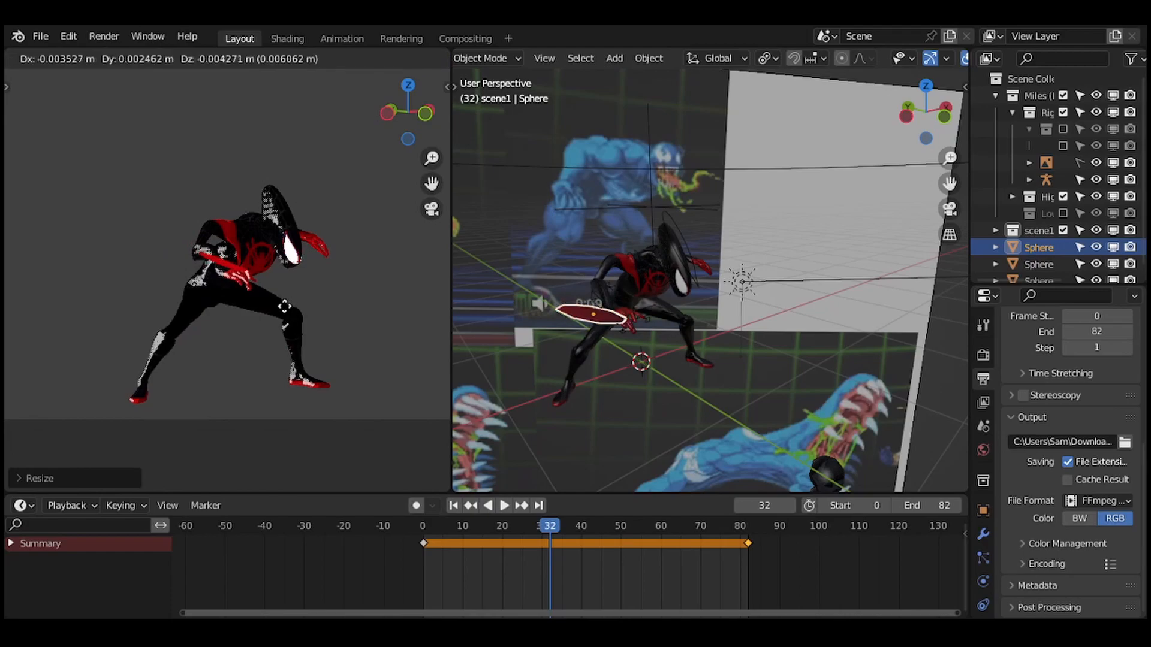
left_click(288, 312)
key("i")
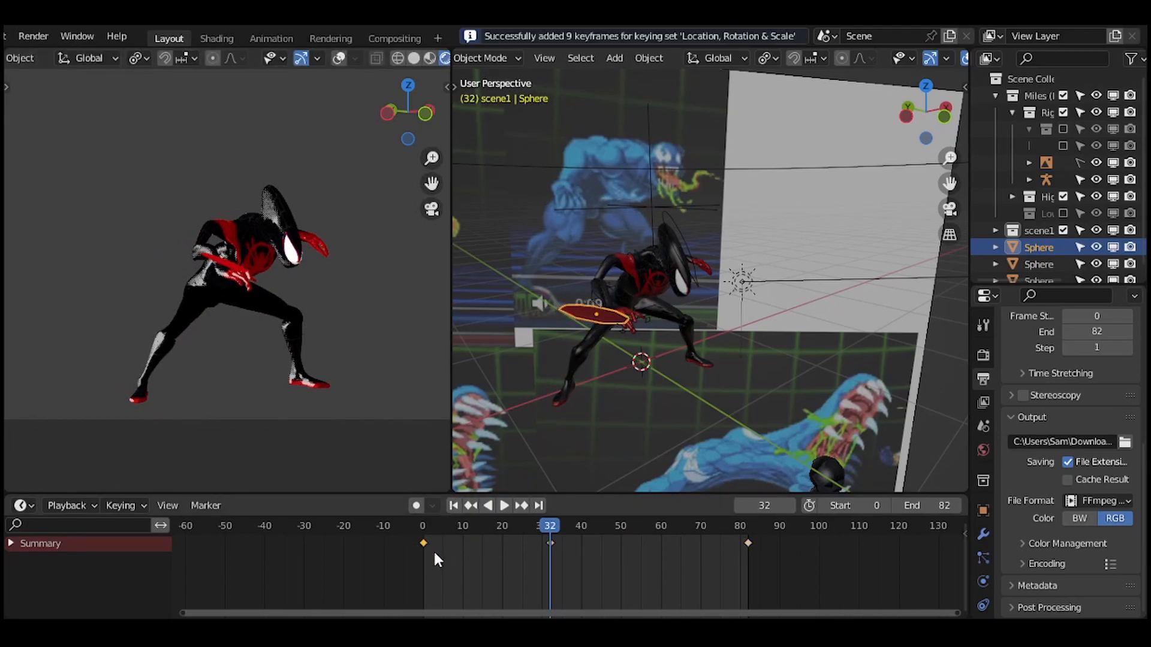
Duplicate the red sphere's off-camera keyframe from frame 0 to frames 31 and 34.
key("g")
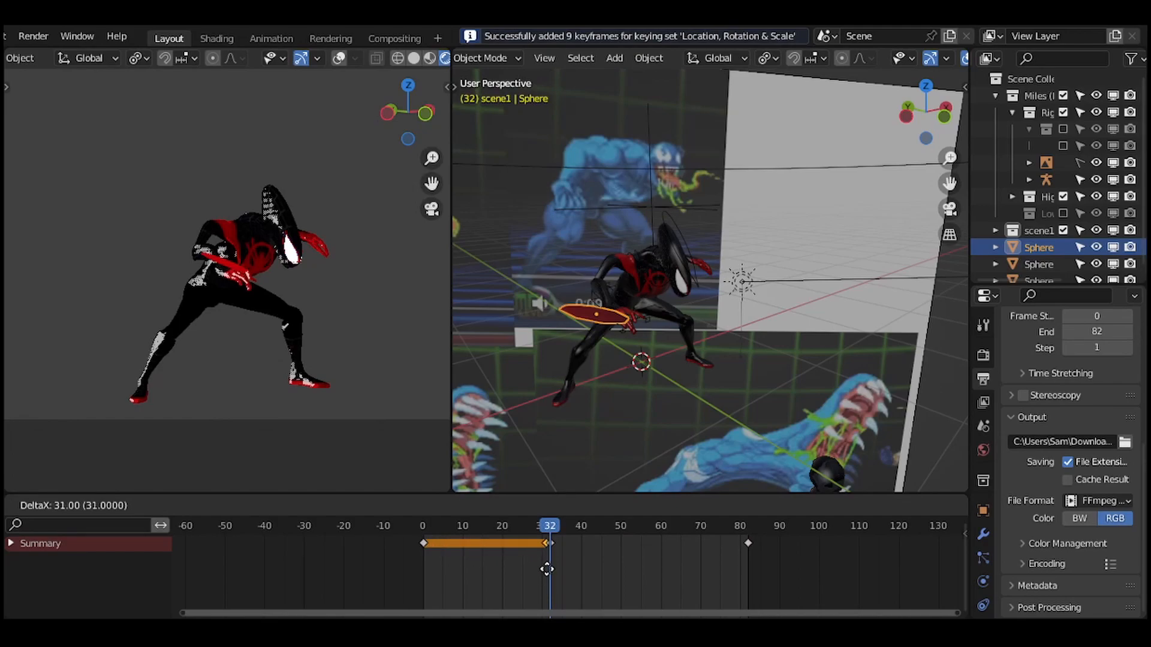
left_click(547, 568)
key("shift+d")
left_click(554, 560)
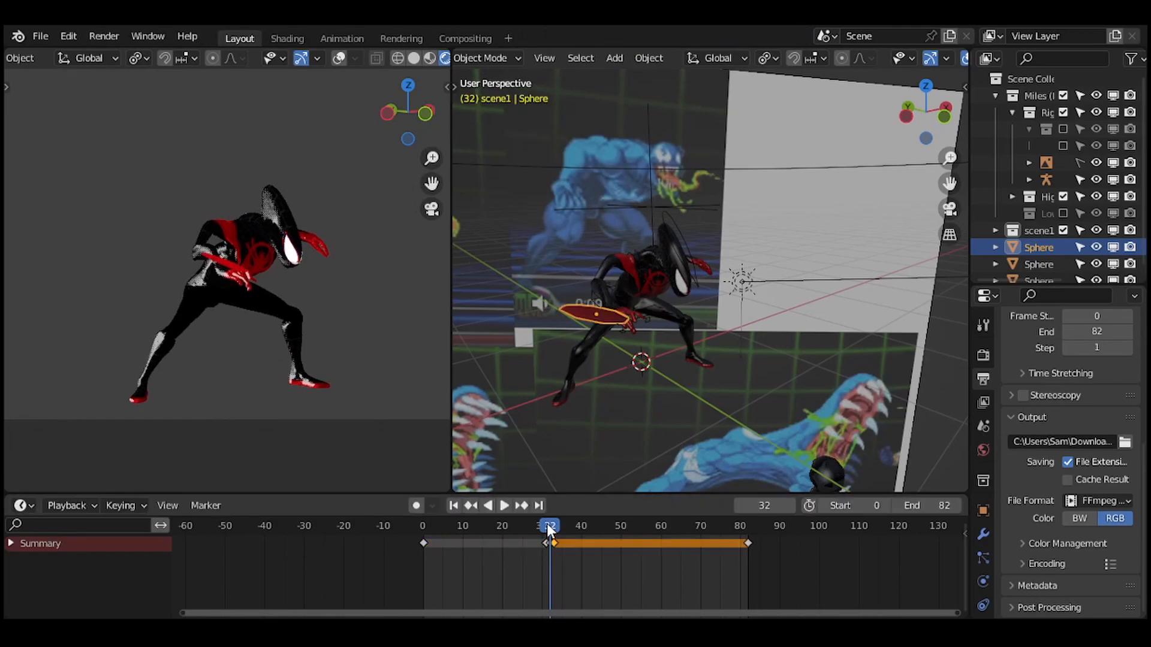
left_click_drag(548, 529, 554, 532)
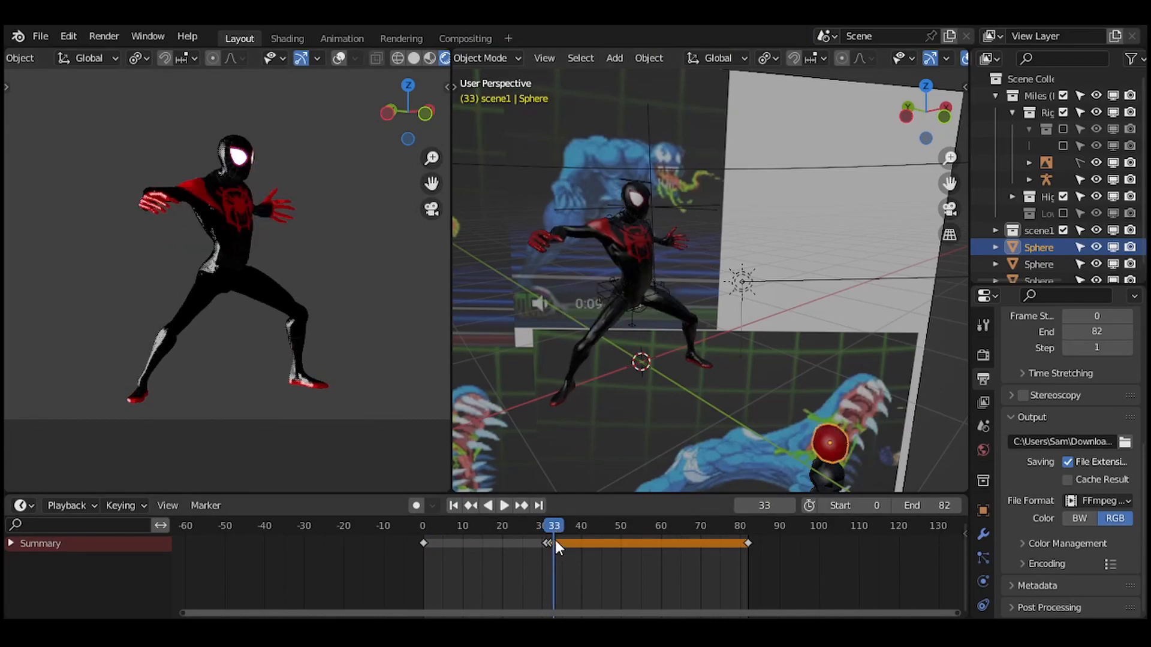
key("g")
left_click(567, 549)
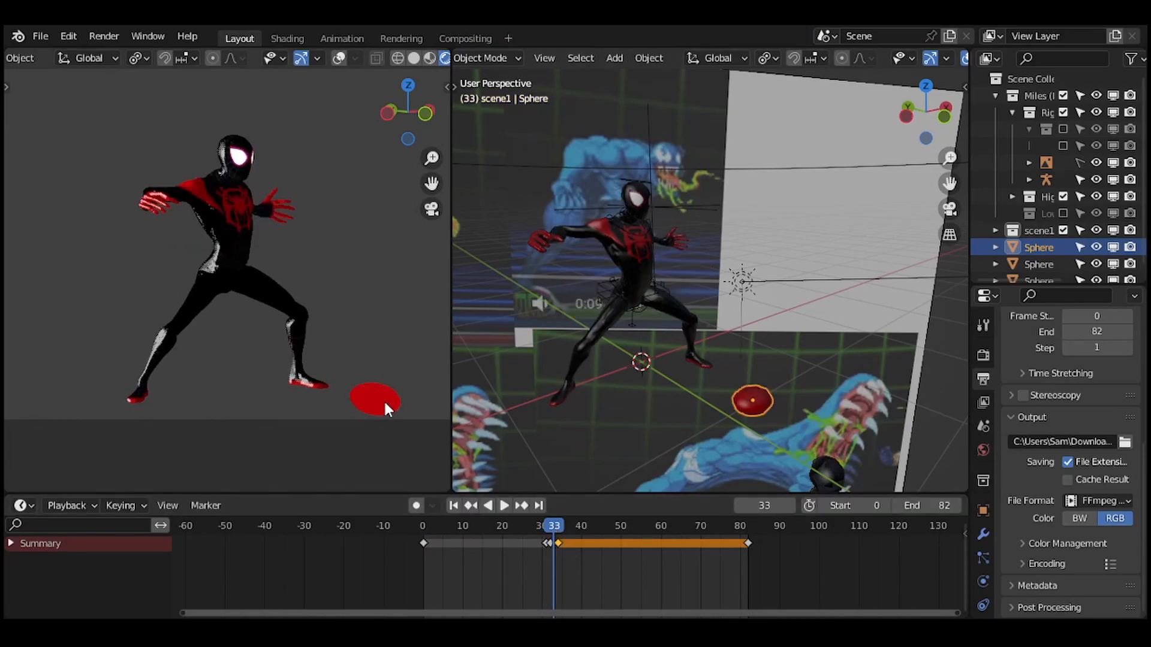
key("g")
left_click(235, 264)
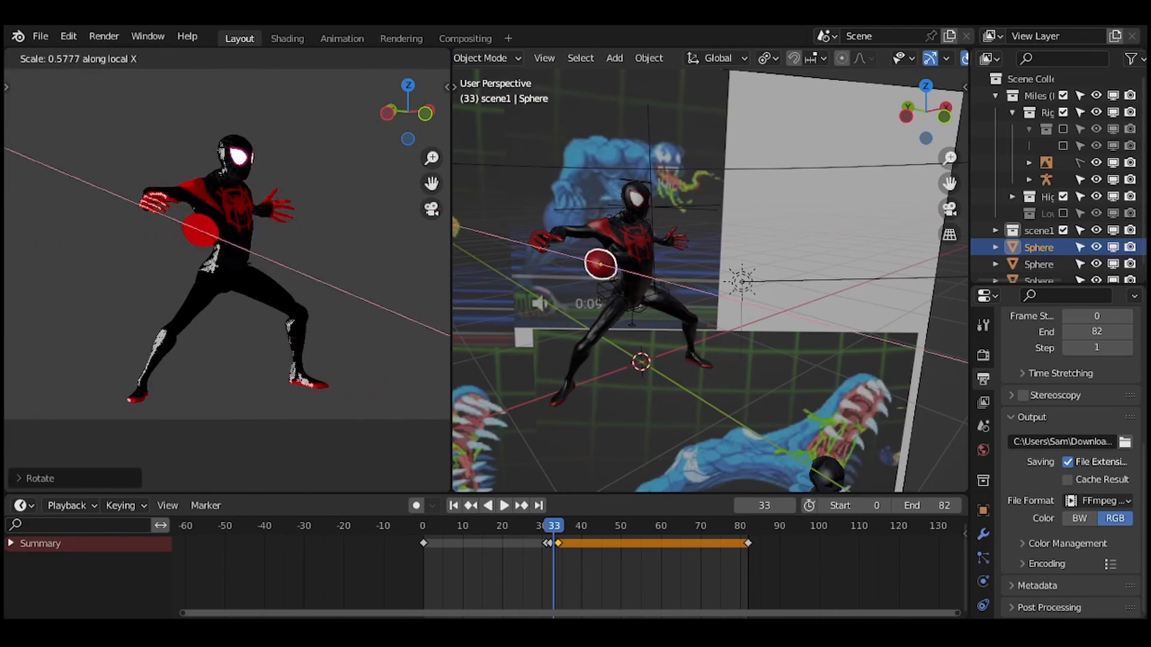
left_click(334, 342)
scroll(565, 579, "up", 2)
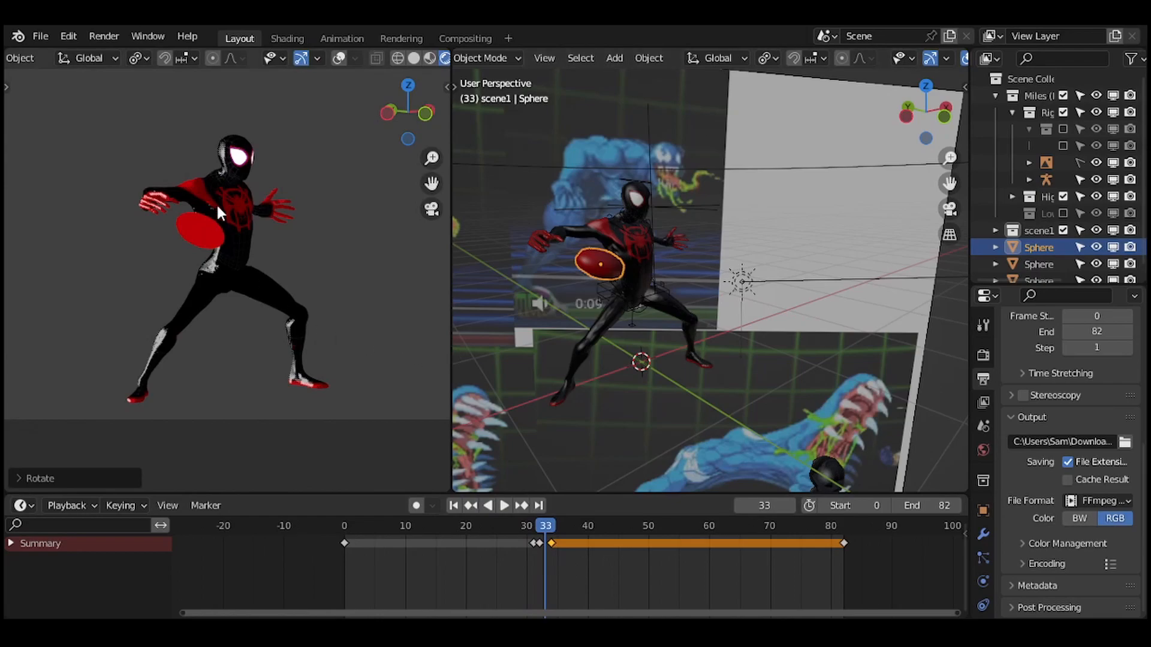
Duplicate the red streak's frame 32 keyframe to frame 33 and move the streak up beside the character's waist.
key("g")
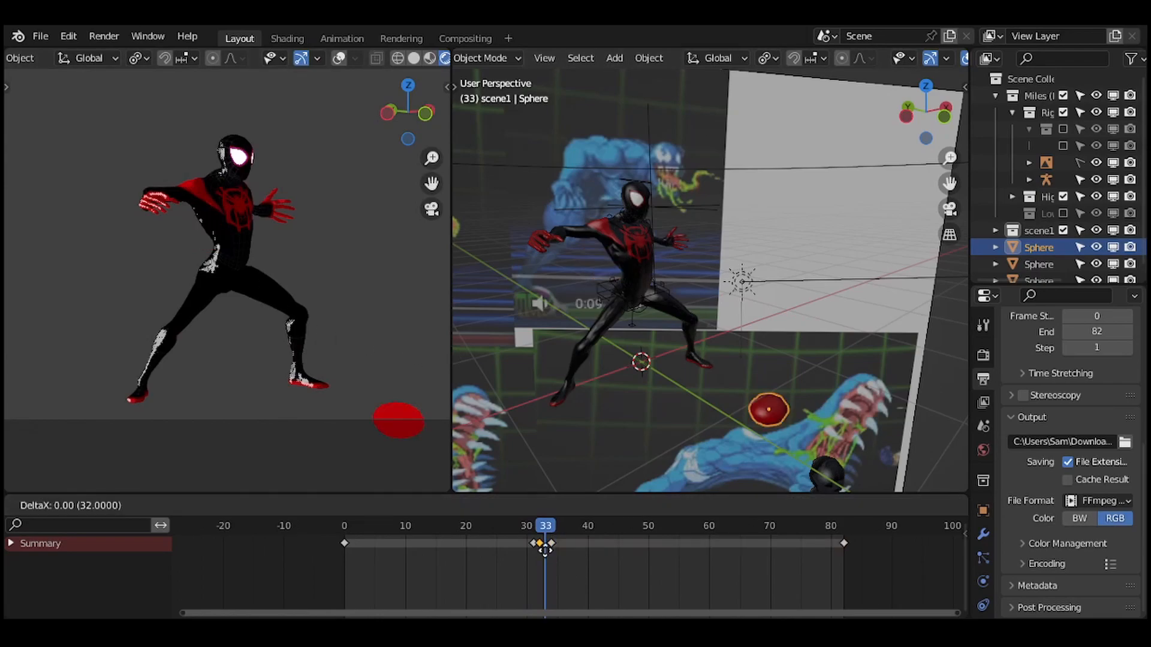
left_click(550, 554)
key("g")
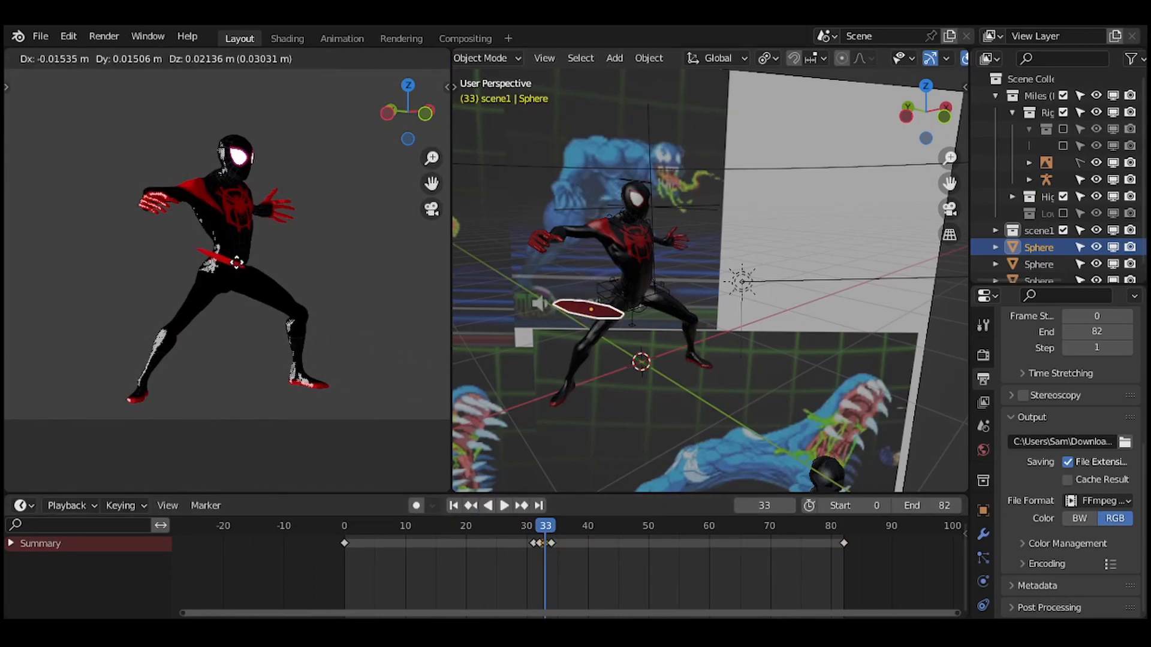
left_click(230, 247)
Angle the red streak toward the raised arm, scale it about 1.45 along local Z, and keyframe its transforms on frame 33.
key("r")
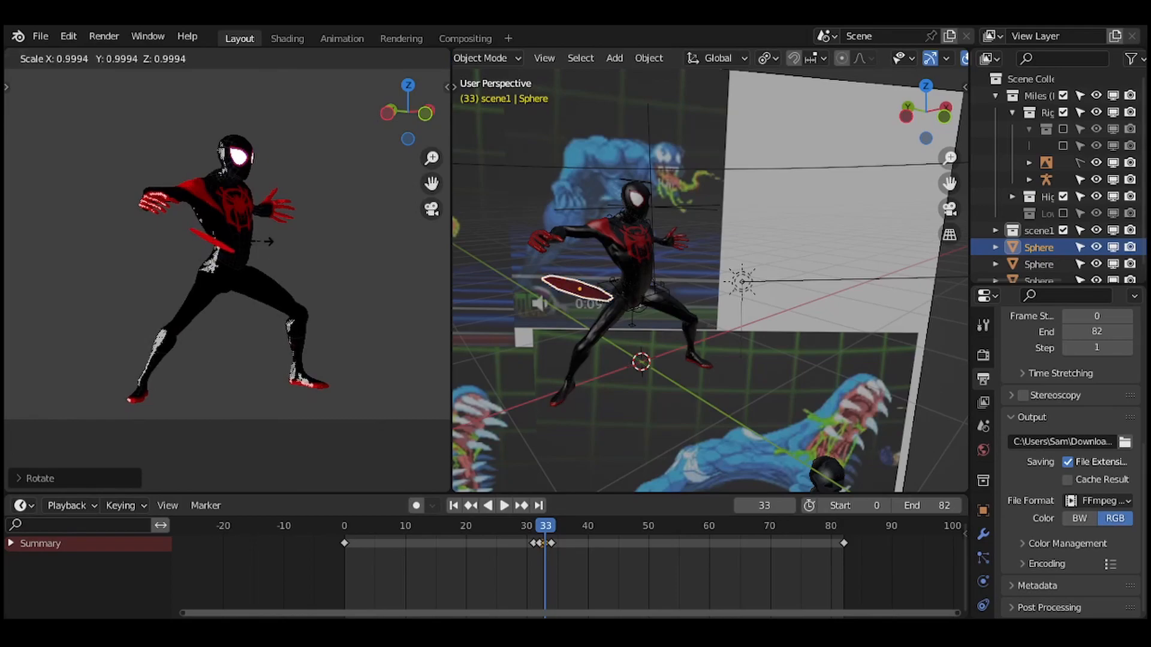
key("x")
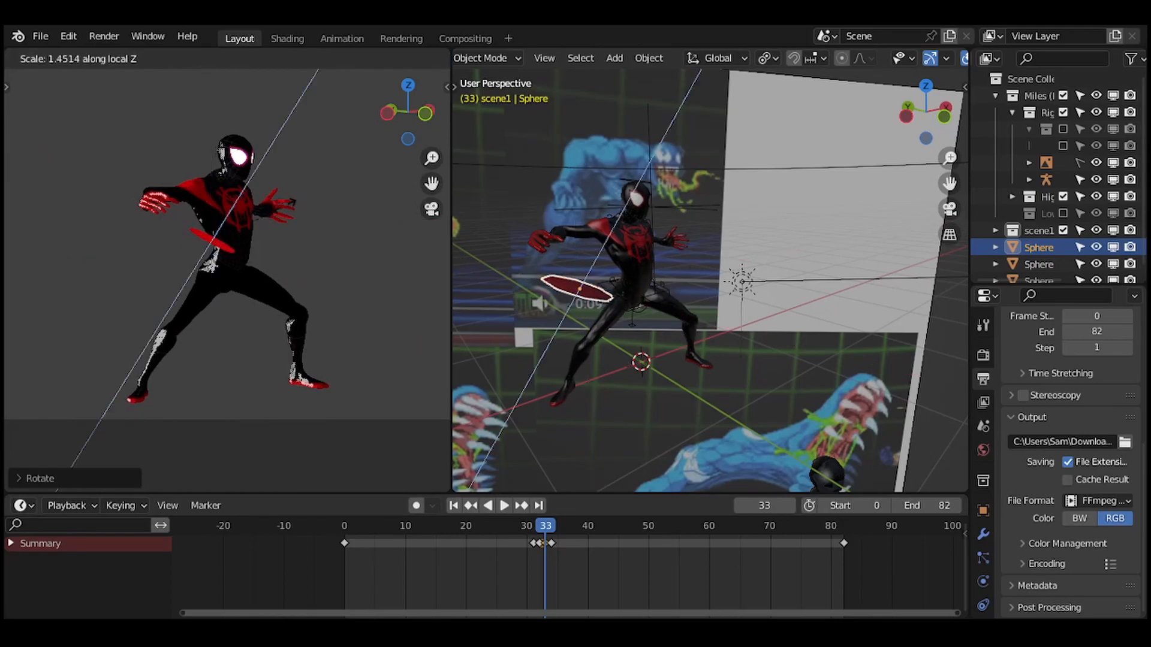
left_click(270, 233)
key("r")
left_click(273, 247)
key("g")
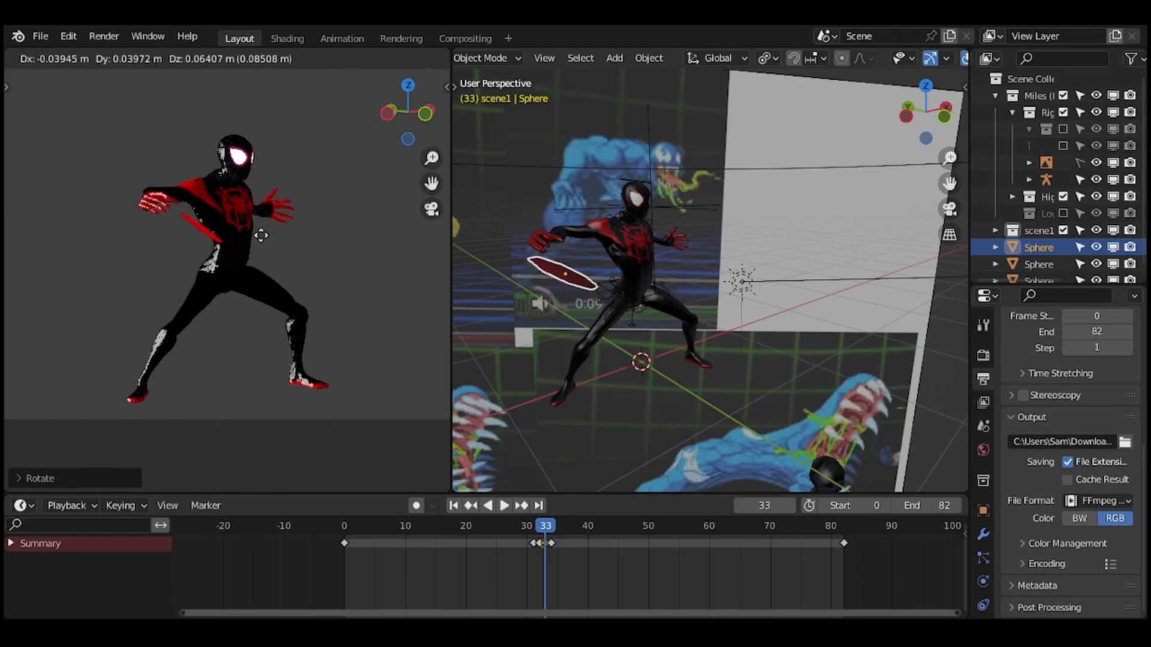
left_click(258, 235)
key("i")
Raise the red streak on frame 33 toward the character's extended hand, update its location, rotation and scale keyframe, and save the file.
key("space")
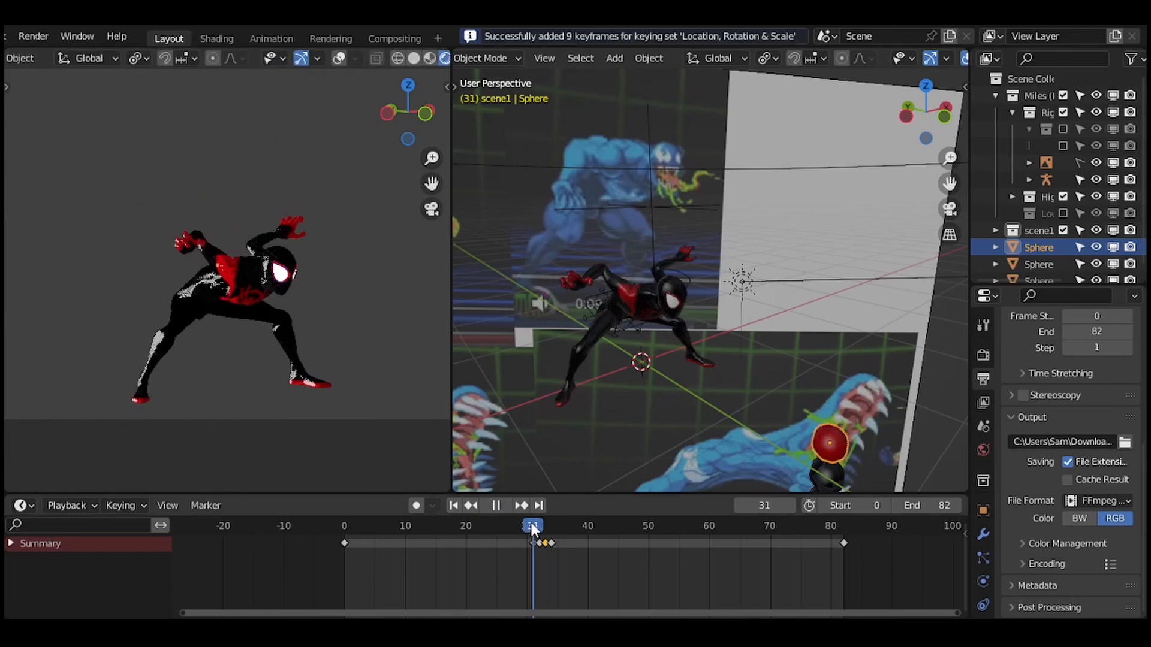
left_click(531, 527)
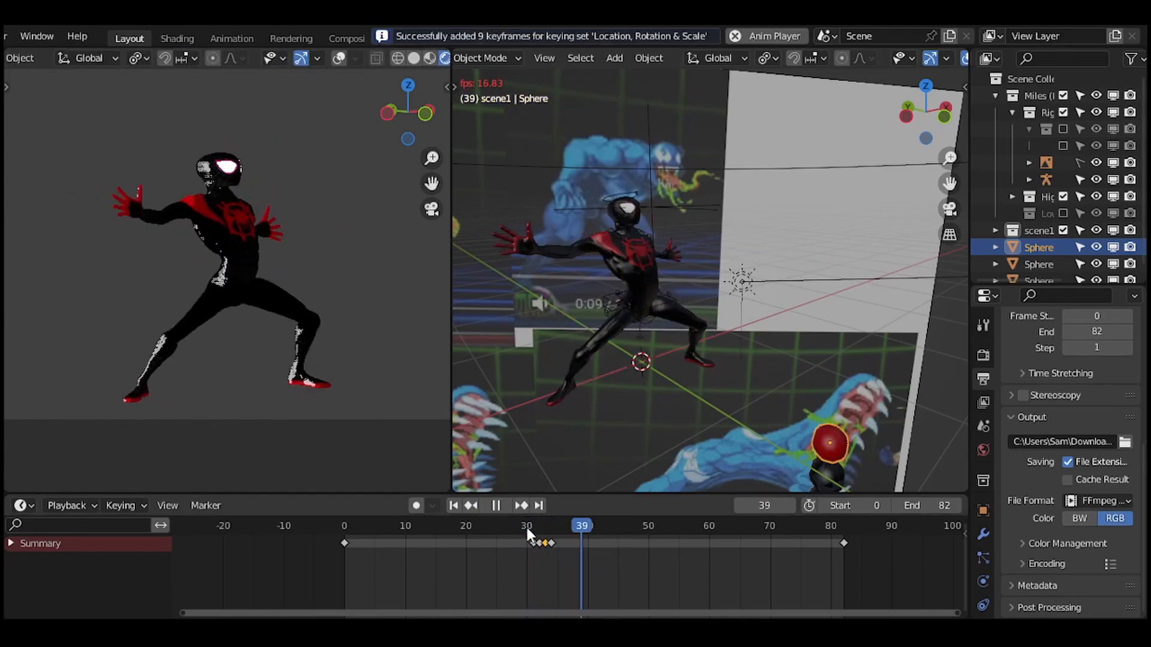
left_click(531, 527)
left_click_drag(531, 530, 545, 530)
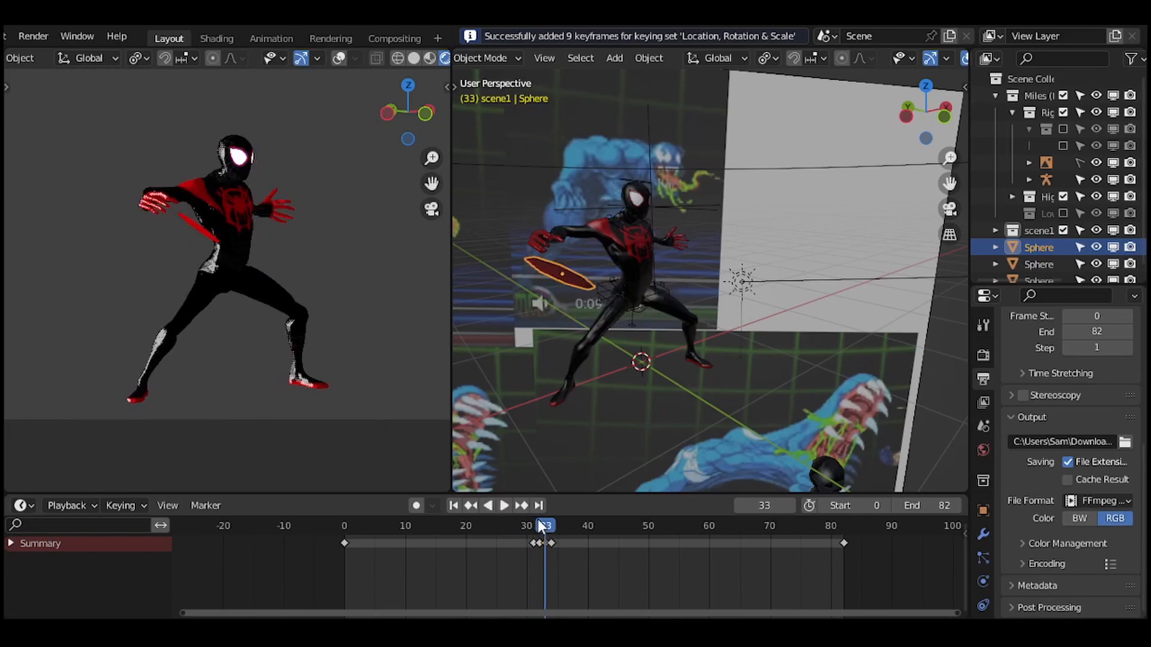
key("g")
left_click(263, 283)
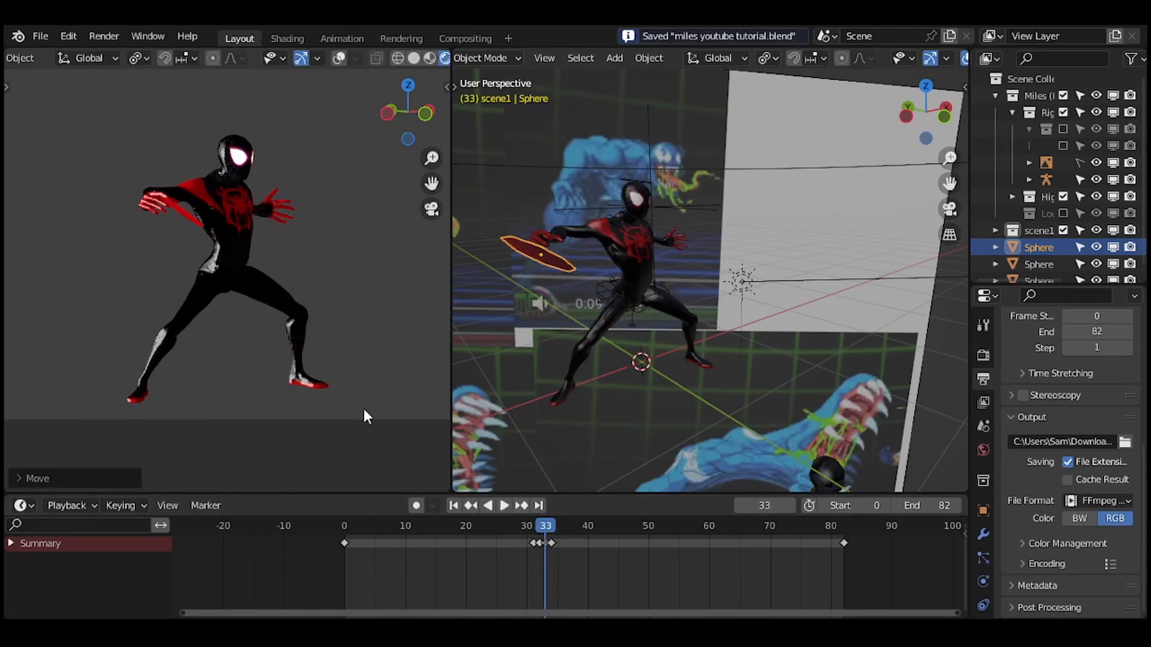
key("i")
left_click(513, 530)
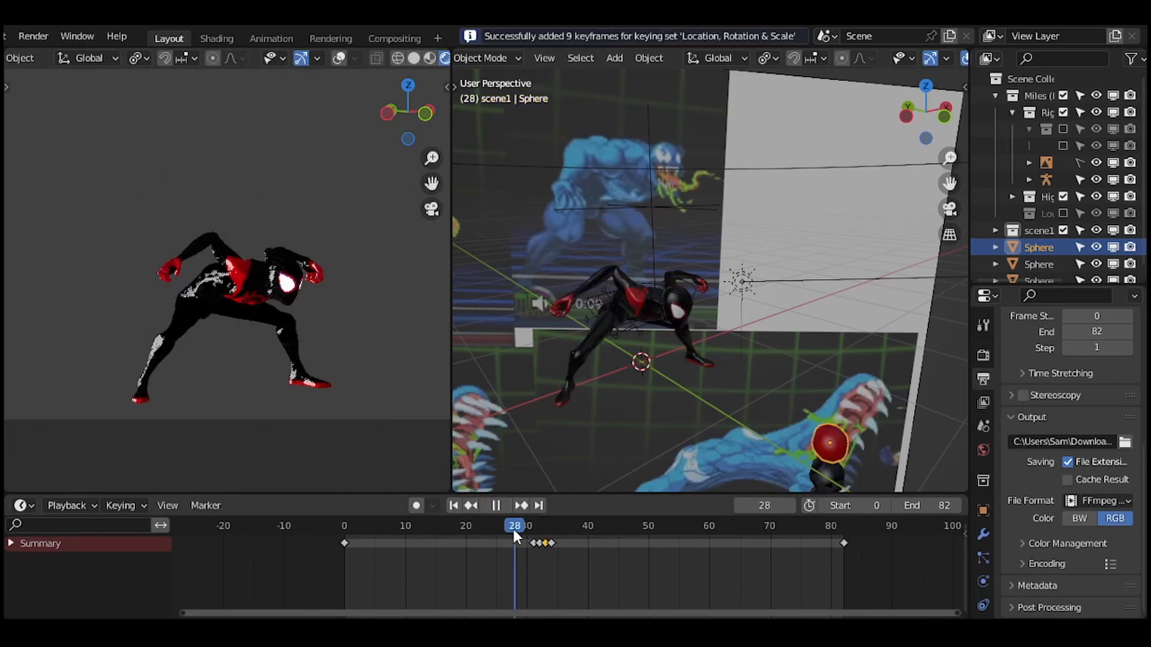
Shrink the red streak on frame 33, shift it toward the extended hand, and keyframe its location, rotation and scale.
key("space")
left_click(513, 529)
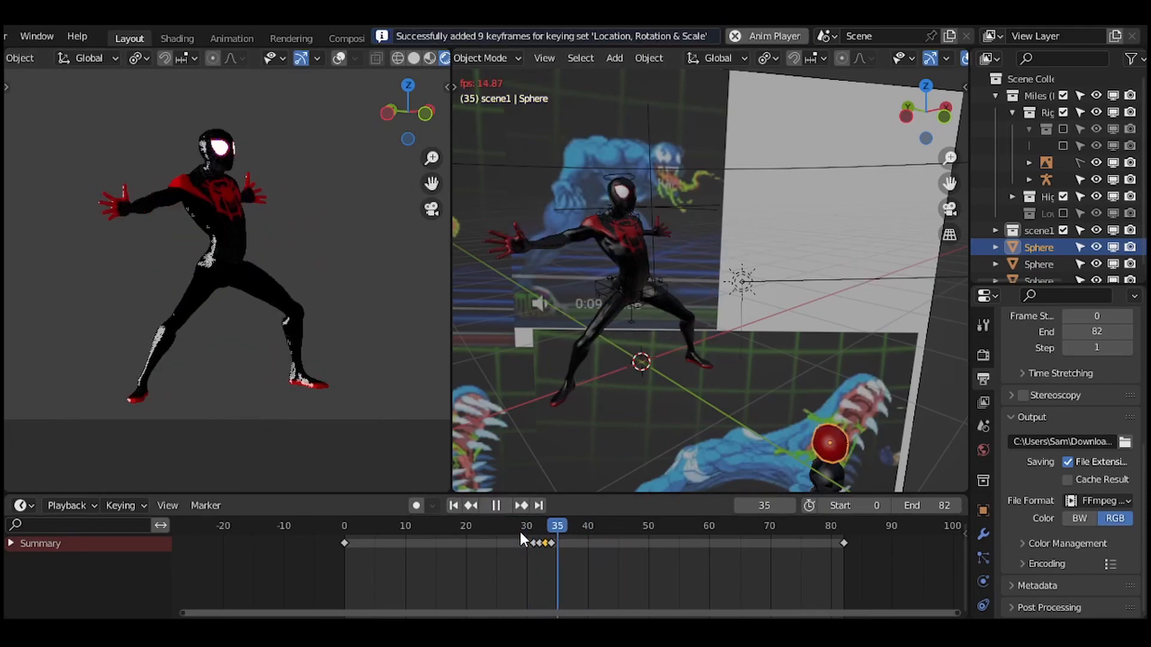
left_click(528, 530)
left_click_drag(531, 532, 546, 533)
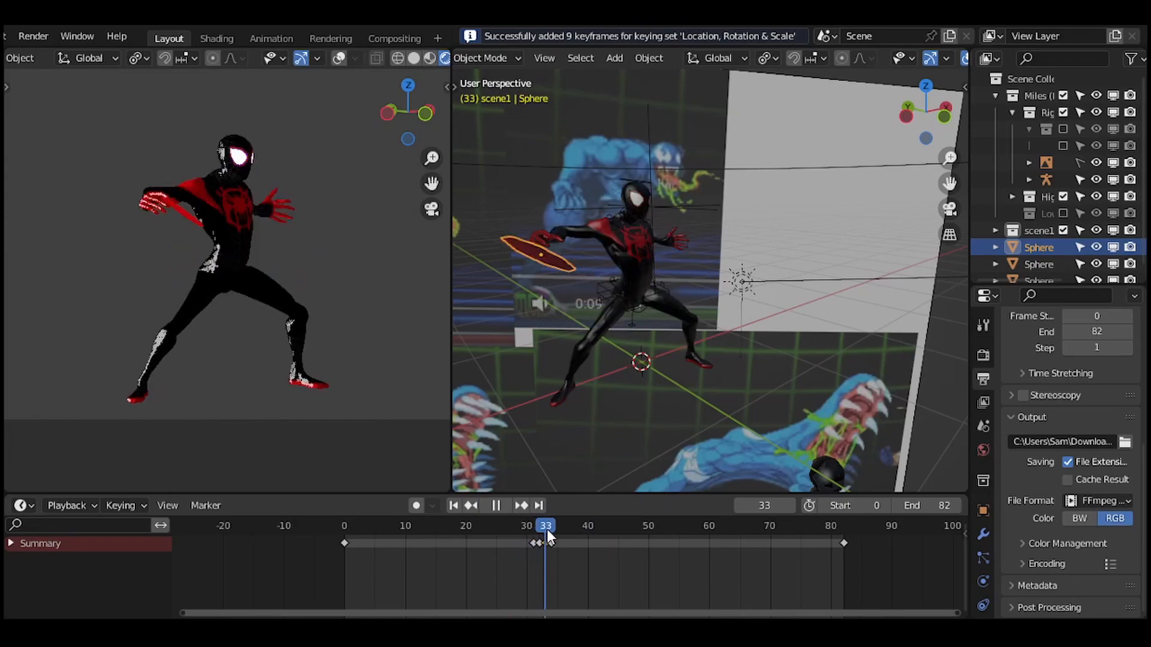
key("space")
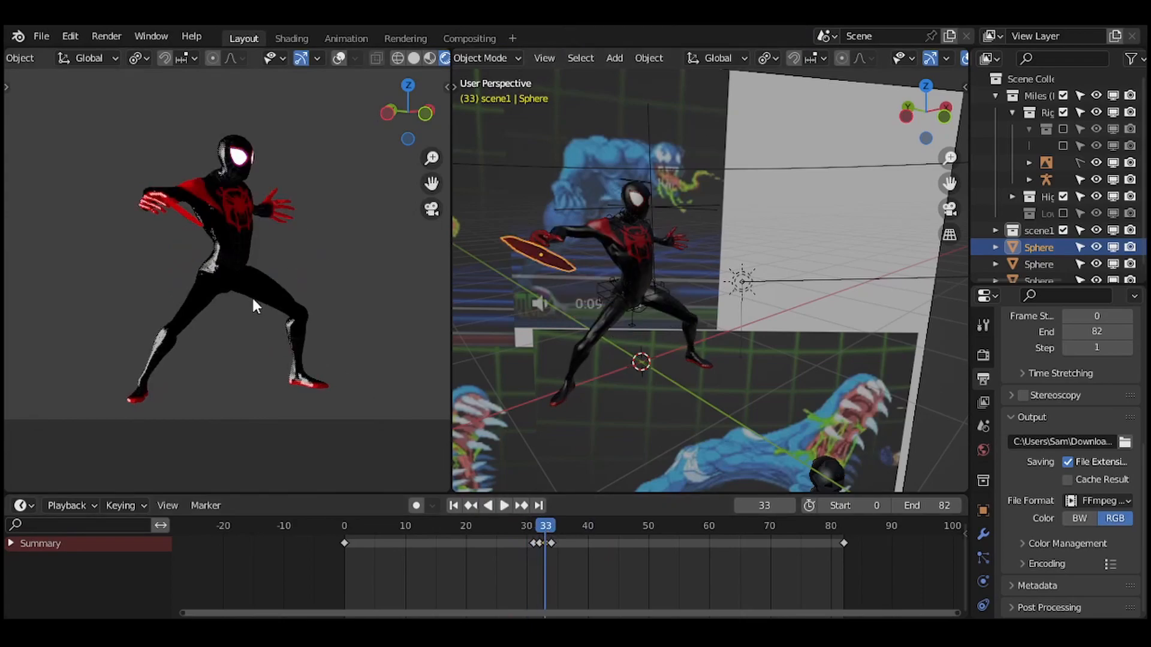
key("g")
left_click(225, 229)
key("s")
left_click(224, 234)
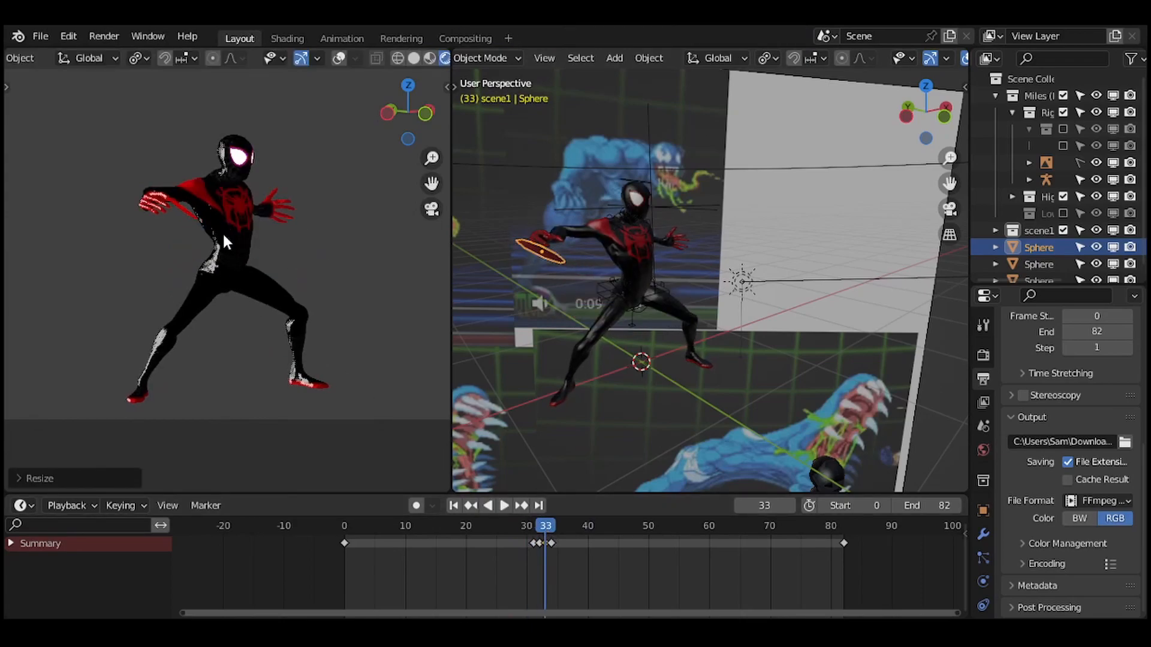
key("g")
left_click(222, 237)
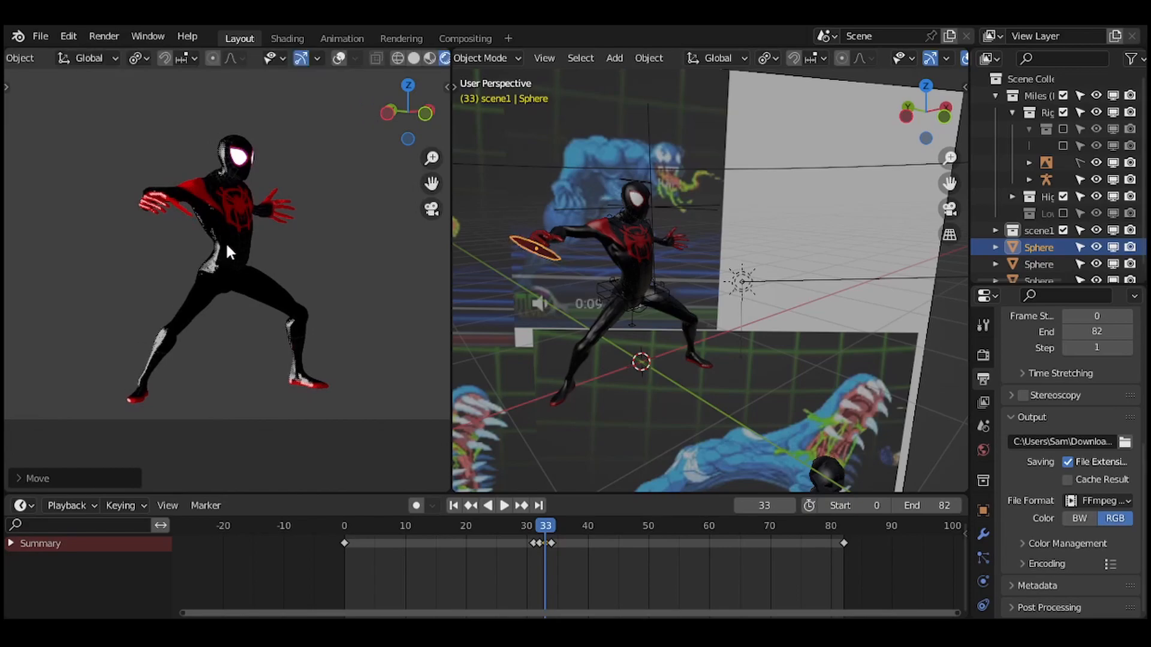
key("i")
Play back the swing, stretch the red streak on frame 33 about 1.2 along local X, and keyframe its transforms.
key("space")
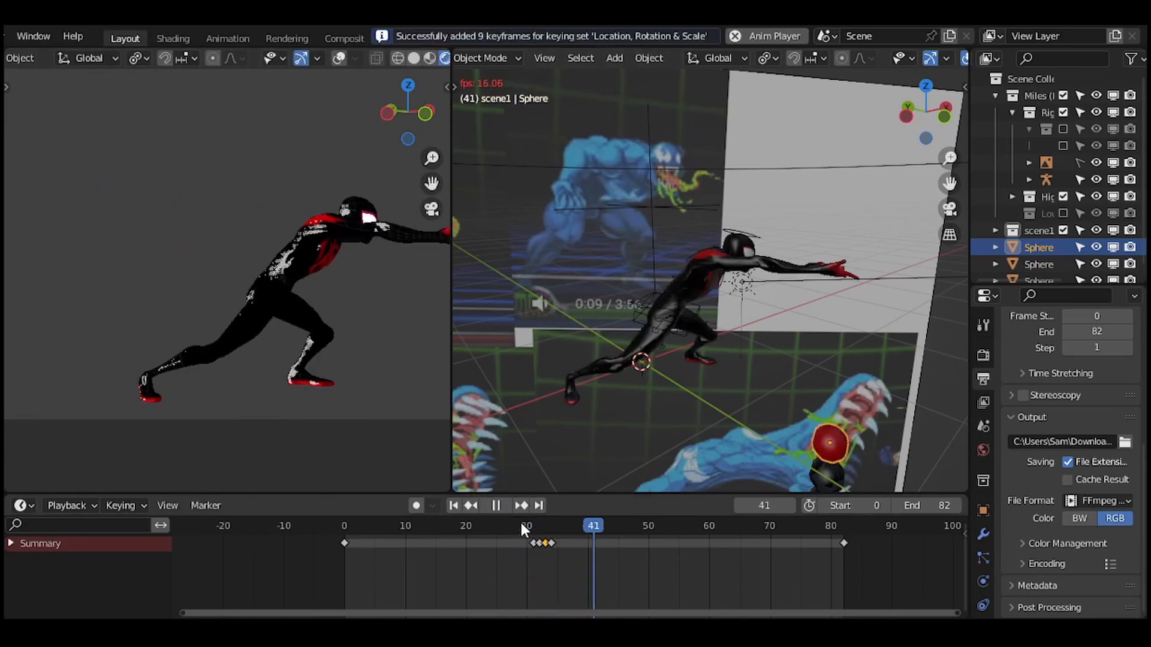
key("space")
left_click(544, 527)
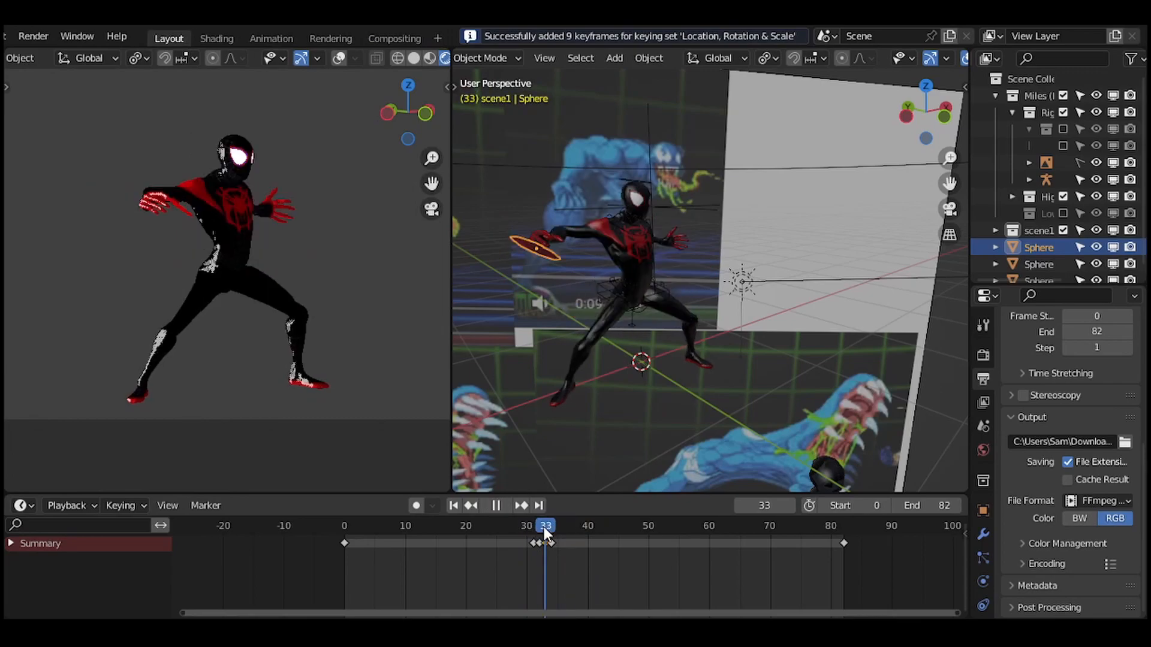
key("s")
key("z")
key("z")
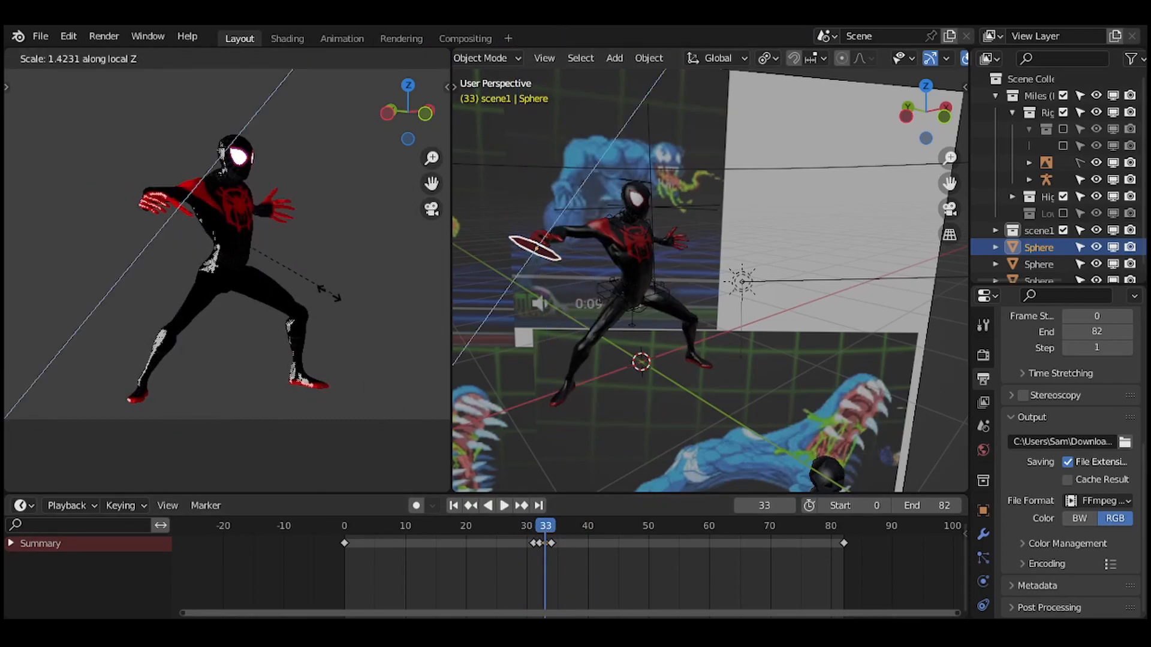
key("z")
key("x")
key("x")
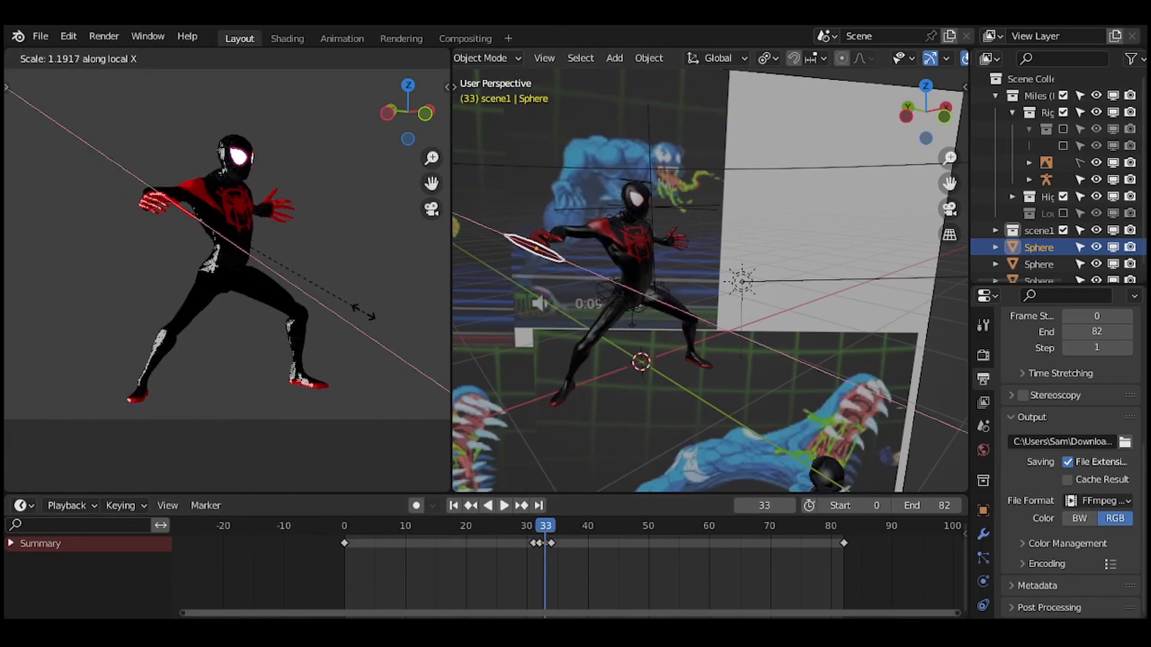
left_click(363, 313)
key("i")
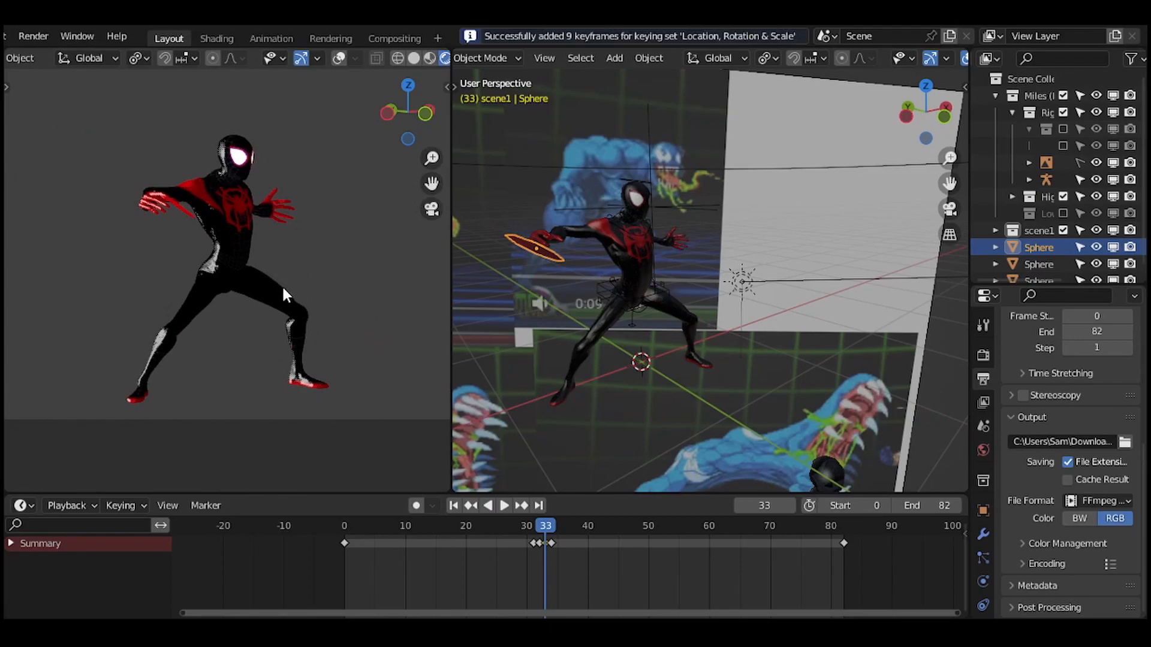
Review the swing, fine-tune the red streak's angle and position under the arm on frame 33, and update its transform keyframe.
left_click(526, 531)
key("space")
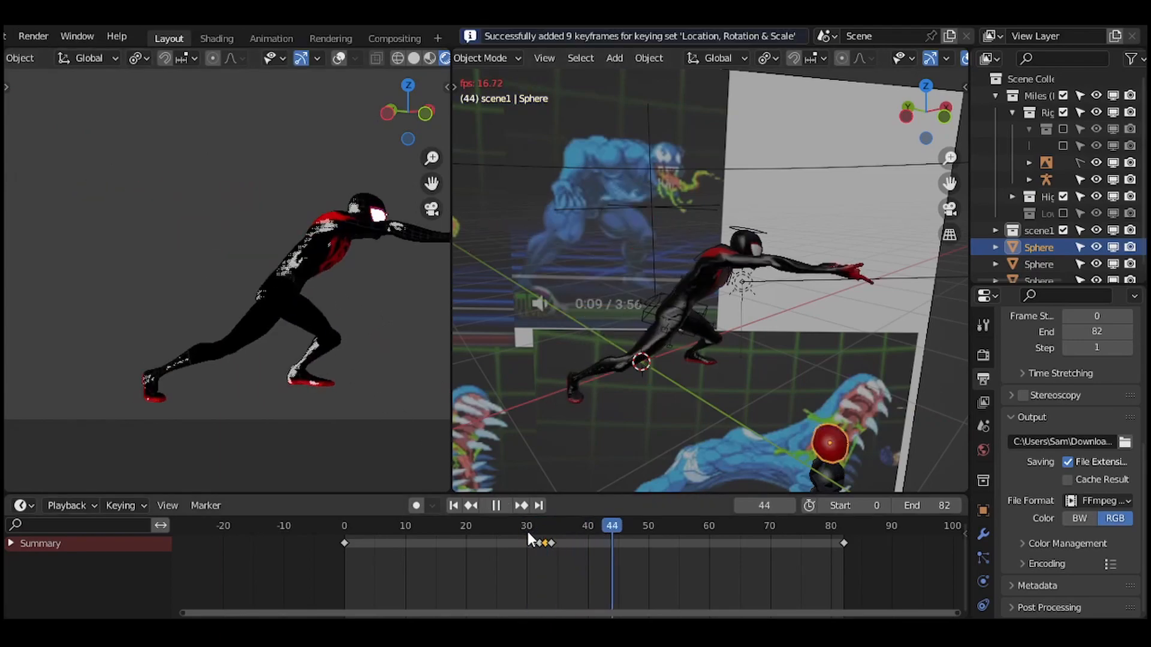
key("space")
left_click_drag(528, 531, 544, 531)
key("r")
left_click(278, 273)
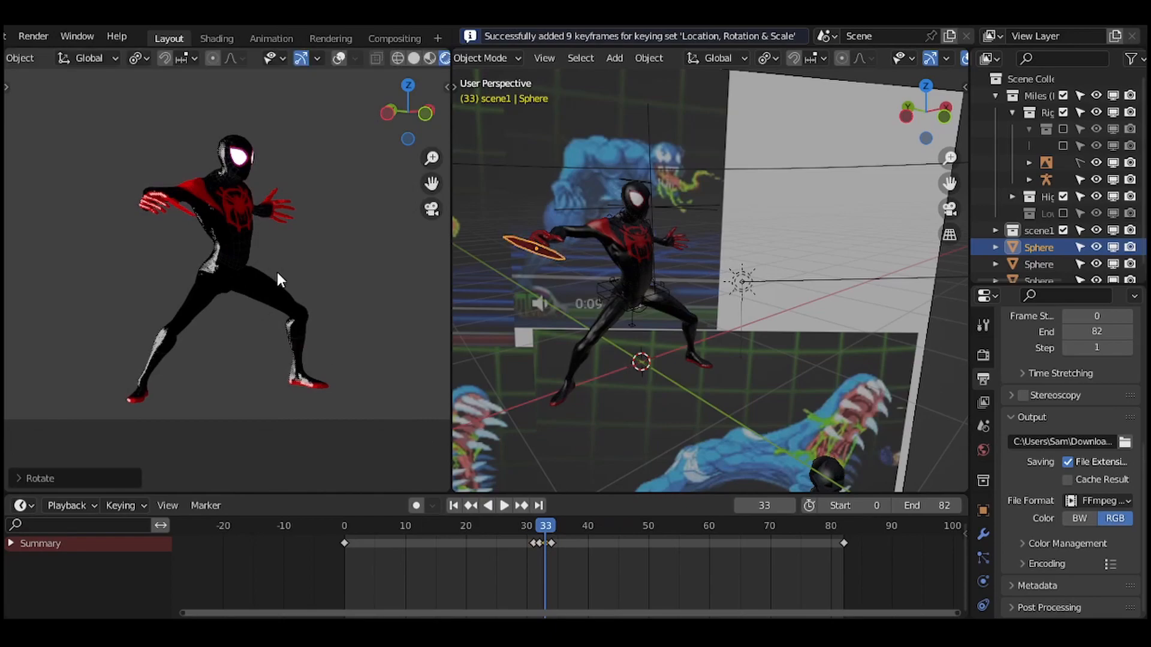
key("g")
left_click(278, 270)
key("r")
left_click(279, 282)
key("i")
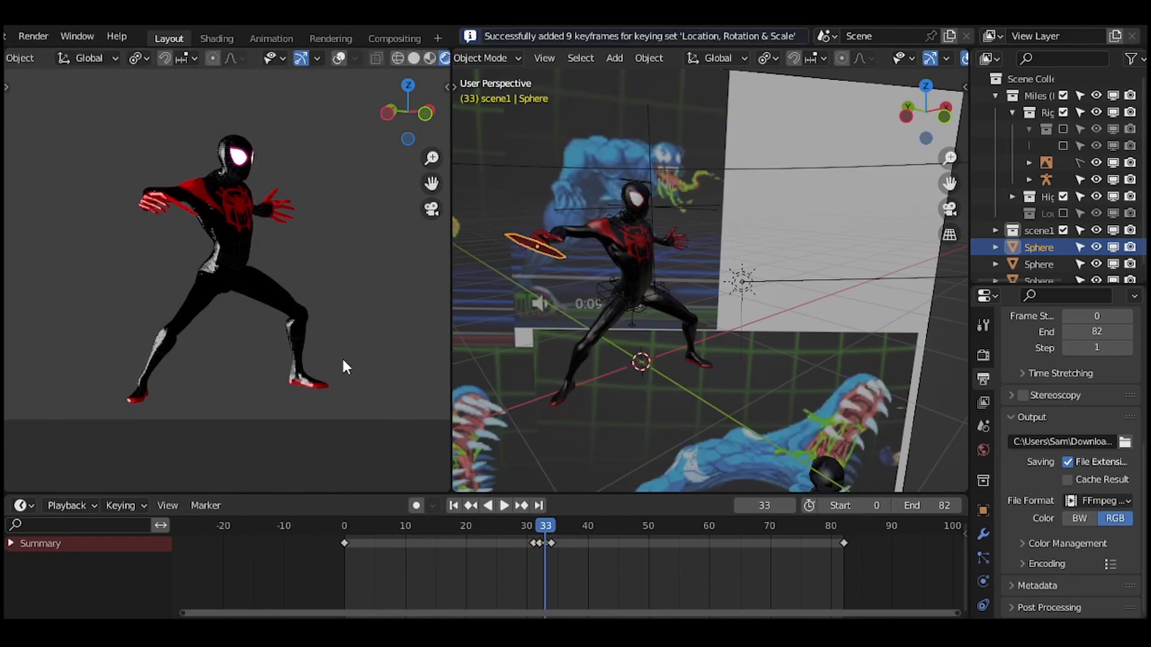
Duplicate the red streak on frame 33, place the copy below it, and scale it to about 0.17 along local X.
left_click(529, 527)
key("space")
key("space")
left_click_drag(529, 527, 546, 530)
key("shift+d")
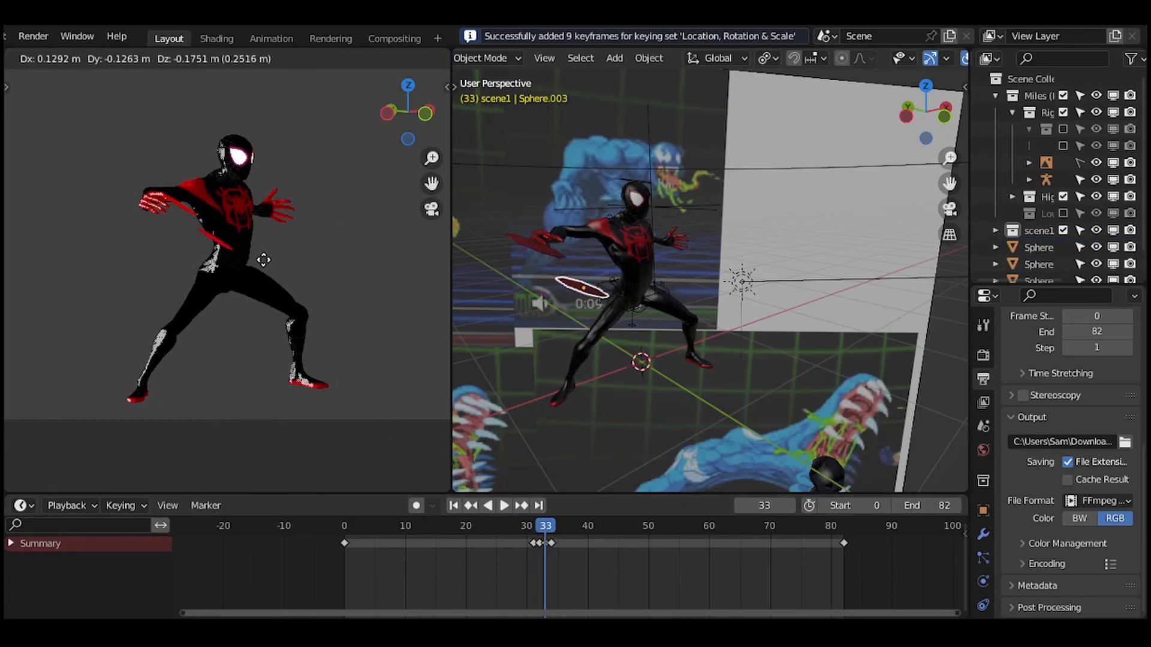
left_click(329, 299)
key("s")
key("x")
key("x")
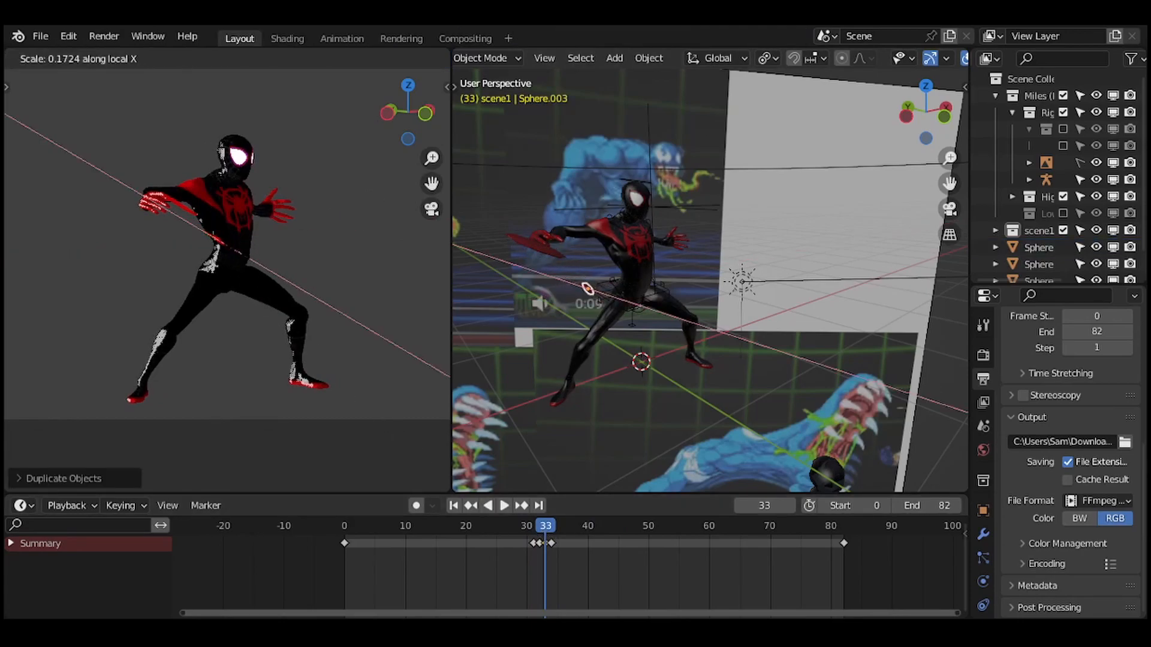
Move the small red duplicate up beside the character's waist and rotate it slightly to follow the swing.
key("g")
left_click(243, 239)
key("r")
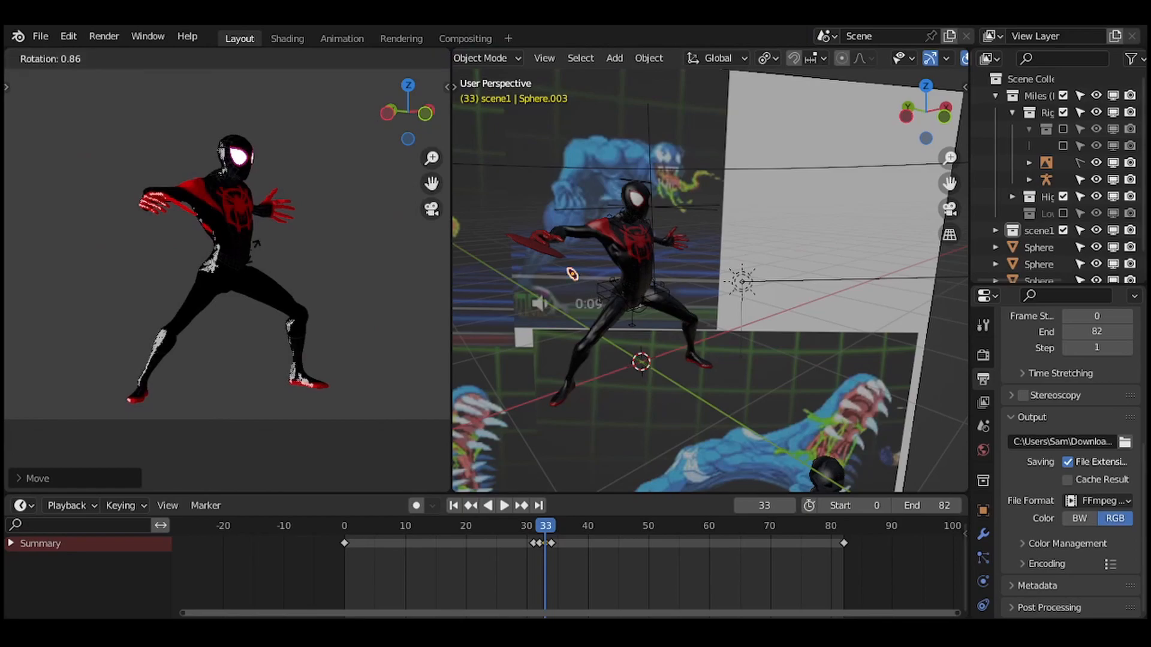
left_click(258, 253)
key("g")
left_click(253, 257)
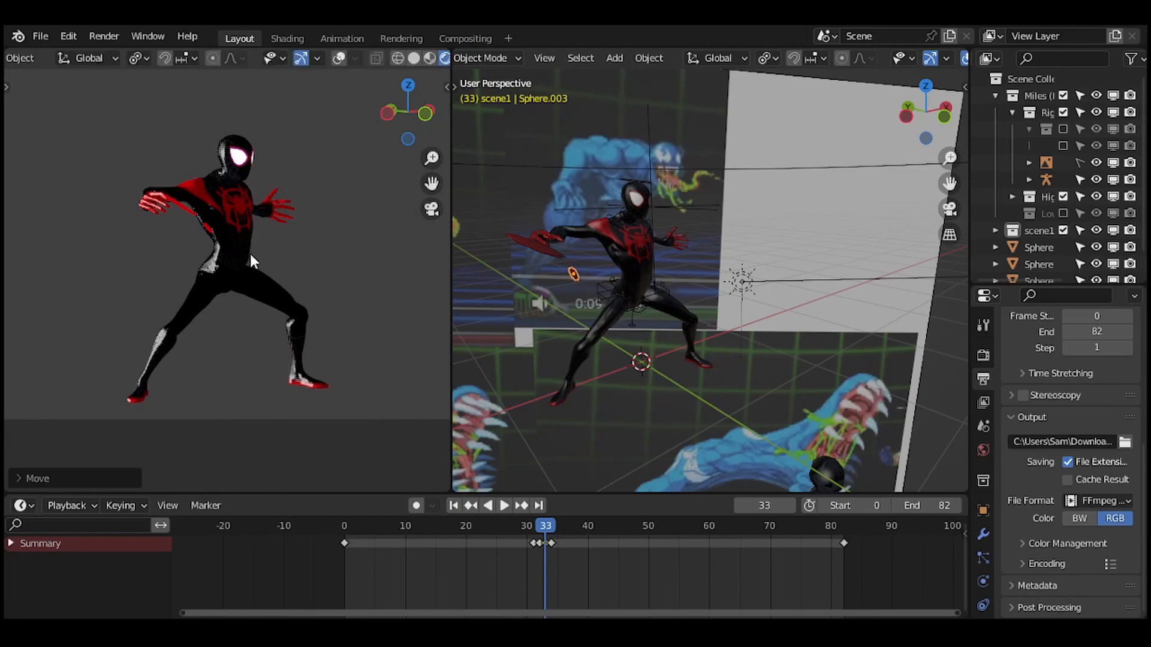
Shorten the original red streak on frame 33 by scaling it down along local X.
left_click(186, 208)
key("s")
key("x")
key("x")
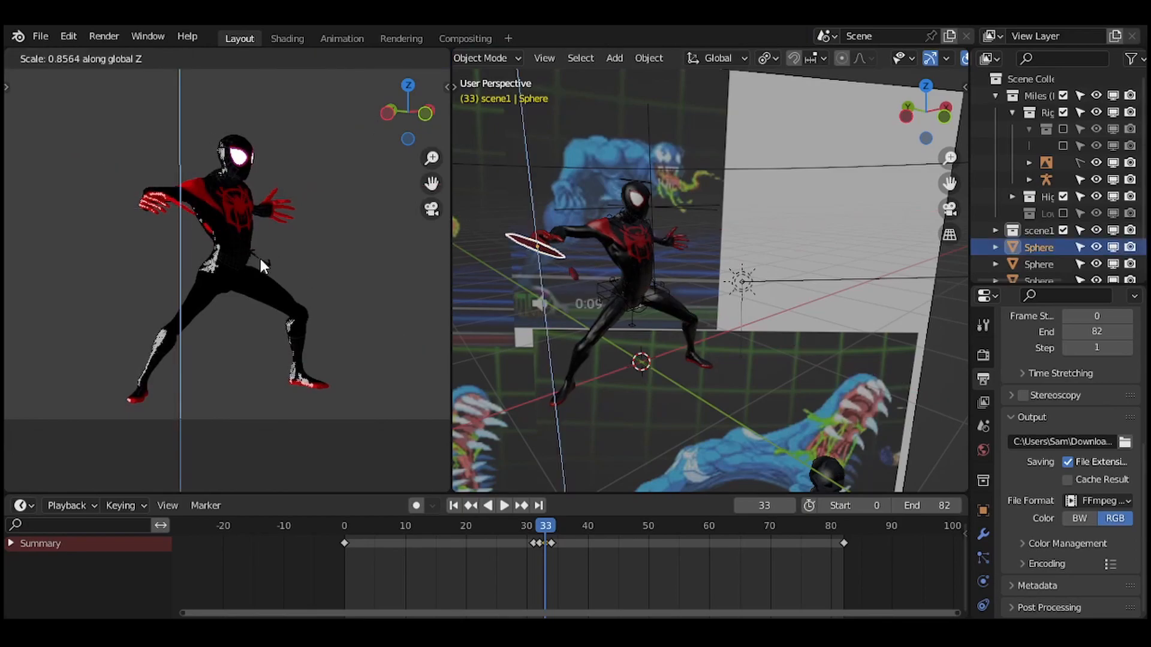
left_click(248, 248)
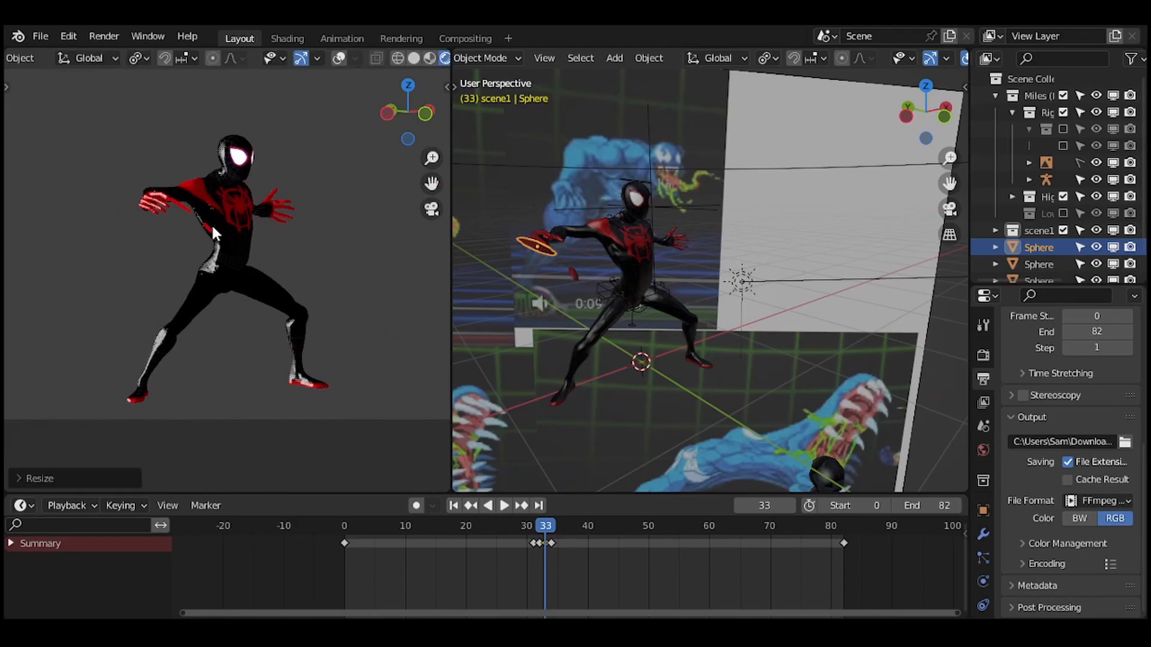
Move the small red duplicate closer to the shortened streak and keyframe its location, rotation and scale on frame 33.
key("shift+d")
left_click(229, 242)
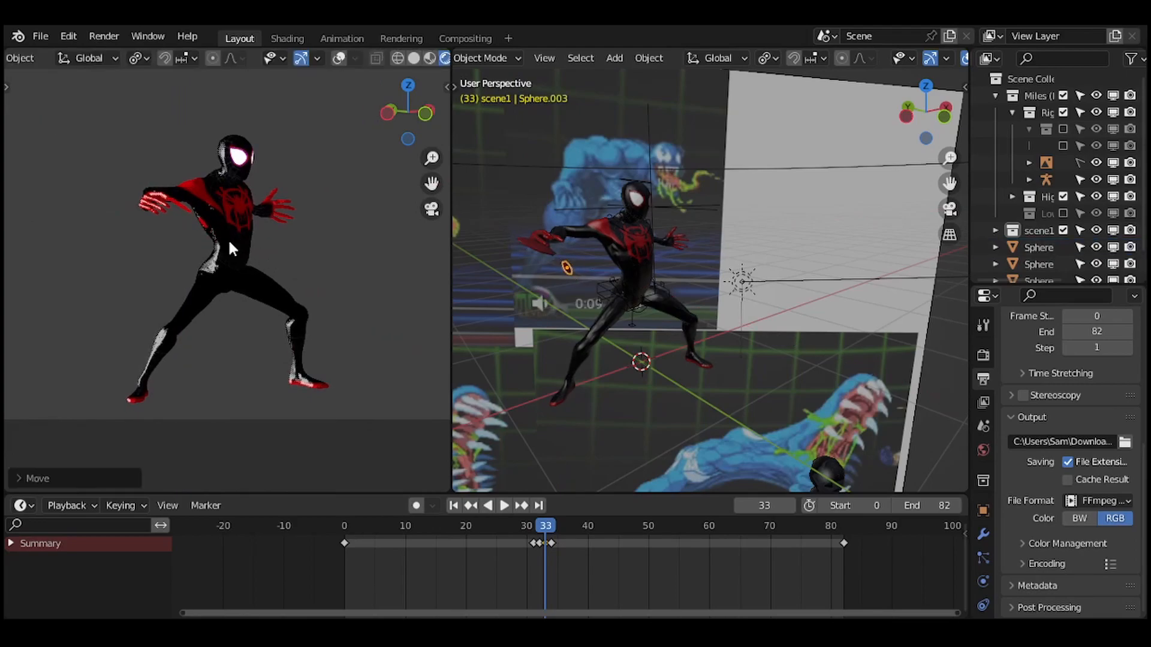
key("i")
left_click(537, 527)
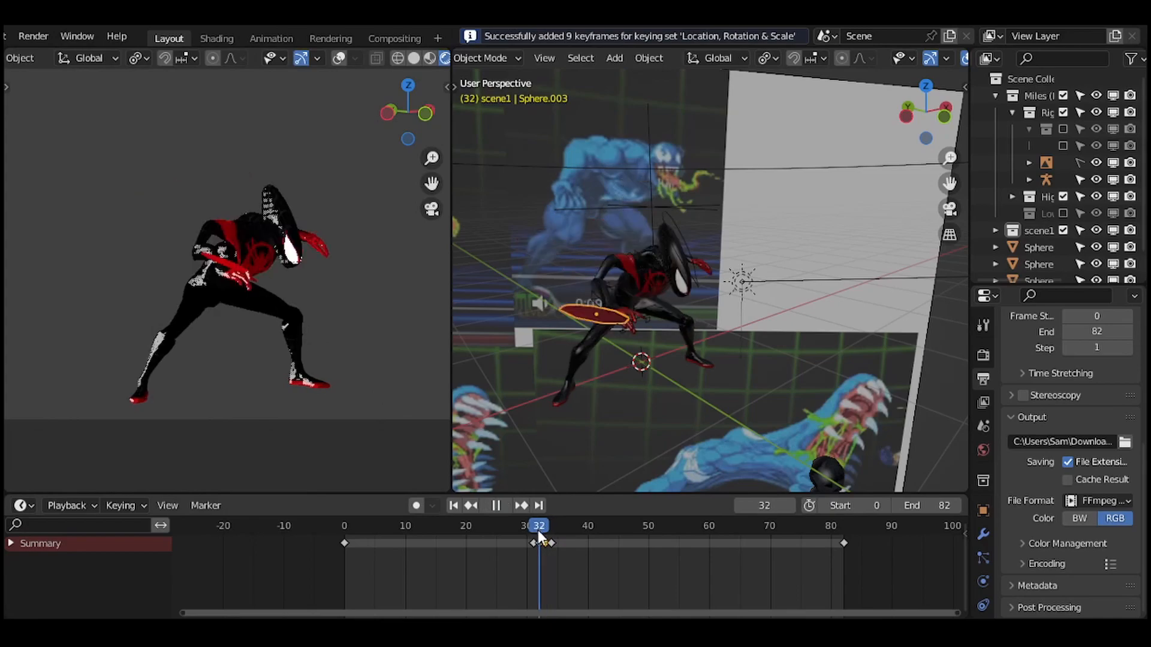
key("g")
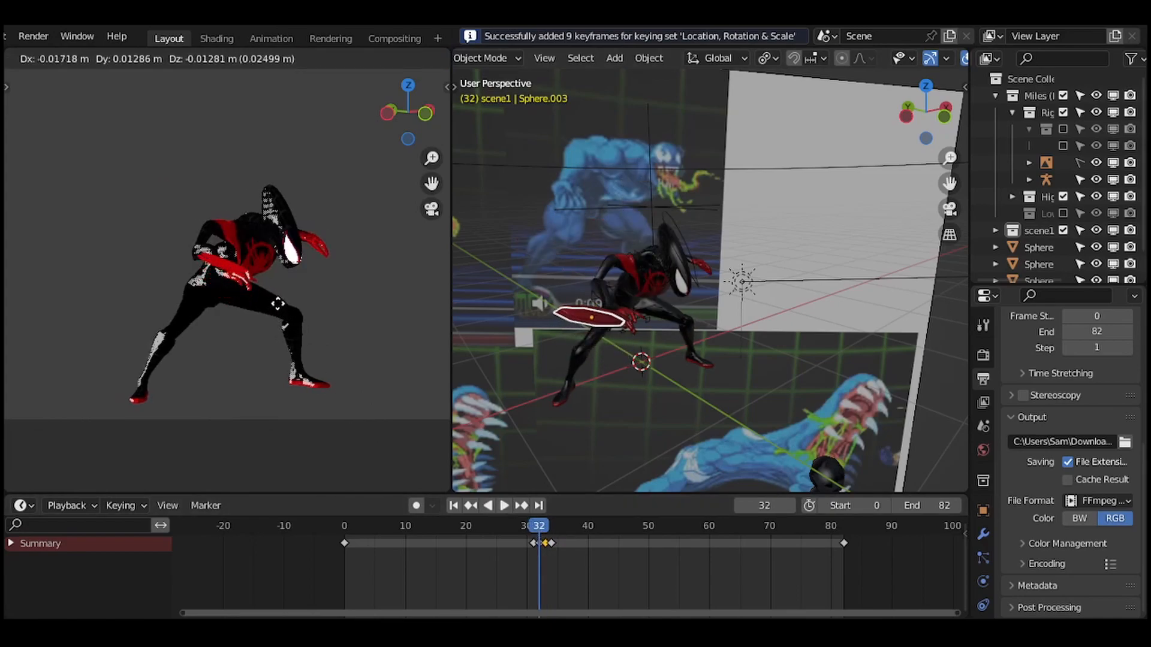
left_click(291, 339)
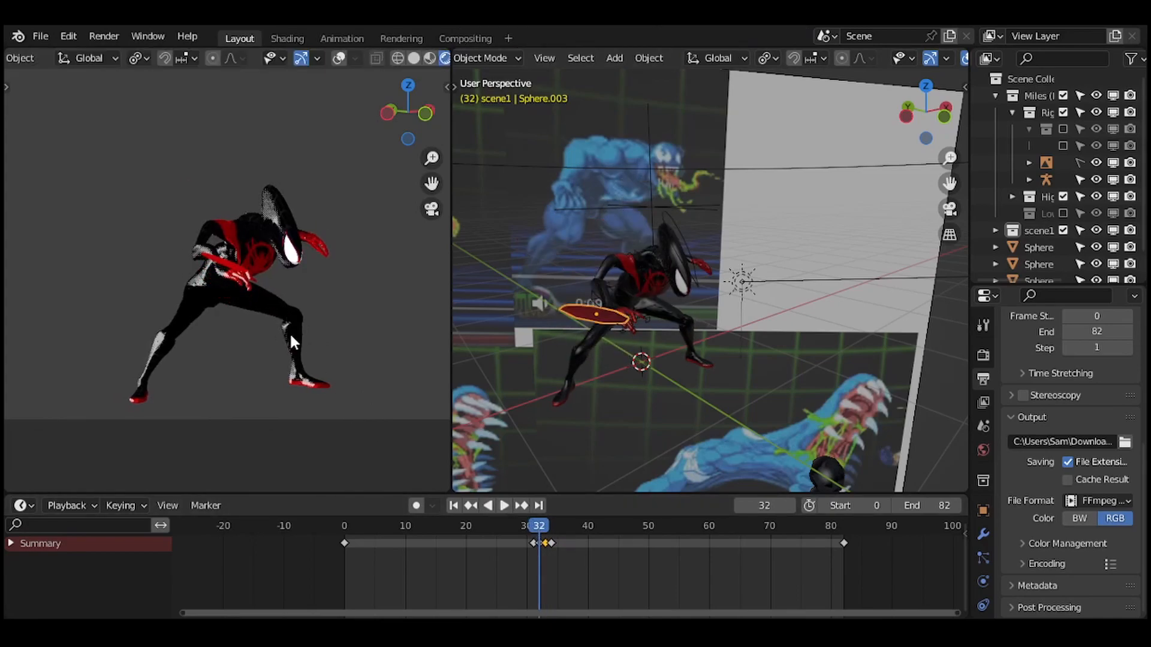
Play and scrub through the swing around frame 32 to check the timing and look of the red streaks.
key("space")
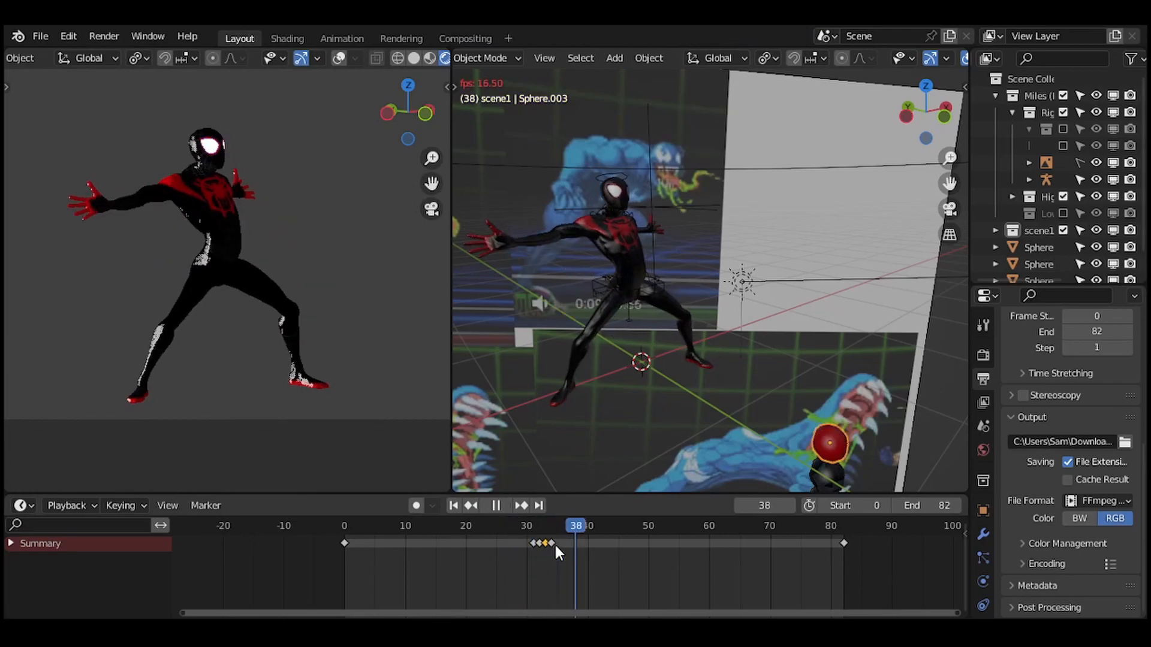
left_click_drag(519, 523, 552, 539)
left_click(505, 525)
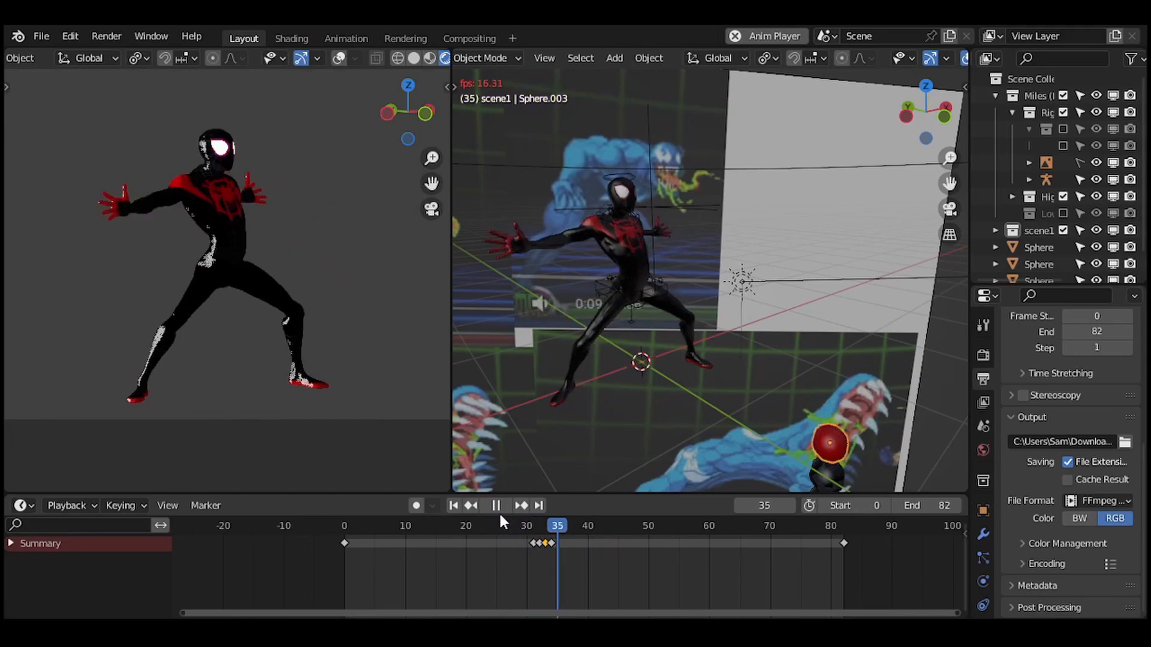
left_click_drag(515, 519, 538, 526)
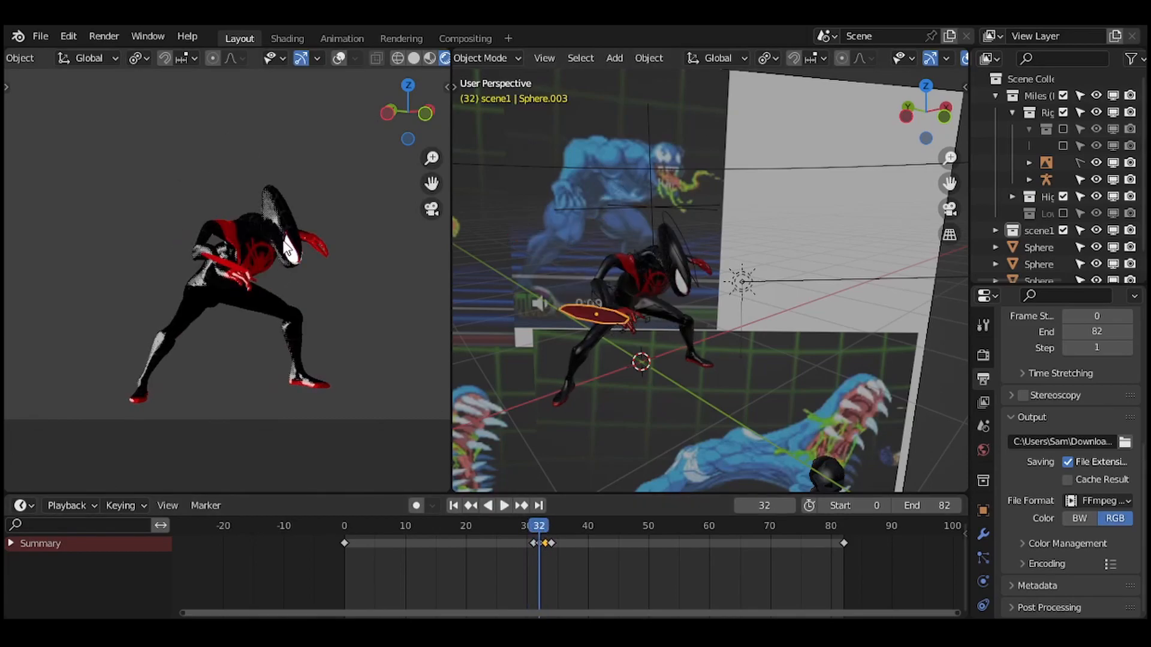
key("space")
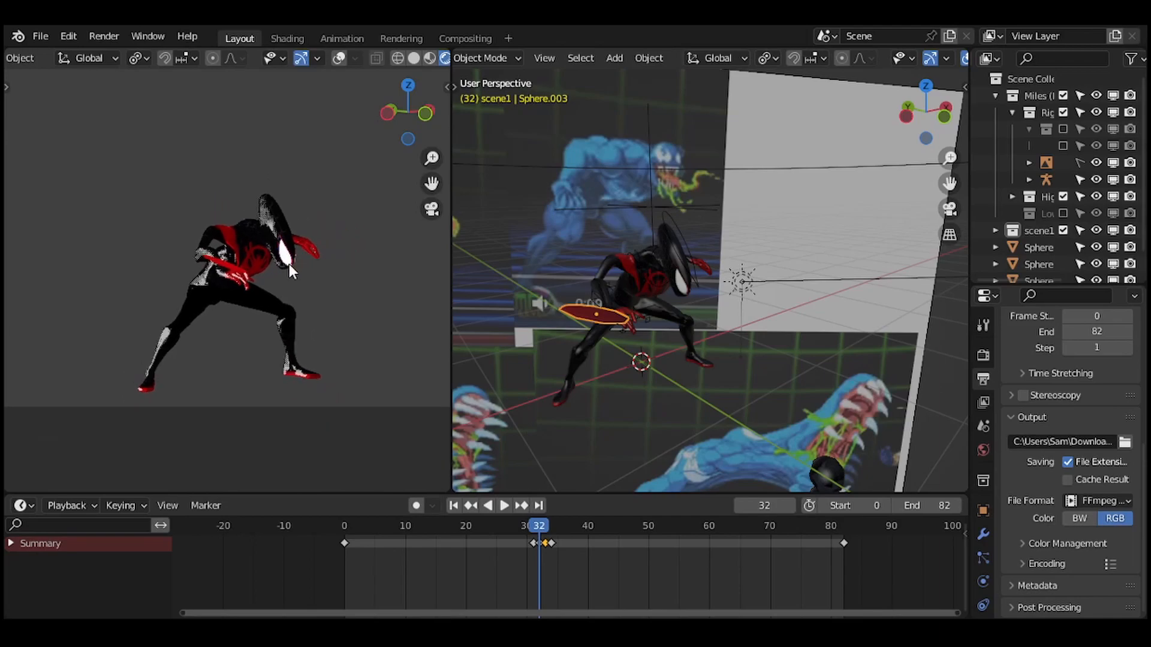
left_click(508, 525)
key("space")
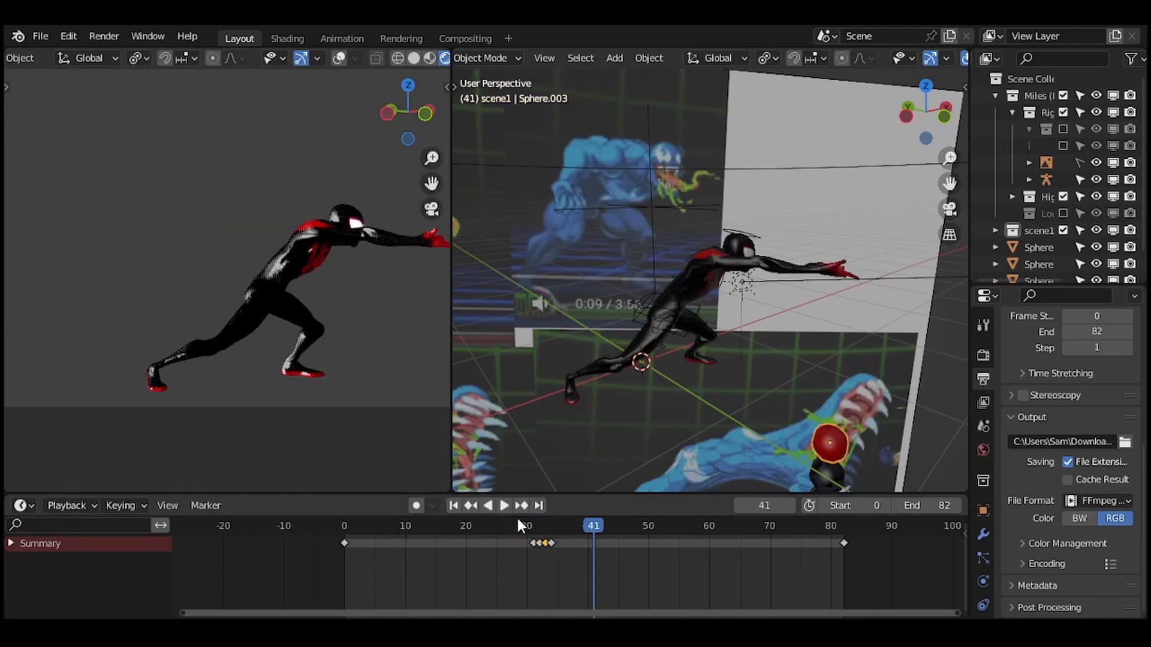
On frame 31, select the off-camera black sphere and move it beside the character's front leg.
mouse_move(527, 525)
left_mouse_down()
mouse_move(543, 526)
mouse_move(500, 522)
mouse_move(534, 531)
left_mouse_up()
scroll(377, 332, "down", 3)
left_click(358, 431)
scroll(386, 398, "up", 2)
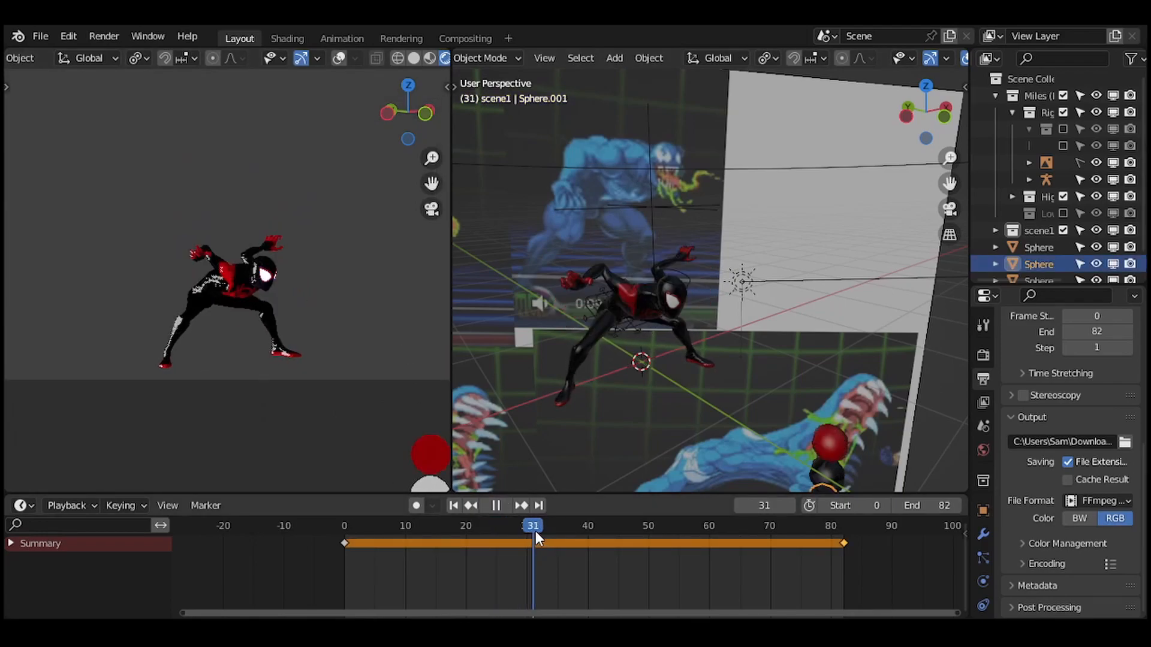
key("g")
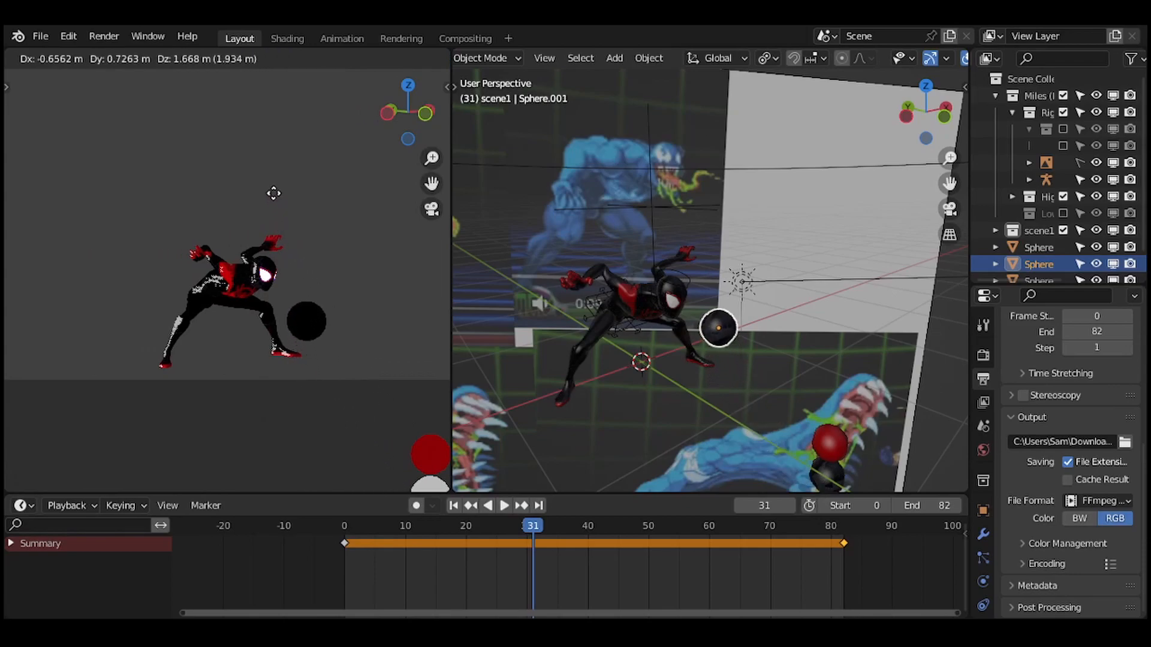
left_click(394, 336)
Squash the black sphere along the X axis and resize it along local Z on frame 31.
key("s")
key("x")
left_click(358, 337)
key("s")
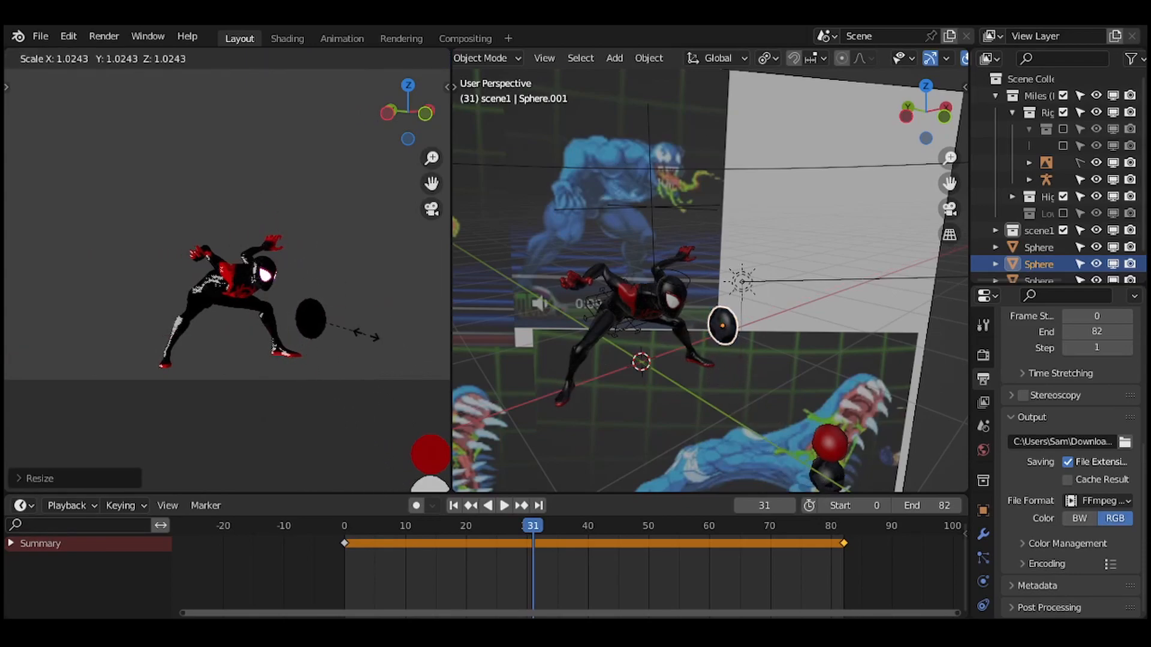
key("z")
key("z")
left_click(357, 325)
Rotate the black sphere freely with Trackball and move it over the character's head.
key("r")
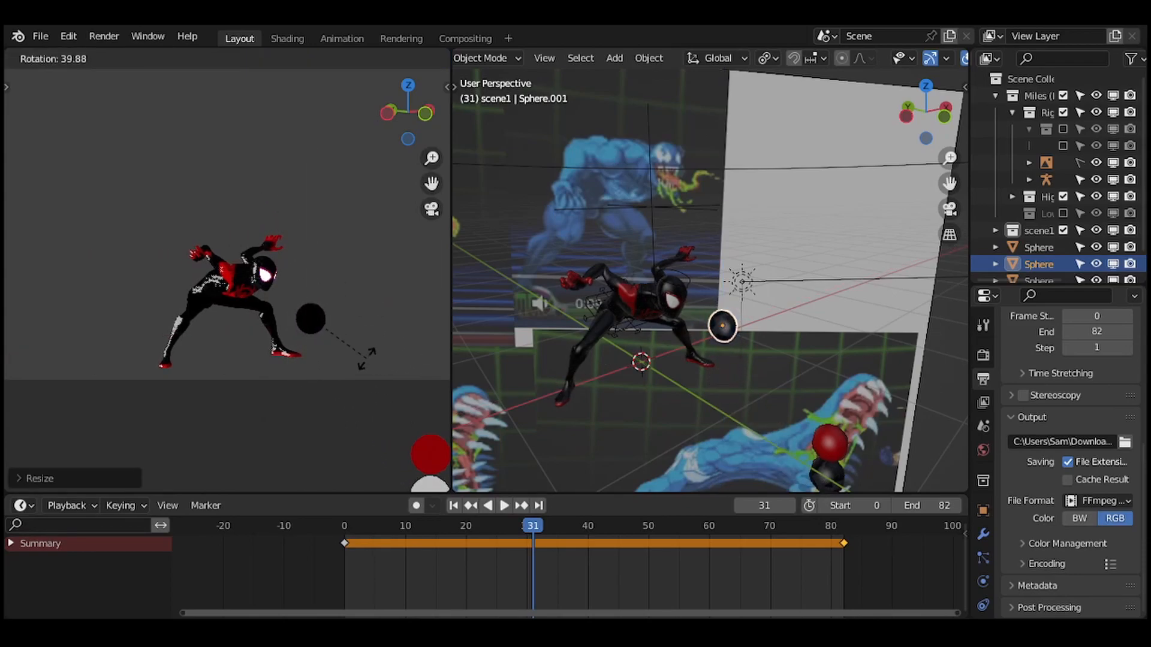
key("r")
left_click(337, 352)
key("g")
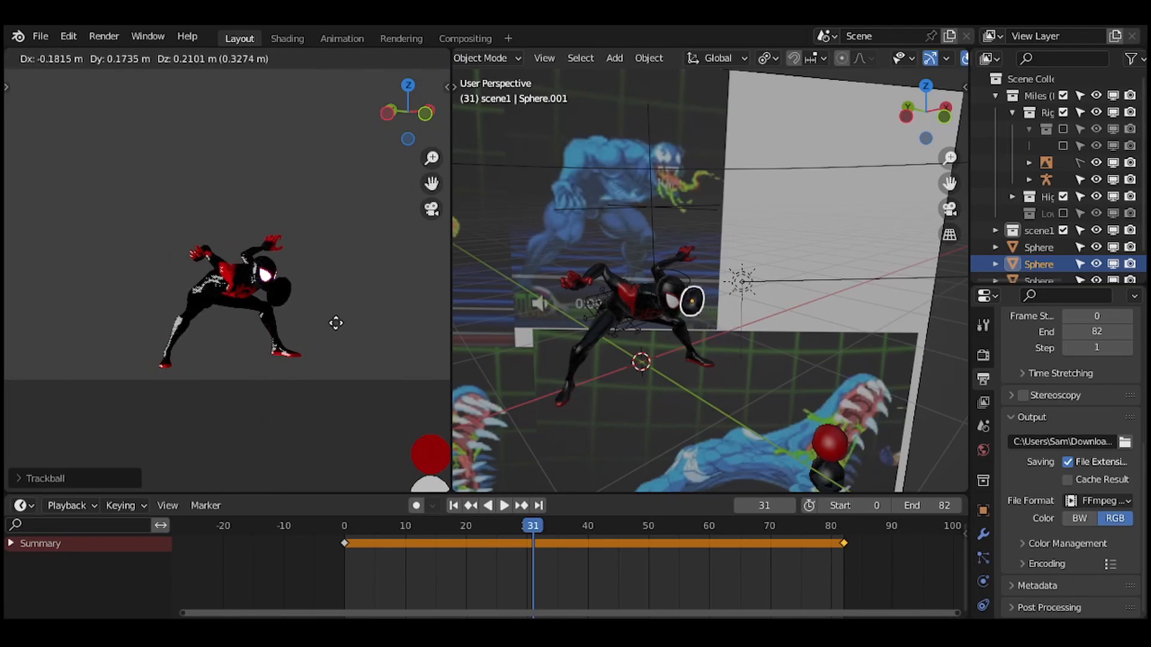
left_click(331, 314)
Move the black sphere across the horizontal plane, with global Z locked, so it sits in front of the character toward the camera.
middle_click_drag(329, 311, 302, 351)
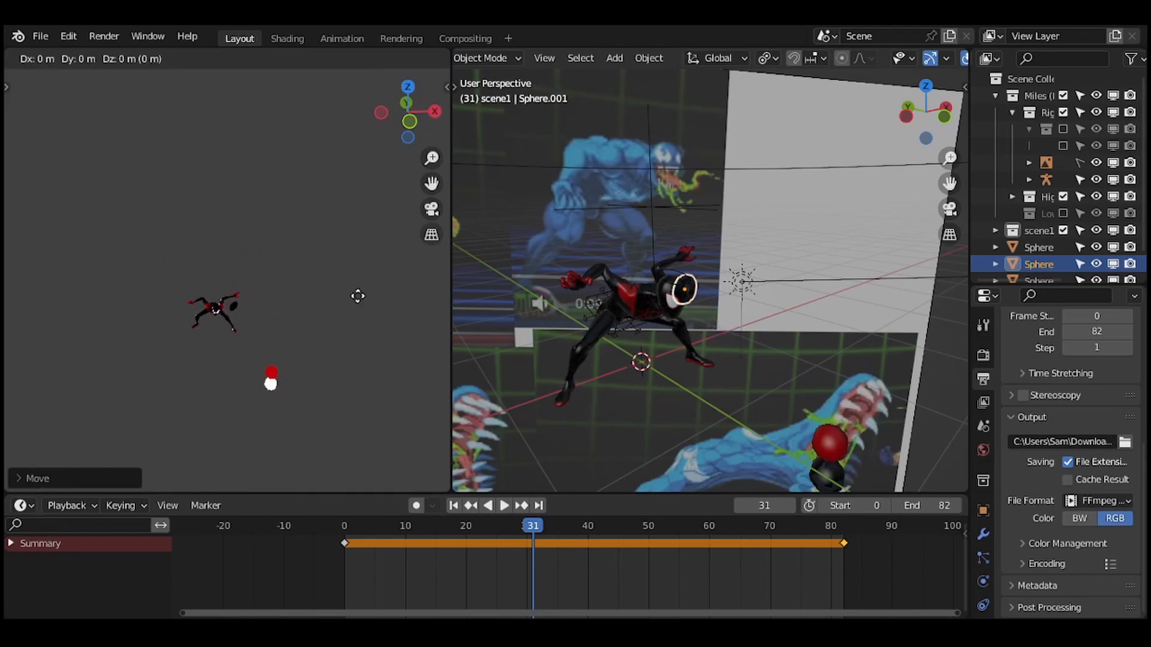
key("x")
right_click(351, 314)
key("g")
key("shift+z")
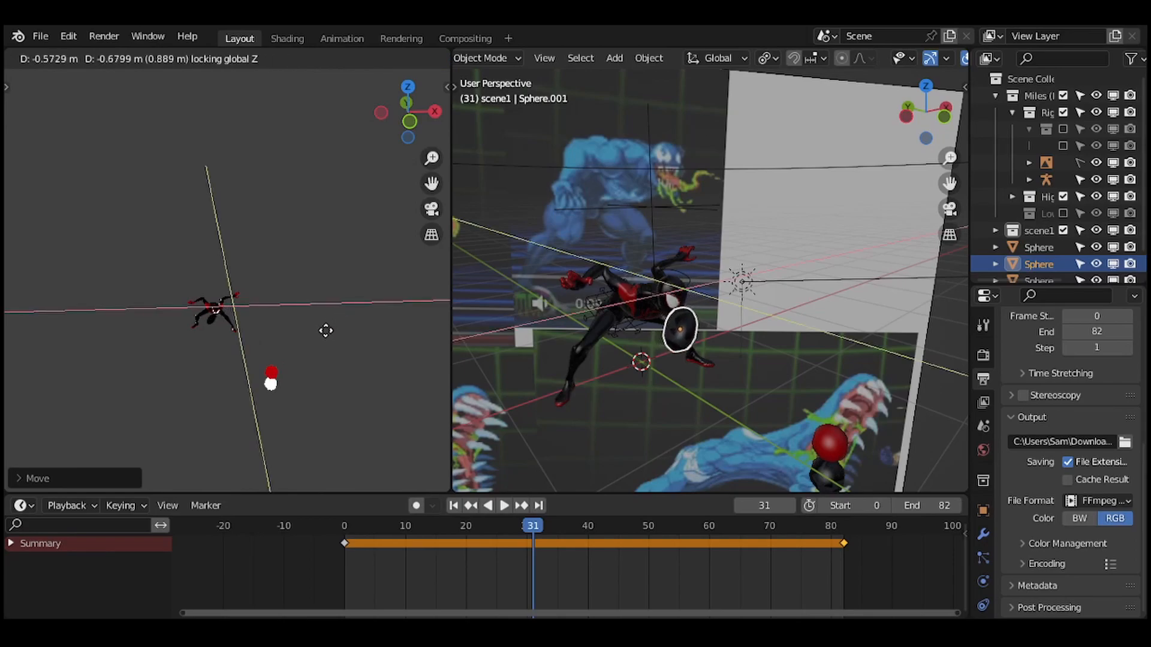
left_click(335, 318)
From the camera view, move and rotate the black sphere until it sits tilted just beside the character's face.
key("KP_0")
scroll(340, 311, "up", 3)
key("g")
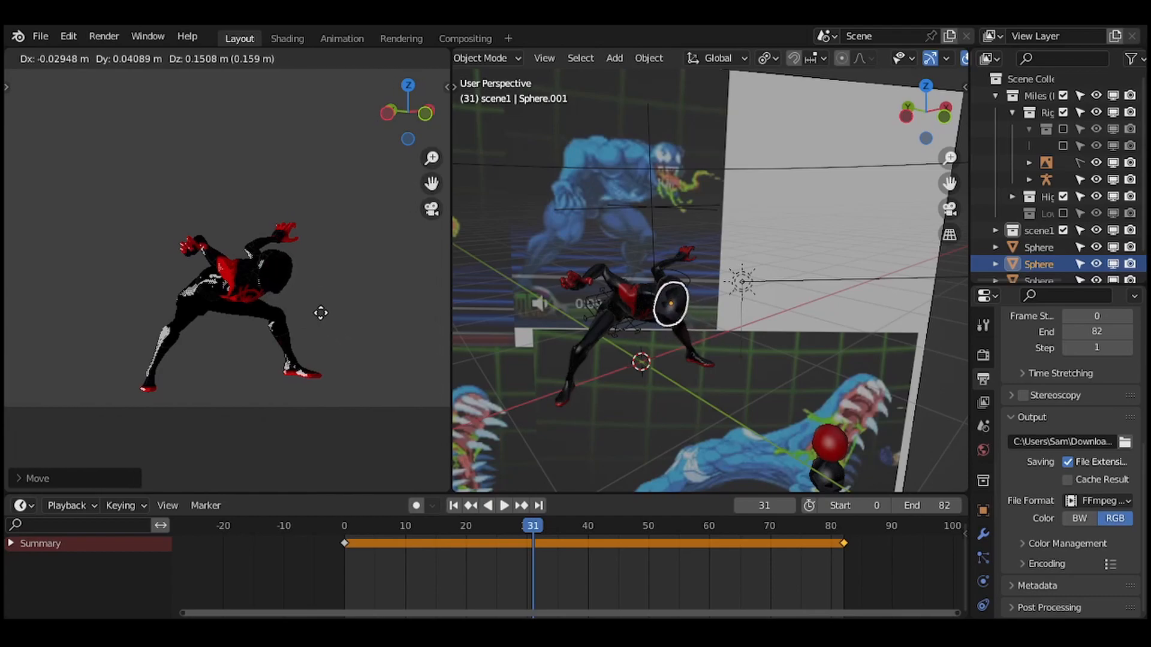
left_click(336, 326)
key("r")
left_click(348, 313)
key("g")
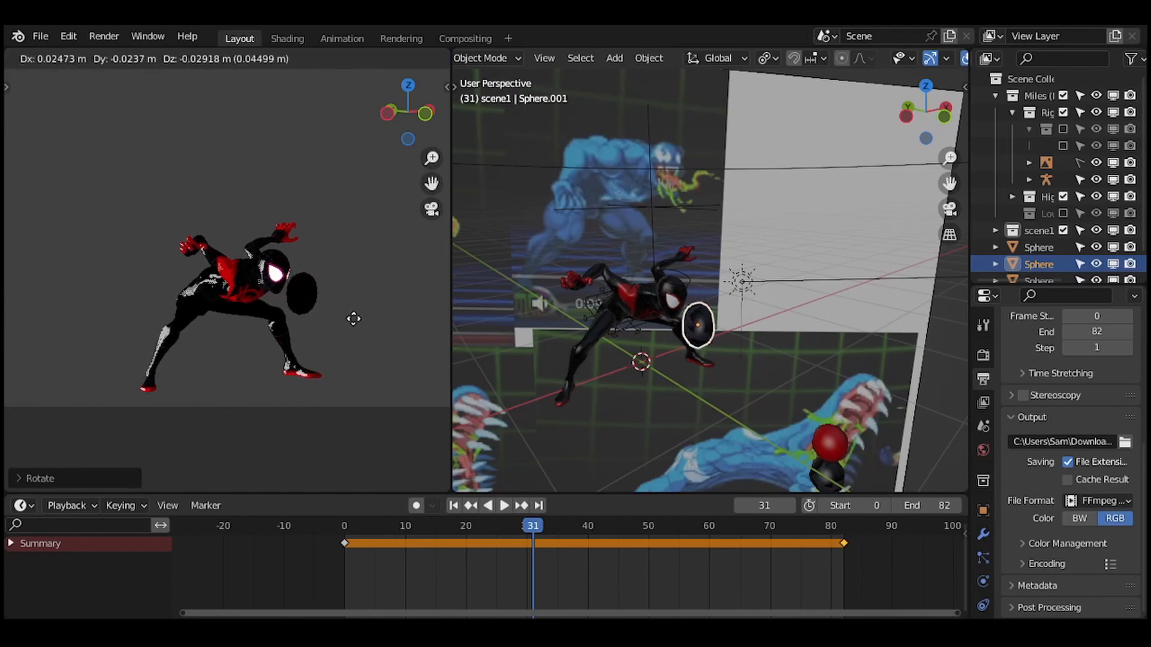
left_click(355, 320)
key("g")
left_click(352, 321)
key("r")
left_click(351, 341)
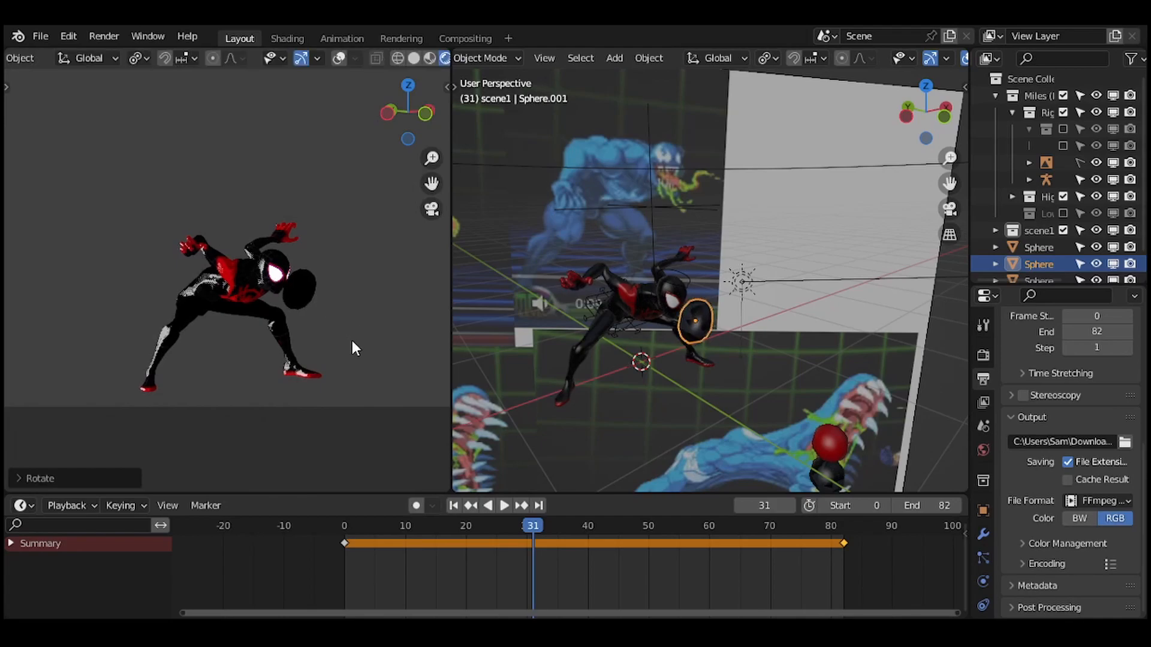
key("g")
left_click(353, 341)
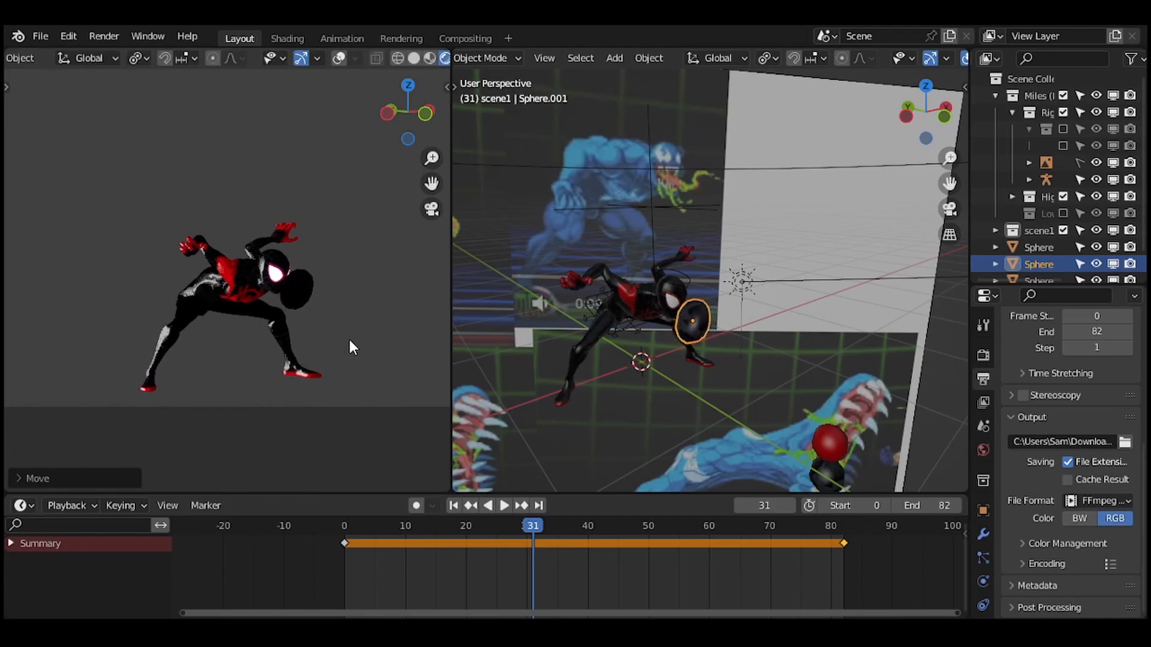
Place the black sphere over the character's head, keyframe its location, rotation and scale on frame 31, and scale it down slightly.
key("g")
left_click(338, 329)
key("r")
left_click(342, 315)
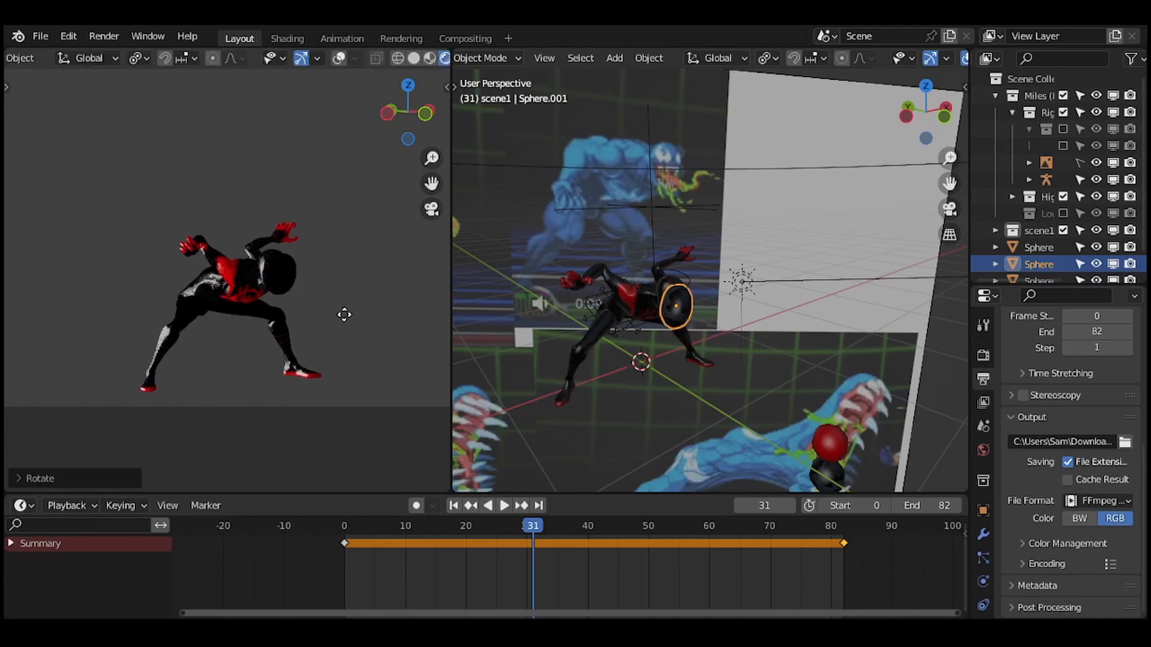
key("g")
left_click(342, 314)
key("i")
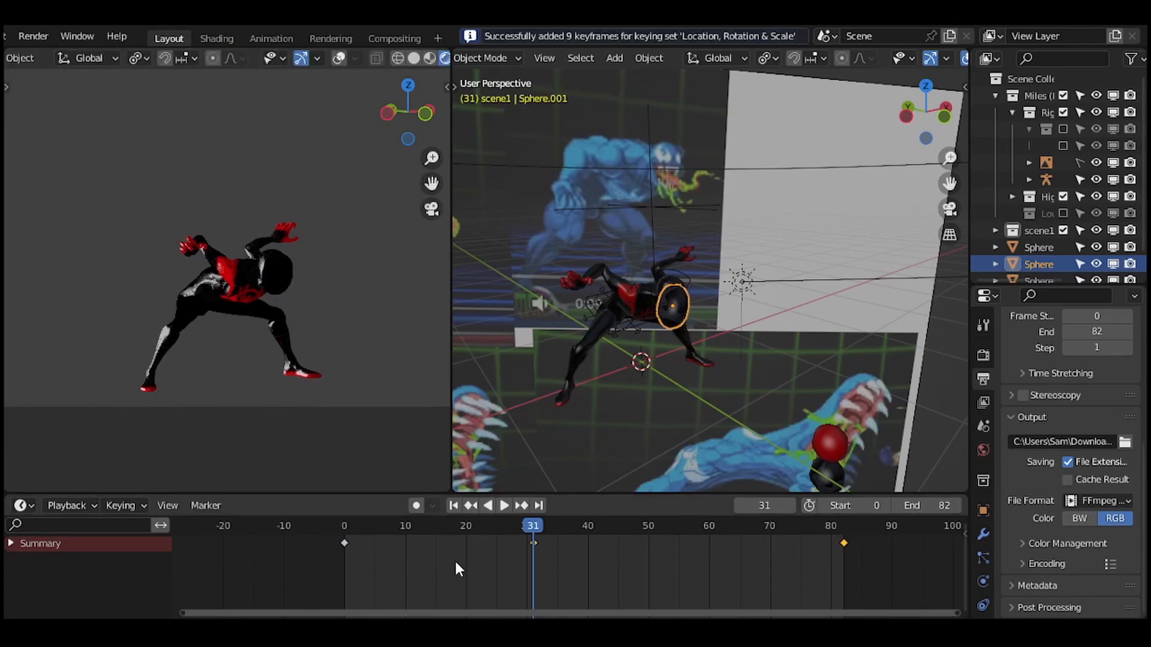
scroll(473, 557, "up", 4)
key("s")
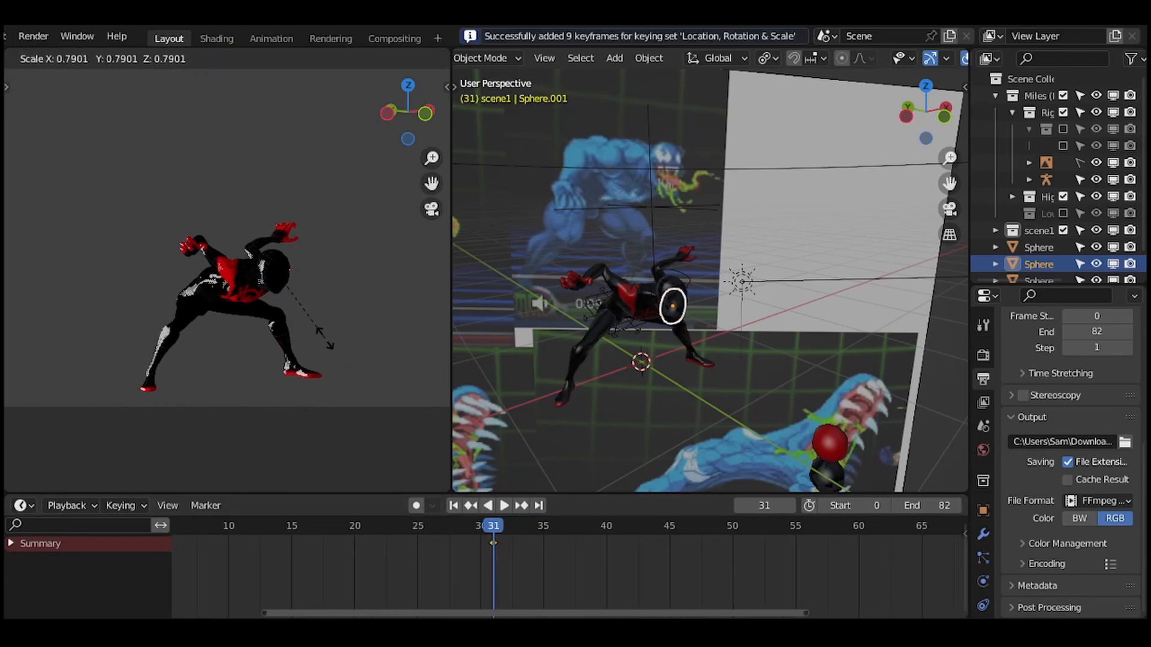
left_click(327, 338)
Duplicate the black sphere's off-camera keyframe from frame 0 to frame 30.
scroll(424, 541, "down", 4)
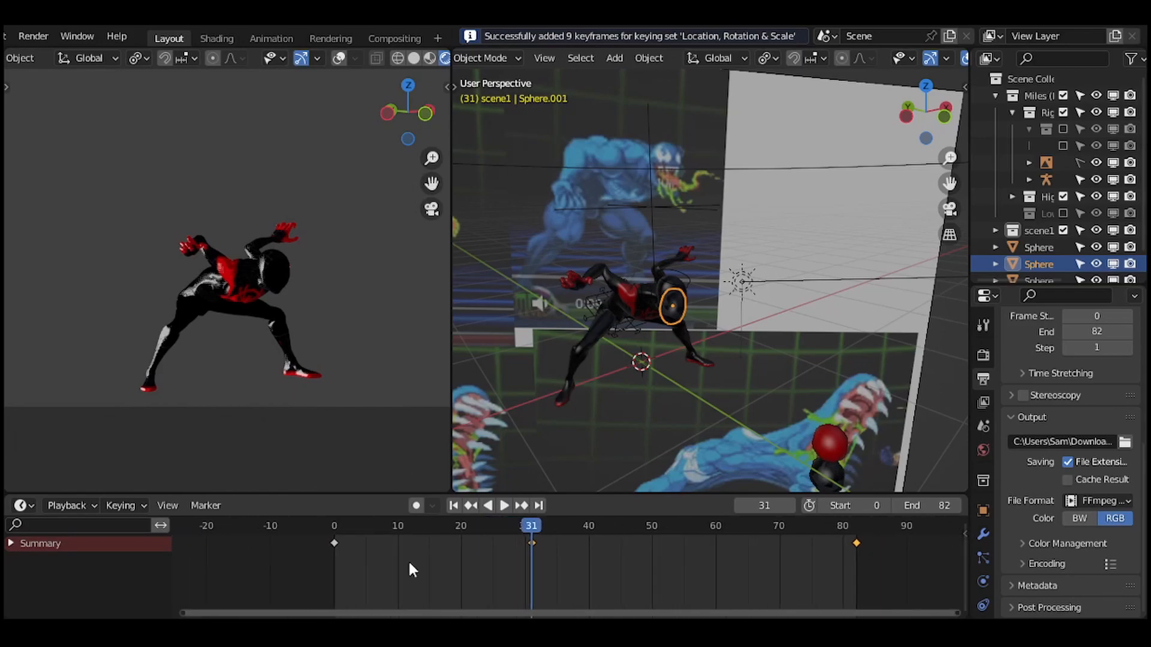
left_click(339, 543)
key("shift+d")
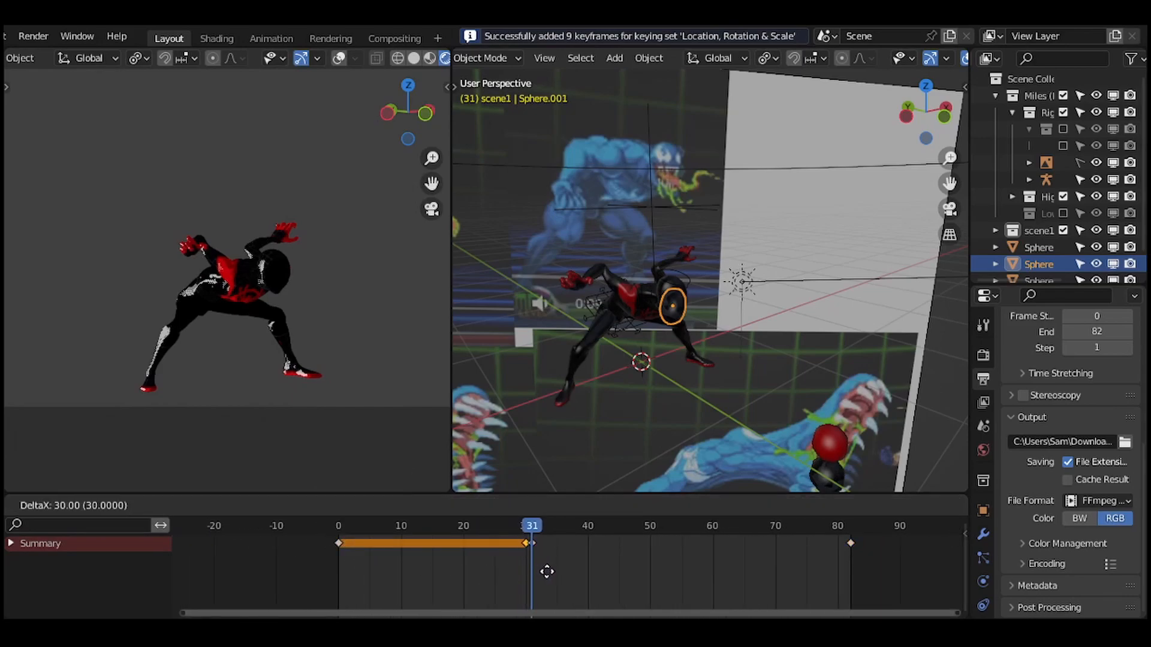
left_click(547, 572)
scroll(512, 555, "up", 5)
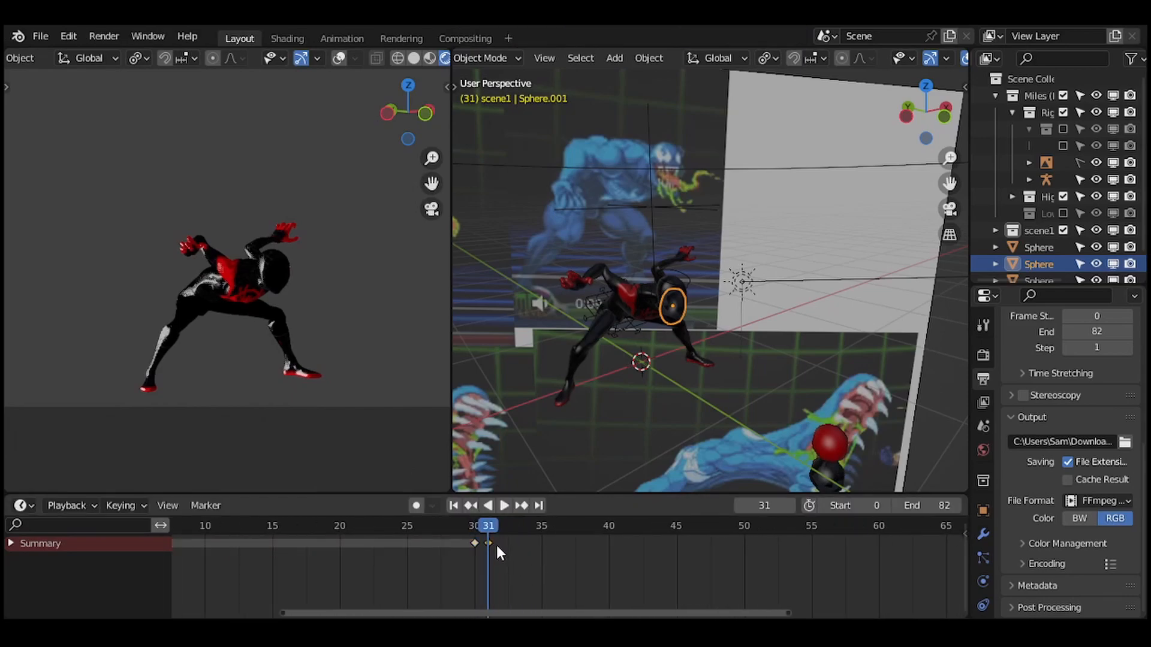
Shift the black sphere's shaped keyframe to frame 33 and the off-camera keyframe before it to frame 32.
left_click(498, 528)
key("g")
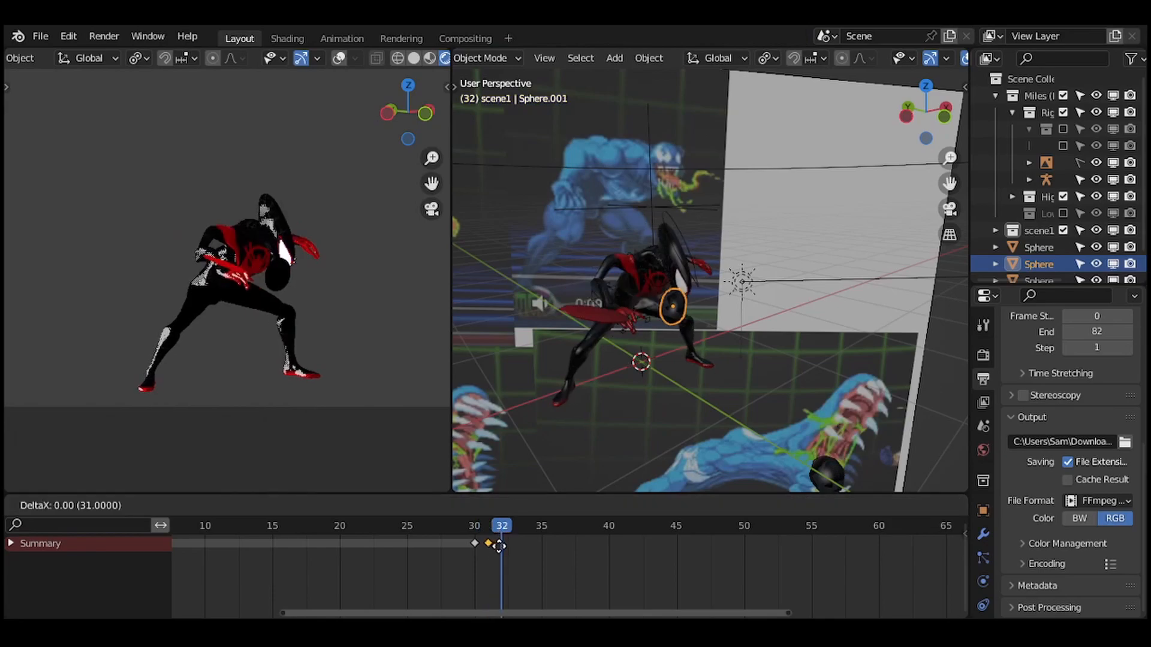
left_click(502, 544)
key("g")
left_click_drag(467, 536, 506, 534)
left_click(495, 547)
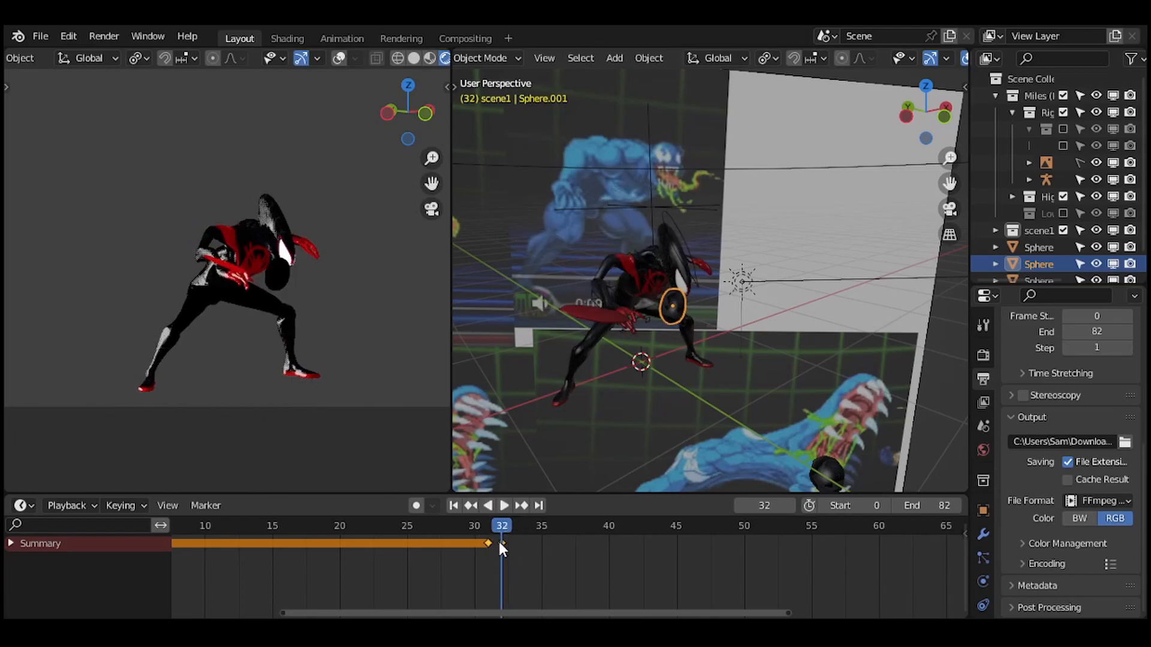
key("g")
left_click(500, 532)
key("space")
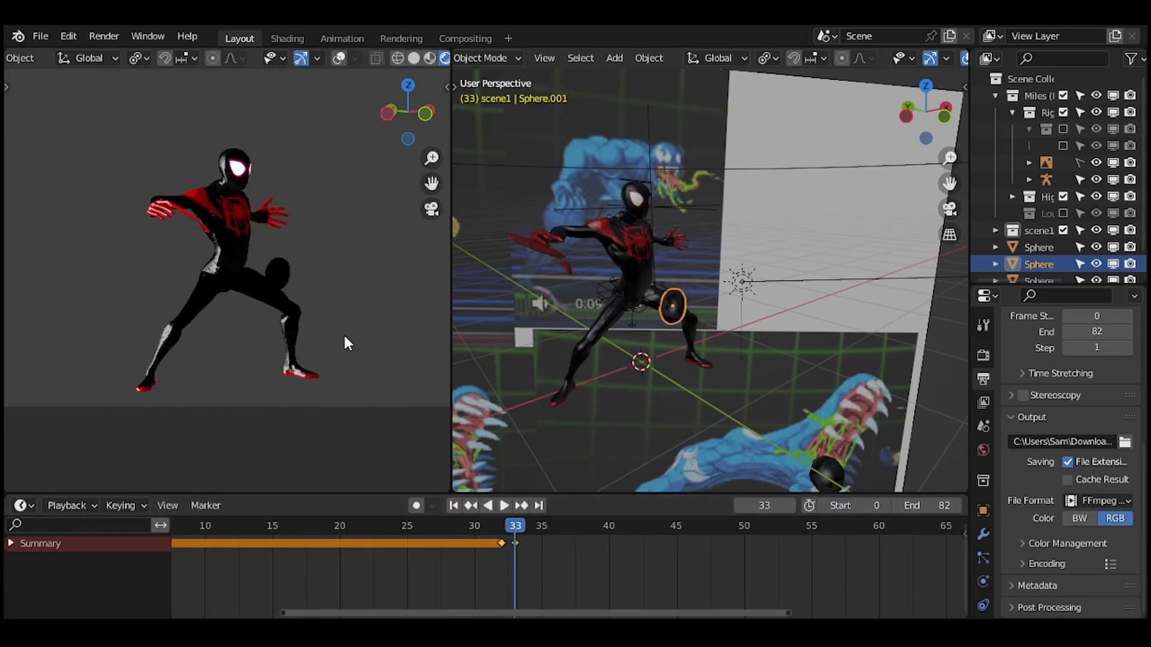
On frame 33, place the black sphere above the front thigh, rotate it, narrow it along local Y and keyframe it.
key("g")
left_click(353, 300)
key("r")
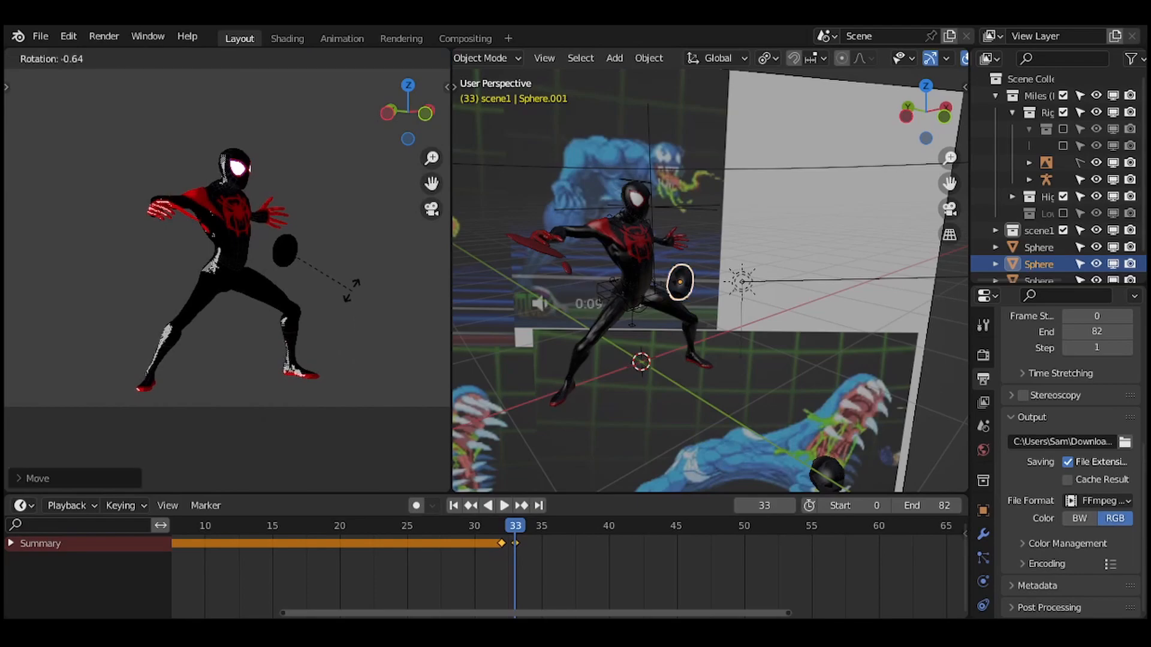
left_click(344, 302)
key("s")
key("y")
key("y")
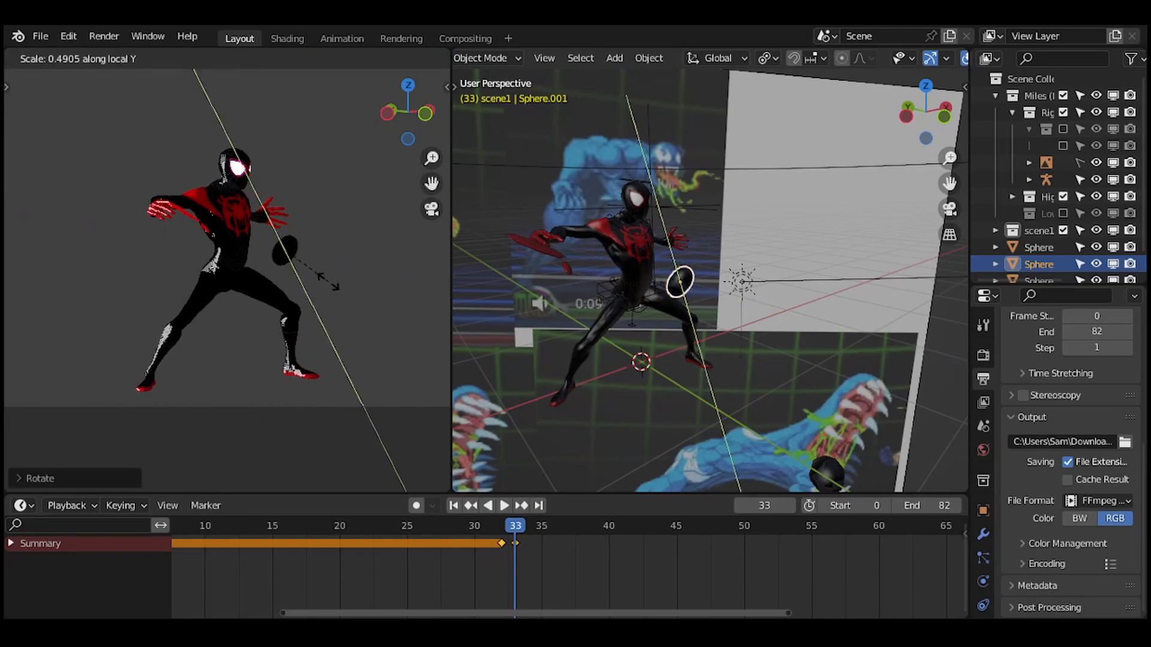
left_click(329, 285)
key("i")
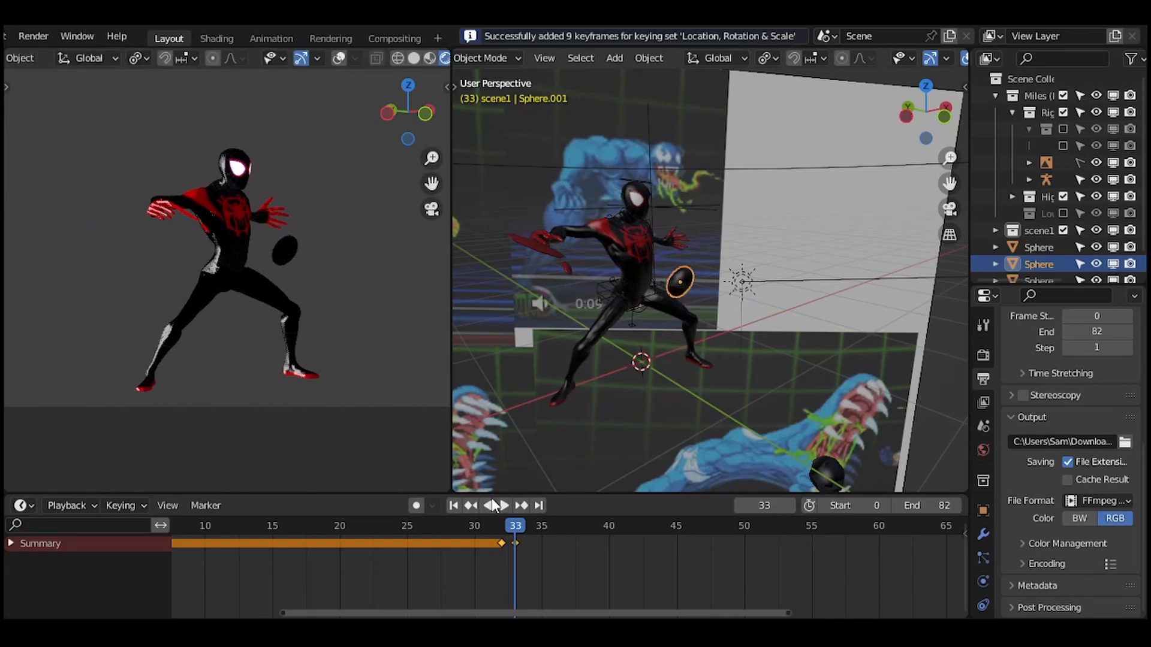
Play through the swing and bracket it with off-camera keyframes on frames 31 and 34.
mouse_move(502, 544)
left_mouse_down()
mouse_move(529, 544)
mouse_move(531, 526)
mouse_move(504, 529)
left_mouse_up()
key("space")
key("space")
key("space")
left_click(503, 543)
key("g")
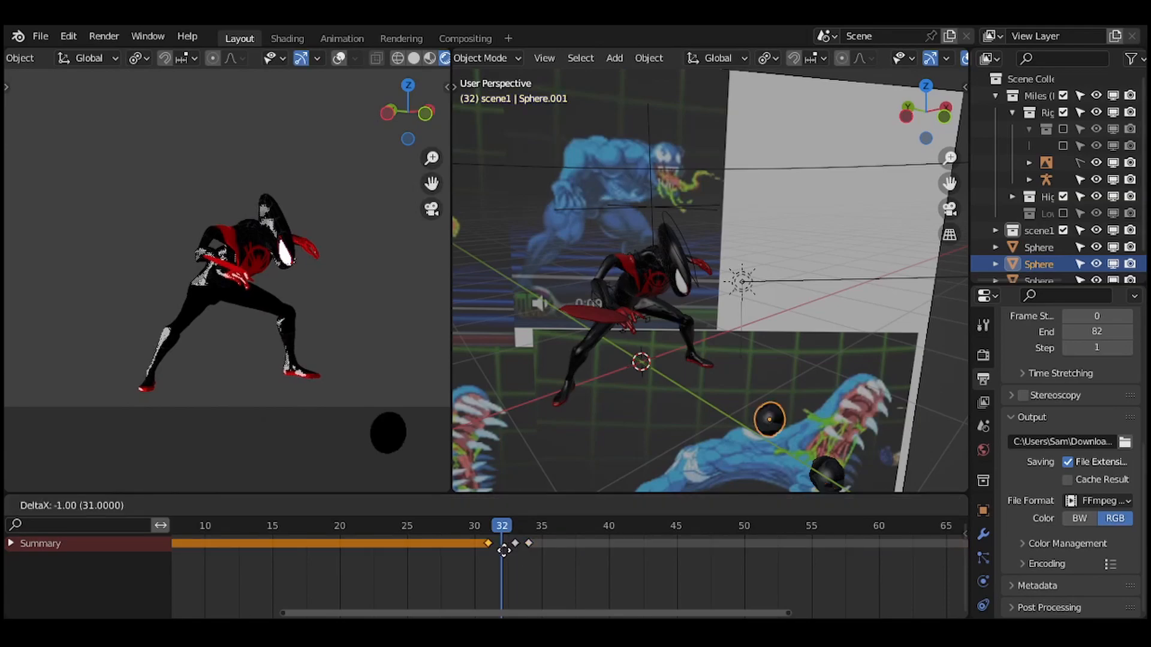
left_click(505, 533)
Duplicate the frame 33 keyframe to frame 32 and move the black sphere just below the character's face.
key("shift+d")
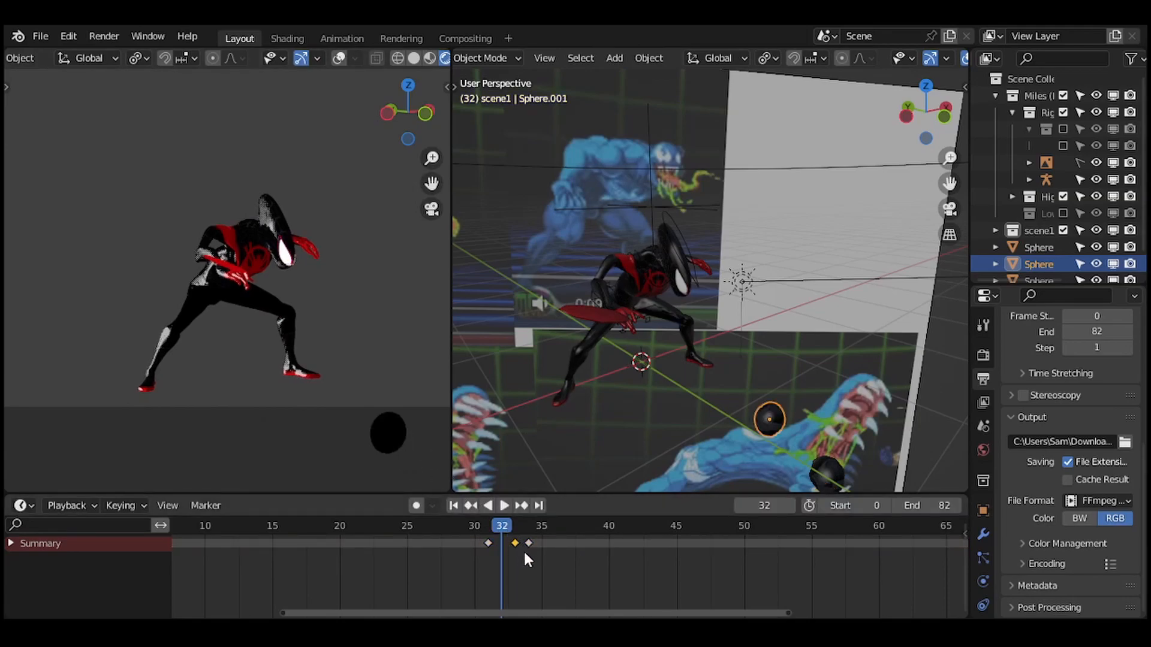
left_click(521, 553)
key("g")
left_click(321, 295)
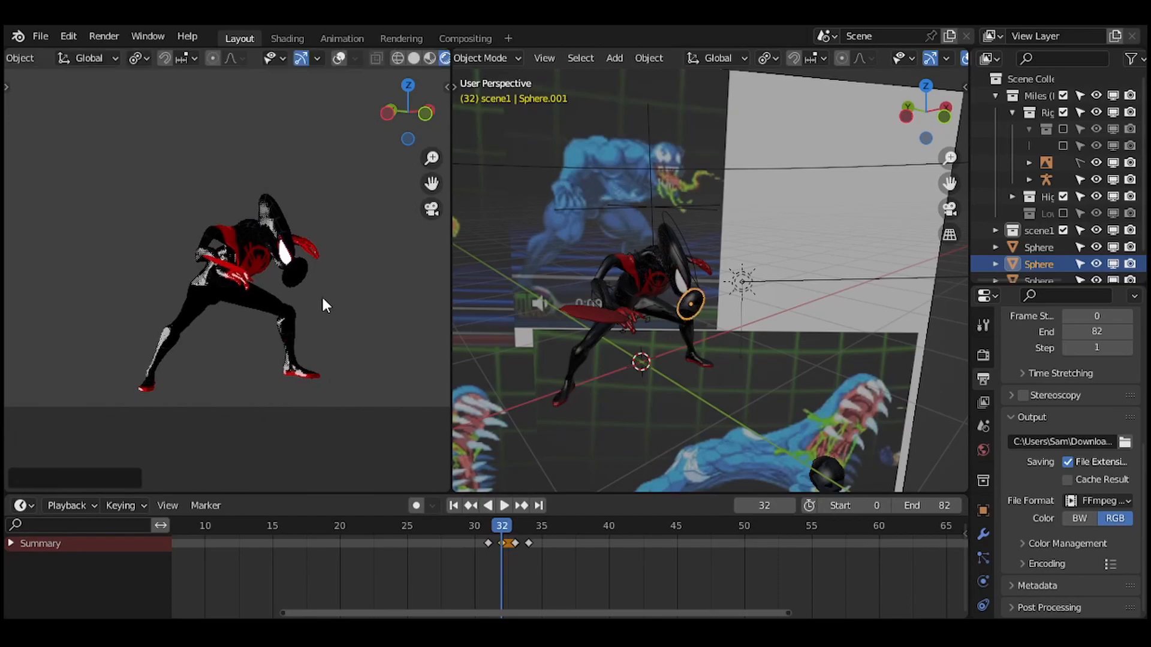
Shrink the black sphere, rotate and nudge it under the face, and keyframe it on frame 32.
key("s")
left_click(319, 285)
key("r")
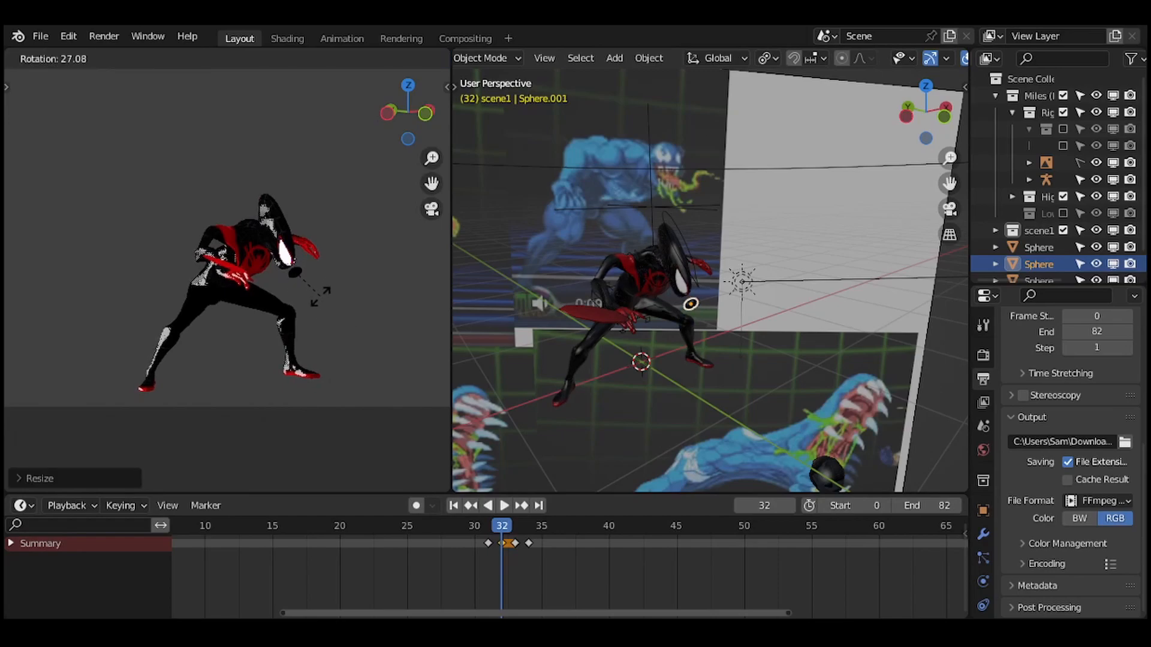
left_click(322, 295)
key("g")
left_click(317, 298)
key("i")
Move the off-camera keyframe from frame 34 to frame 35 and duplicate the frame 33 keyframe to frame 34.
left_click_drag(499, 530, 530, 529)
left_click(534, 543)
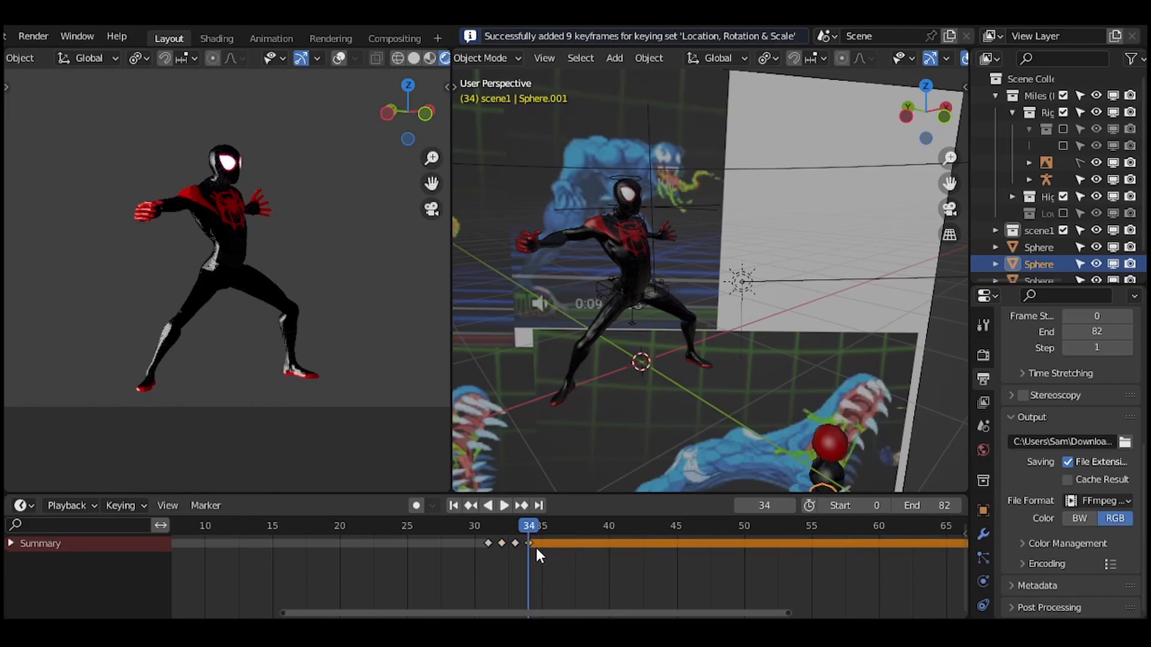
key("g")
left_click(549, 554)
left_click(516, 542)
key("shift+d")
left_click(537, 553)
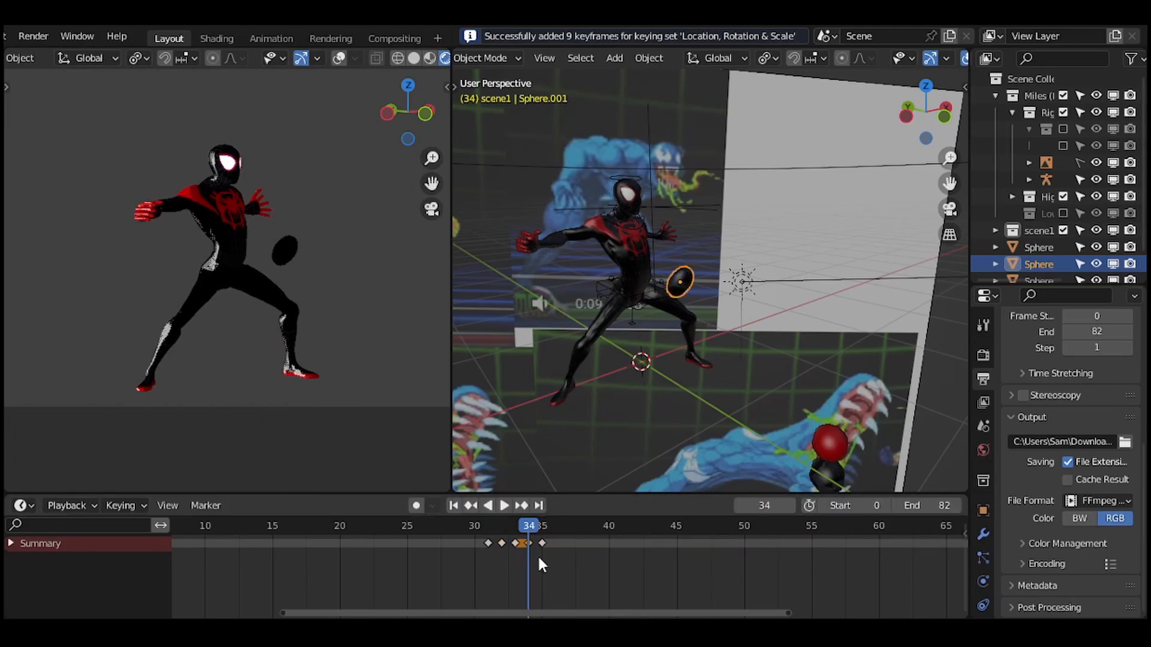
On frame 34, move the black sphere beneath the character's front hand, shrink and rotate it, and keyframe it.
key("g")
left_click(361, 310)
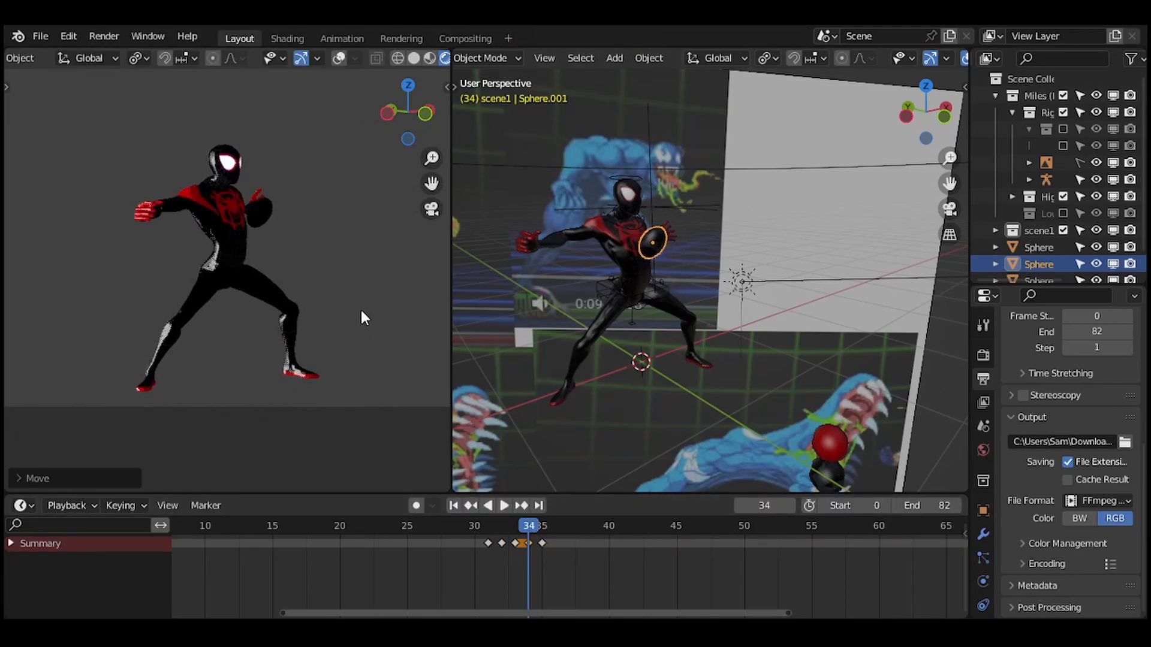
key("s")
left_click(324, 247)
key("r")
left_click(329, 237)
key("g")
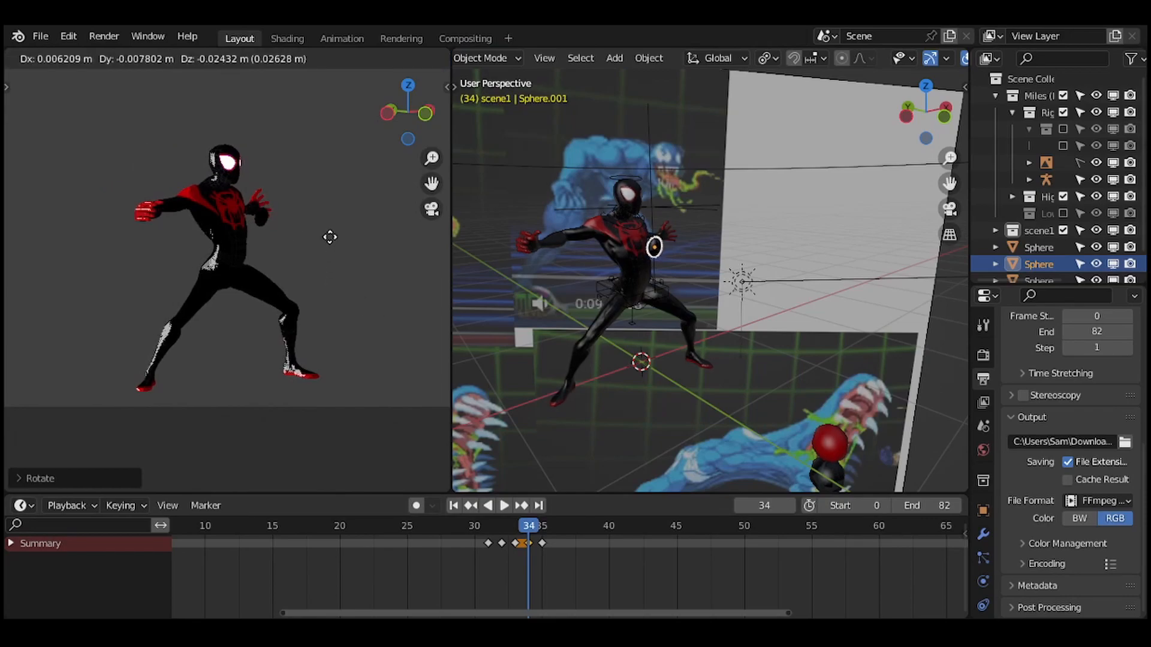
left_click(334, 255)
key("i")
Review the swing, then on frame 33 rotate the black sphere and stretch it along its local axis below the front hand.
key("space")
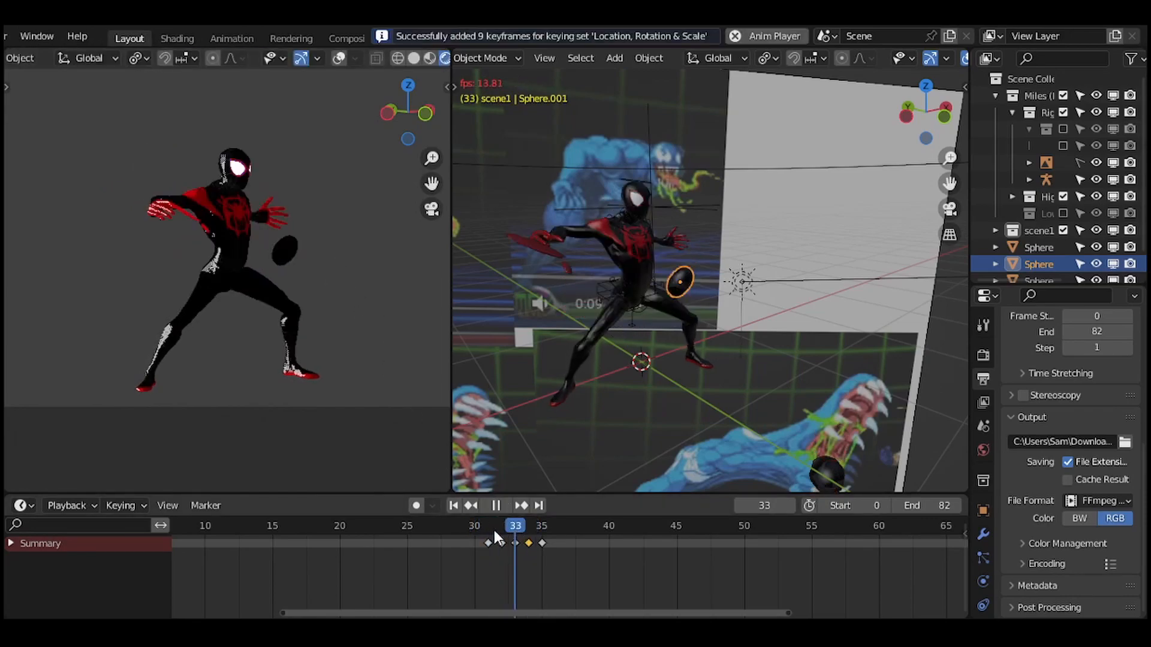
mouse_move(499, 527)
left_mouse_down()
mouse_move(488, 527)
mouse_move(530, 532)
mouse_move(502, 529)
mouse_move(513, 527)
left_mouse_up()
key("r")
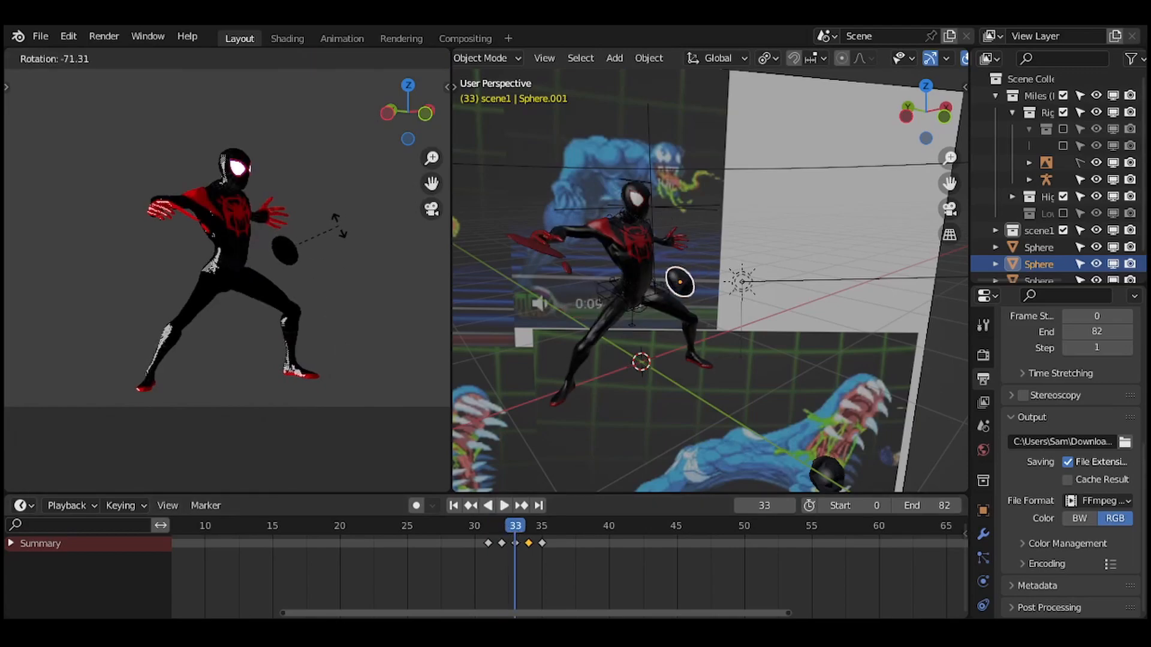
left_click(335, 225)
key("s")
key("x")
key("x")
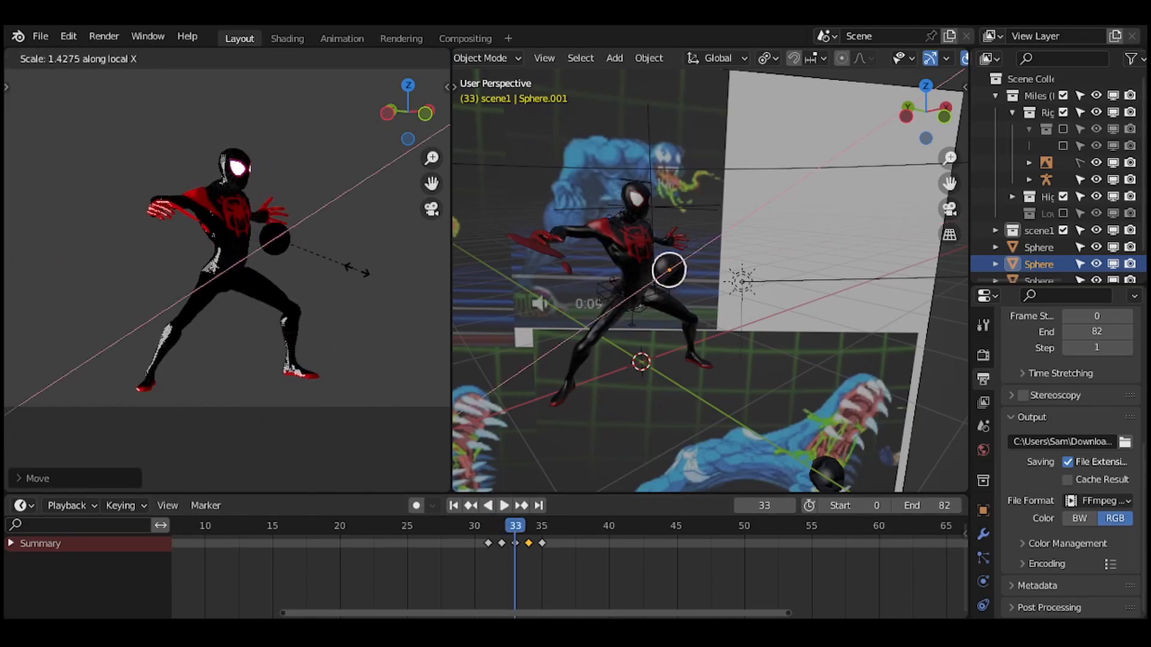
key("z")
key("z")
left_click(366, 278)
Thin the black sphere by scaling it on every local axis except Z, and keyframe it on frame 33.
key("s")
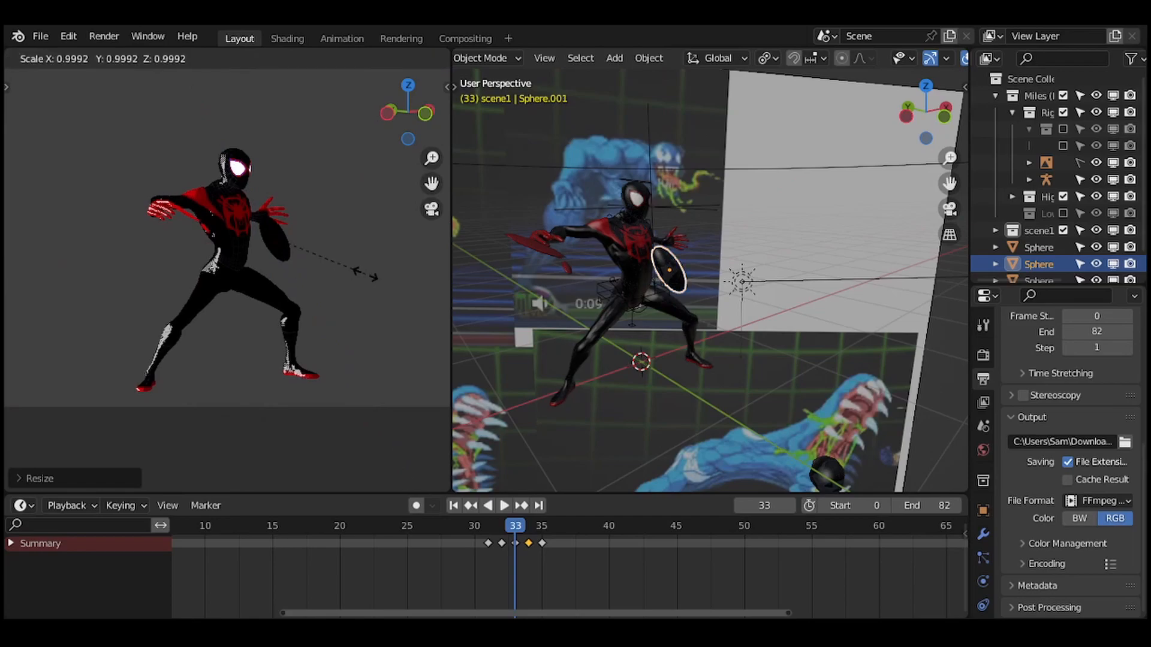
key("shift+z")
key("shift+z")
left_click(344, 262)
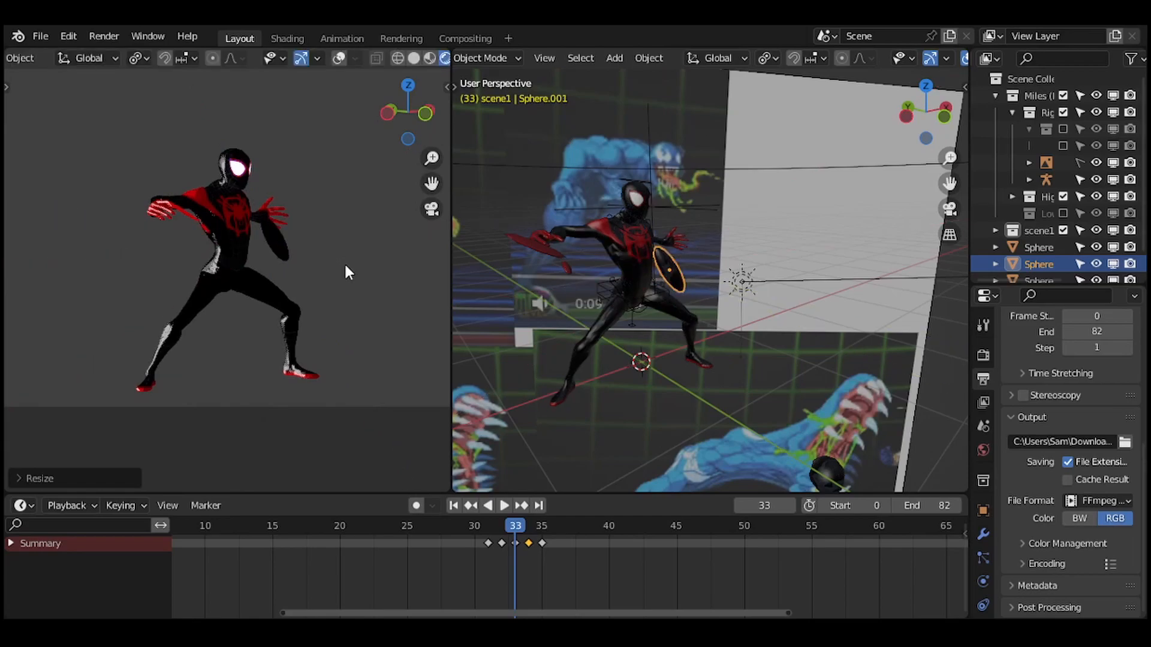
key("i")
On frame 32, narrow the black sphere beneath the character's face along its local X axis and keyframe it.
key("space")
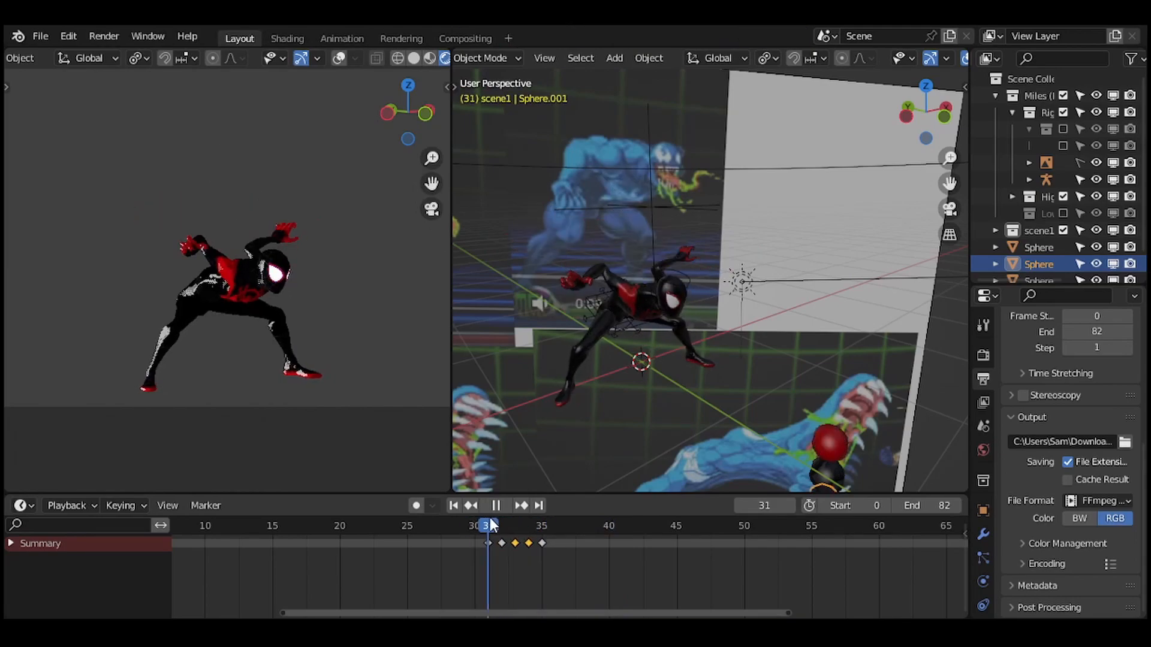
key("space")
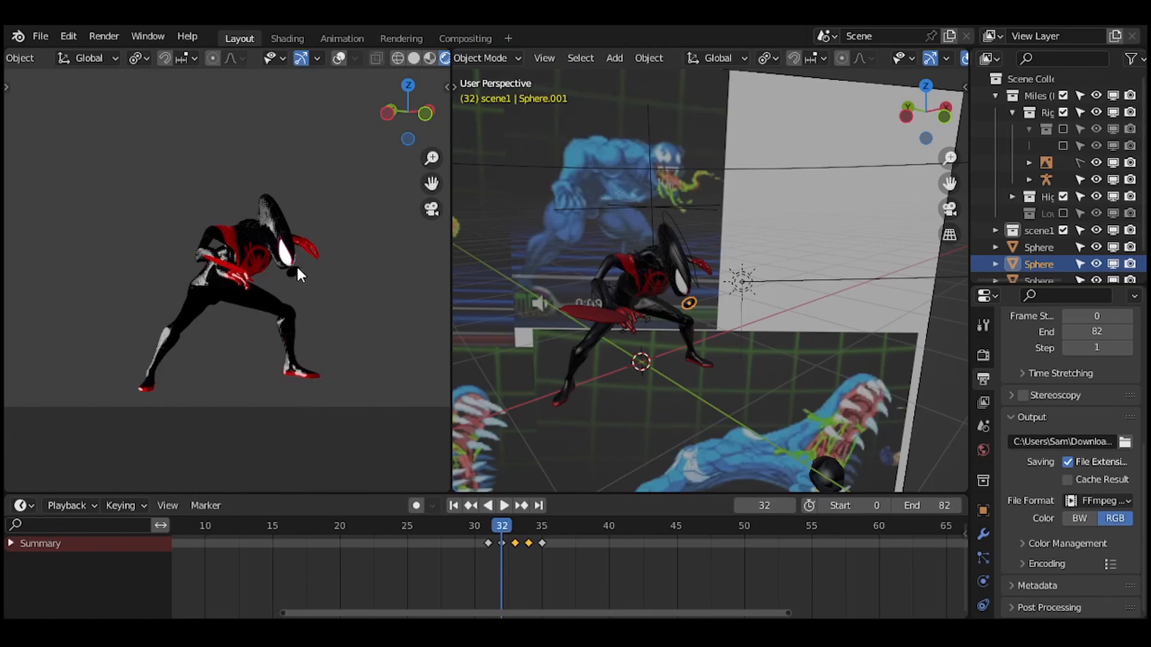
key("s")
key("z")
key("z")
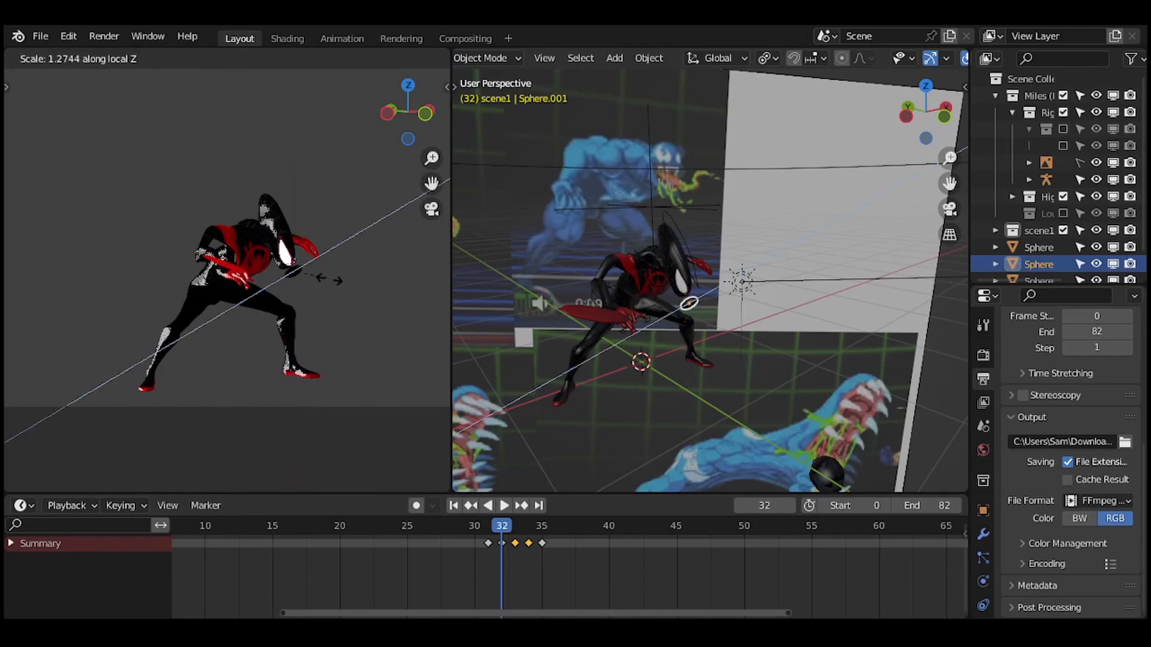
key("x")
key("x")
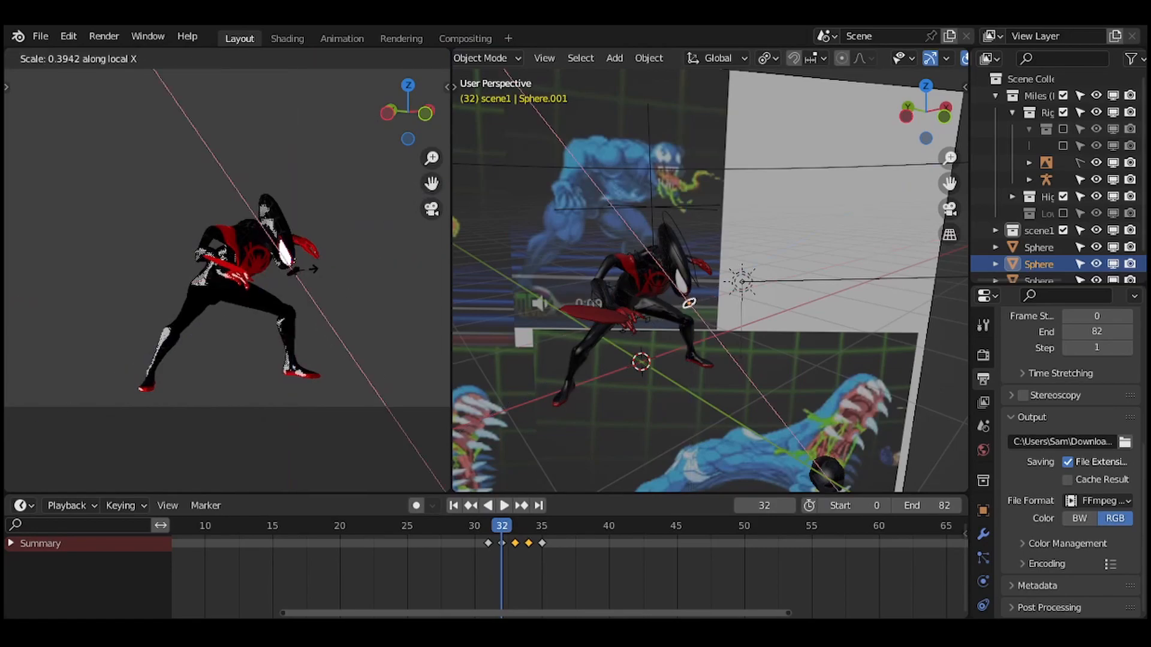
left_click(303, 271)
key("i")
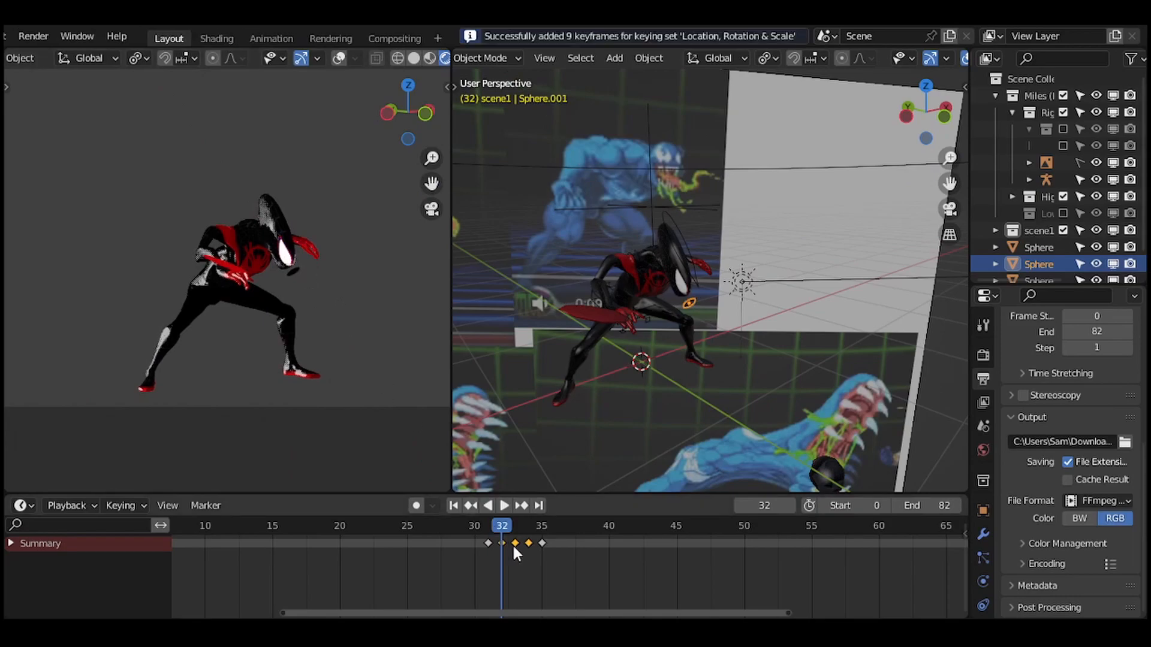
On frame 33, move the black sphere up over the front forearm, stretch it along its local Z axis, and keyframe it.
key("space")
mouse_move(525, 527)
left_mouse_down()
mouse_move(470, 523)
mouse_move(520, 535)
left_mouse_up()
key("space")
key("space")
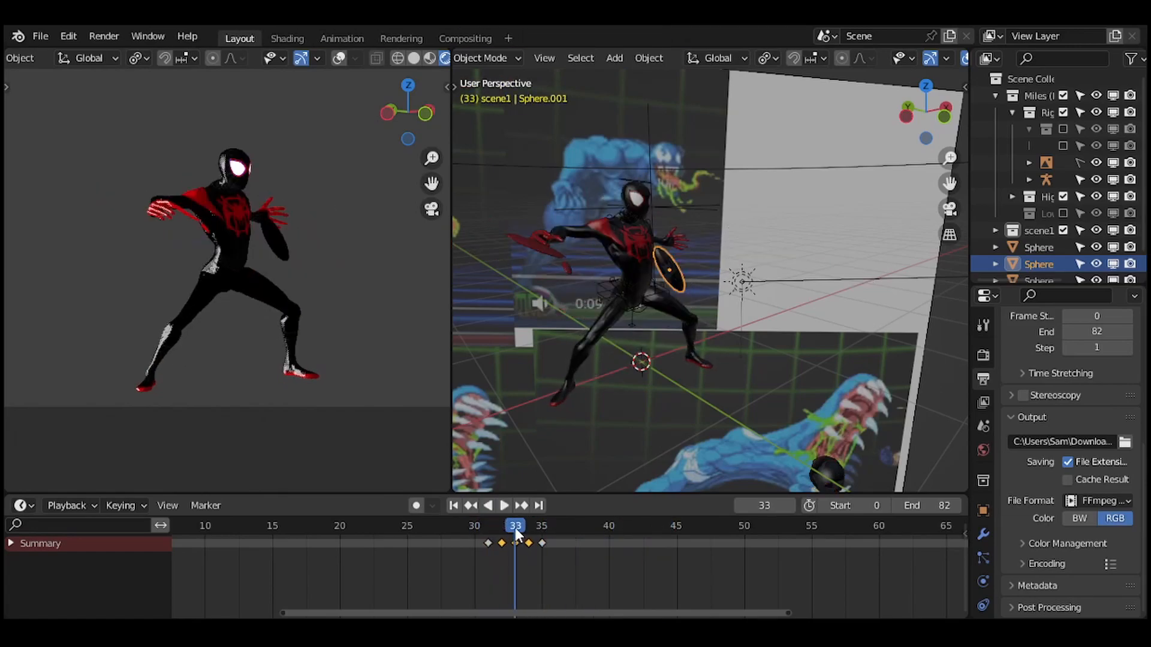
key("g")
left_click(287, 248)
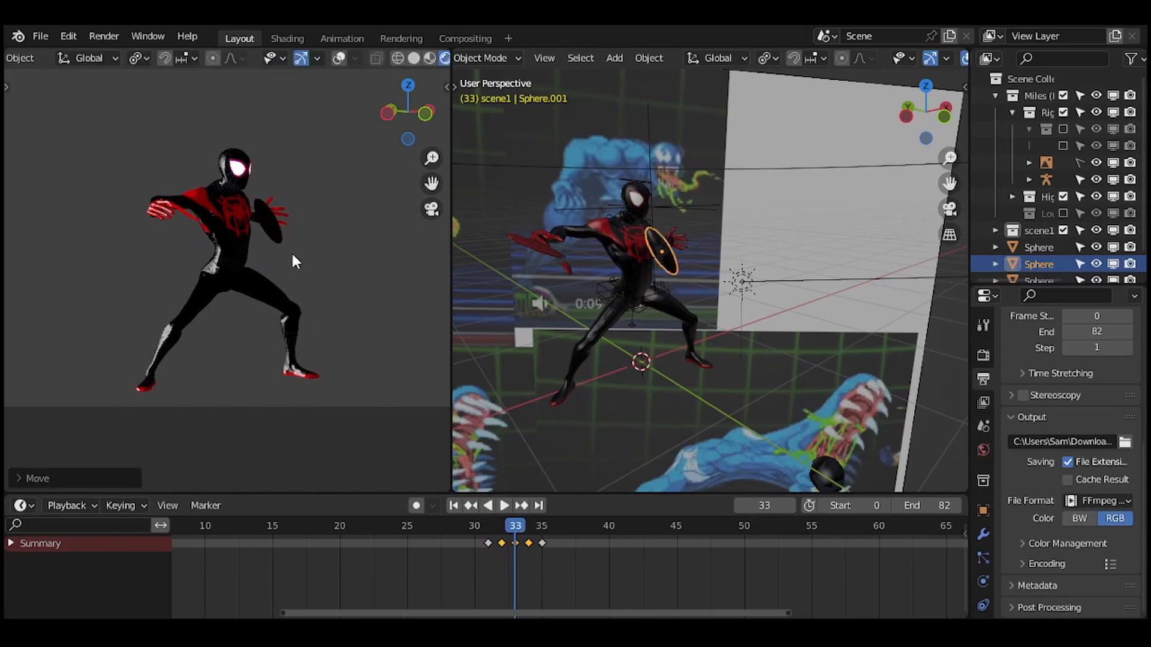
key("s")
key("z")
key("z")
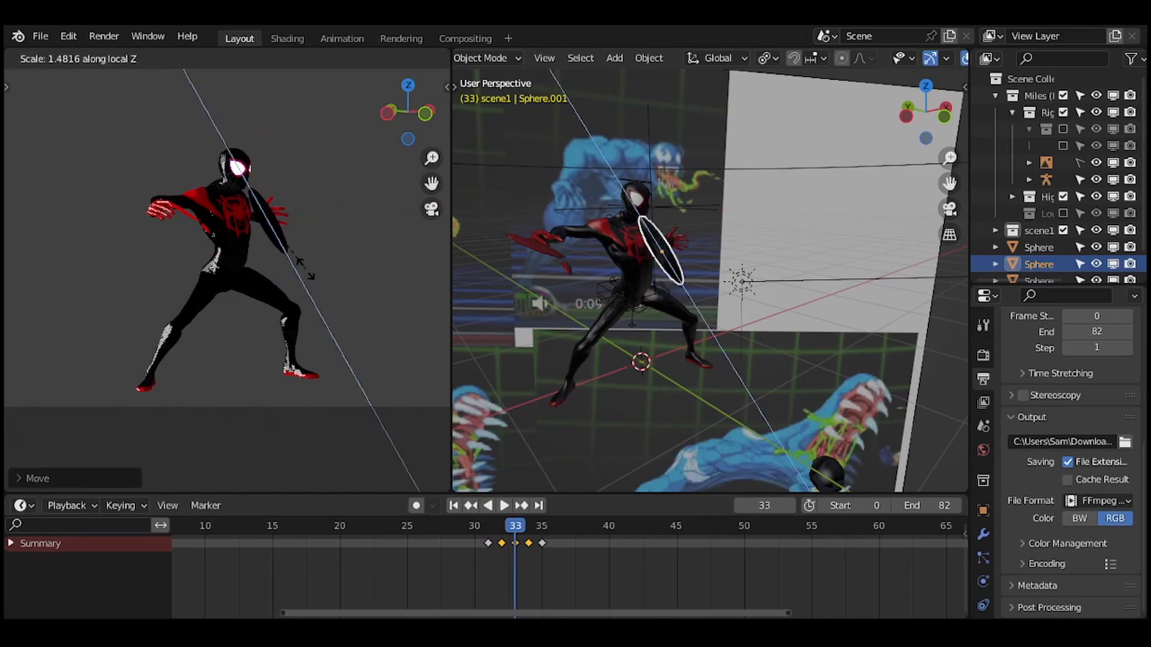
left_click(306, 270)
key("i")
On frame 34, move the black sphere up beside the character's chin.
left_click(488, 525)
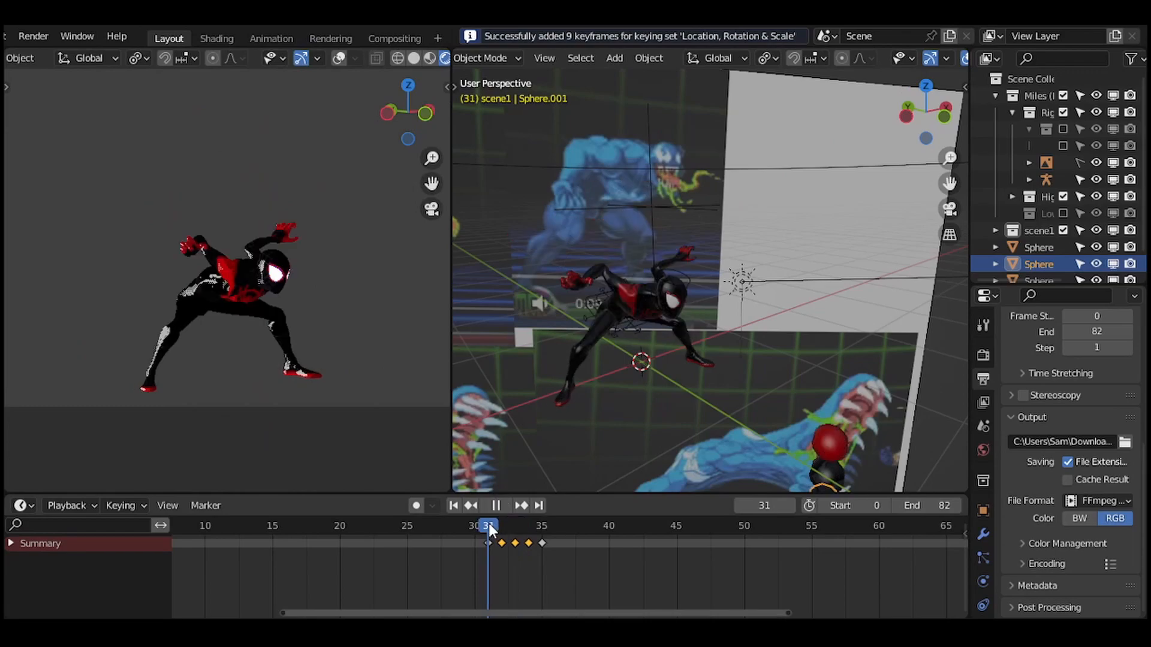
key("space")
left_click_drag(503, 530, 528, 536)
key("g")
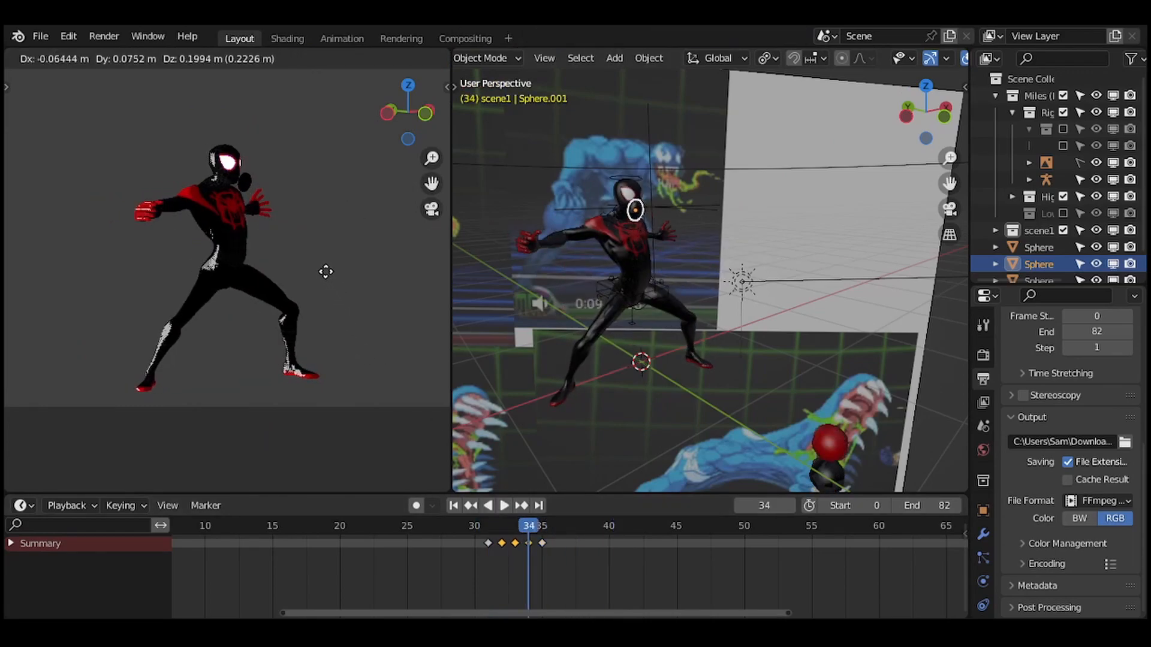
left_click(336, 280)
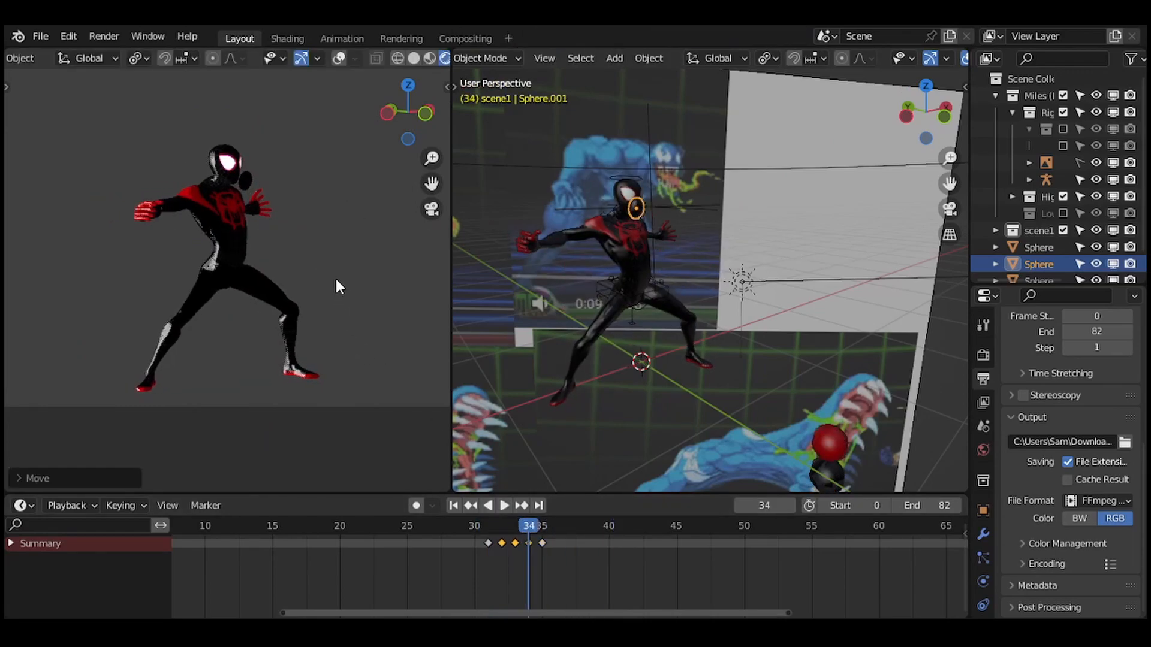
Thin the black sphere along its local X axis, nudge it closer to the face, and keyframe it on frame 34.
left_click(277, 237)
key("s")
key("z")
key("z")
left_click(292, 250)
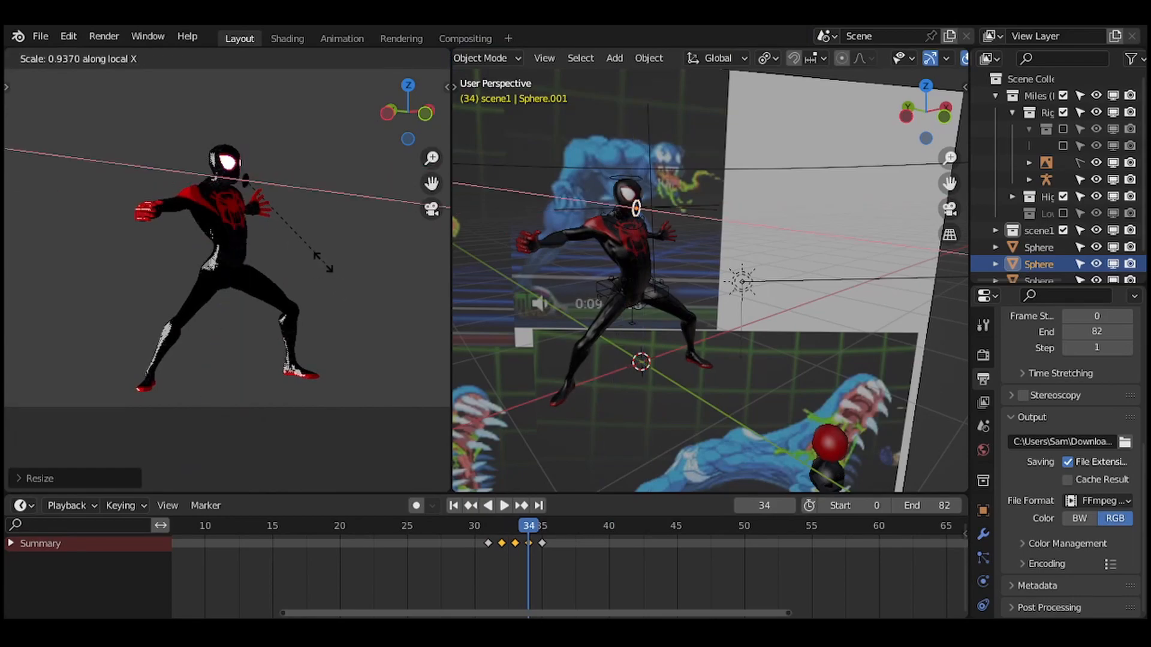
left_click(288, 237)
key("g")
left_click(283, 237)
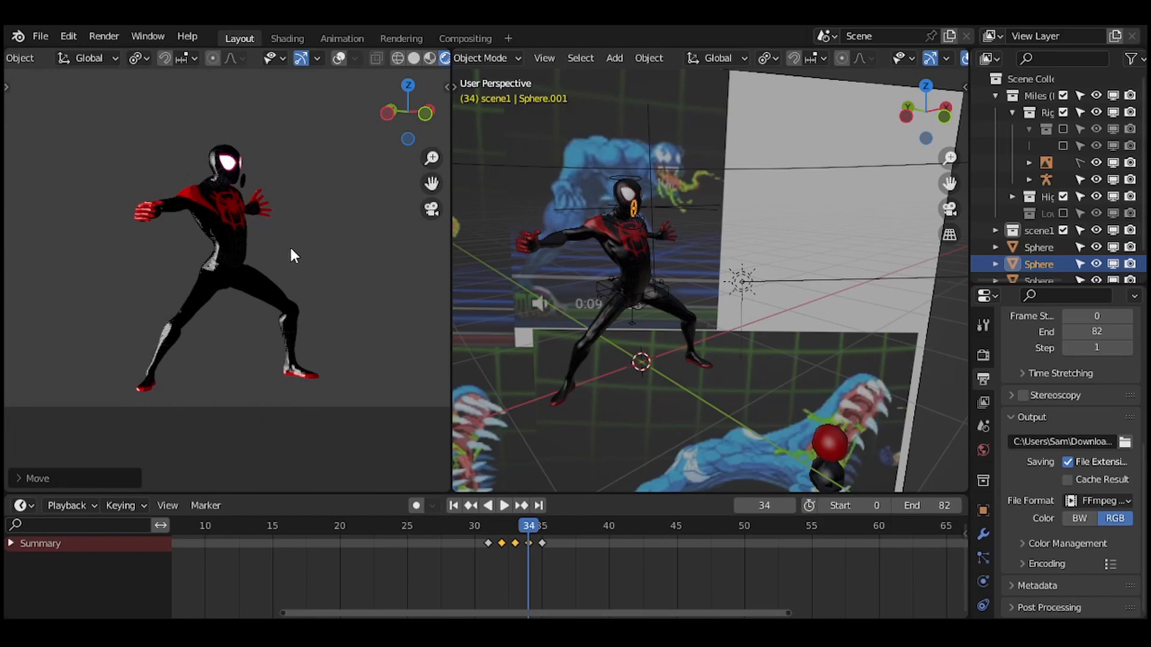
key("i")
Review the swing, then enlarge the black sphere uniformly on frame 34 and keyframe it.
left_click(488, 524)
key("space")
left_click(476, 527)
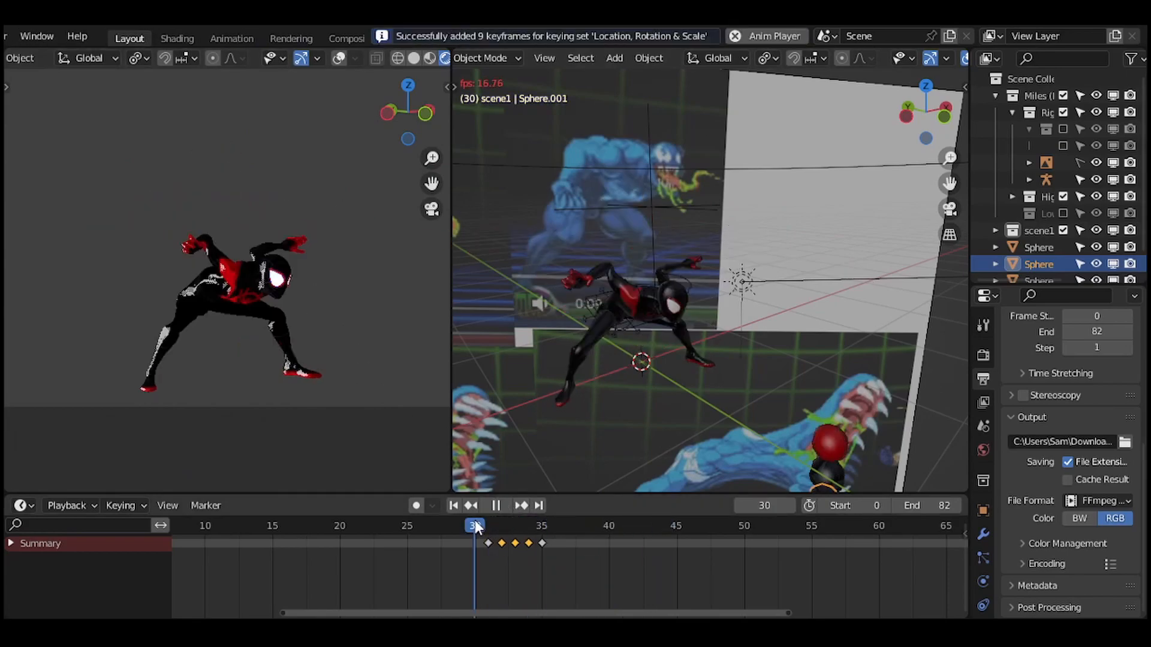
left_click_drag(483, 528, 526, 528)
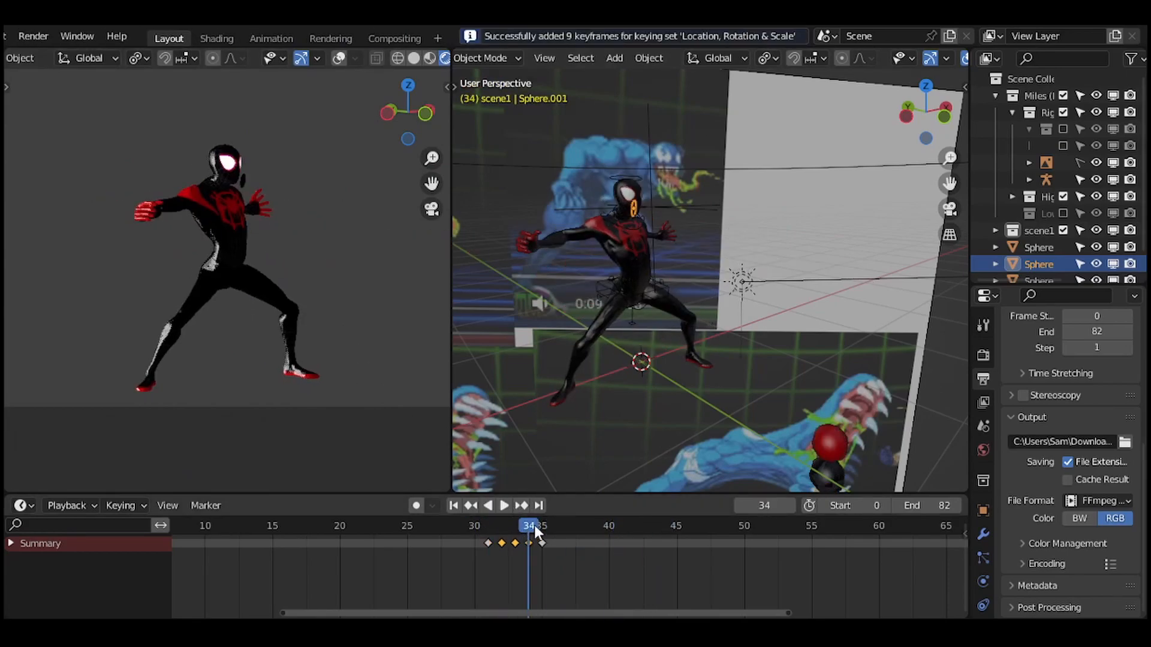
left_click(295, 223)
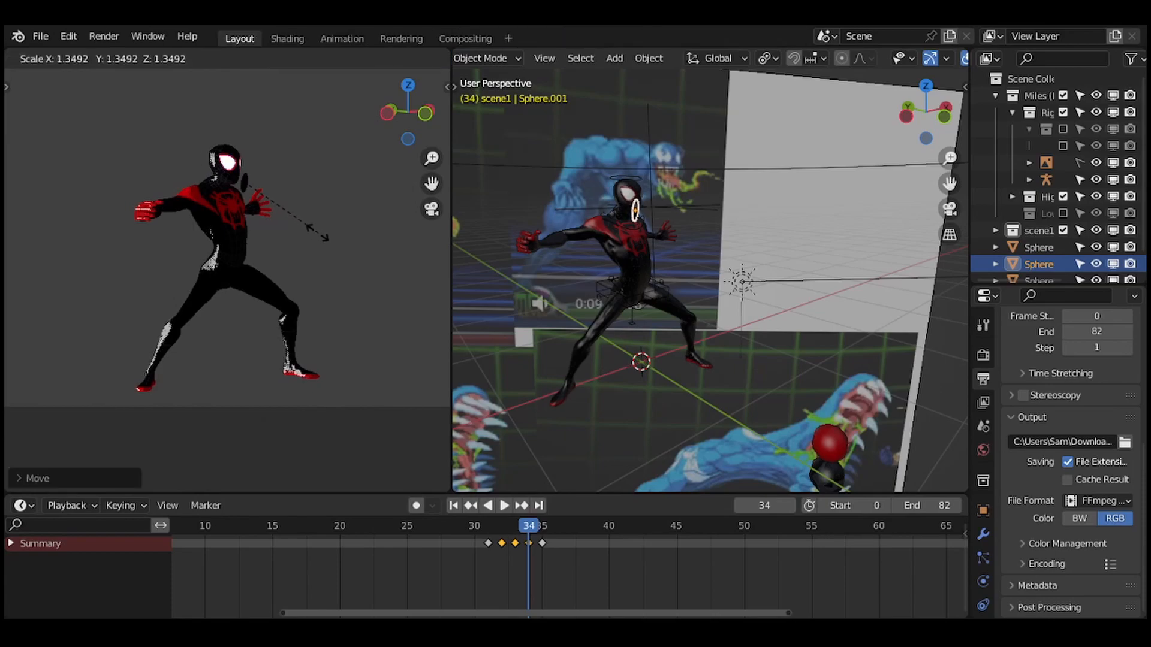
key("i")
Play and scrub through the arm swing around frames 29 to 45 to examine the smear effect's timing.
left_click(485, 526)
key("space")
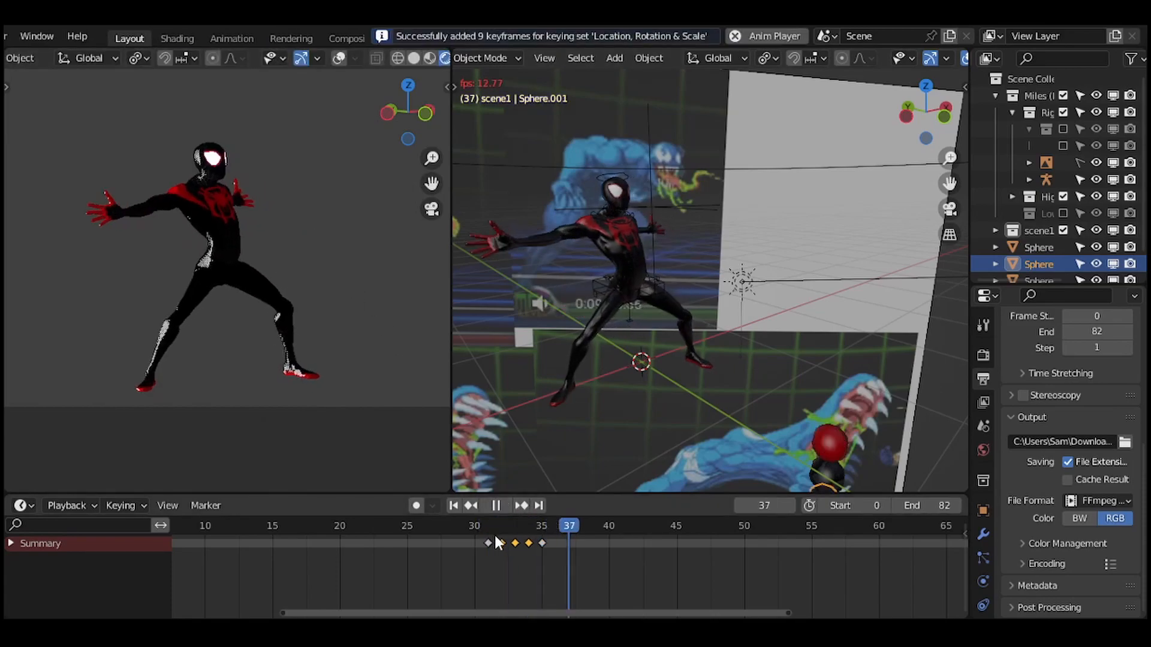
left_click(479, 528)
left_click(480, 527)
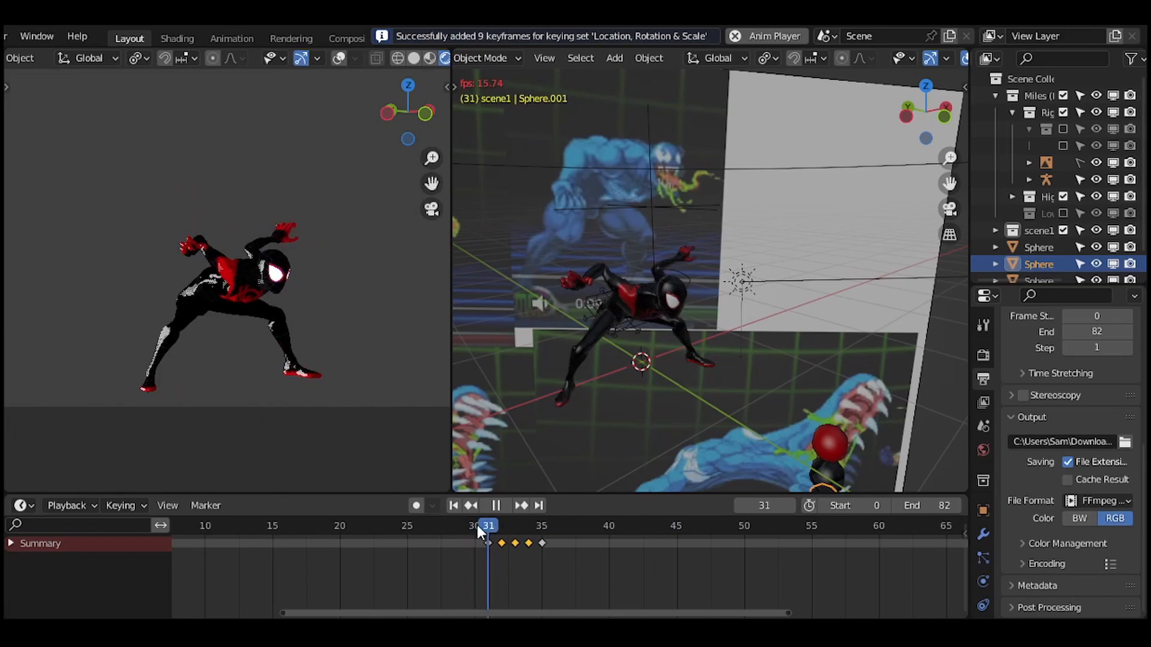
left_click(438, 525)
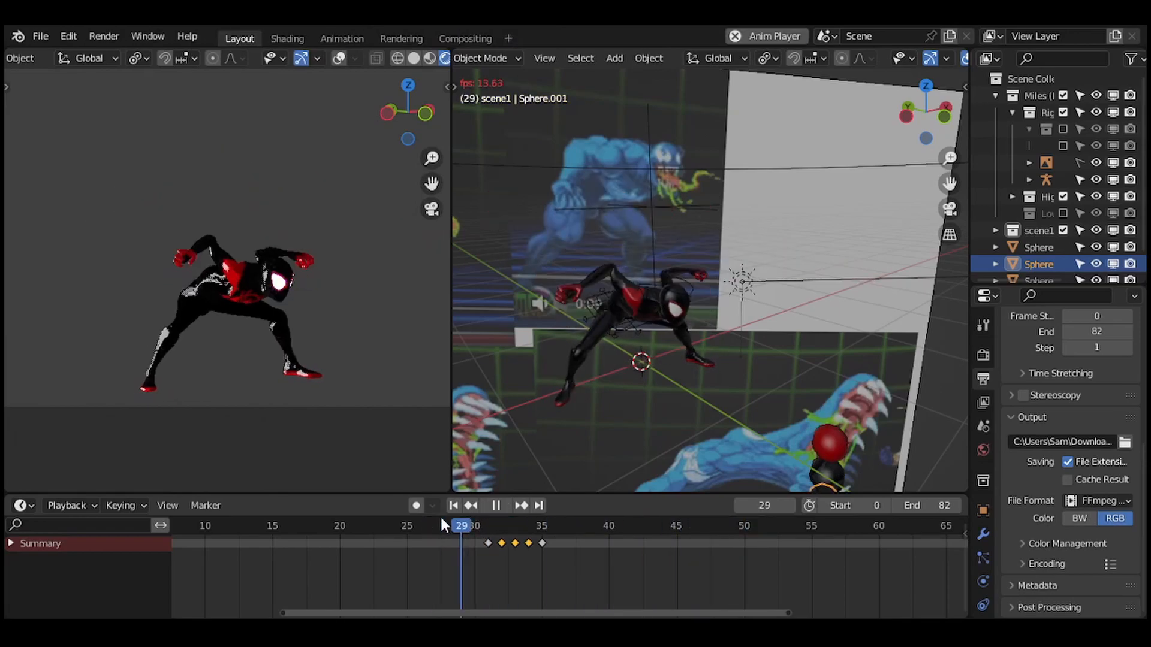
left_click_drag(454, 524, 514, 535)
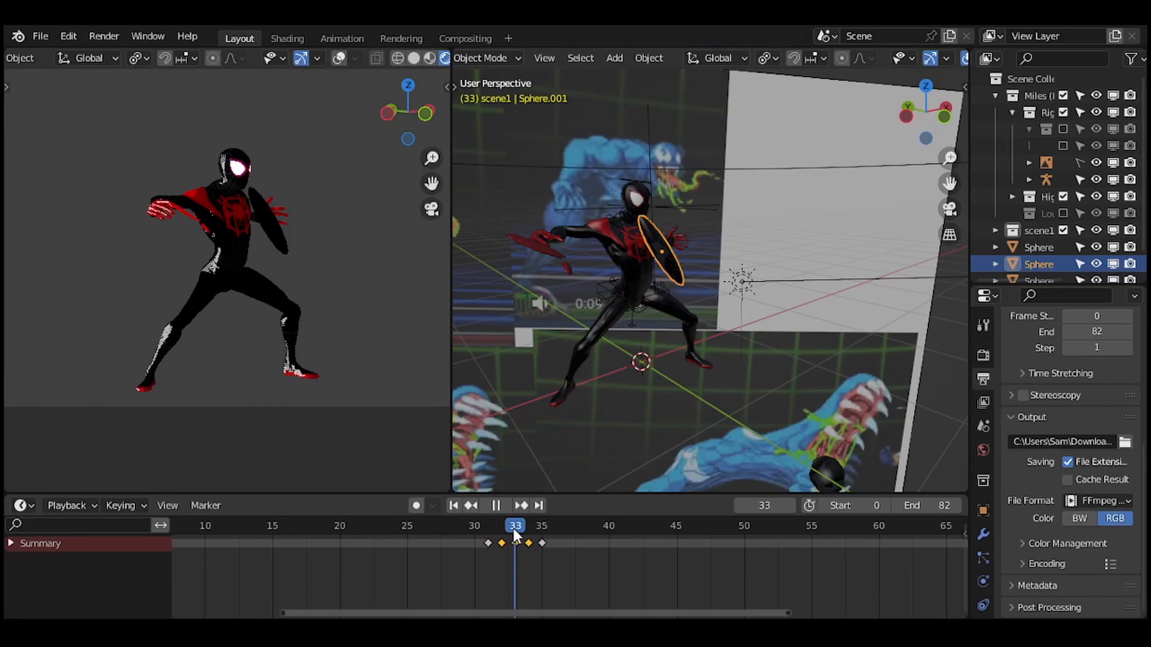
key("space")
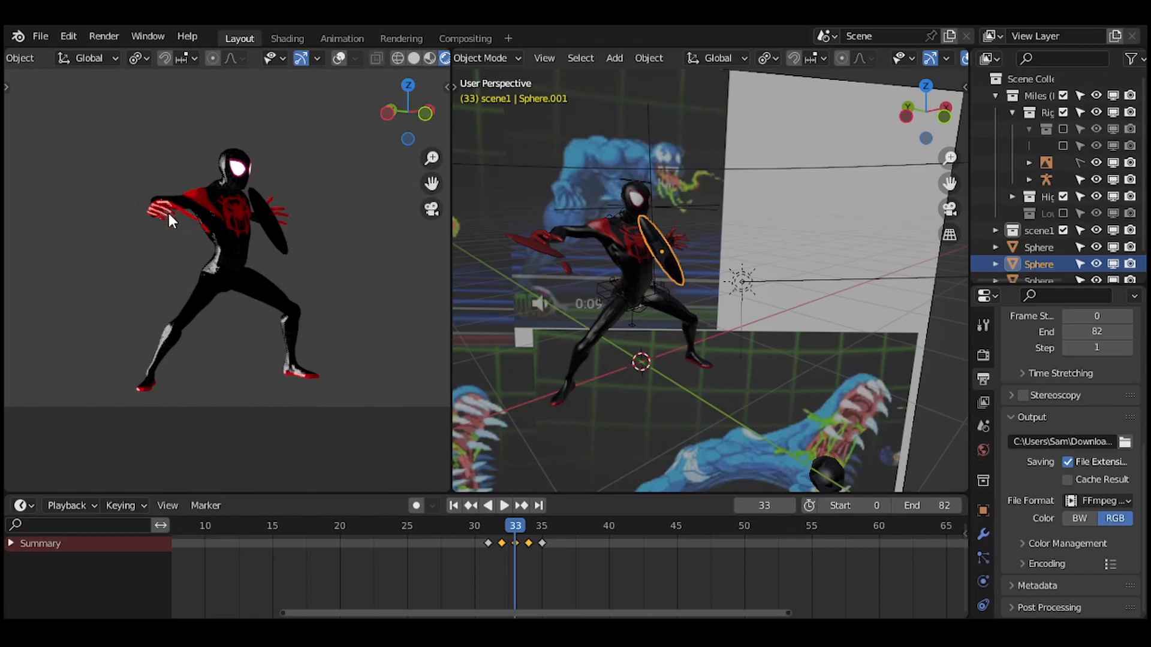
left_click(484, 525)
key("space")
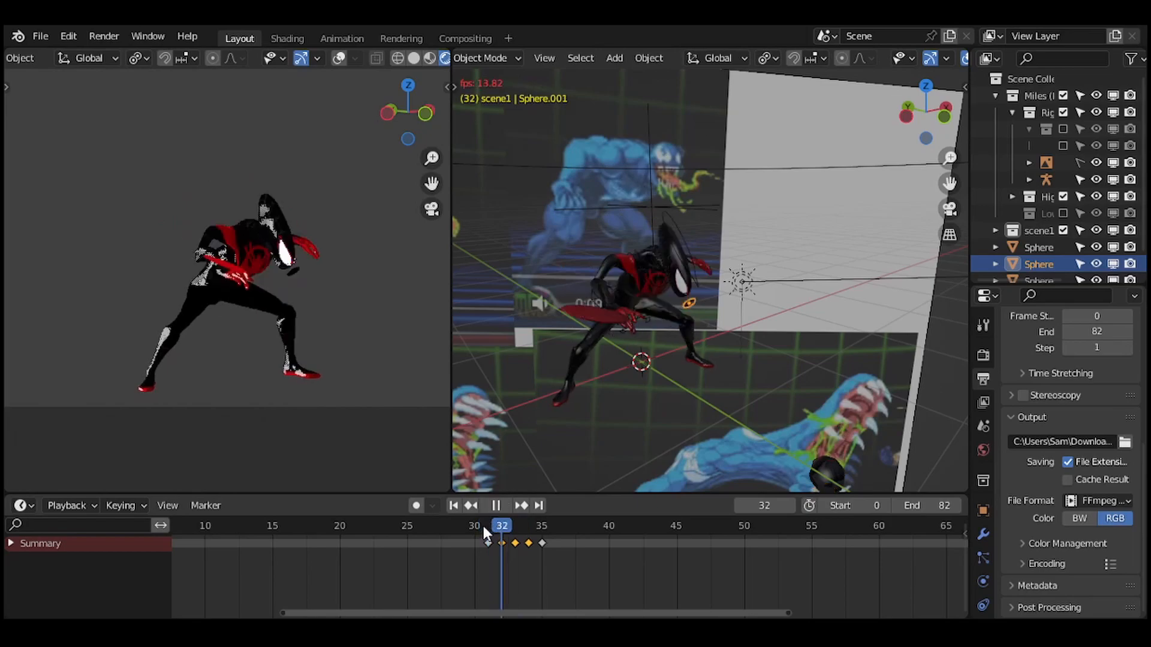
left_click(480, 525)
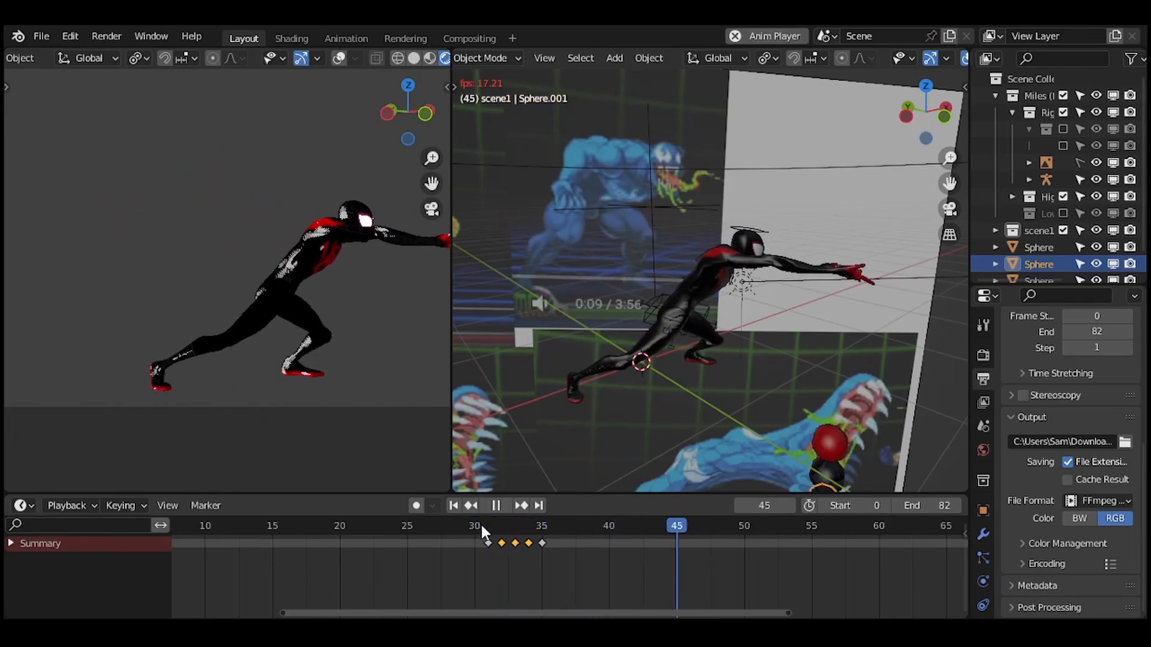
Duplicate the black sphere's keyframes from frames 31–35 to frames 39–43 for the second swing.
left_click_drag(480, 524, 609, 537)
key("space")
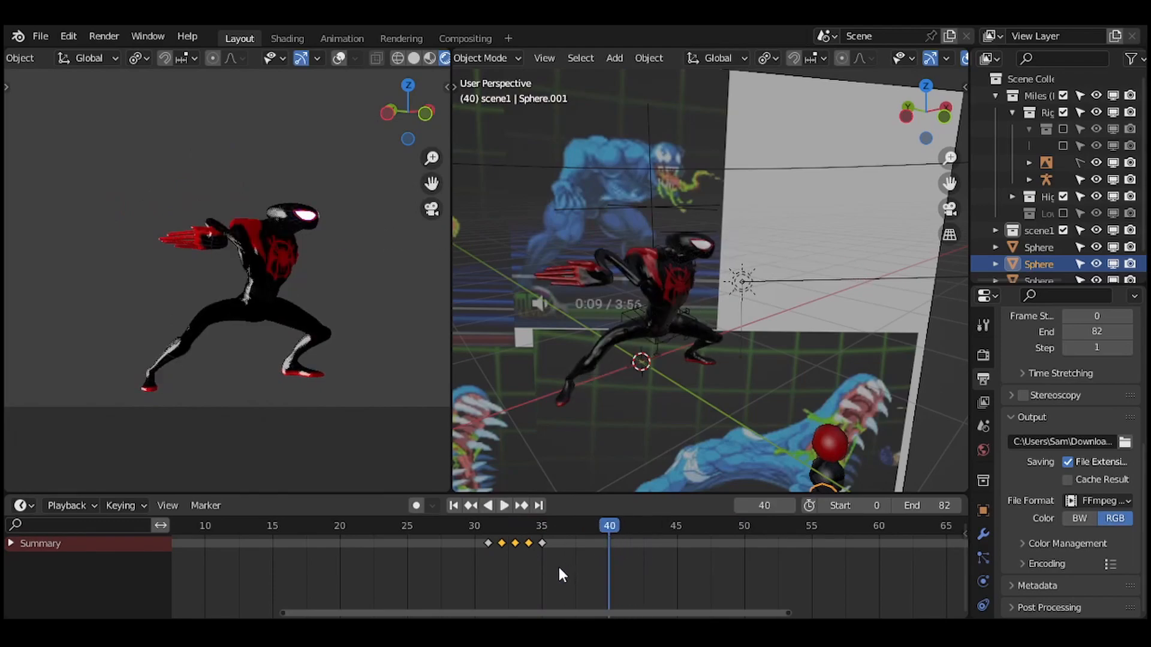
left_click_drag(559, 566, 469, 535)
key("shift+d")
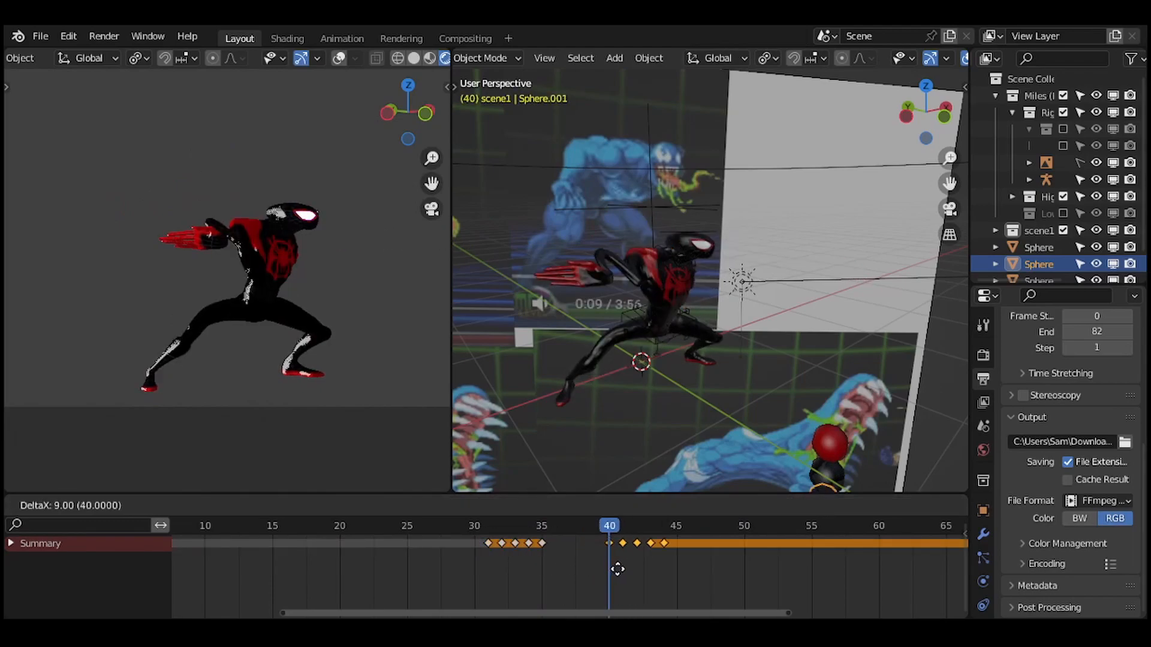
left_click(614, 566)
On frame 40, move the black sphere up to the character's upper back and keyframe it.
mouse_move(608, 527)
left_mouse_down()
mouse_move(598, 527)
mouse_move(608, 528)
left_mouse_up()
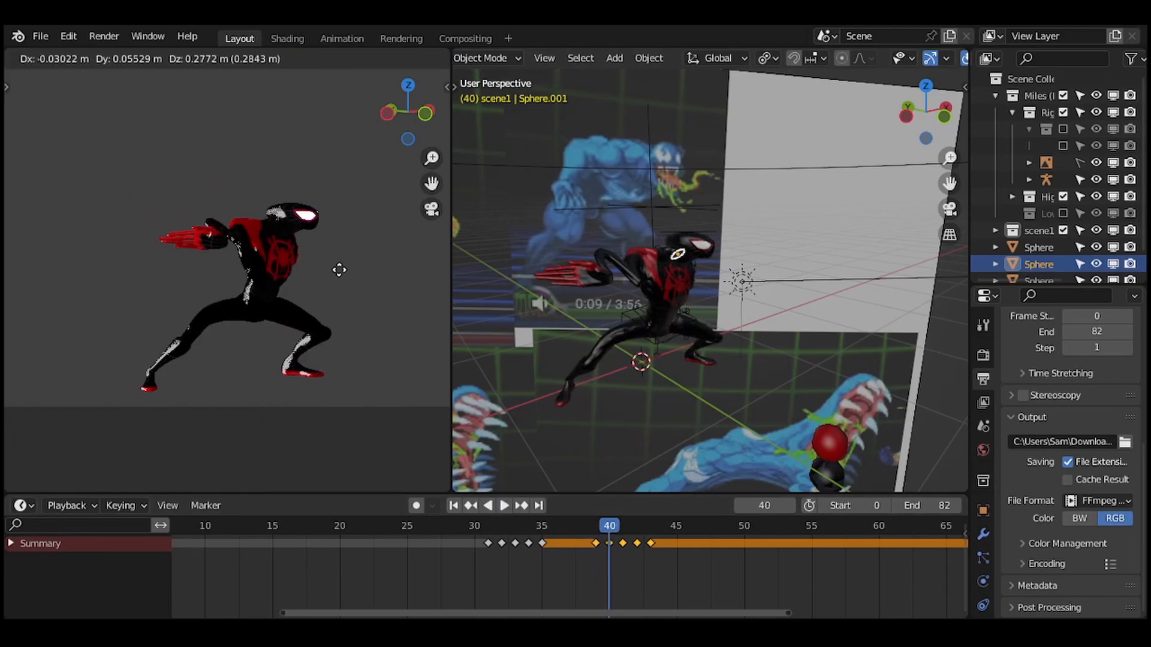
left_click_drag(604, 530, 622, 526)
left_click(342, 260)
key("i")
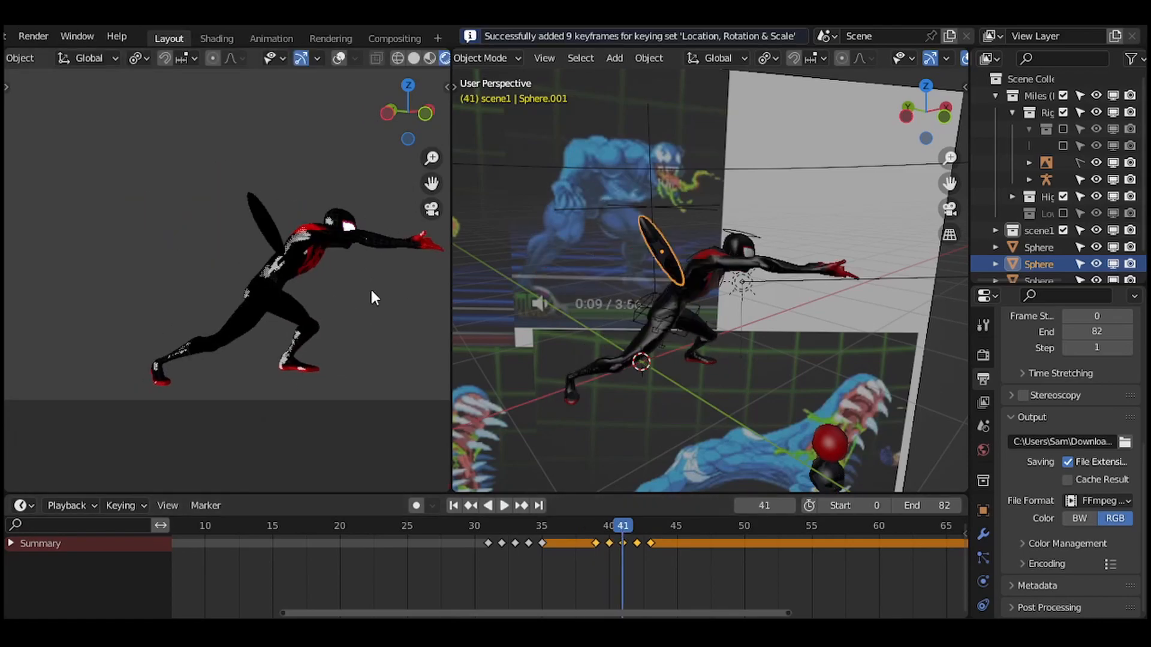
Reshape the black sphere along the X axis for the second swing and keyframe it around frame 41.
middle_click_drag(375, 295, 326, 318, "shift")
key("s")
key("x")
left_click(321, 304)
key("i")
mouse_move(623, 525)
left_mouse_down()
mouse_move(609, 525)
mouse_move(649, 528)
mouse_move(614, 527)
left_mouse_up()
key("i")
key("i")
On frame 40, raise the flattened black sphere above the character's shoulder, thicken it slightly, and keyframe it.
key("space")
left_click(601, 528)
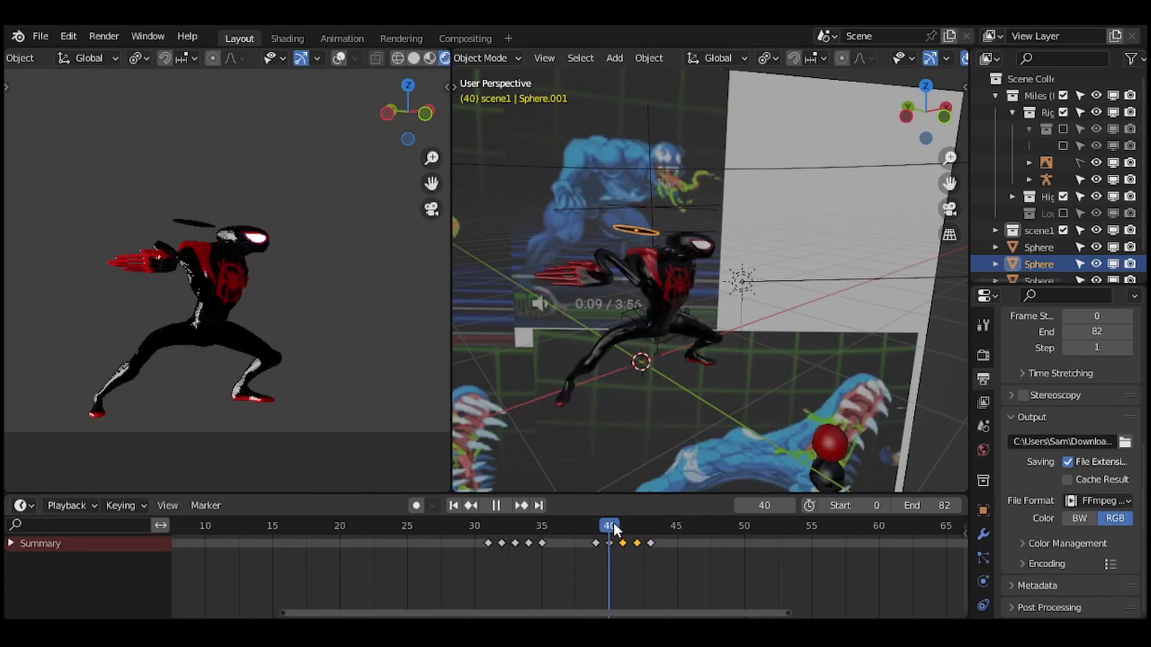
left_click(357, 307)
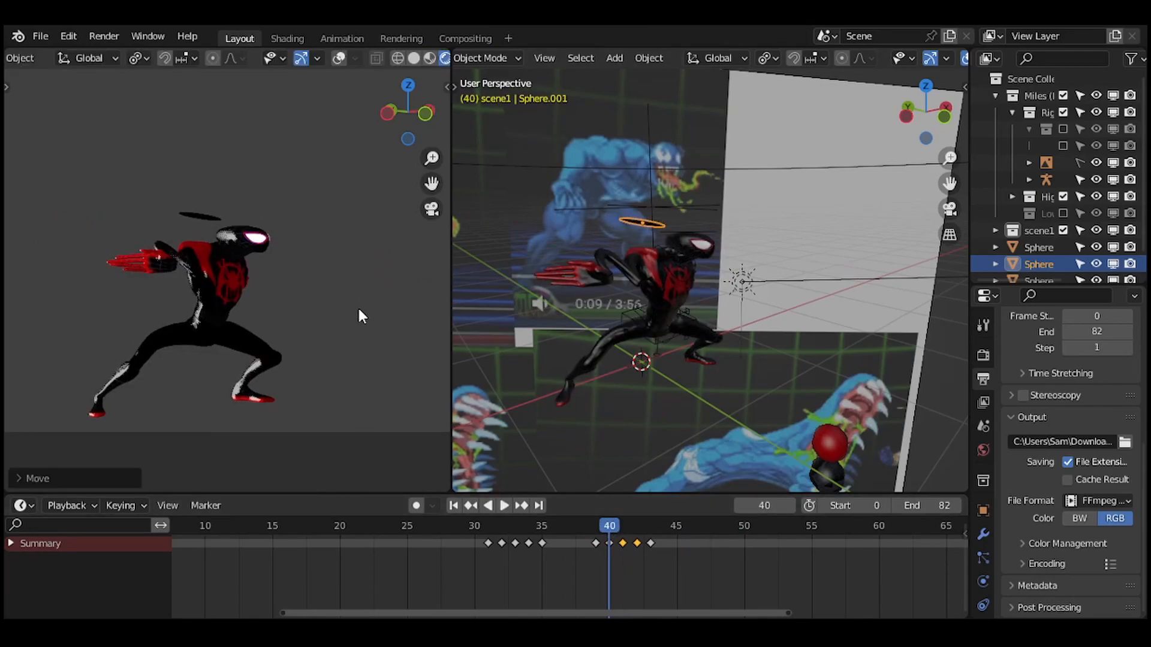
key("i")
mouse_move(600, 525)
left_mouse_down()
mouse_move(631, 525)
mouse_move(608, 526)
left_mouse_up()
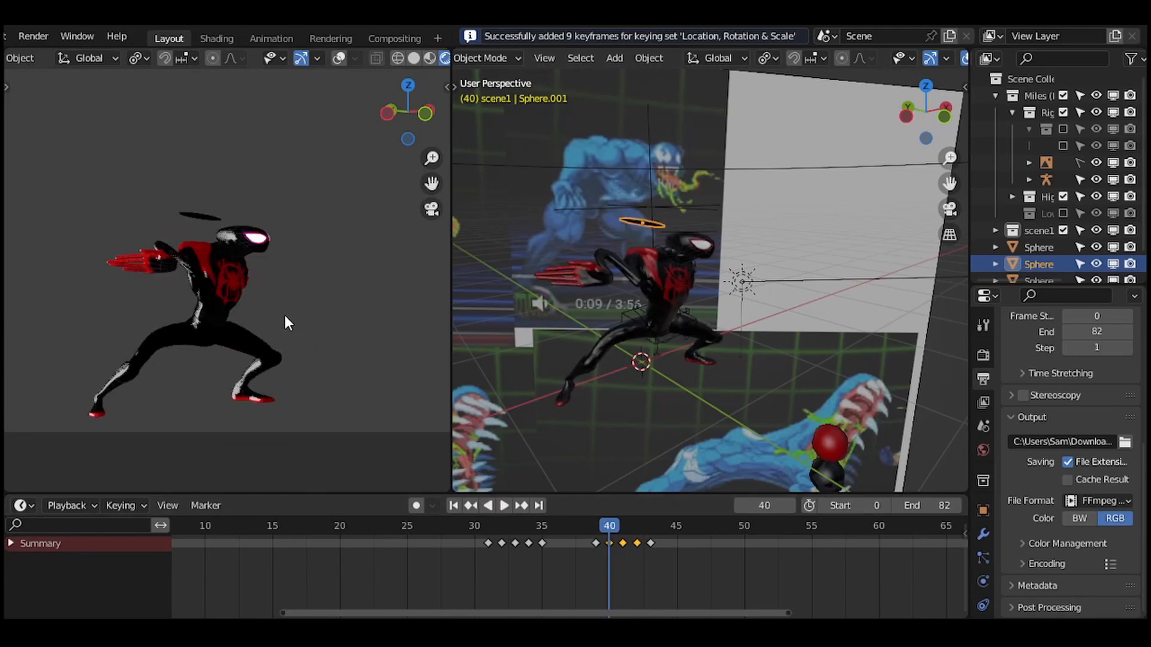
left_click(359, 373)
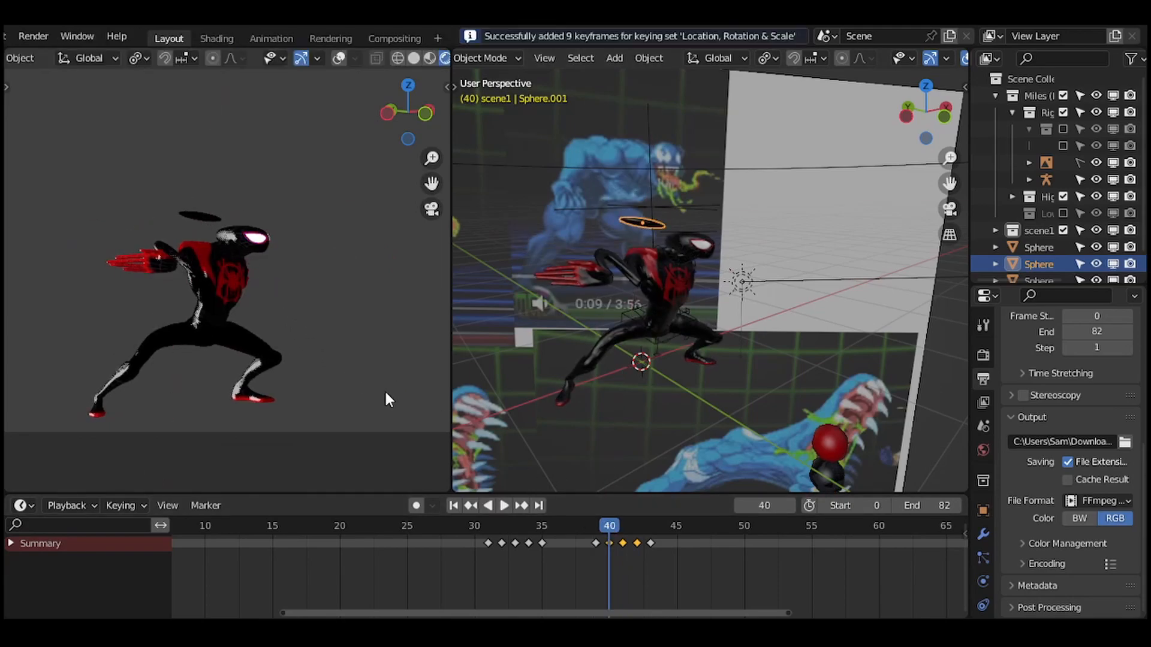
On frame 41, rotate and move the black sphere onto the back of the character's head, keyframe it, and replay the swing.
key("space")
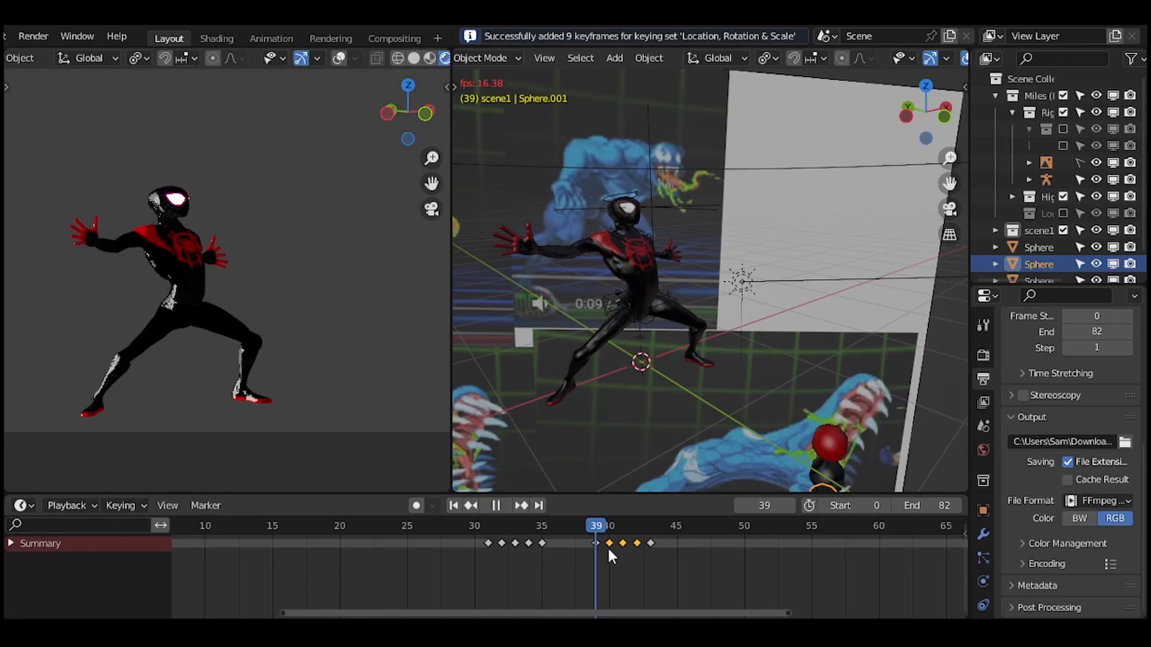
left_click_drag(593, 525, 623, 521)
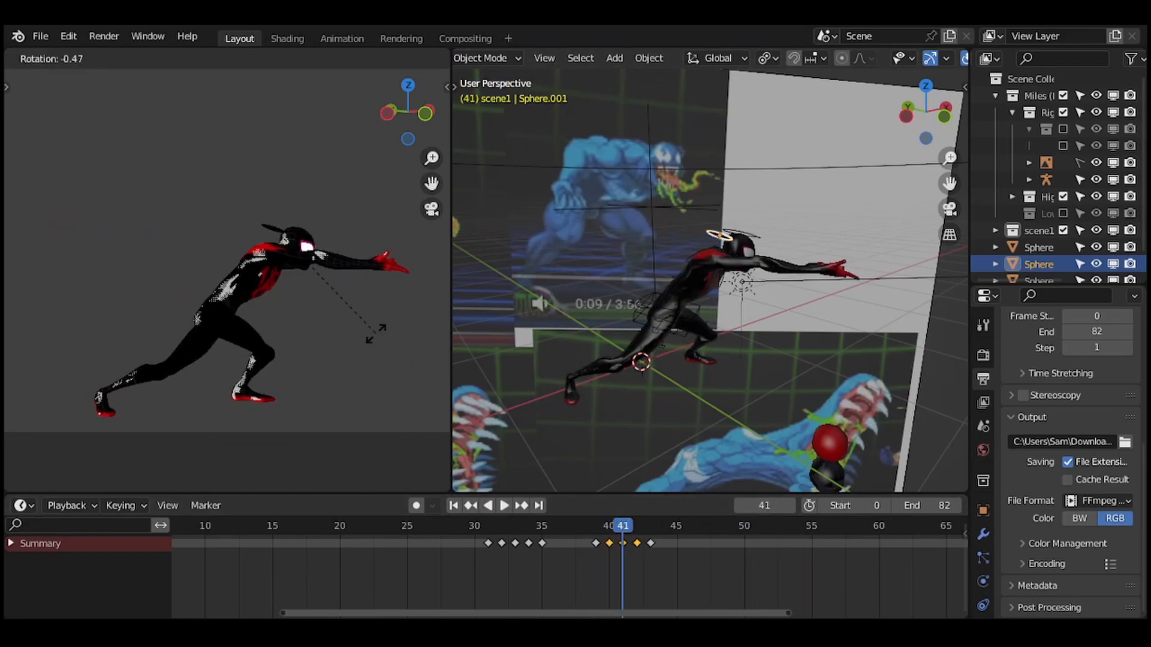
left_click(375, 312)
key("g")
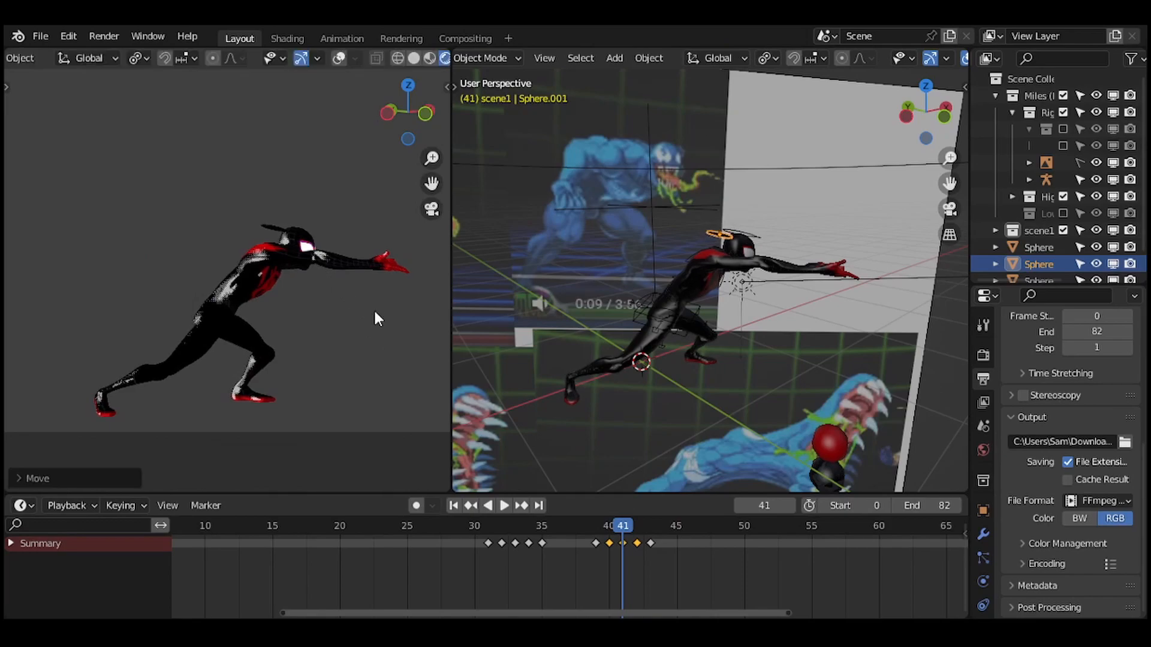
key("i")
left_click_drag(612, 527, 636, 524)
key("space")
left_click(584, 528)
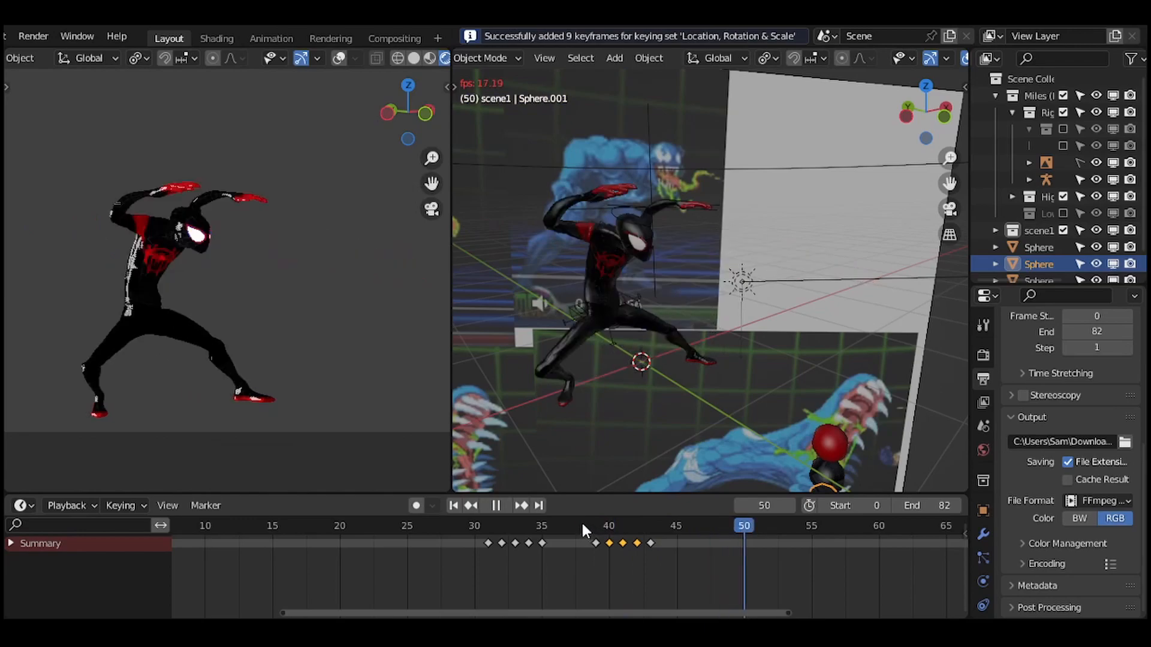
On frame 40, reposition the flattened black sphere above the shoulder, keyframe it, and replay the second swing.
key("space")
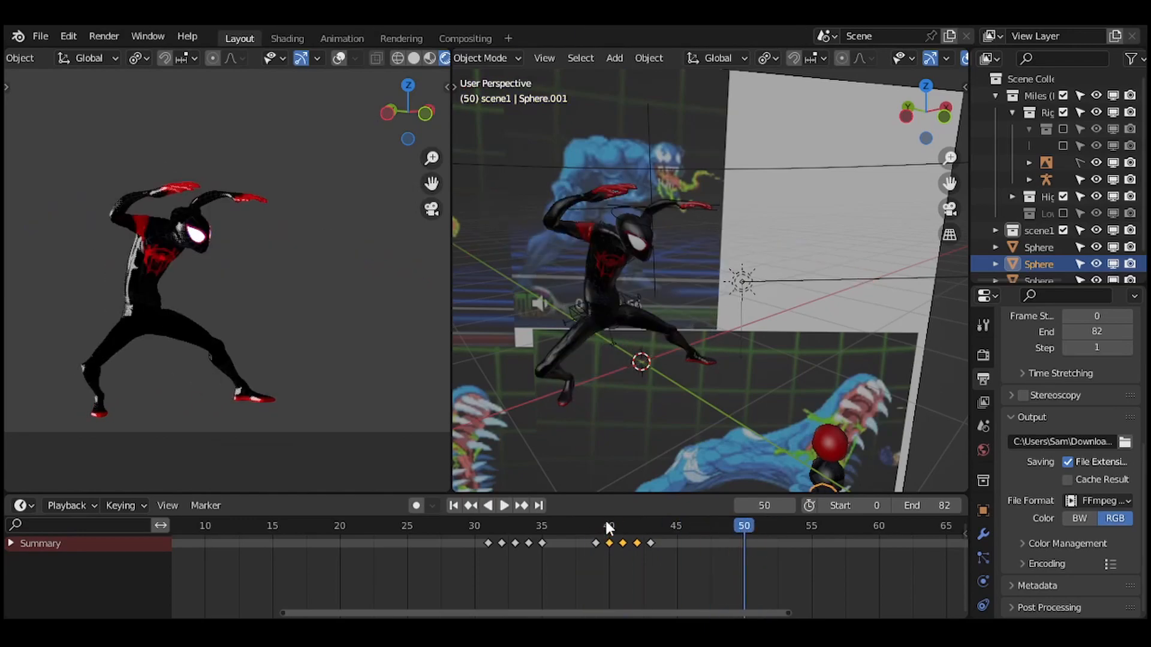
left_click(608, 525)
left_click(324, 266)
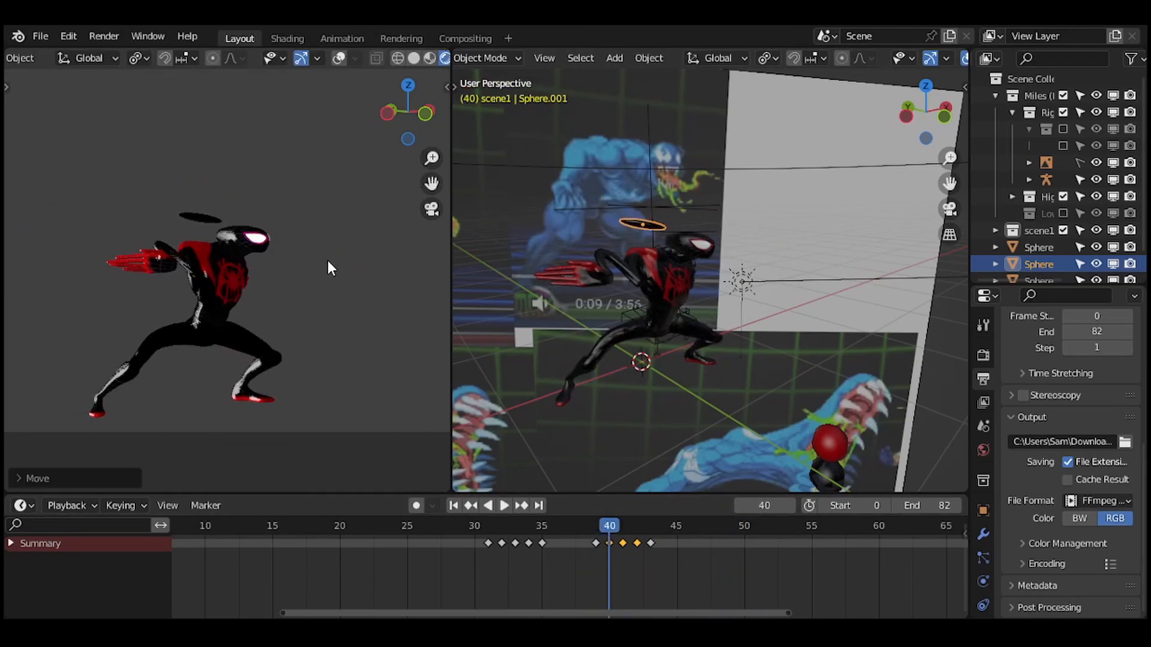
key("i")
key("space")
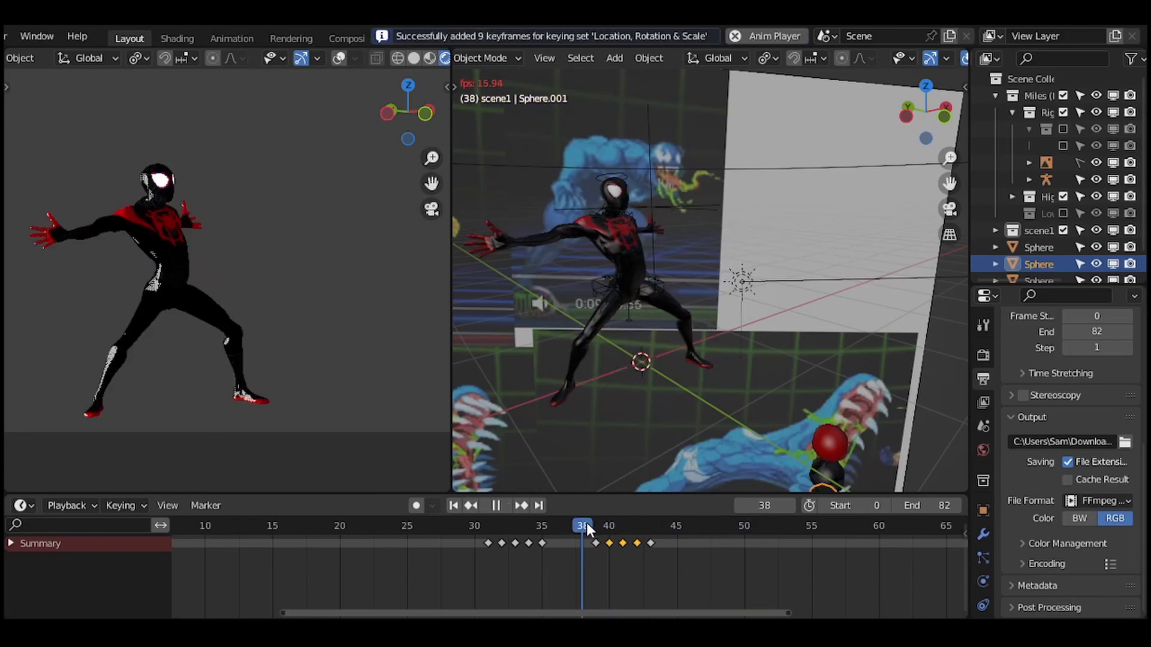
key("space")
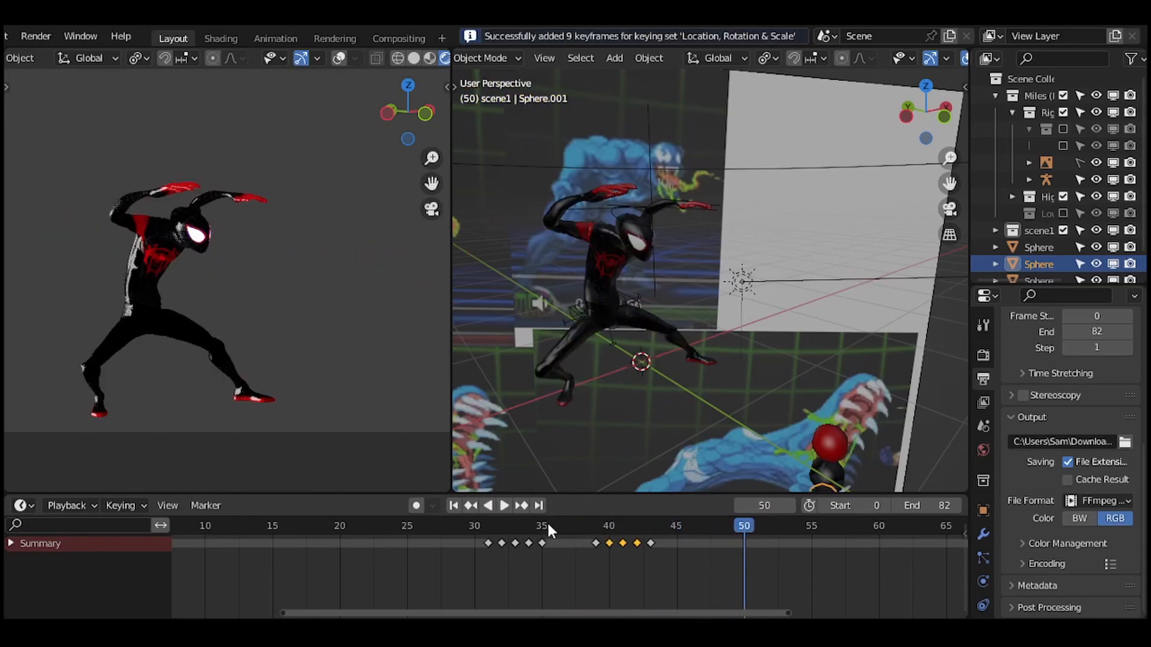
Keyframe the flattened black sphere's pose again on frame 40 and play the swing back from around frame 38.
left_click_drag(547, 520, 610, 530)
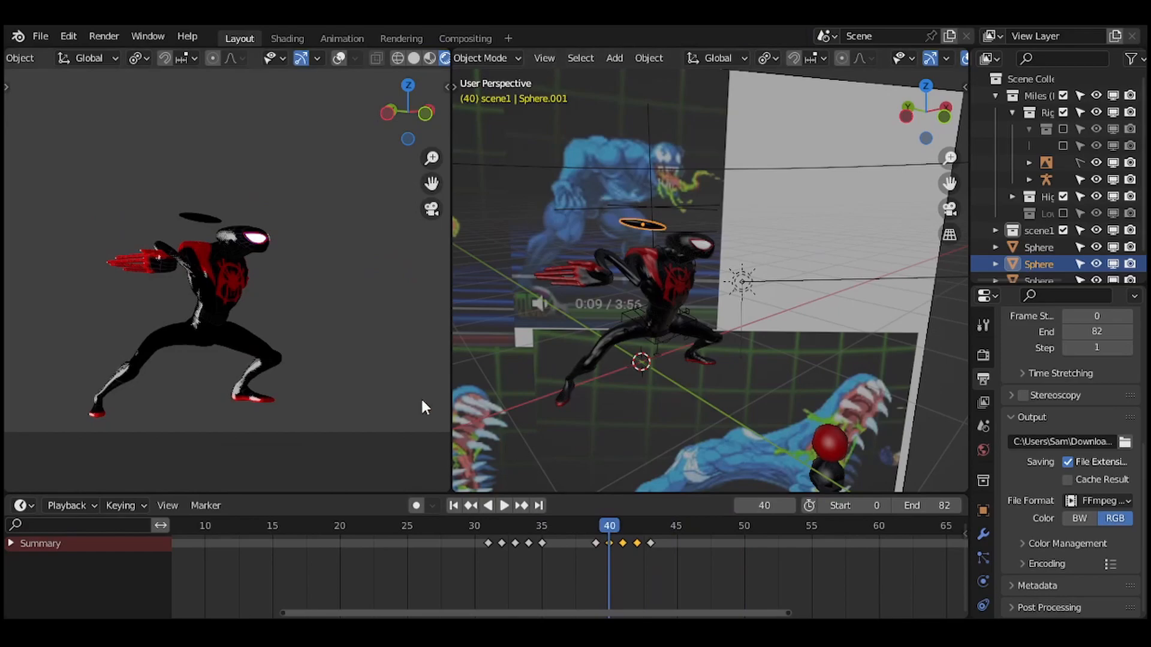
left_click(362, 324)
key("i")
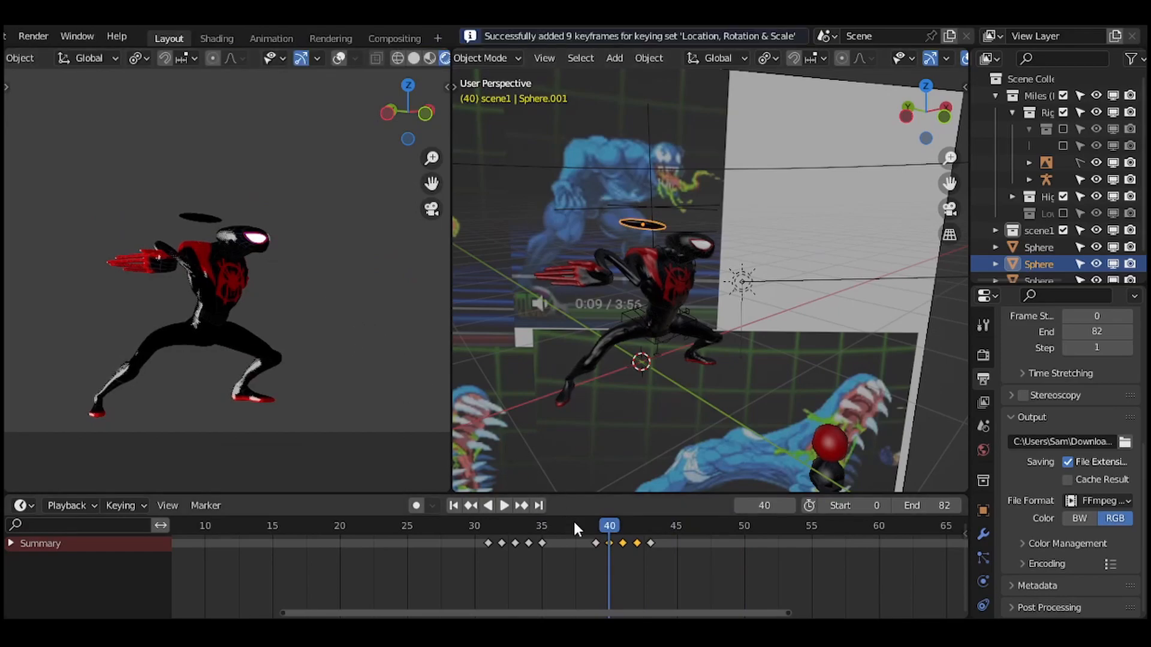
left_click(578, 526)
key("space")
left_click(578, 527)
key("space")
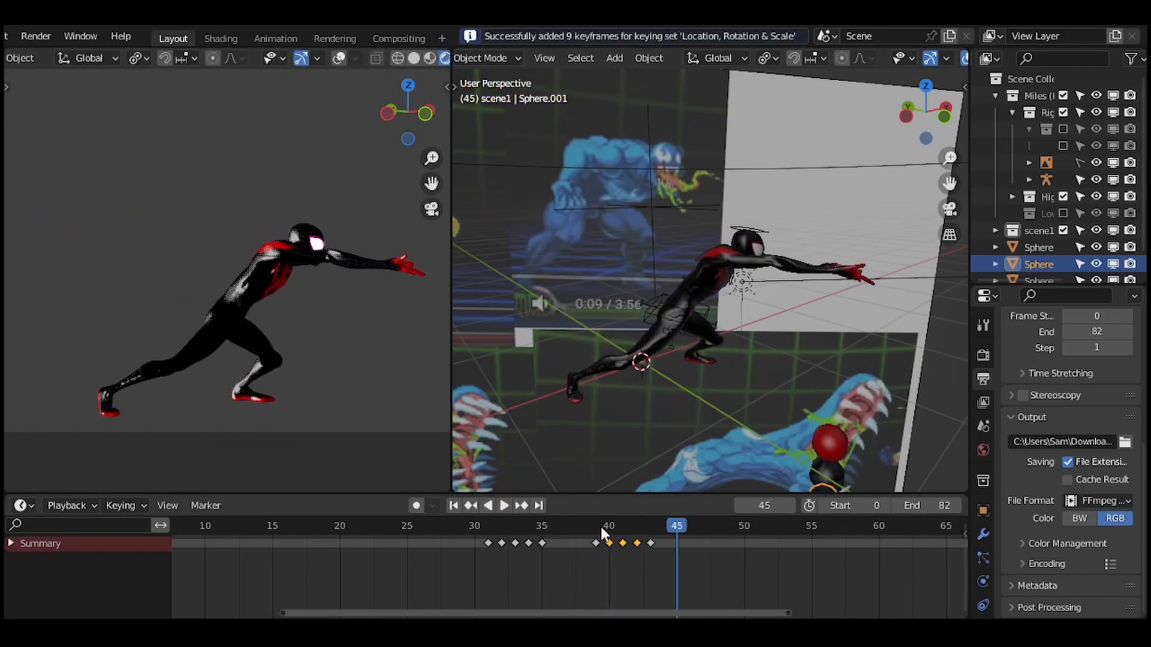
Save the file and play the animation back from frame 30.
left_click(607, 527)
key("ctrl+s")
left_click(471, 527)
key("space")
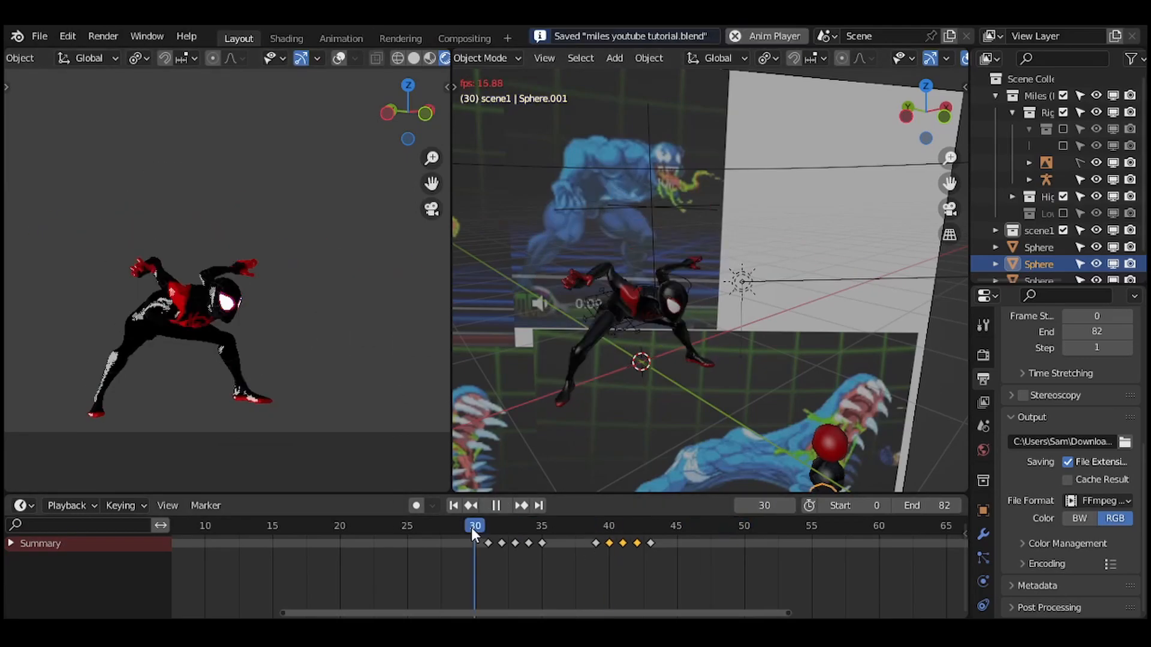
key("space")
On frame 41, resize and move the black sphere, keyframe it, and replay both swings from frame 30.
left_click(622, 526)
key("s")
key("g")
key("i")
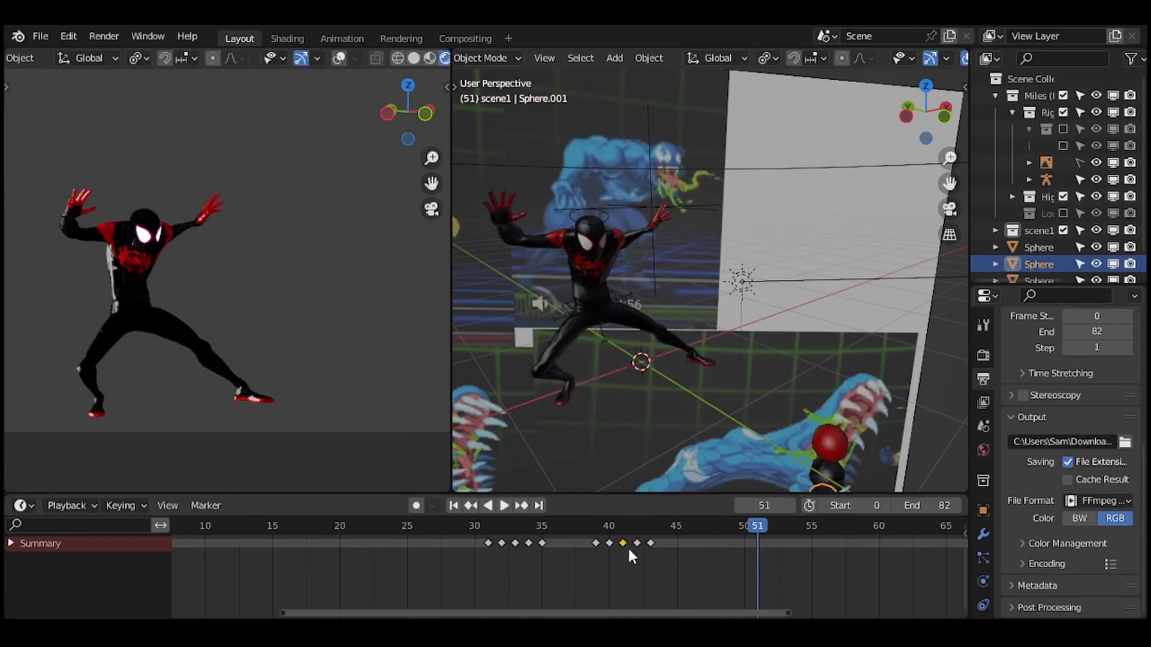
left_click(473, 526)
key("space")
key("i")
left_click(471, 527)
key("space")
Keyframe the black sphere's second-swing pose again and play both swings back from around frame 30.
left_click(583, 527)
key("space")
key("space")
key("i")
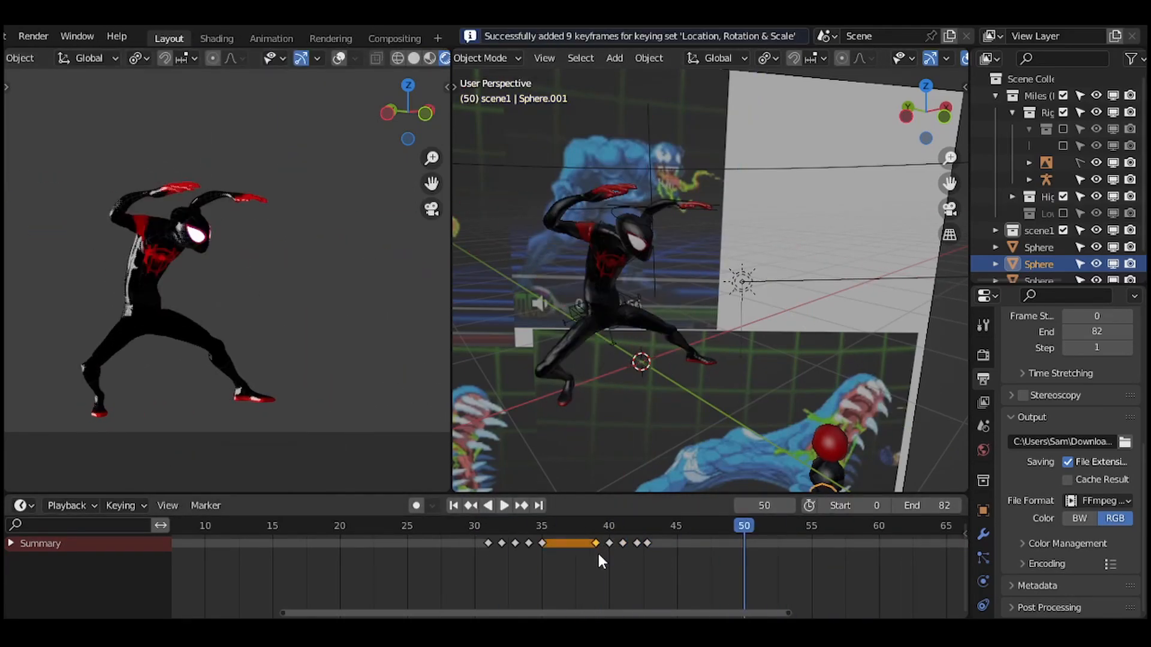
left_click(621, 529)
left_click(479, 529)
key("space")
Move the added red sphere beneath the swinging arm on frames 33 and 32, keyframing its position.
key("g")
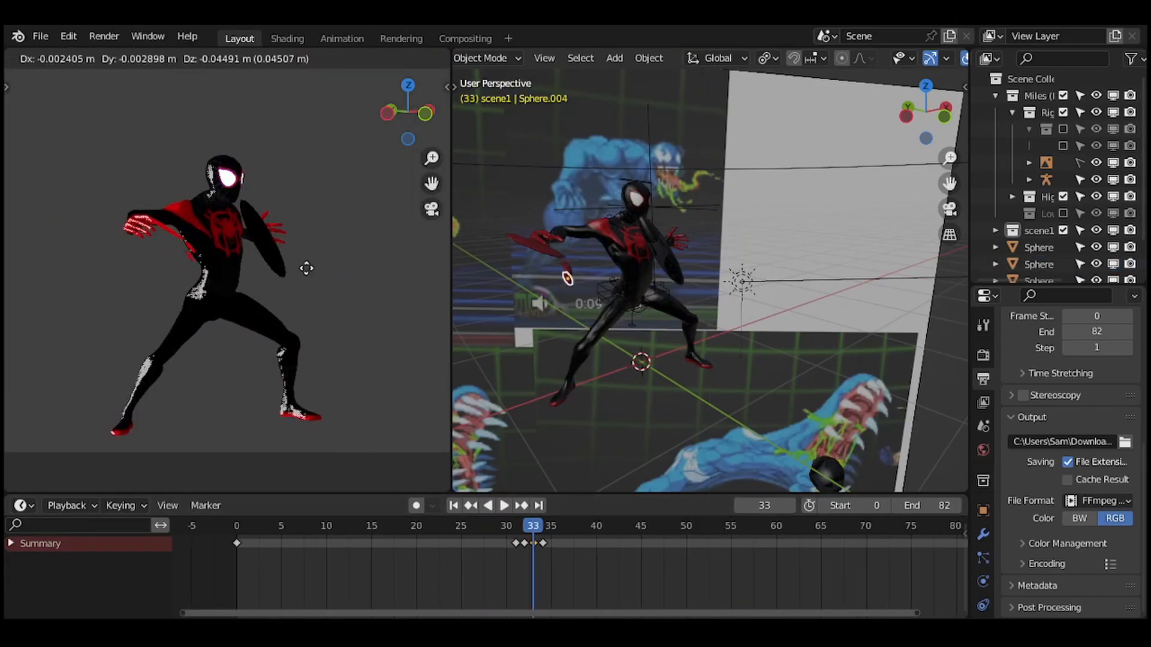
left_click(306, 268)
key("i")
key("g")
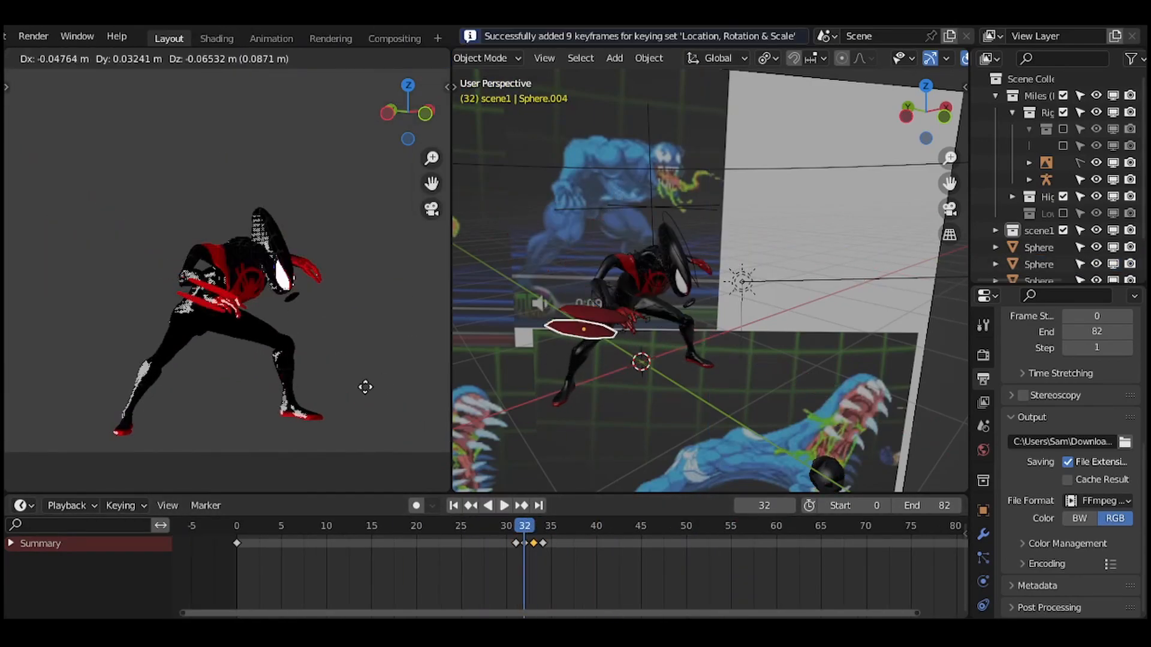
left_click(365, 386)
Duplicate the red sphere's keyframes for the second swing, then move and stretch it along the arm on frame 40 and keyframe it.
key("shift+d")
left_click(601, 560)
key("g")
key("s")
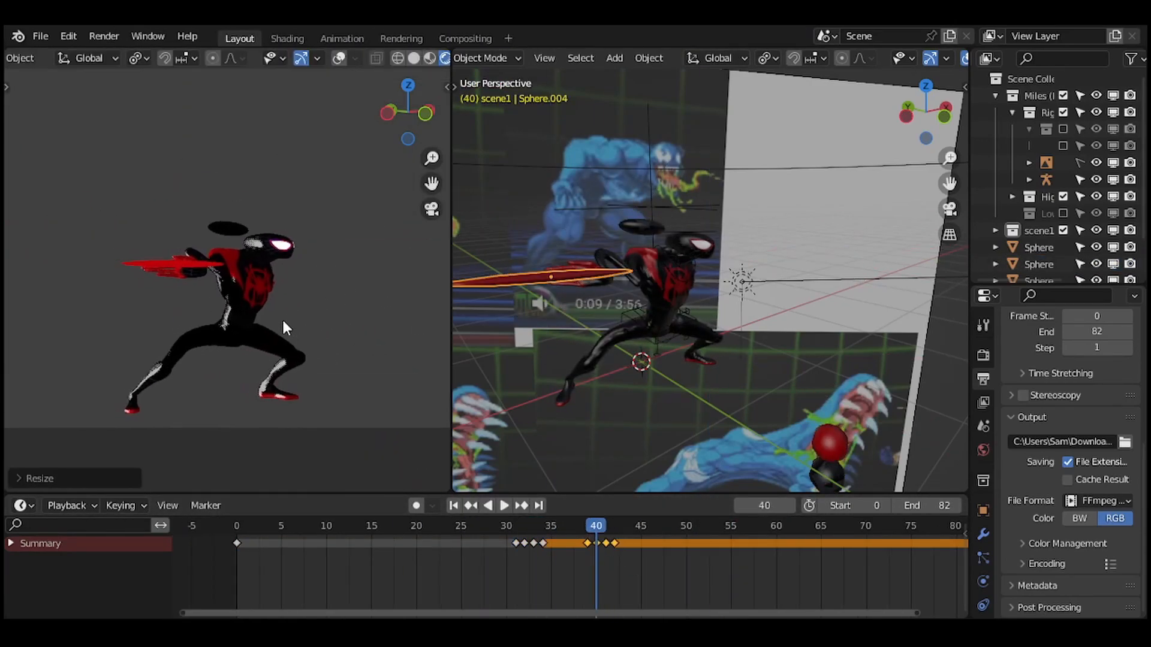
key("i")
Copy the red sphere's keyframe to frame 41, move it under the outstretched arm, and stretch it along its local Y axis.
left_click(605, 530)
left_click(596, 544)
key("shift+d")
left_click(605, 543)
key("g")
left_click(370, 327)
key("s")
key("z")
key("z")
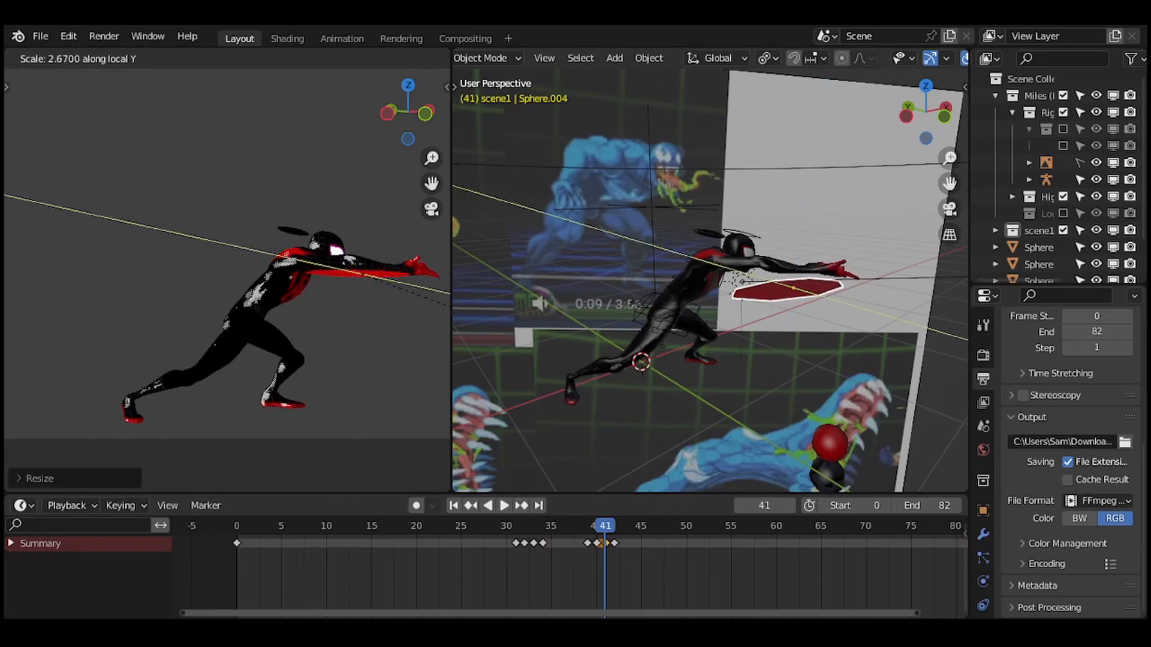
On frame 42, reshape the red sphere along its local axis near the outstretched hand and keyframe it.
left_click(614, 528)
left_click(607, 543)
left_click_drag(614, 543, 551, 532)
left_click(440, 314)
key("s")
key("z")
key("z")
left_click(361, 351)
key("i")
Replay the second swing, then move another red sphere and keyframe it on two neighbouring frames.
key("space")
left_click_drag(624, 531, 650, 531)
key("i")
left_click(372, 485)
key("g")
key("i")
key("Left")
key("i")
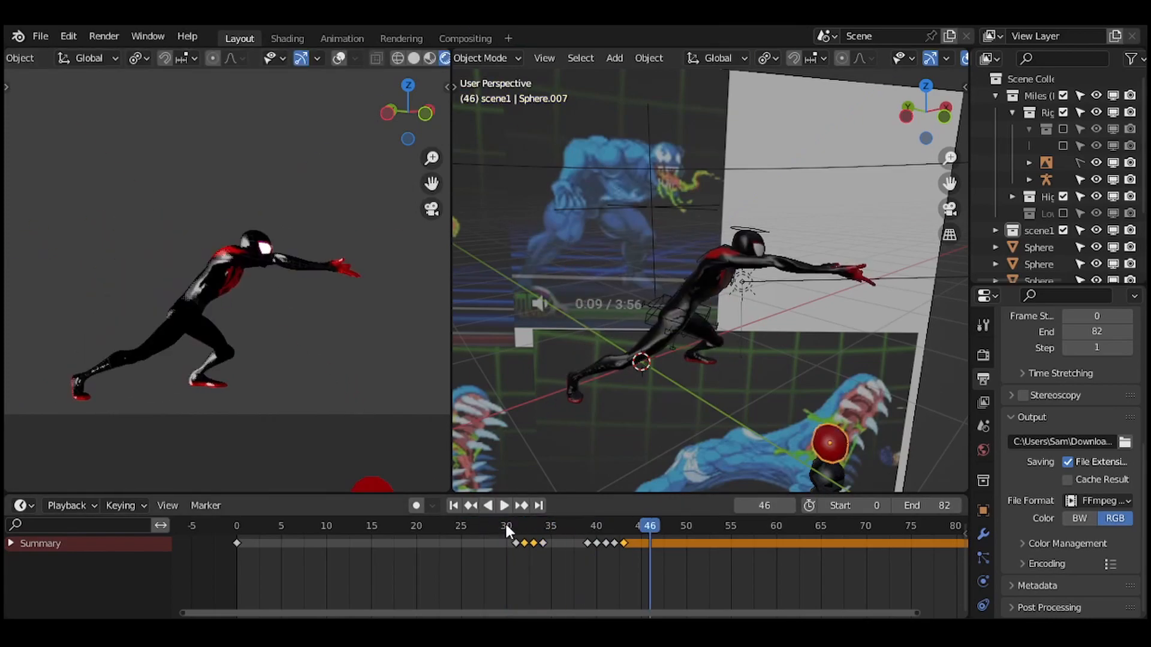
Move, rotate and scale the additional red sphere to follow the arm swings, keyframe each pose, and replay.
left_click(372, 484)
key("g")
key("r")
key("s")
left_click_drag(506, 531, 580, 527)
left_click(372, 484)
key("g")
key("i")
key("s")
key("i")
key("space")
key("space")
key("i")
Duplicate the smear for the second swing, then scale, rotate and keyframe it around frame 41.
key("shift+d")
left_click_drag(502, 526, 605, 529)
left_click(325, 337)
key("i")
key("s")
key("i")
key("r")
left_click(624, 544)
key("s")
Duplicate the sphere as a black smear with the MASK.001 material and replay the swing.
left_click(196, 302)
key("Escape")
left_click(983, 569)
scroll(240, 252, "up", 3)
key("shift+d")
scroll(306, 302, "down", 3)
key("Right")
key("space")
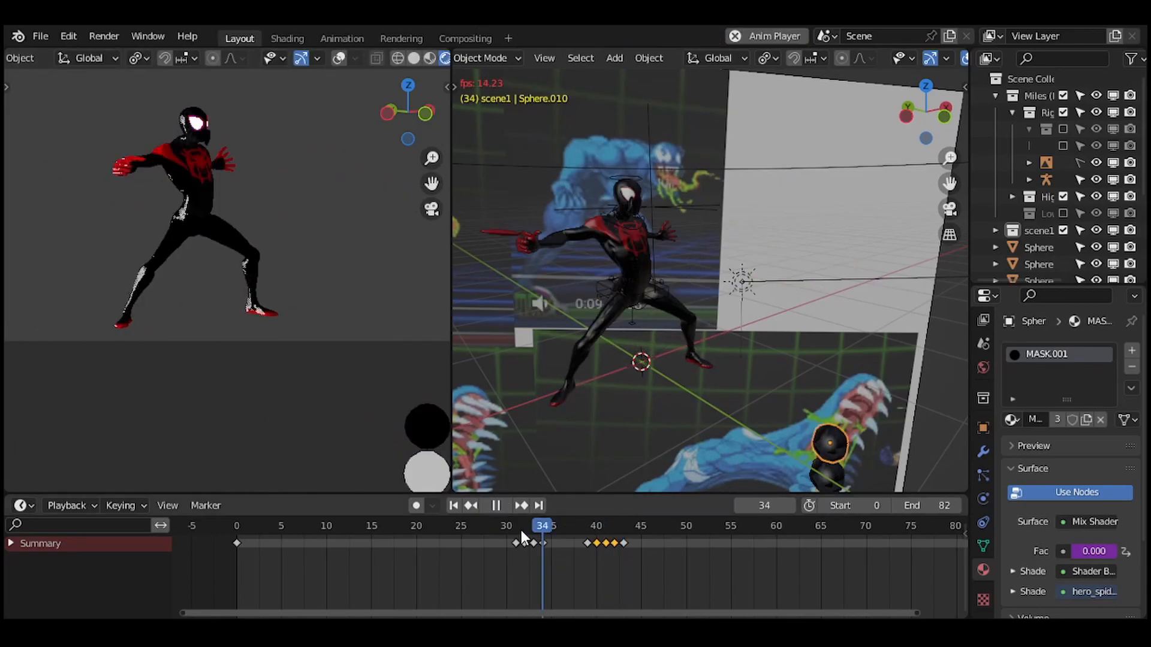
Rotate and move the additional black sphere behind the character's legs across frames 40 to 42 of the second swing.
key("space")
left_click_drag(511, 531, 604, 530)
scroll(239, 264, "up", 2)
left_click(197, 264)
key("r")
left_click(303, 276)
key("Left")
key("g")
key("Right")
key("Right")
key("r")
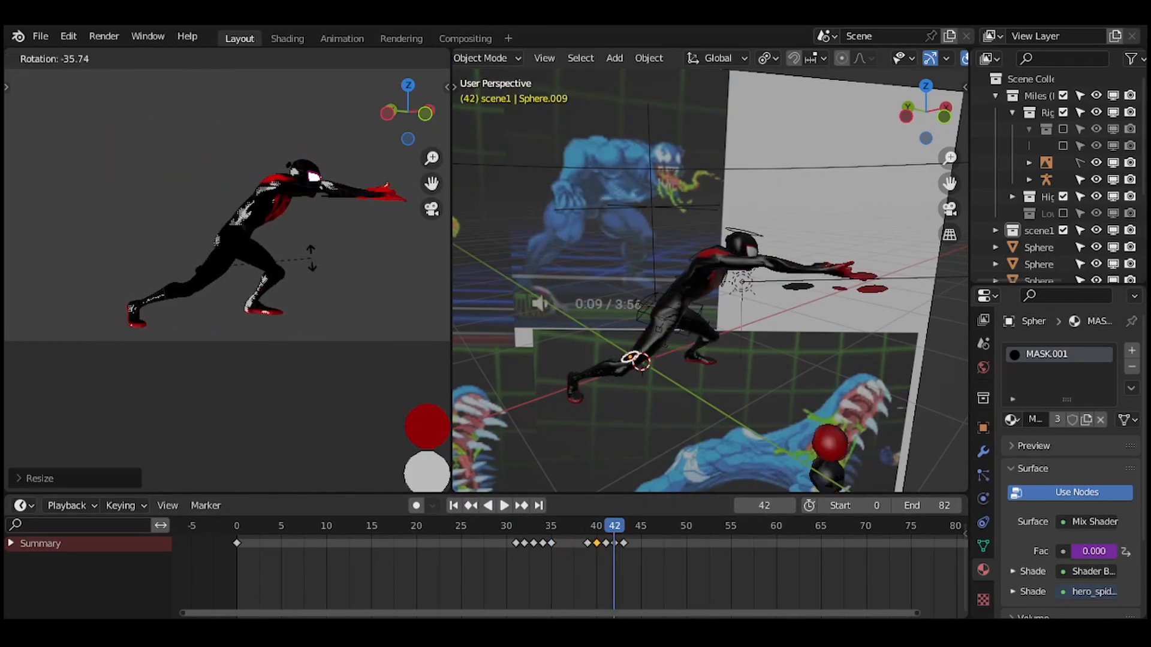
left_click(310, 258)
Rotate, move and reshape the black sphere beside the rear leg on frames 50 and 51, keyframe it, and replay.
left_click(506, 531)
key("space")
left_click(686, 531)
key("r")
key("Right")
key("g")
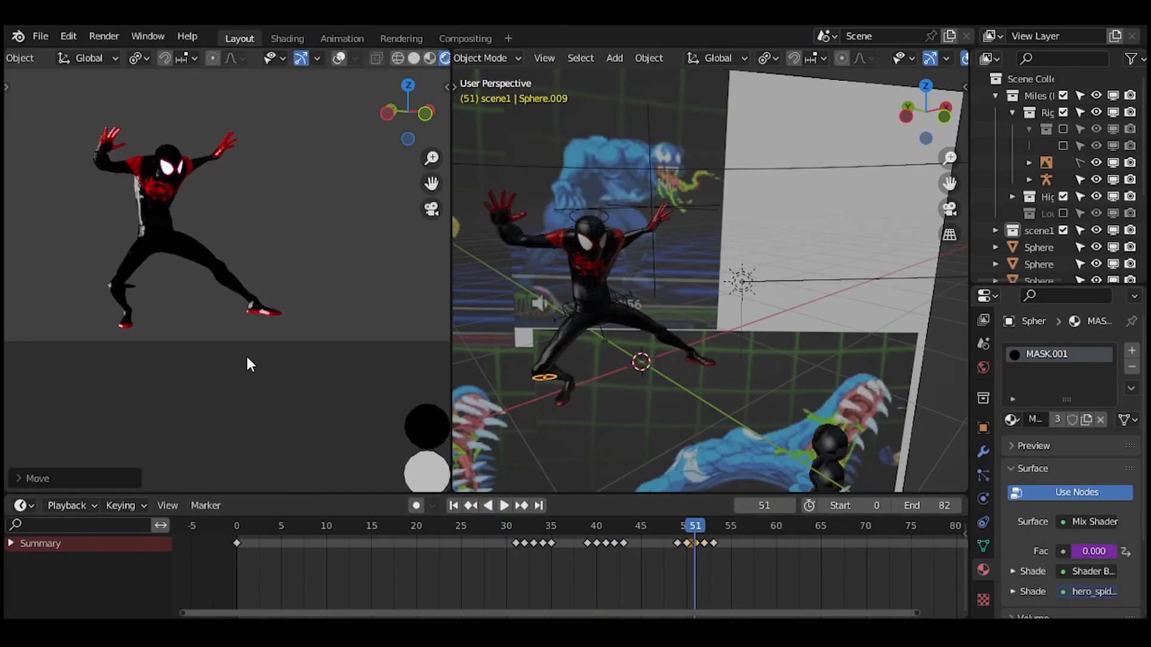
key("Left")
key("s")
key("z")
key("z")
left_click(278, 344)
key("space")
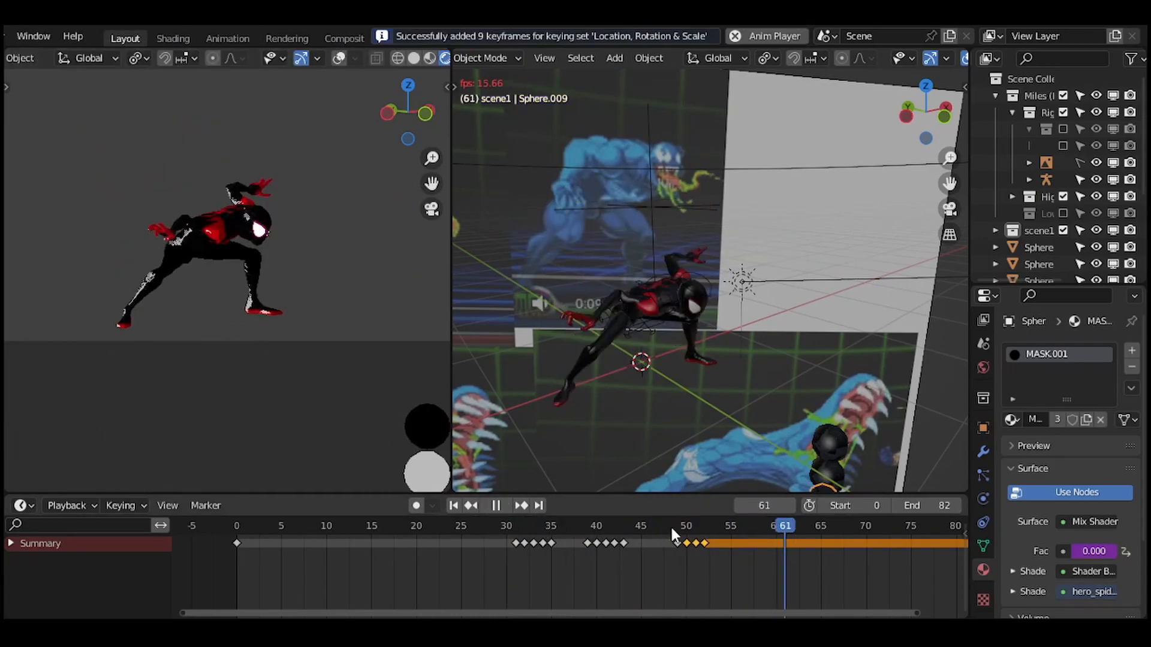
On frame 40, place the white sphere above the character's shoulder, flattening, rotating and stretching it into a thin streak.
key("space")
left_click(595, 531)
left_click(827, 473)
key("g")
key("s")
key("z")
key("z")
left_click(411, 335)
key("r")
left_click(329, 290)
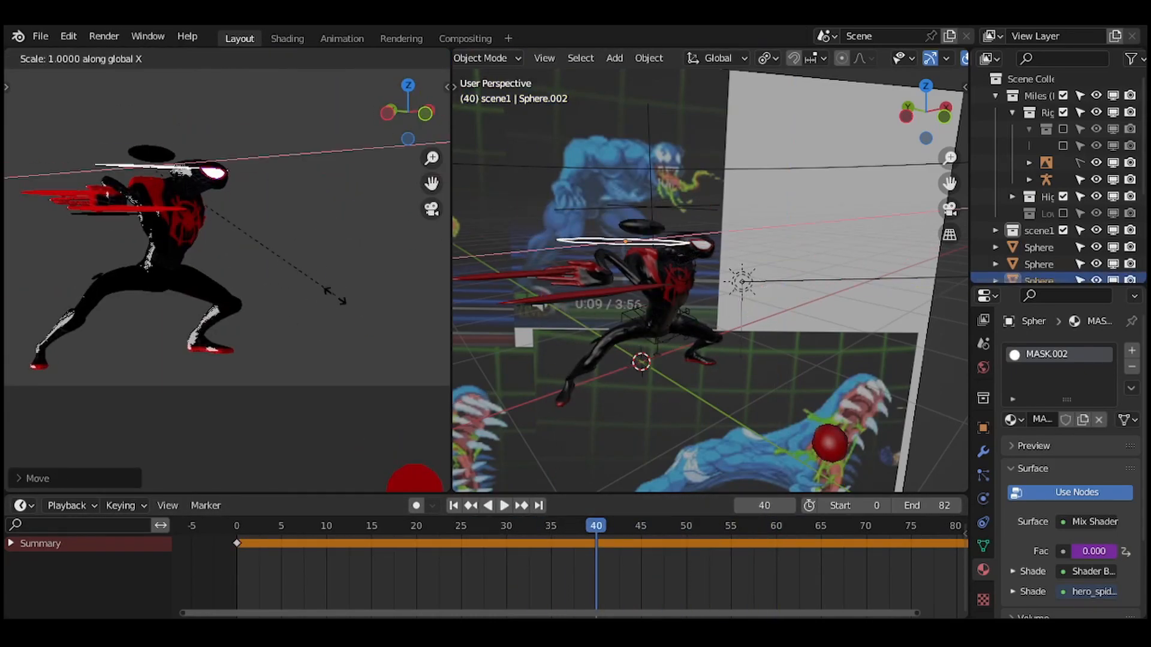
left_click(335, 296)
Refine the white streak's thickness on frame 40, then reposition it behind the head for frames 41 and 42.
left_click(588, 531)
left_click(595, 532)
key("s")
key("z")
key("z")
left_click(296, 329)
left_click(614, 531)
key("g")
left_click(607, 533)
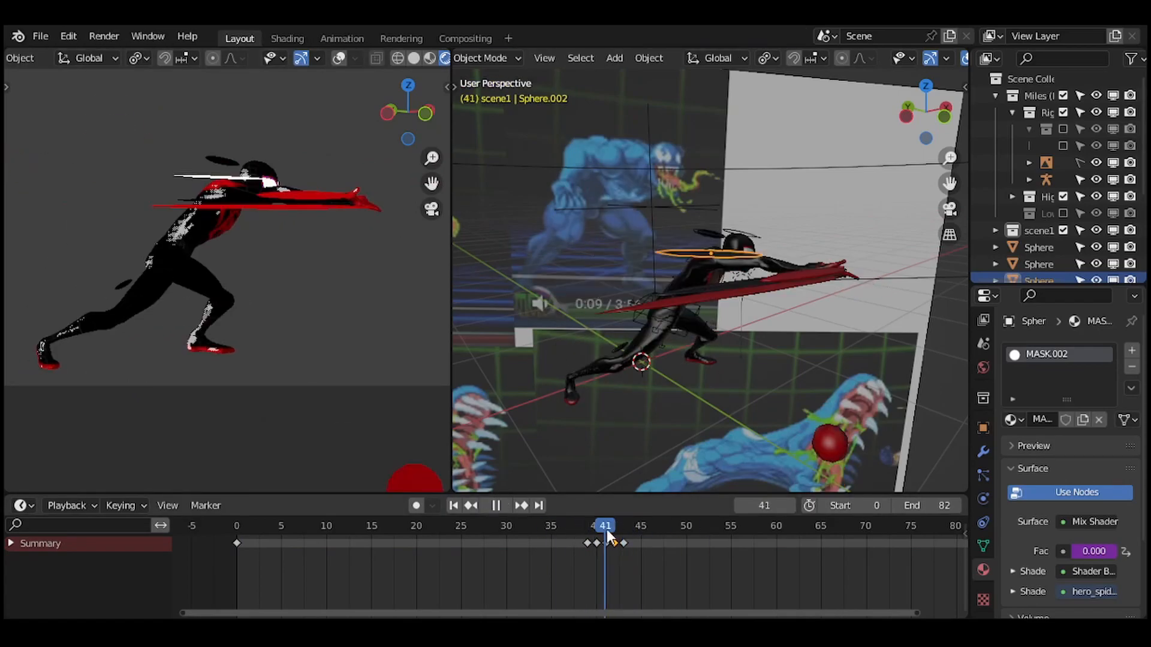
Return to the first swing at frame 32, scale the white sphere along its local X axis, and keyframe it.
left_click_drag(605, 532, 525, 532)
key("s")
key("x")
key("x")
left_click(336, 299)
key("i")
left_click(538, 534)
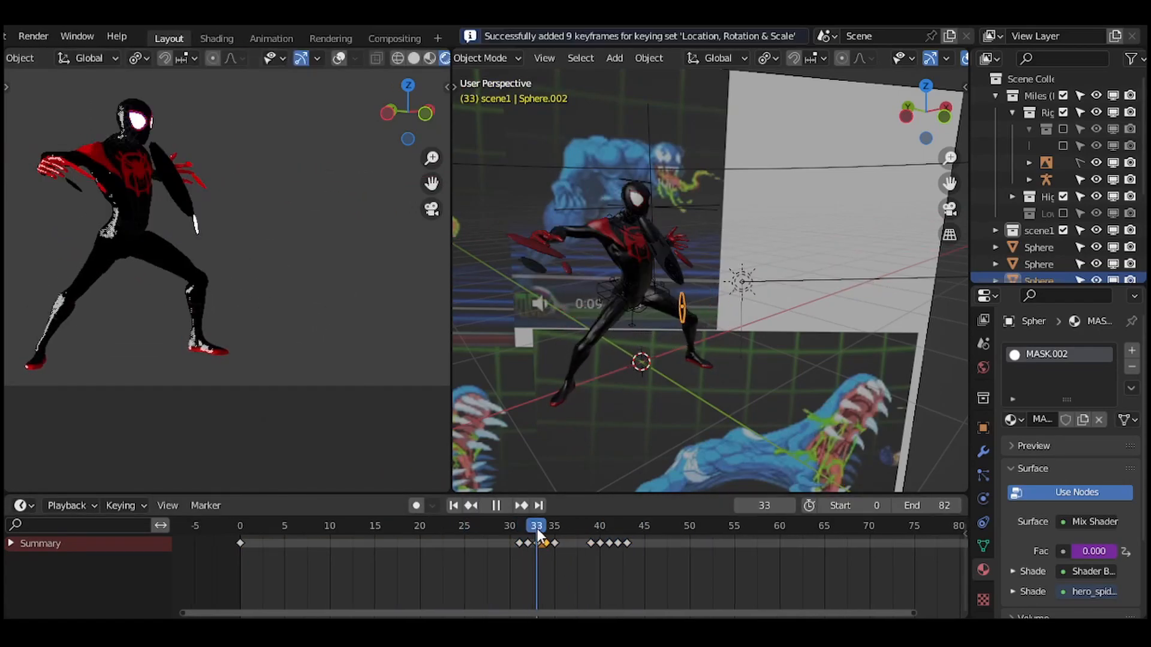
Resize the white sphere on frame 34, save the file, and replay the first swing.
left_click(546, 531)
key("s")
left_click(290, 184)
left_click(537, 531)
key("ctrl+s")
key("space")
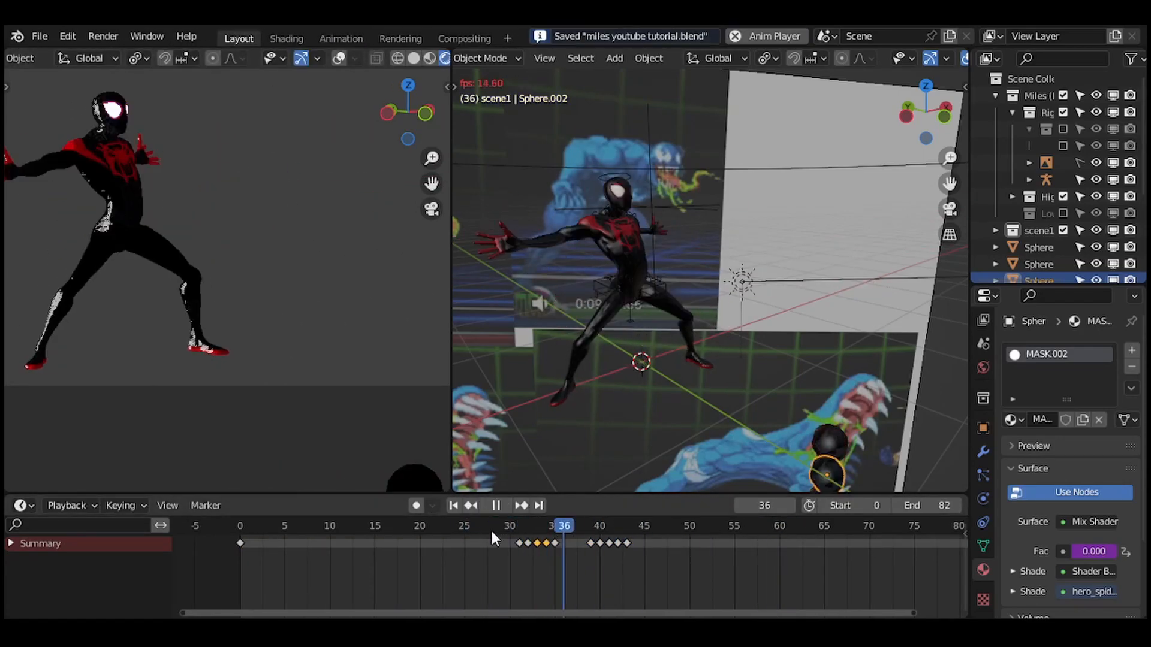
Scale the black smear sphere for the arm swing, keyframe the new shape, and replay the first swing.
left_click(177, 184)
key("s")
key("x")
key("x")
left_click(193, 209)
key("s")
left_click(231, 249)
key("i")
left_click(490, 532)
key("space")
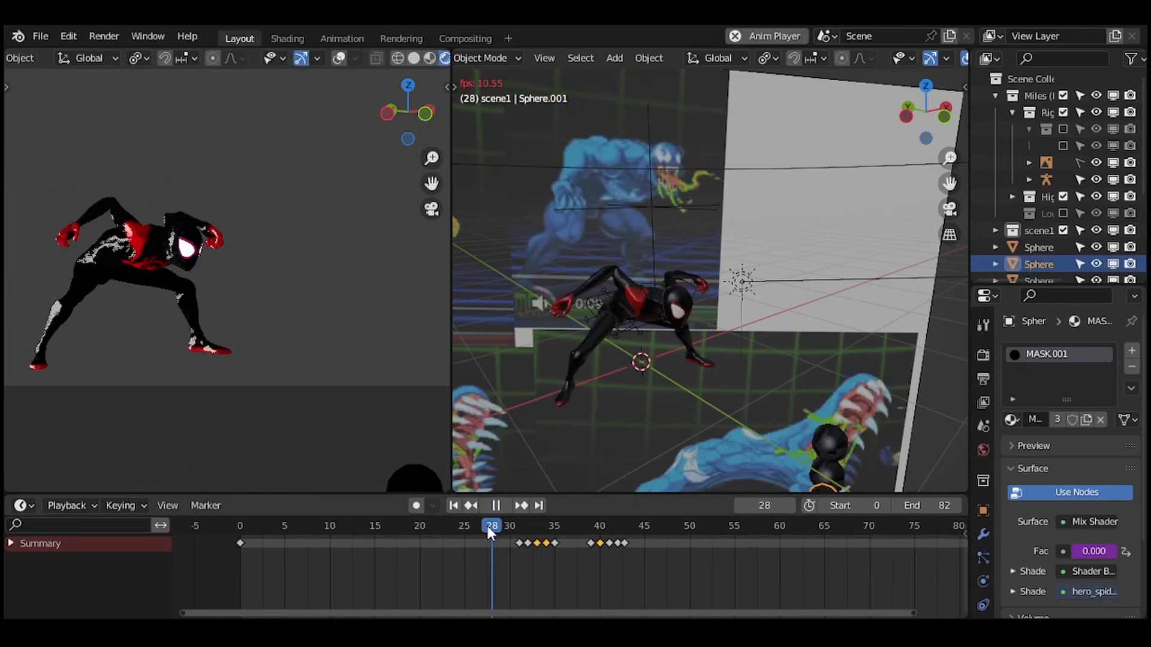
On frame 34, reposition the red smear sphere and keyframe it, then go to frame 39.
left_click(545, 531)
key("g")
left_click(363, 306)
key("i")
left_click(590, 531)
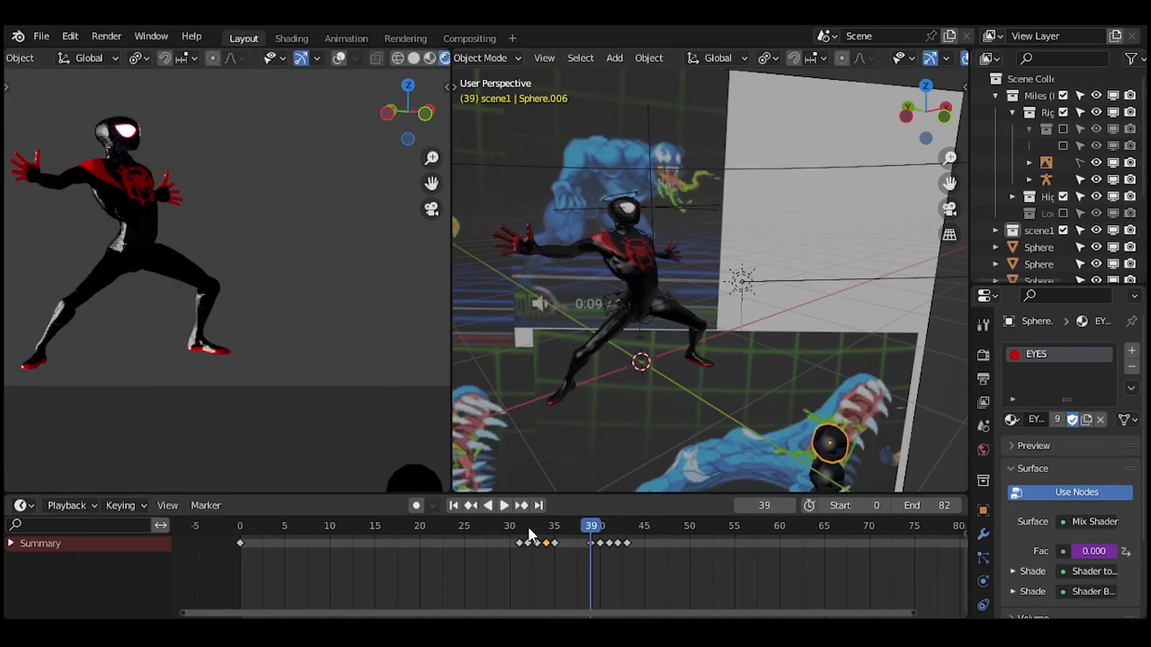
Replay the first swing and save the file.
left_click(502, 530)
key("space")
left_click(519, 527)
key("ctrl+s")
left_click_drag(519, 528, 659, 526)
key("space")
On frame 49, place the small red streak below the outstretched hands and keyframe it.
left_click(681, 528)
key("g")
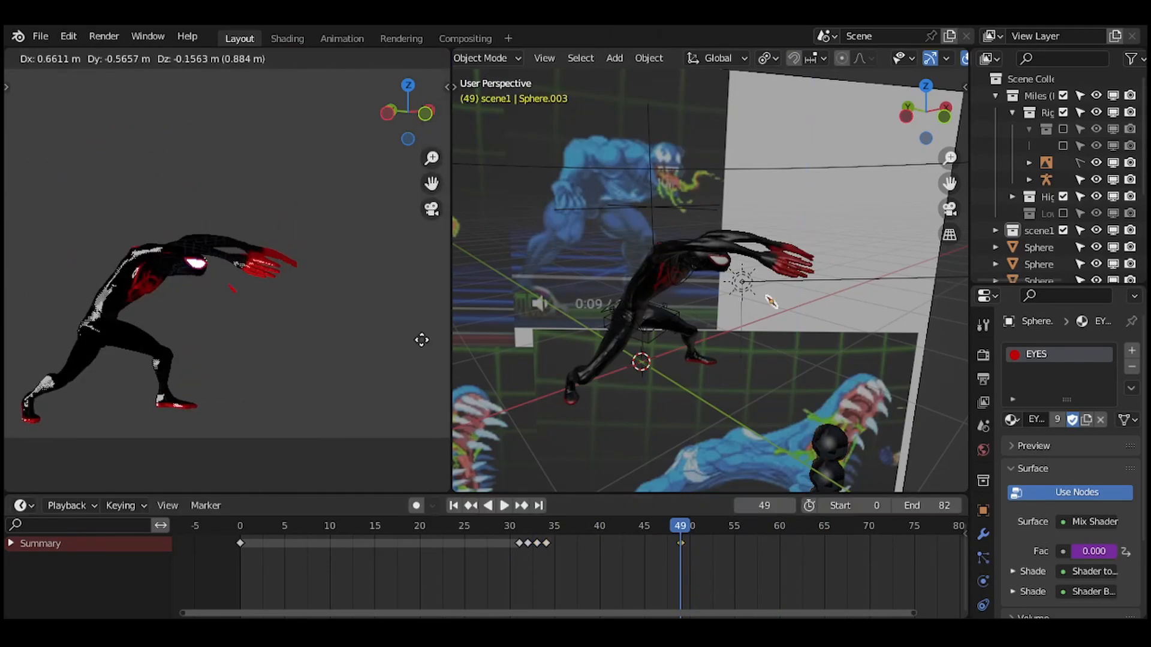
left_click(424, 339)
scroll(731, 270, "down", 4)
key("i")
On frame 50, move the red streak in front of the raised hands and keyframe it.
left_click(703, 370)
key("g")
left_click(827, 185)
left_click(1079, 161)
left_click(294, 263)
key("Right")
key("g")
left_click(202, 202)
key("i")
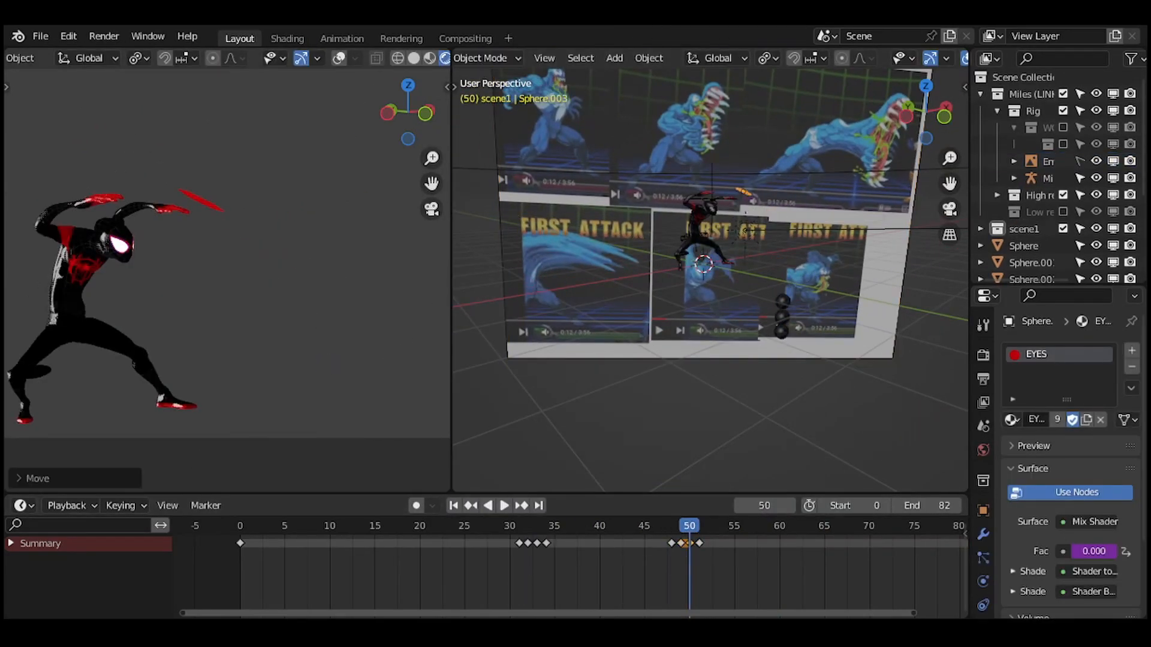
Reposition the red streak for frame 51, scale it down, and keyframe it.
left_click(251, 284)
key("i")
key("Right")
key("g")
left_click(271, 228)
key("s")
left_click(267, 223)
key("i")
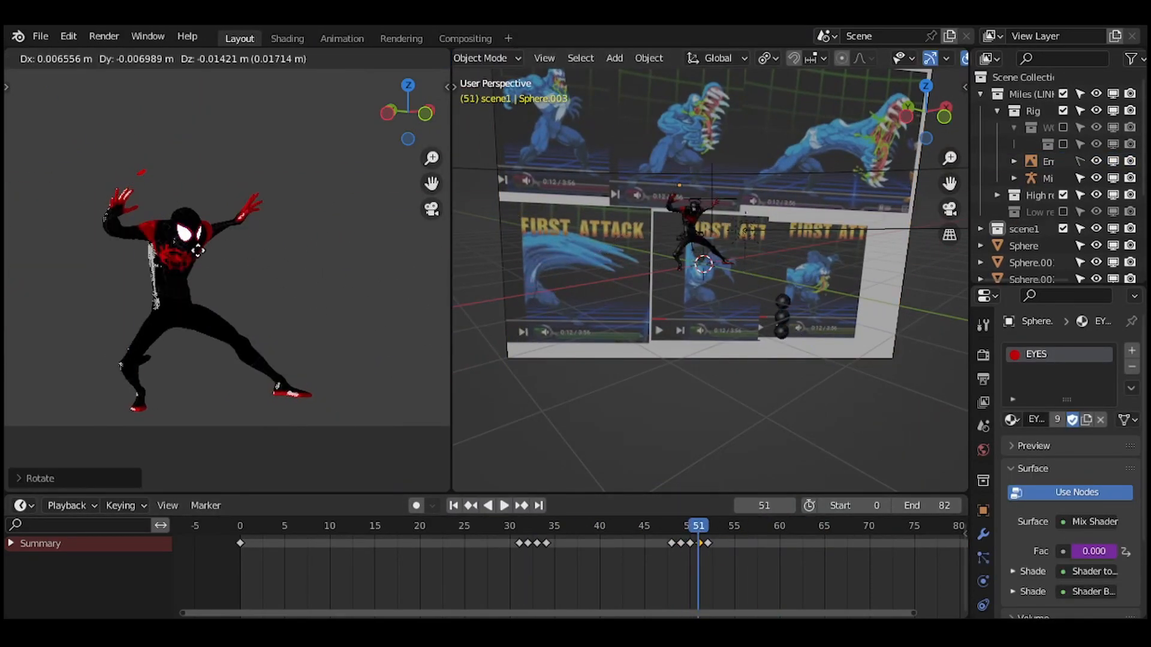
Nudge the red streak above the raised hand on frame 51, then rotate and keyframe it on the following frame.
left_click(198, 250)
key("Right")
key("r")
left_click(282, 308)
key("i")
Duplicate the red streak, assign it the black MASK.001 material, and fit and keyframe it along the arm on frame 49.
key("shift+d")
left_click(1012, 420)
left_click(983, 360)
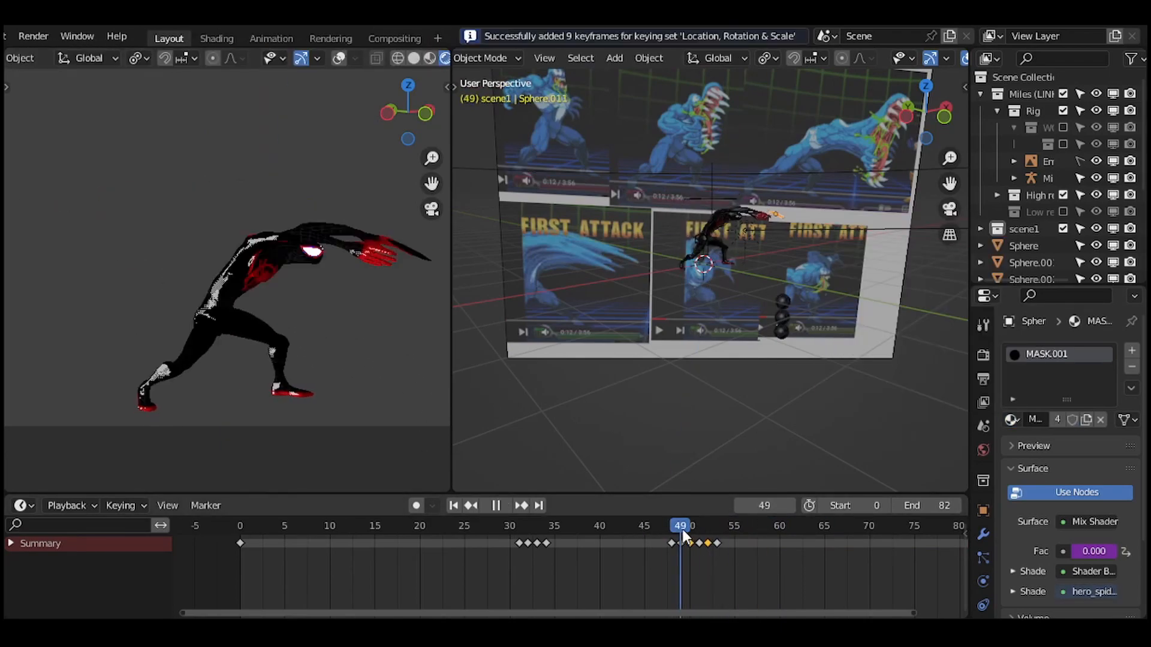
key("s")
key("g")
left_click(375, 316)
key("i")
Adjust the black streak above the head across frames 50 to 52, keyframing it on frame 51.
left_click(688, 528)
left_click(699, 528)
left_click(707, 529)
key("g")
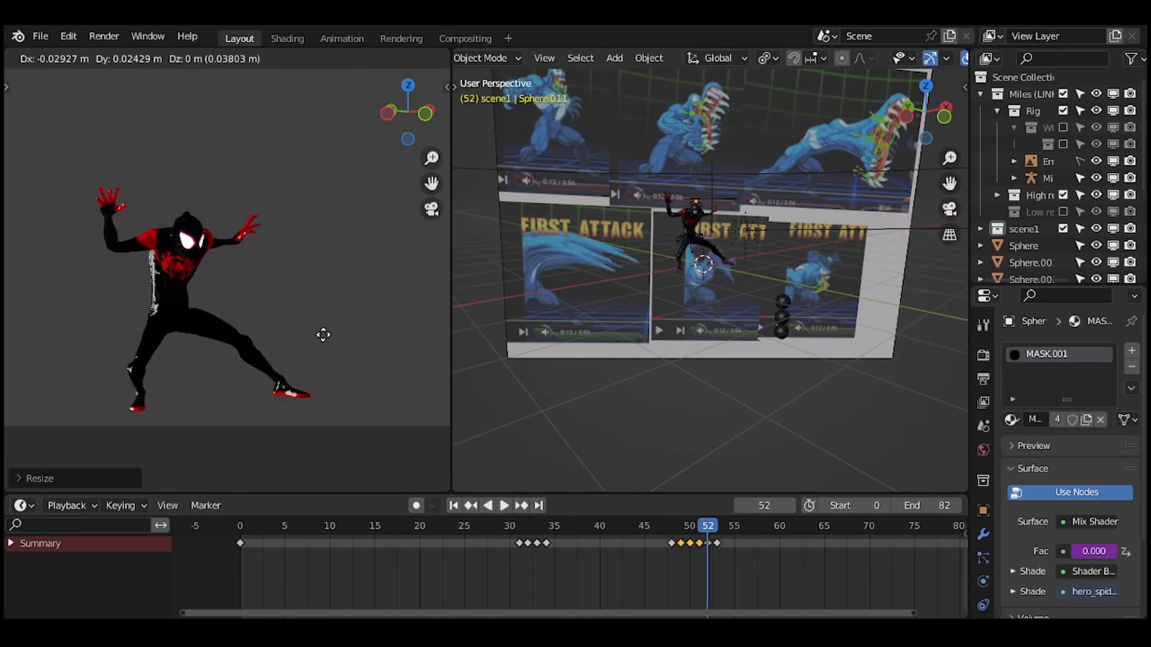
left_click(298, 288)
key("Left")
key("i")
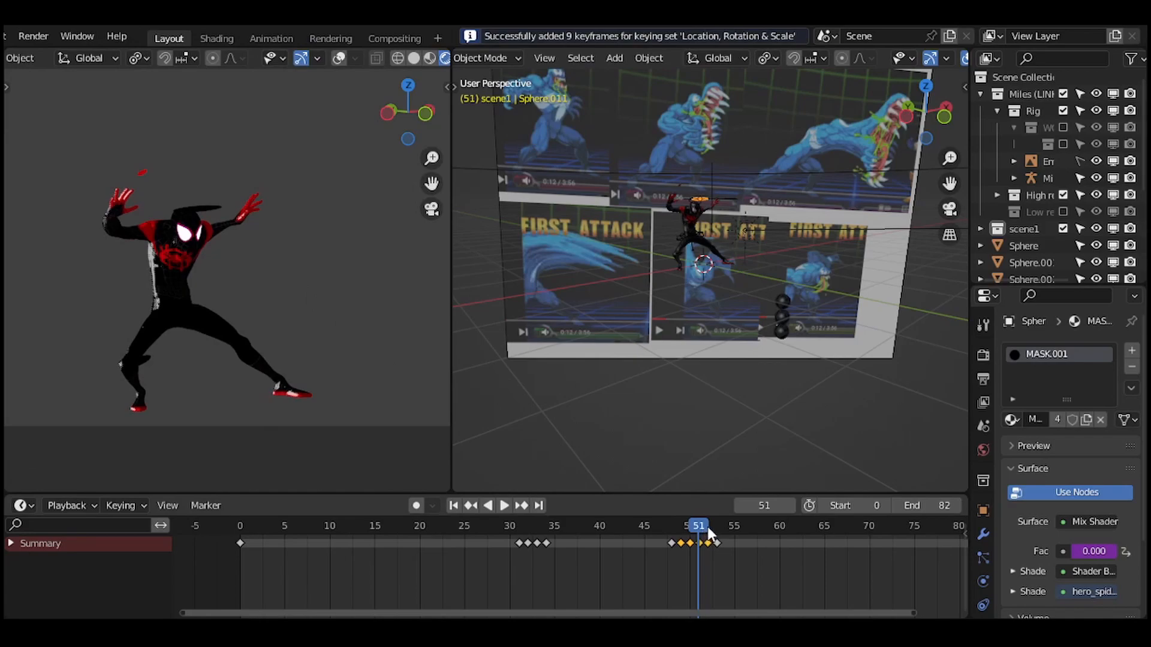
On frame 50, move the additional red streak along the raised arm and keyframe it.
key("space")
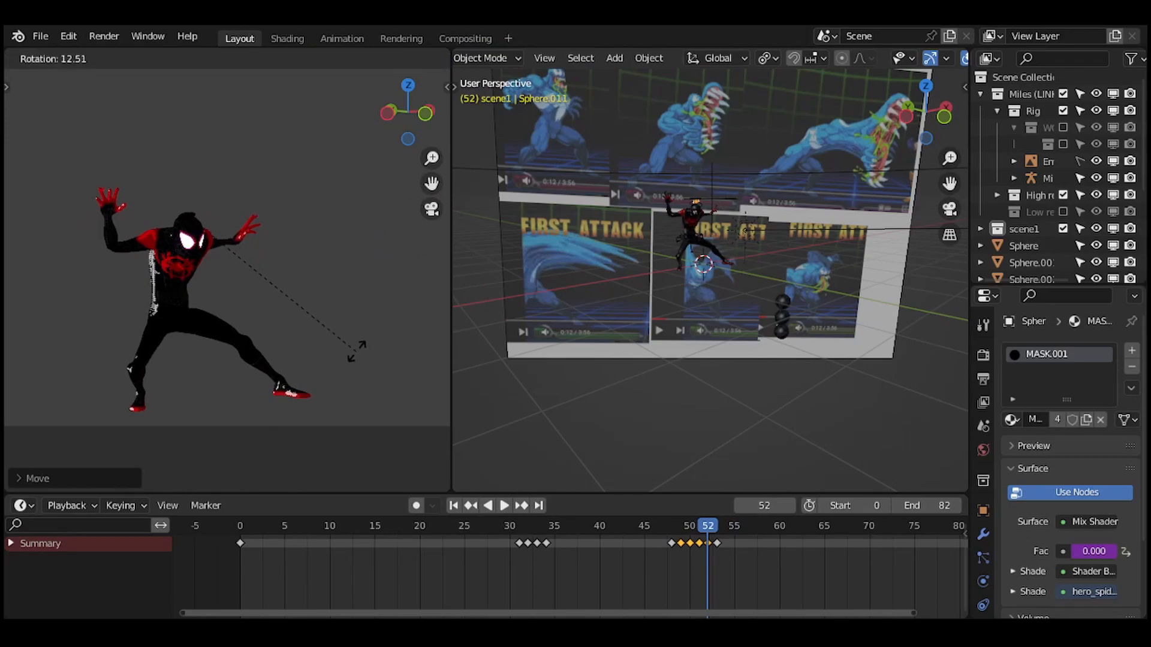
key("space")
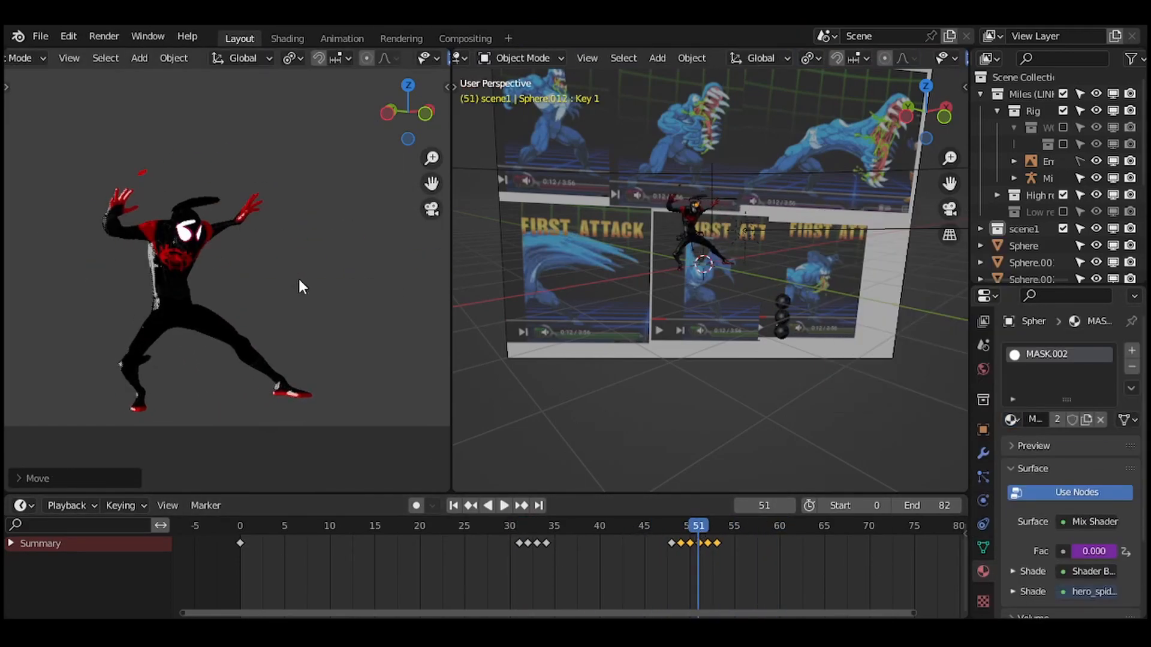
left_click_drag(652, 522, 699, 526)
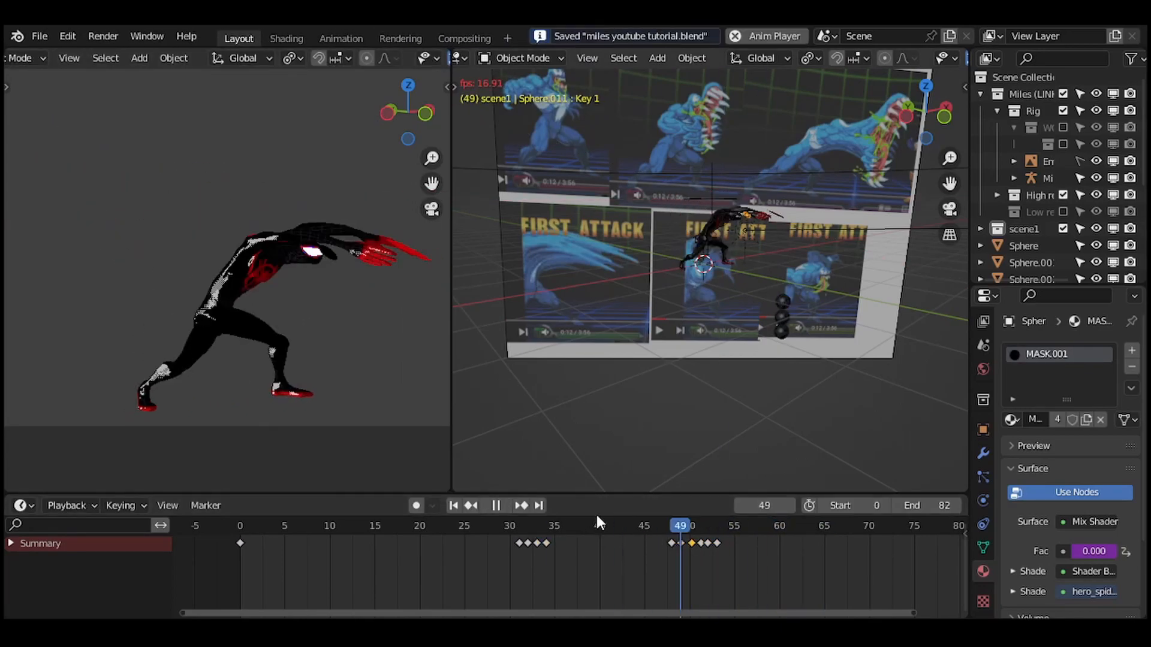
key("g")
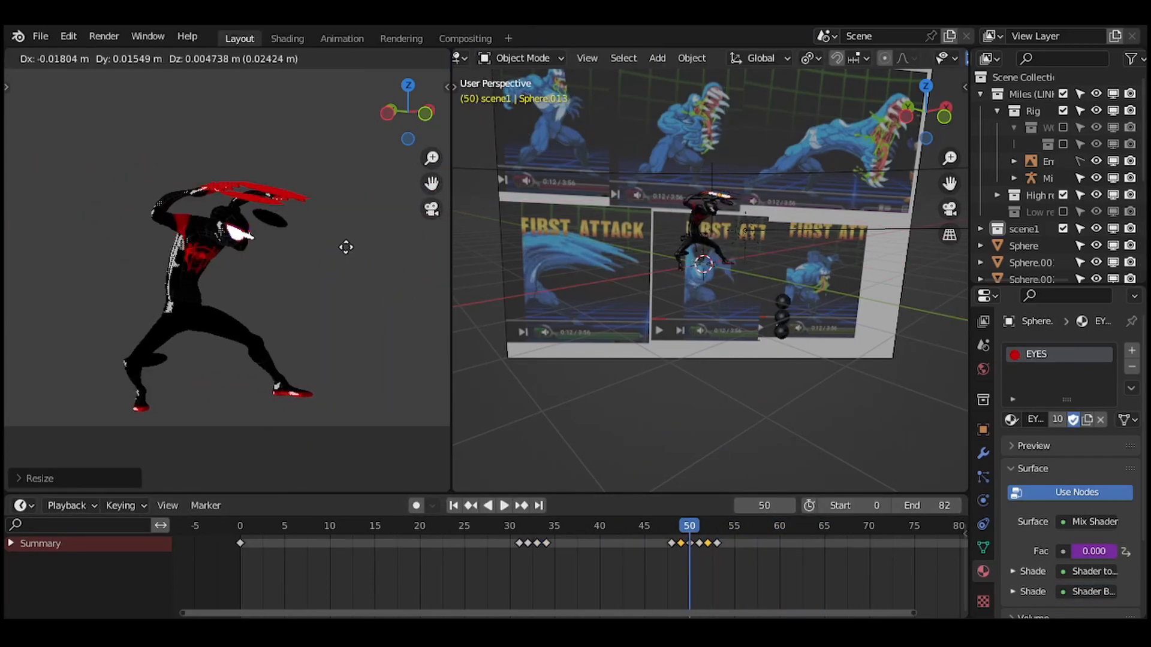
left_click(346, 247)
key("i")
key("Right")
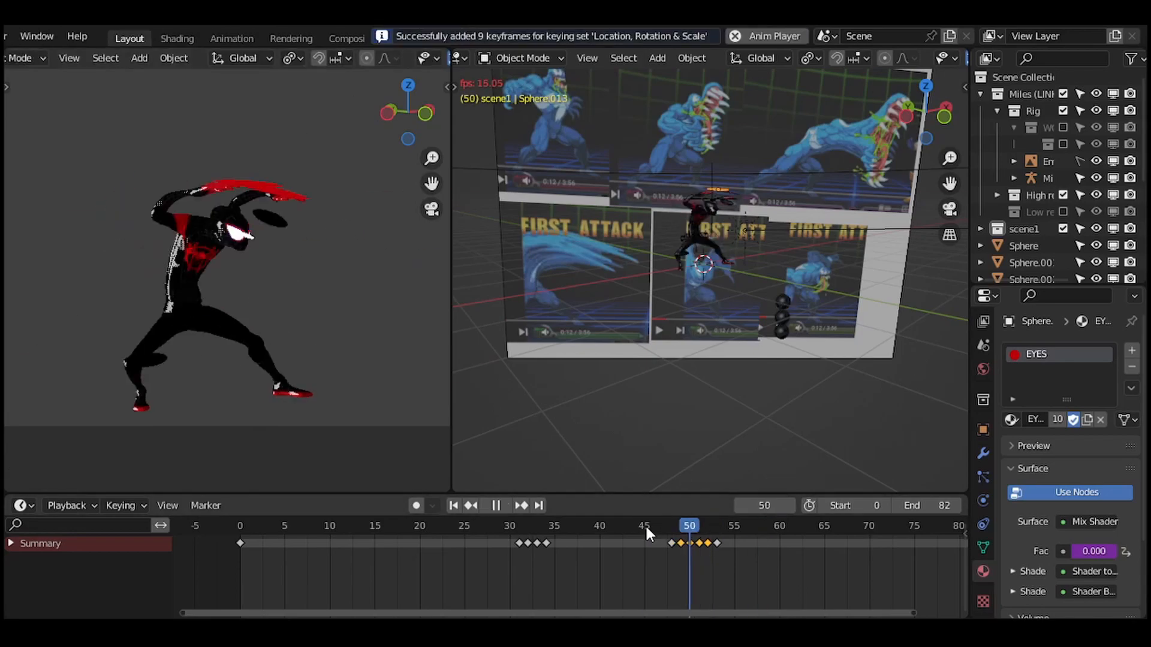
Scale and reposition the additional red streak on frame 51, keyframe it, and replay the swing.
left_click_drag(645, 524, 699, 527)
key("s")
left_click(319, 278)
key("i")
key("g")
left_click(243, 305)
key("i")
left_click(627, 523)
key("space")
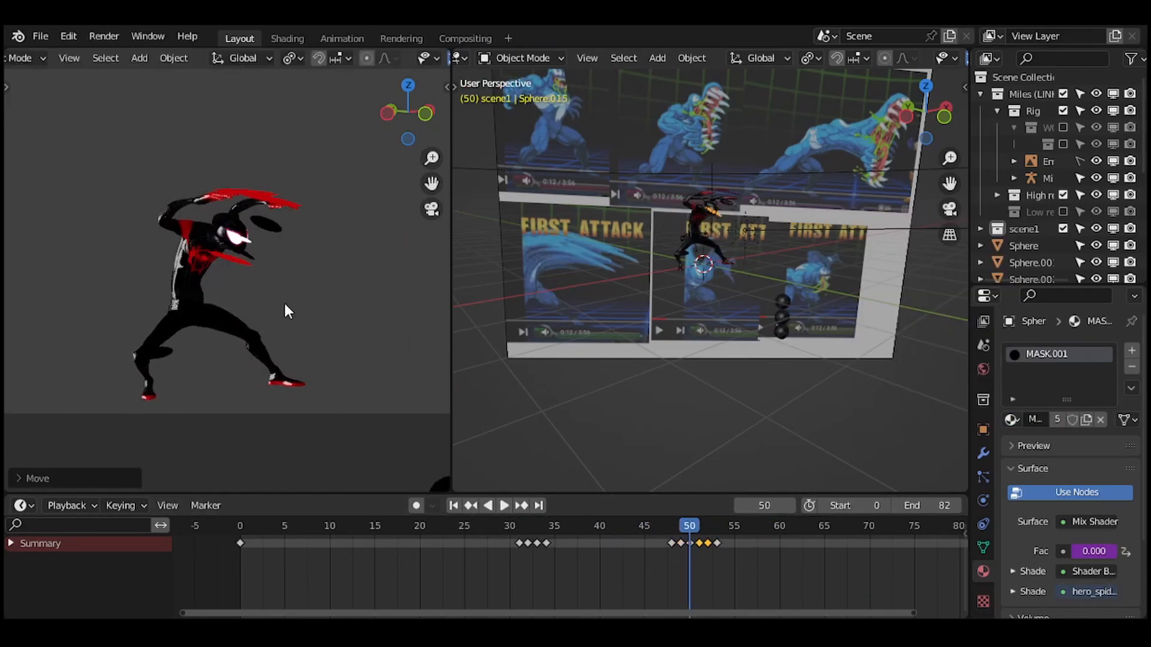
Scale and keyframe the extra black streak over the arms, move it away on frame 52, and replay the swing.
left_click(283, 301)
key("s")
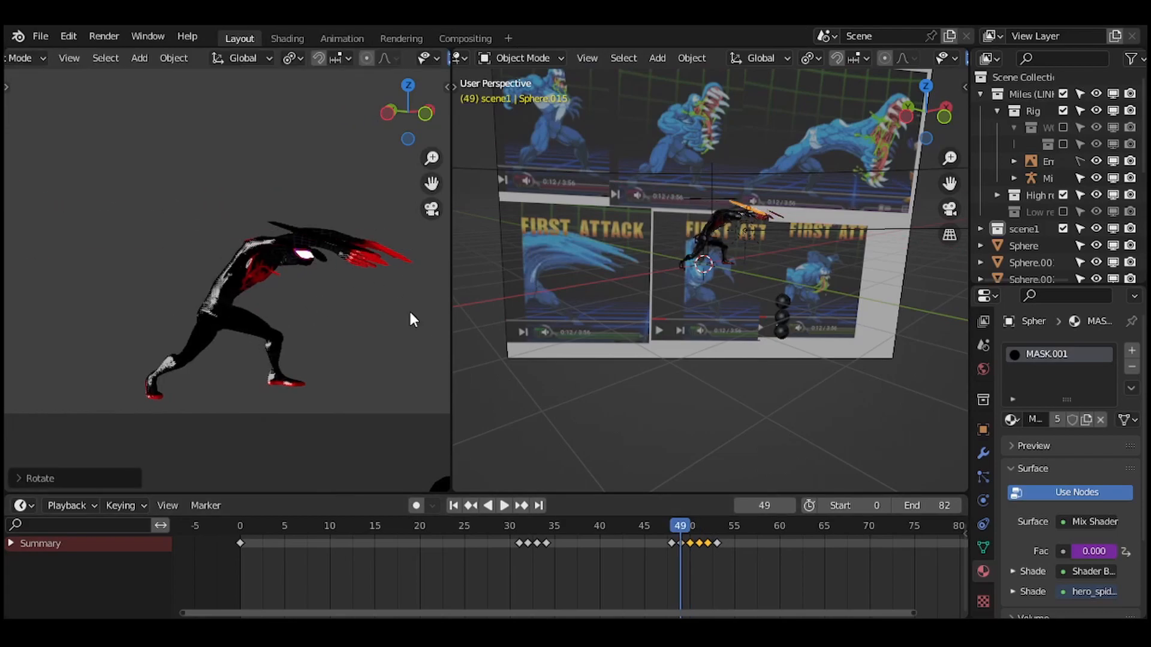
key("i")
key("g")
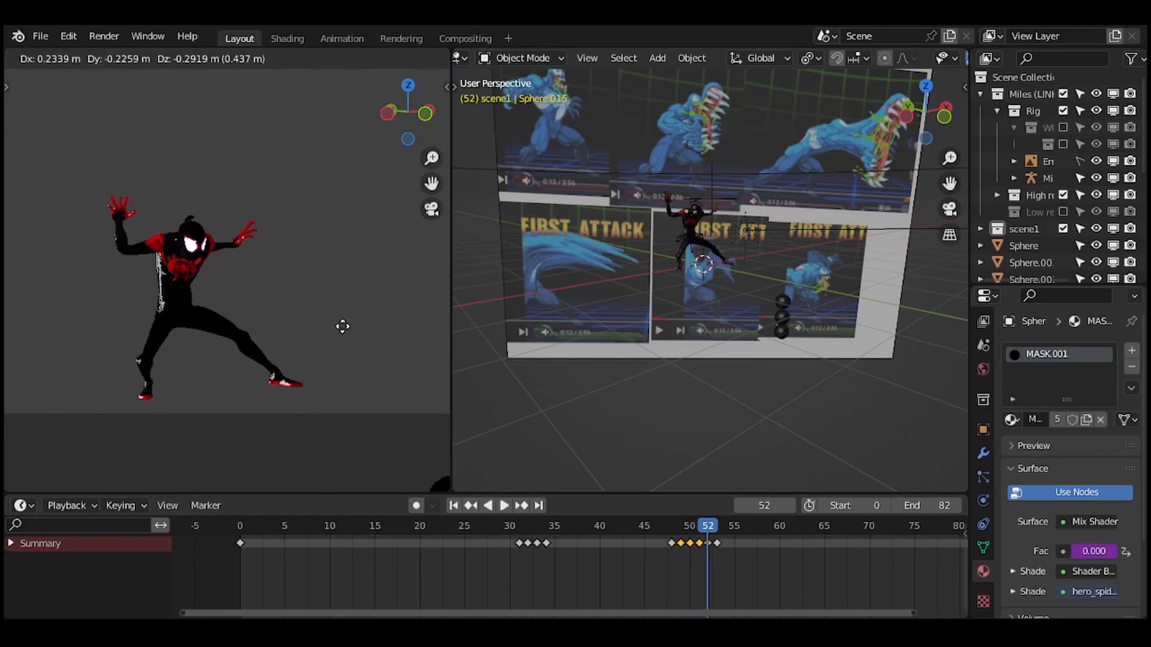
left_click(343, 326)
key("i")
left_click_drag(709, 523, 643, 524)
key("space")
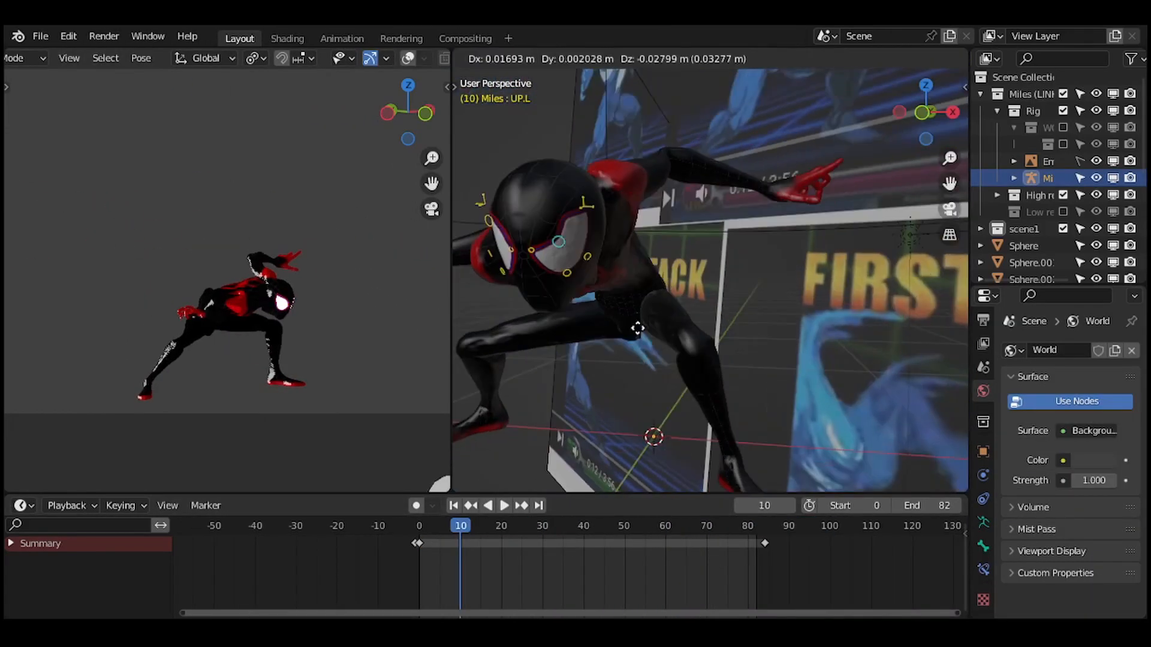
Reshape the mask's eyes by moving and keyframing the eye controls in the opening frames.
key("i")
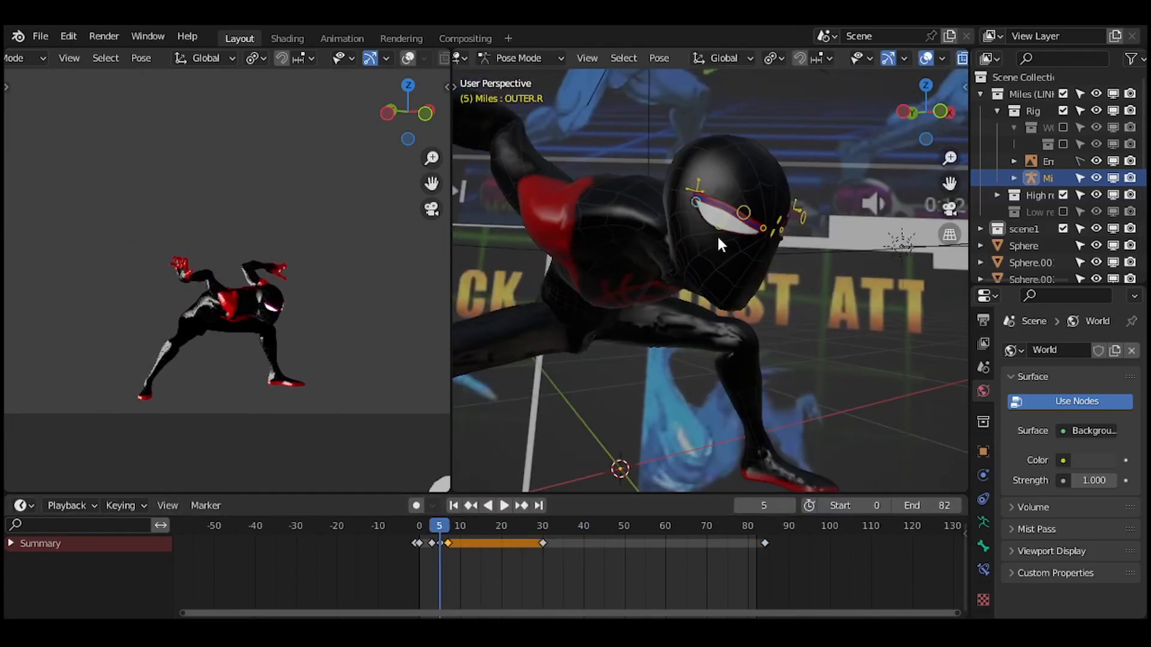
key("g")
left_click(619, 263)
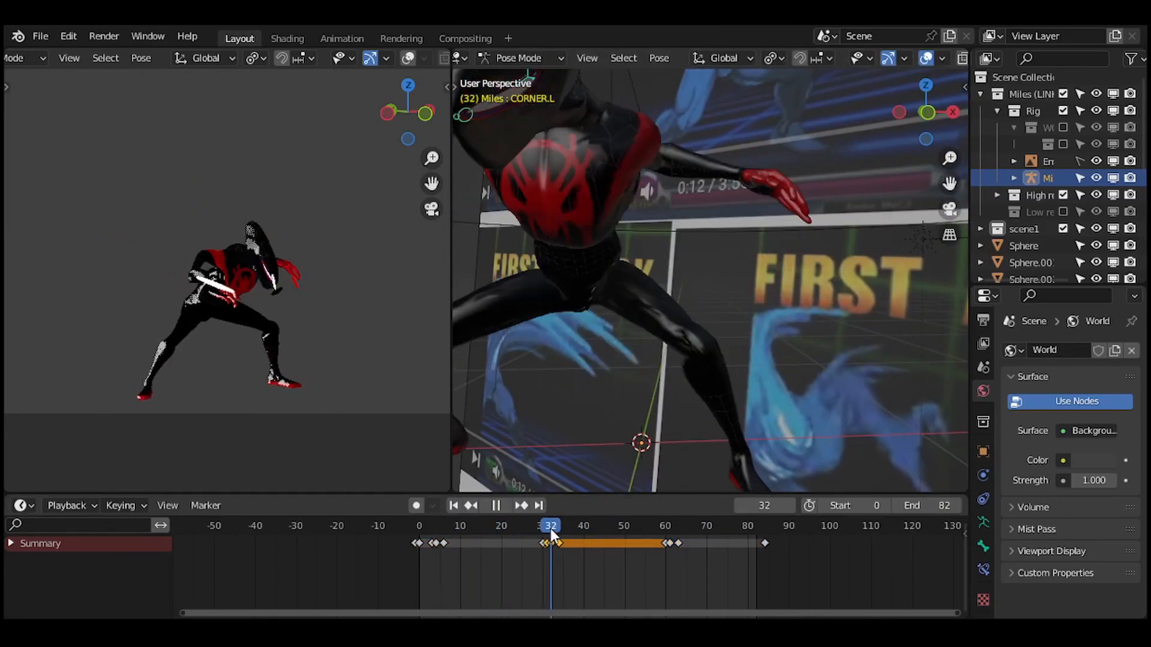
Shift the selected eye-control keyframes near frame 38 one frame earlier and replay the animation.
key("space")
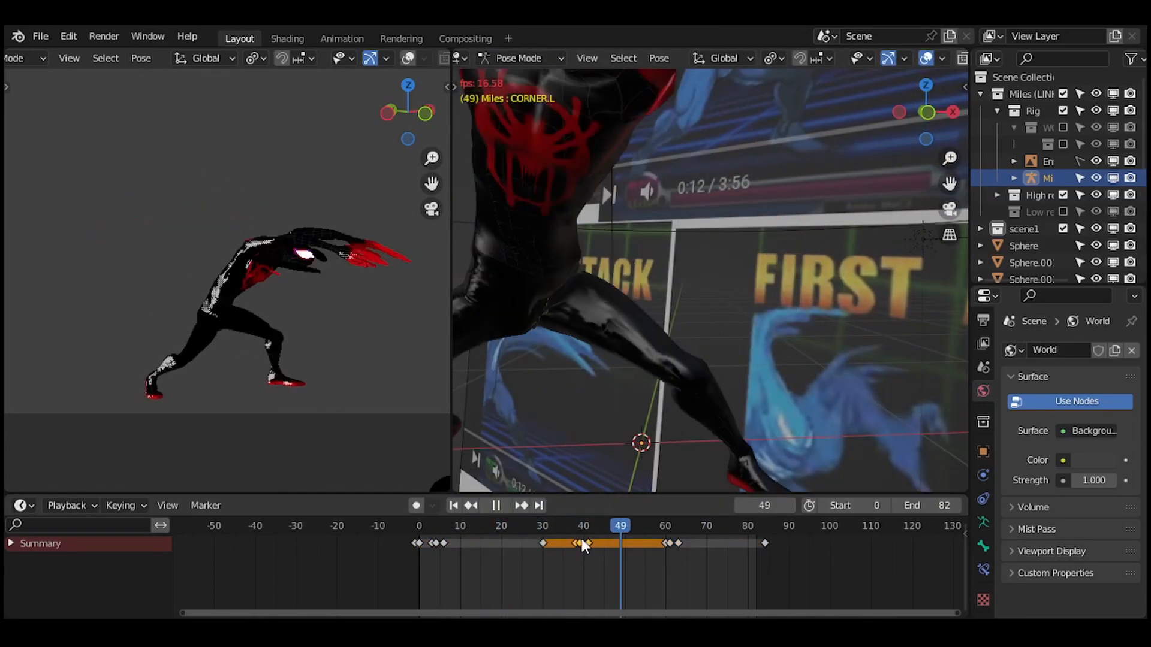
left_click(550, 533)
key("space")
key("g")
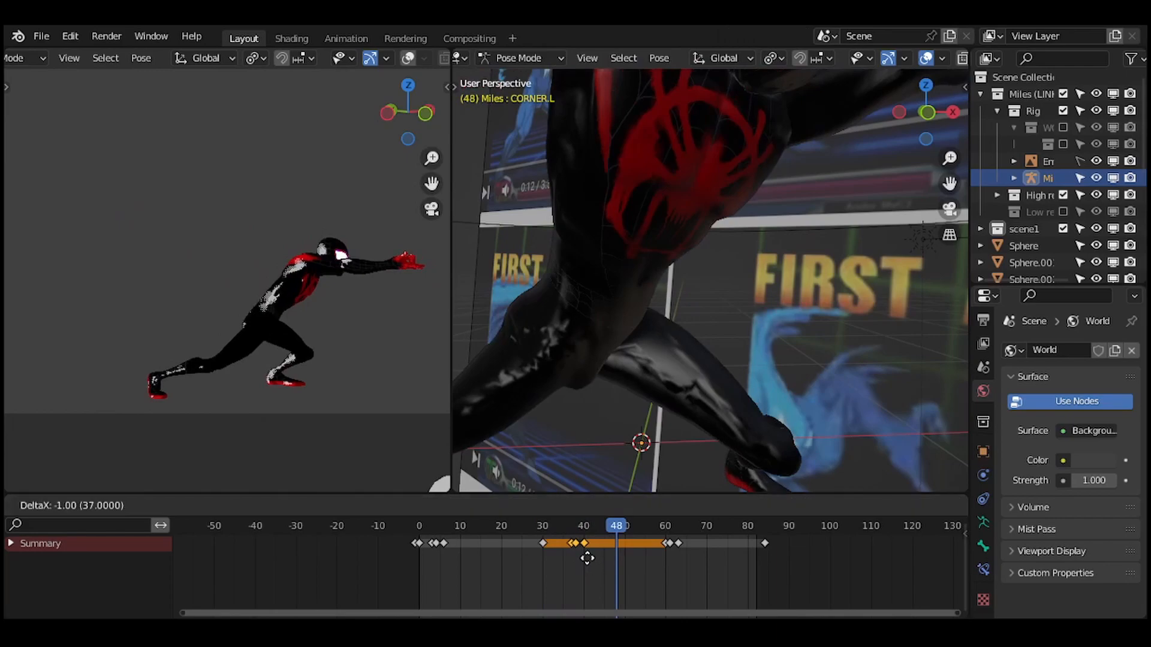
left_click(587, 559)
left_click(556, 528)
key("space")
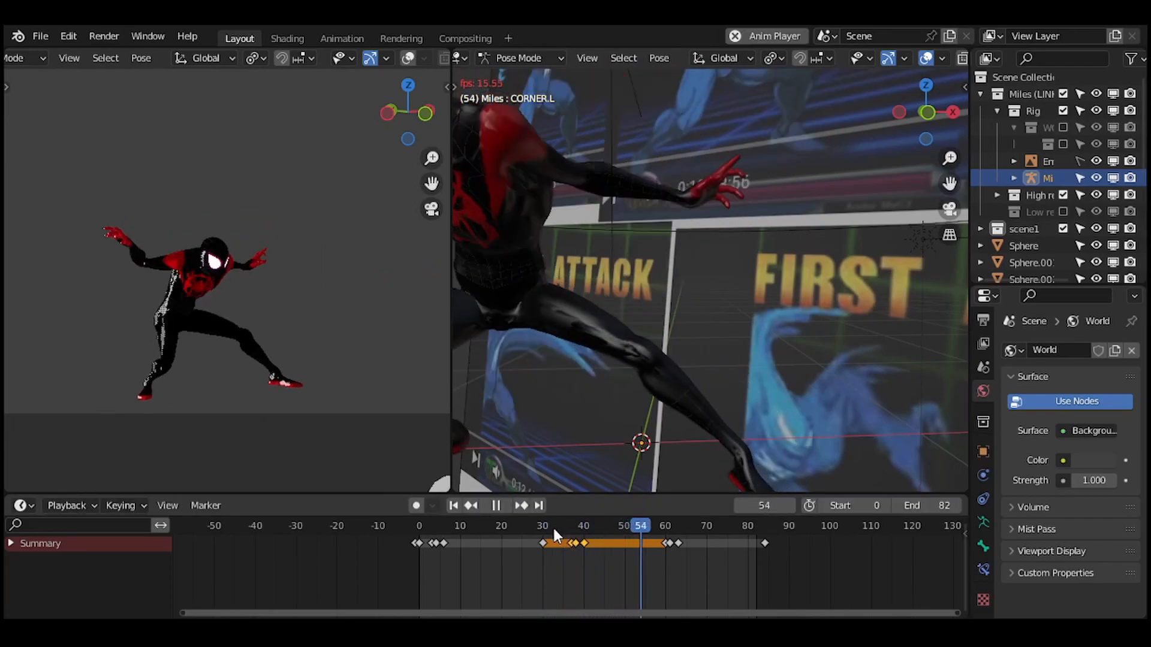
Review the eye timing from frame 31, then duplicate the selected eye keyframes further along the timeline.
left_click(554, 527)
left_click(546, 527)
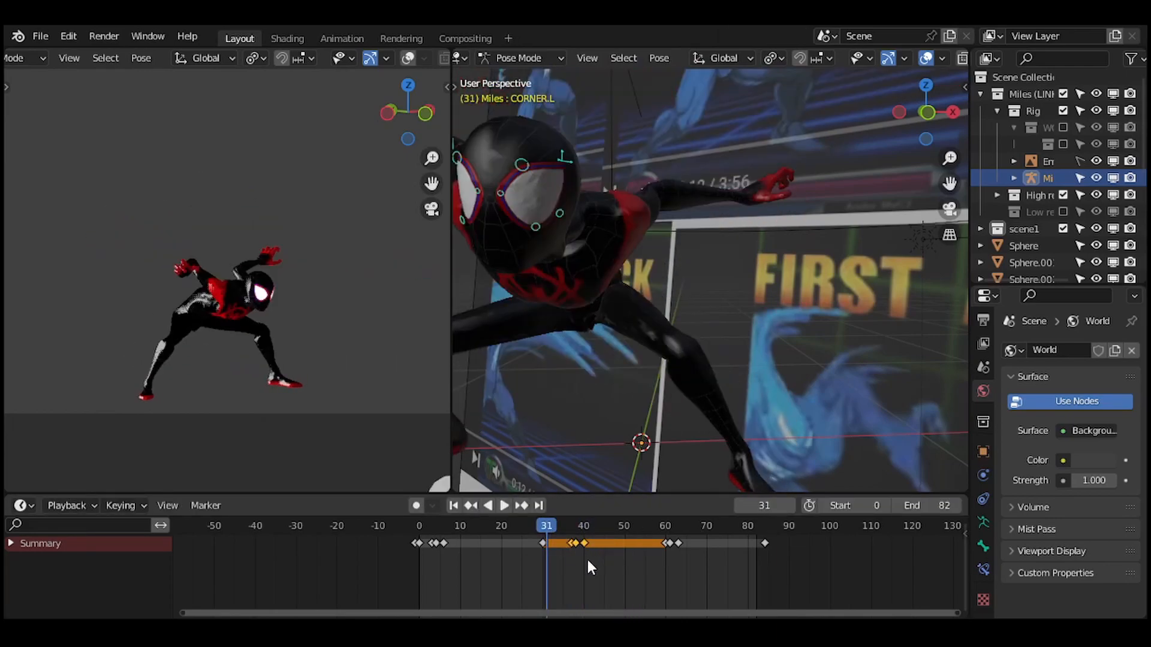
left_click(582, 557)
key("space")
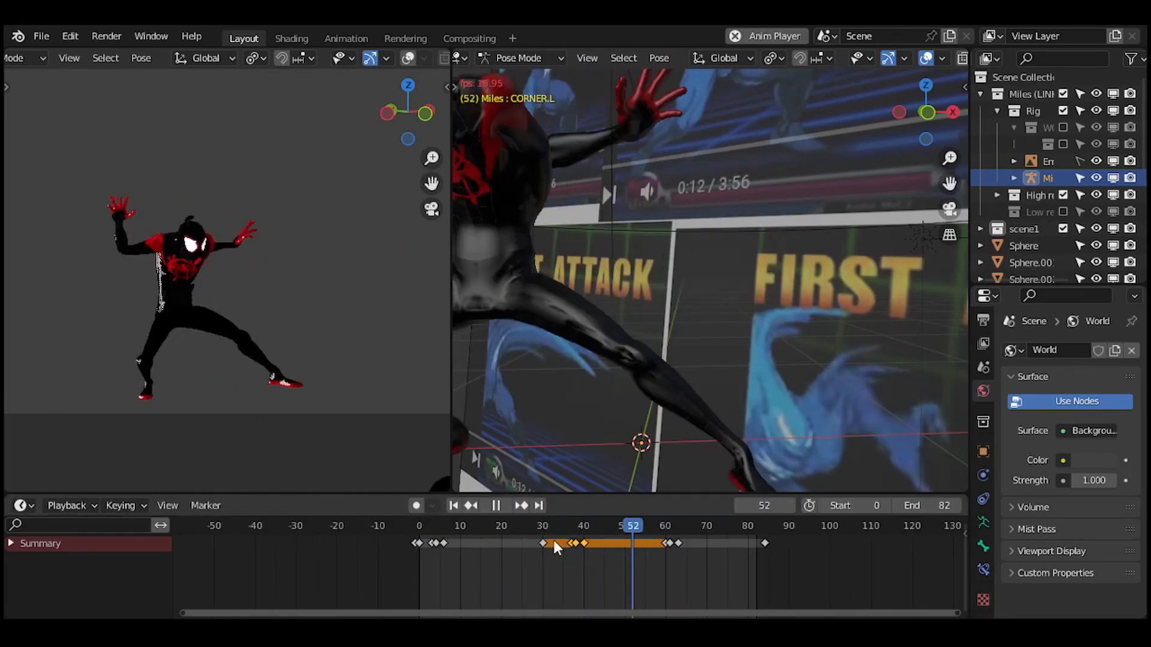
key("space")
key("shift+d")
left_click(605, 541)
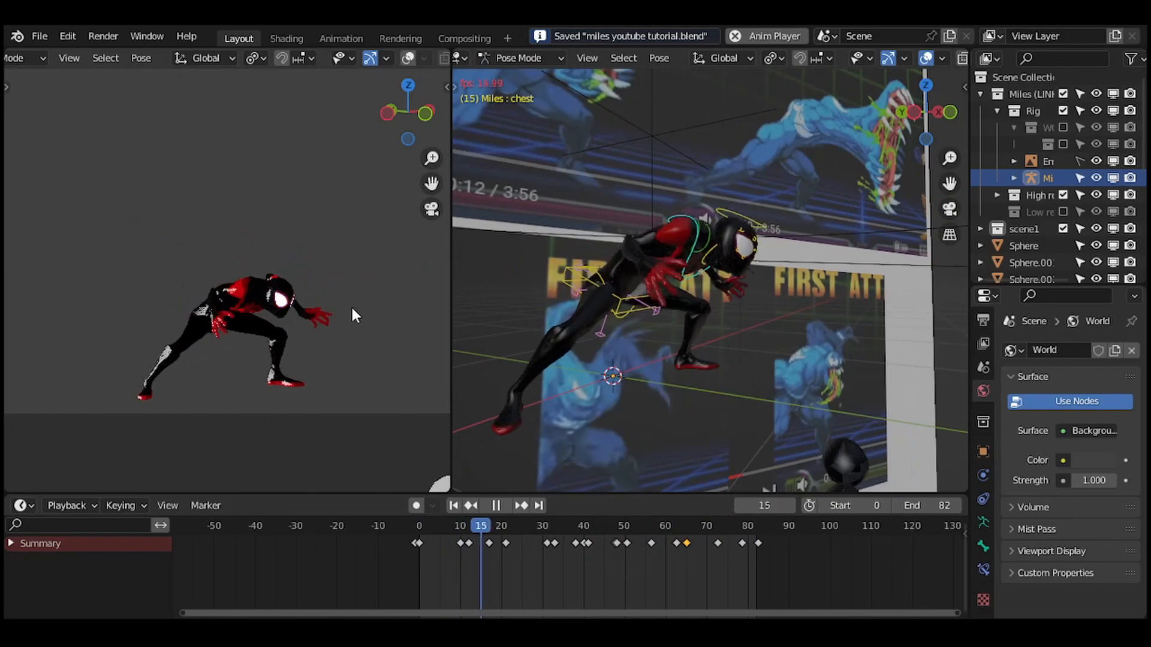
Play back the whole attack, checking the frame 40 smear shapes from another angle and through the camera.
scroll(351, 308, "down", 6)
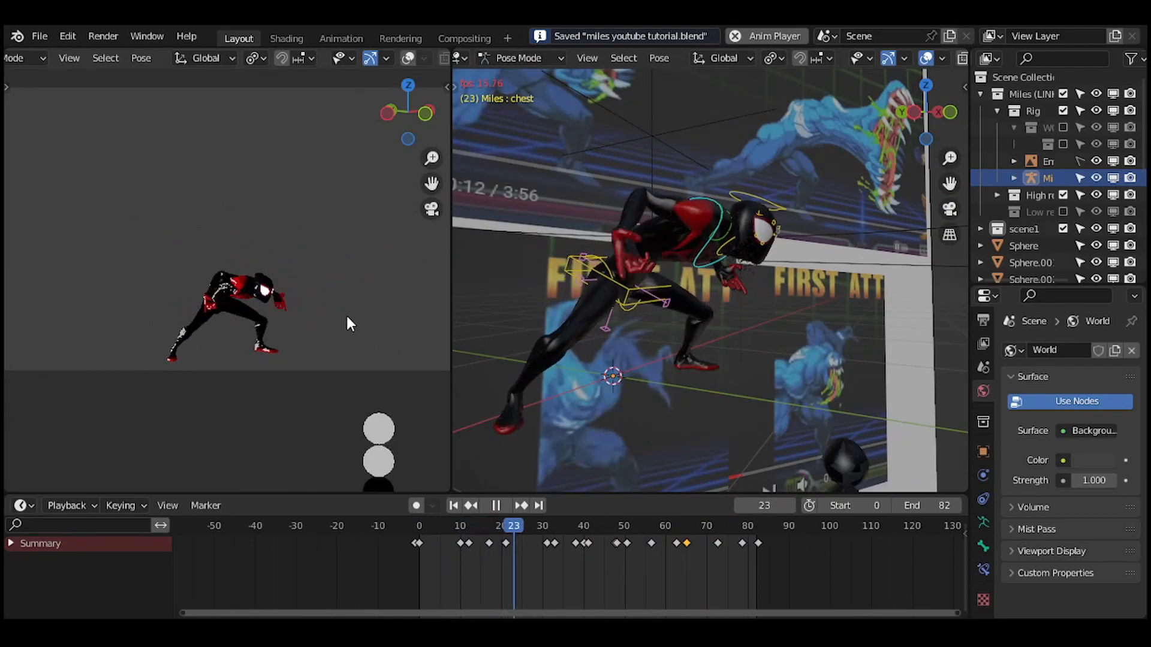
key("KP_0")
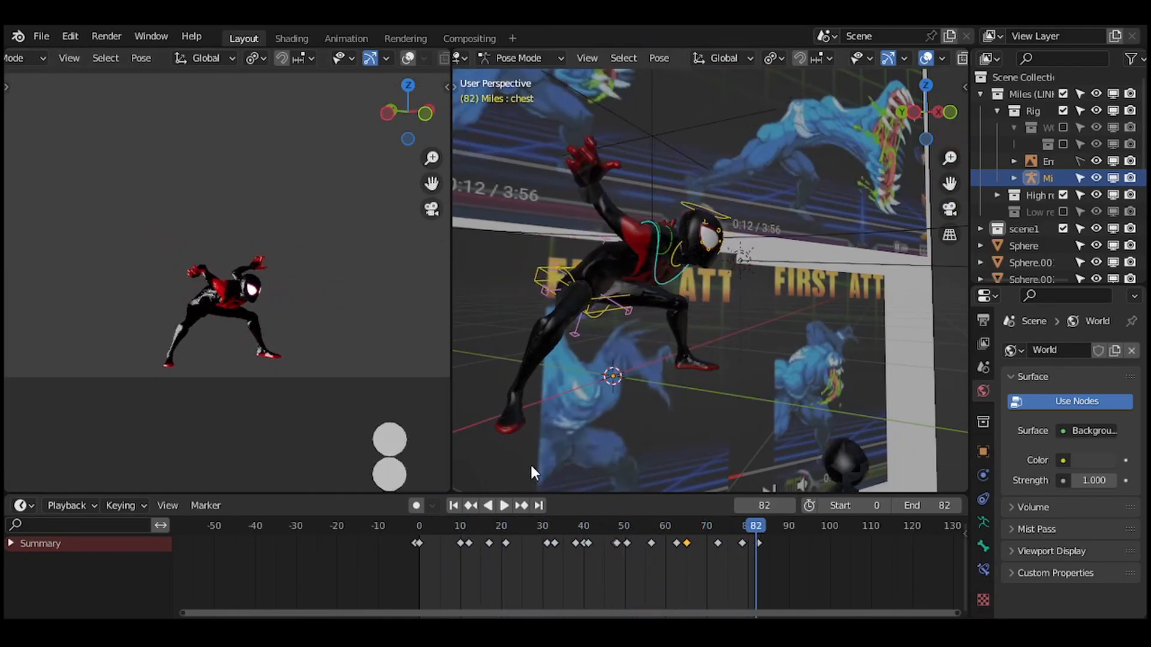
left_click(568, 530)
key("space")
key("KP_0")
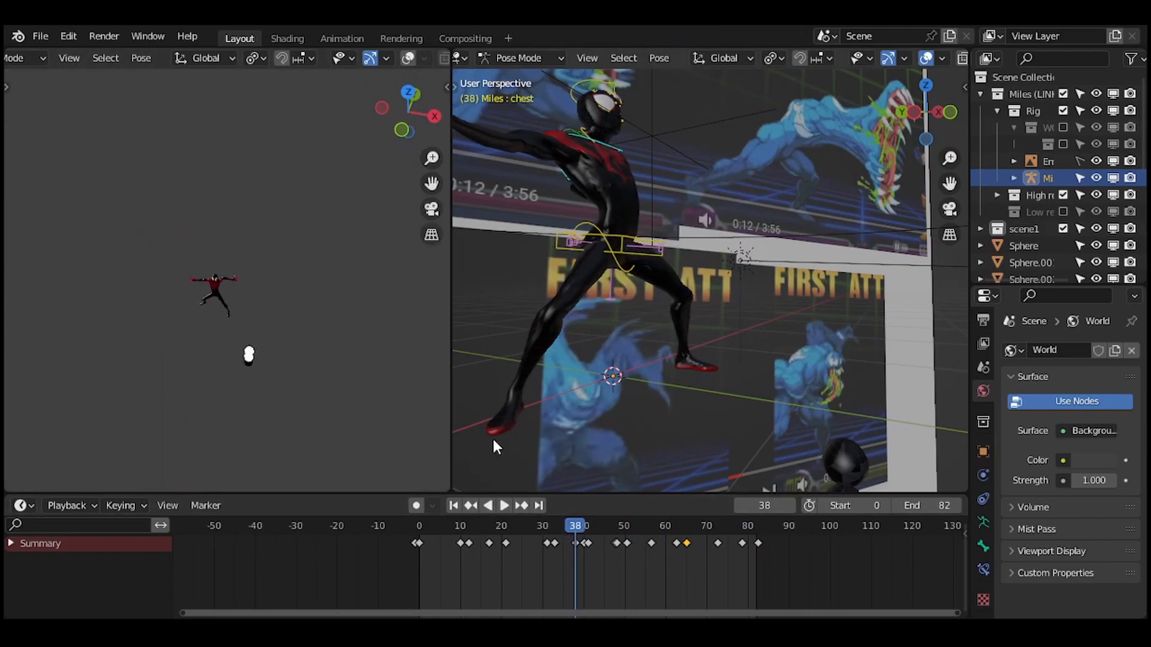
left_click_drag(579, 533, 581, 526)
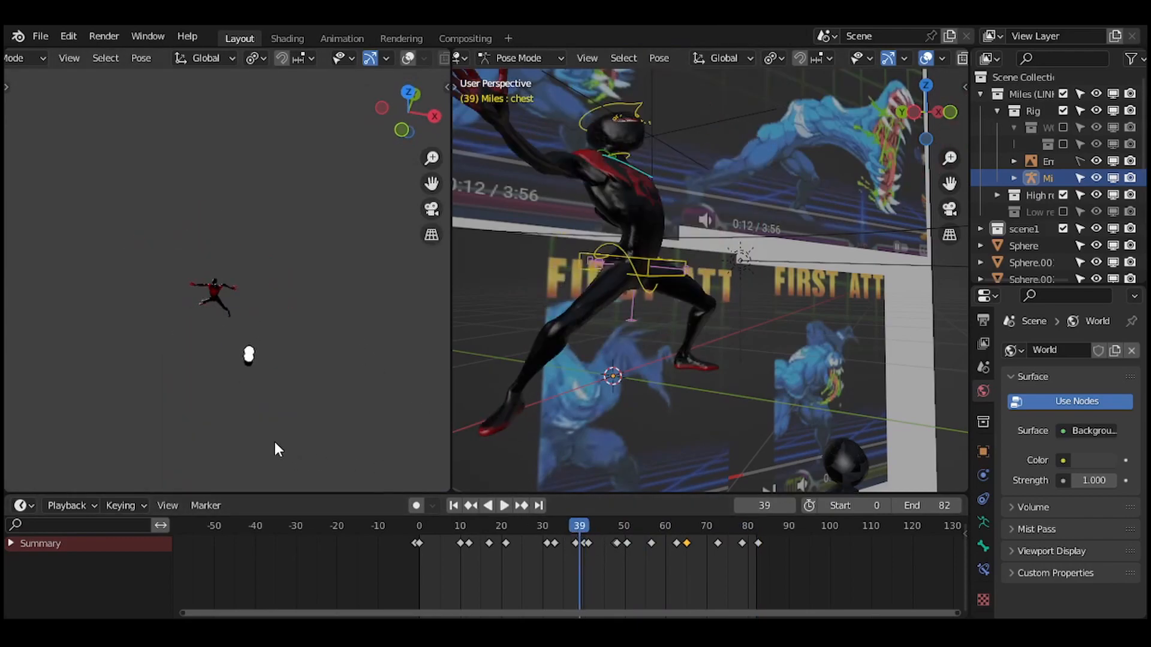
scroll(301, 297, "up", 5)
key("Right")
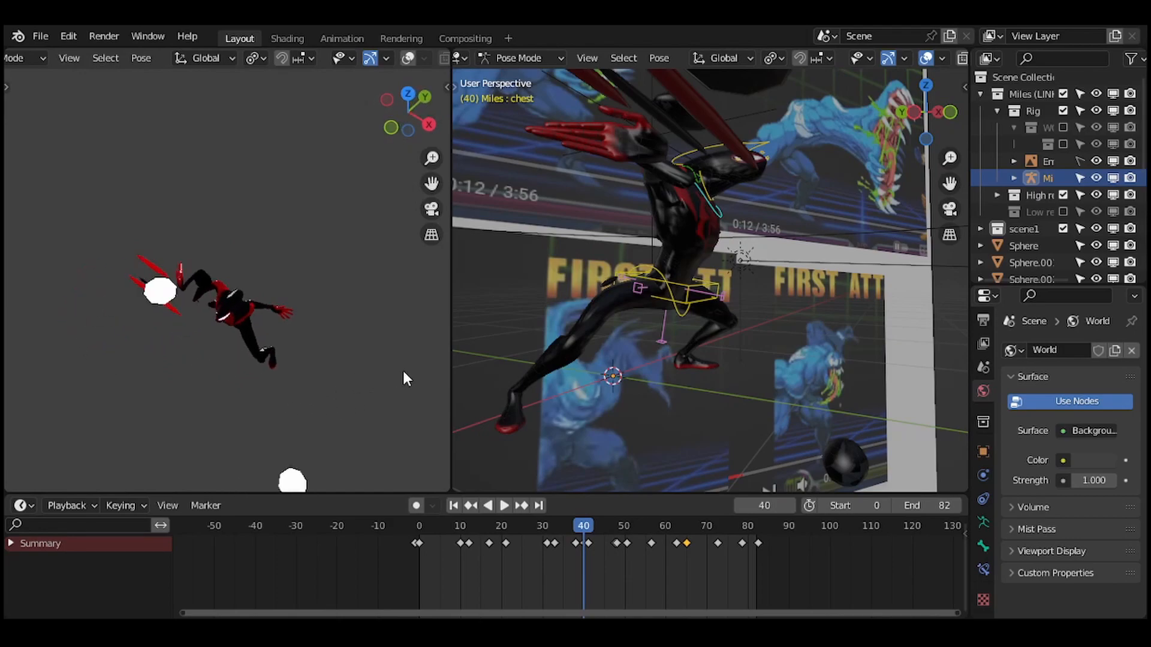
middle_click_drag(407, 348, 389, 292)
left_click(433, 208)
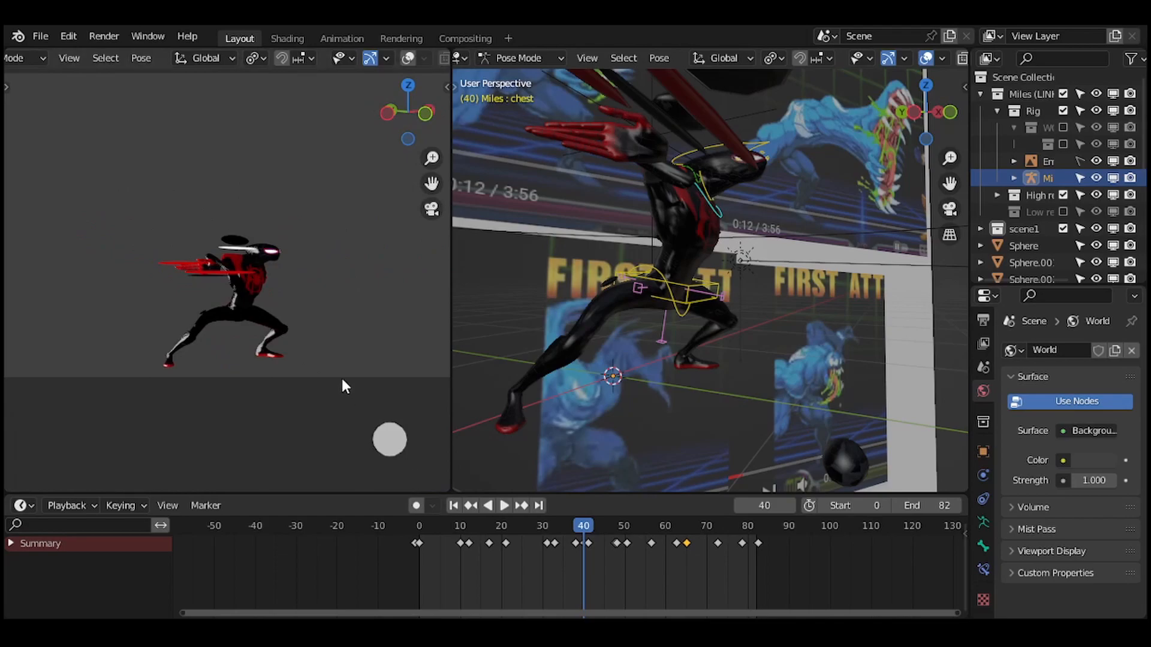
left_click(524, 526)
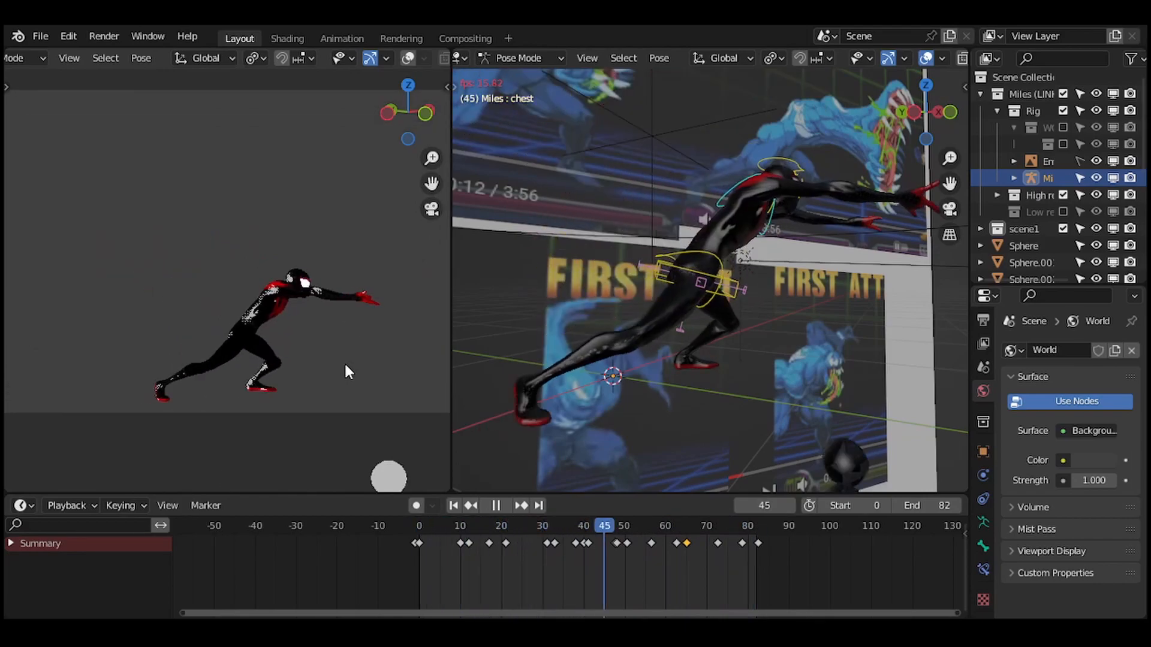
key("space")
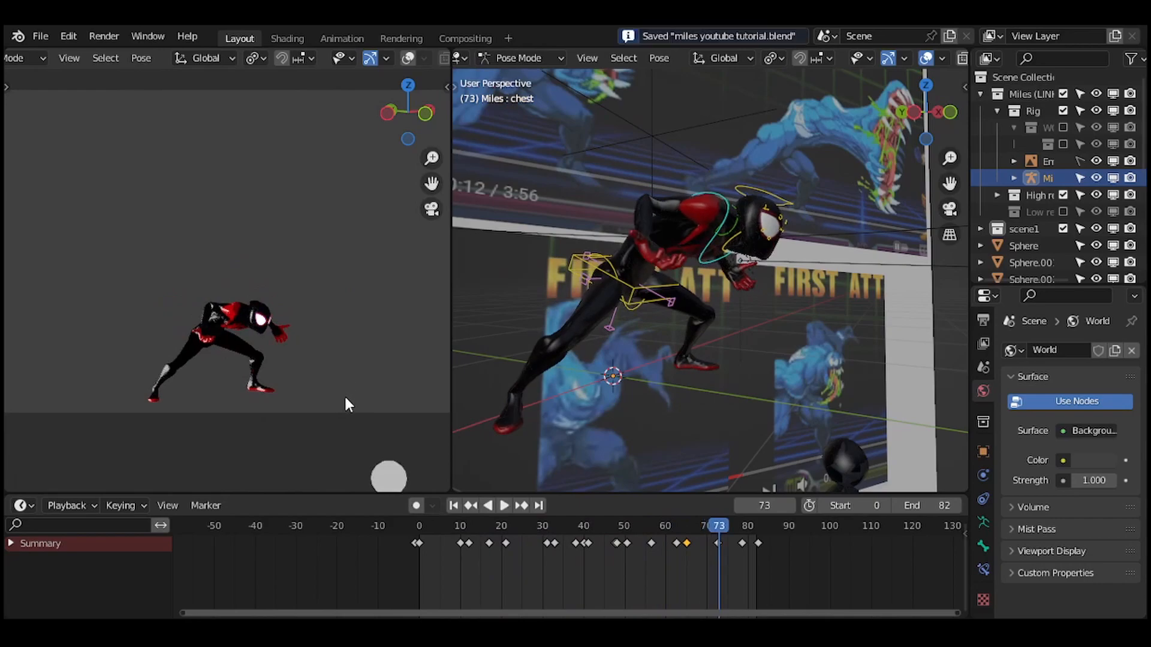
left_click(282, 38)
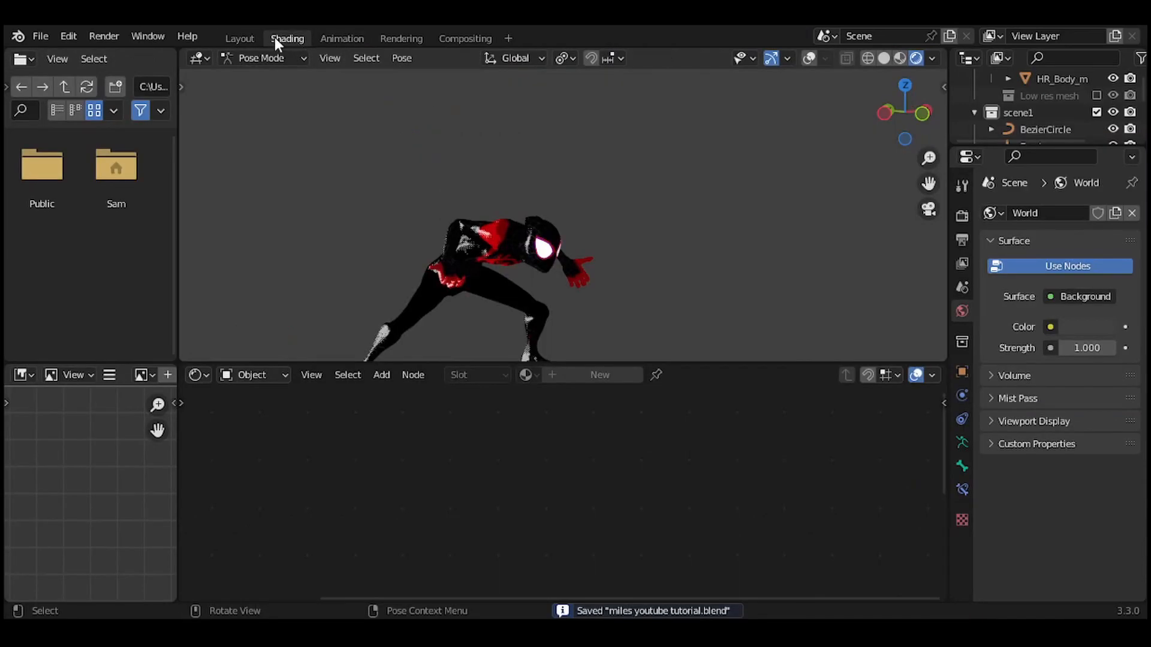
left_click(250, 37)
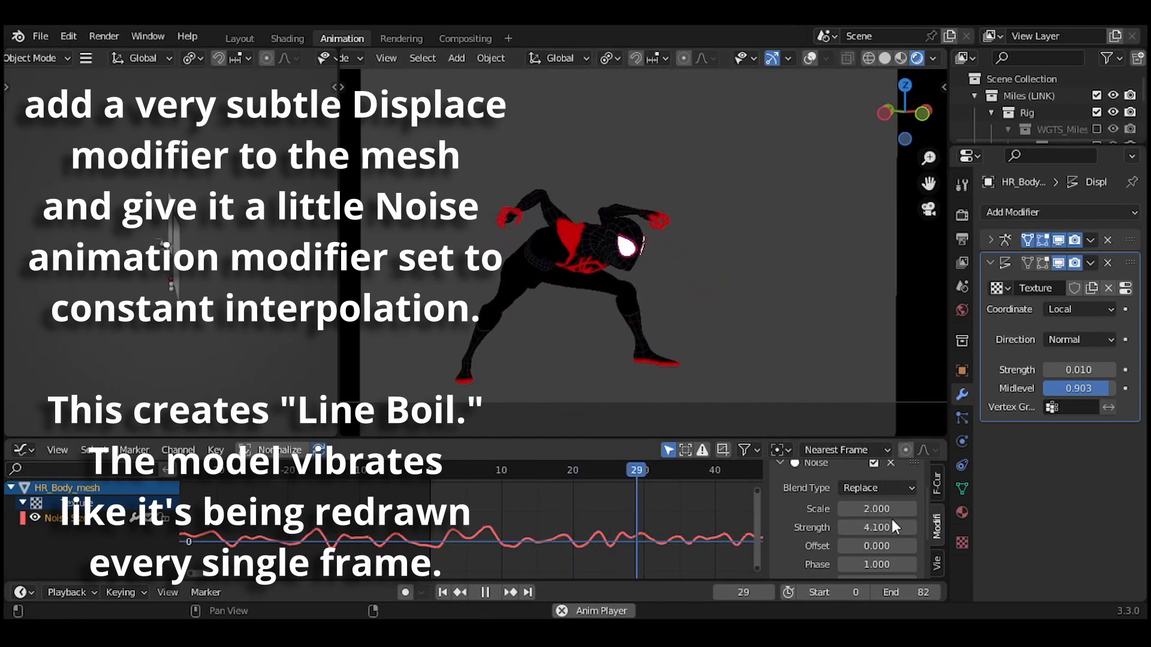
Open the Clouds texture settings of the body mesh's Displace modifier and stop the playback.
scroll(875, 539, "up", 2)
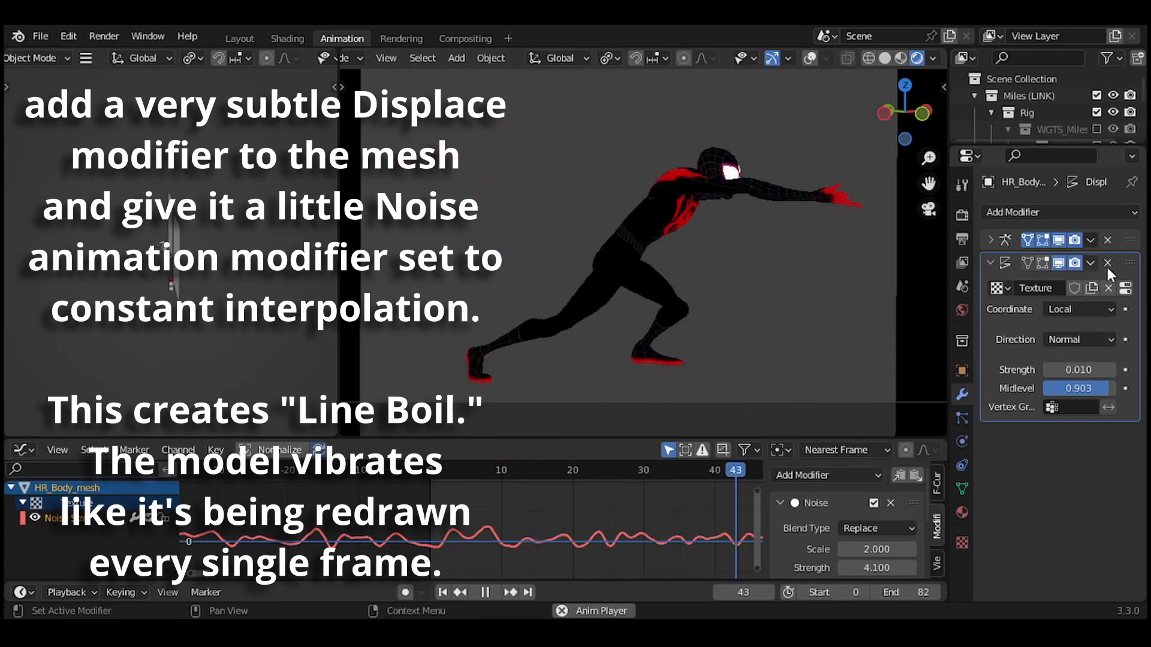
left_click(1125, 289)
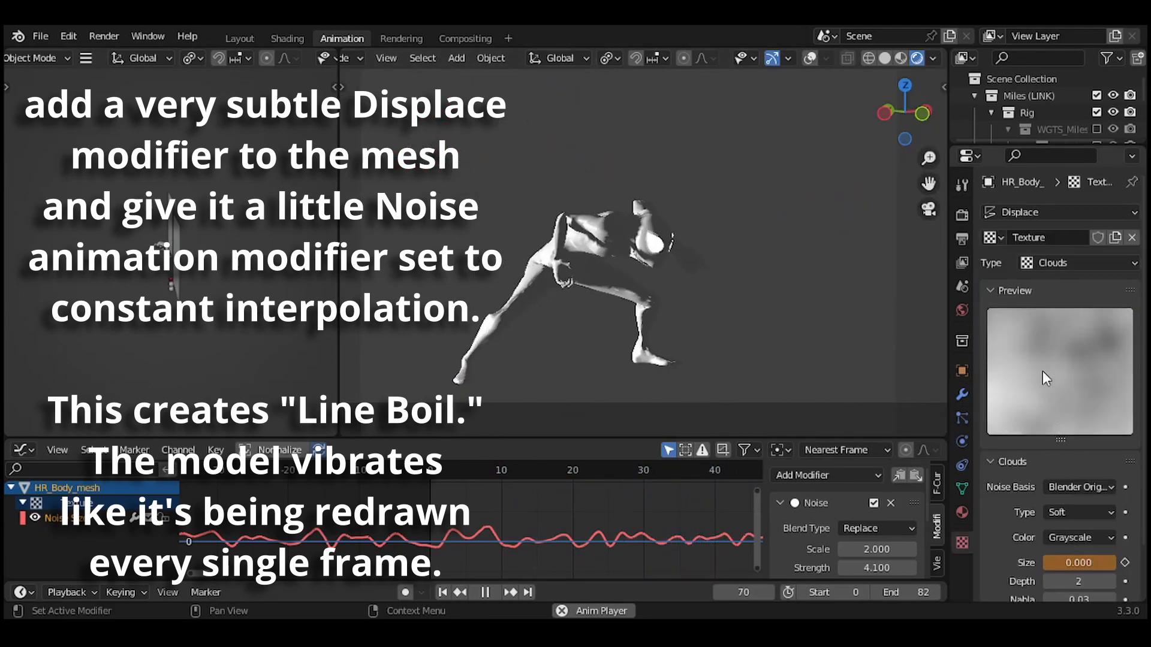
key("space")
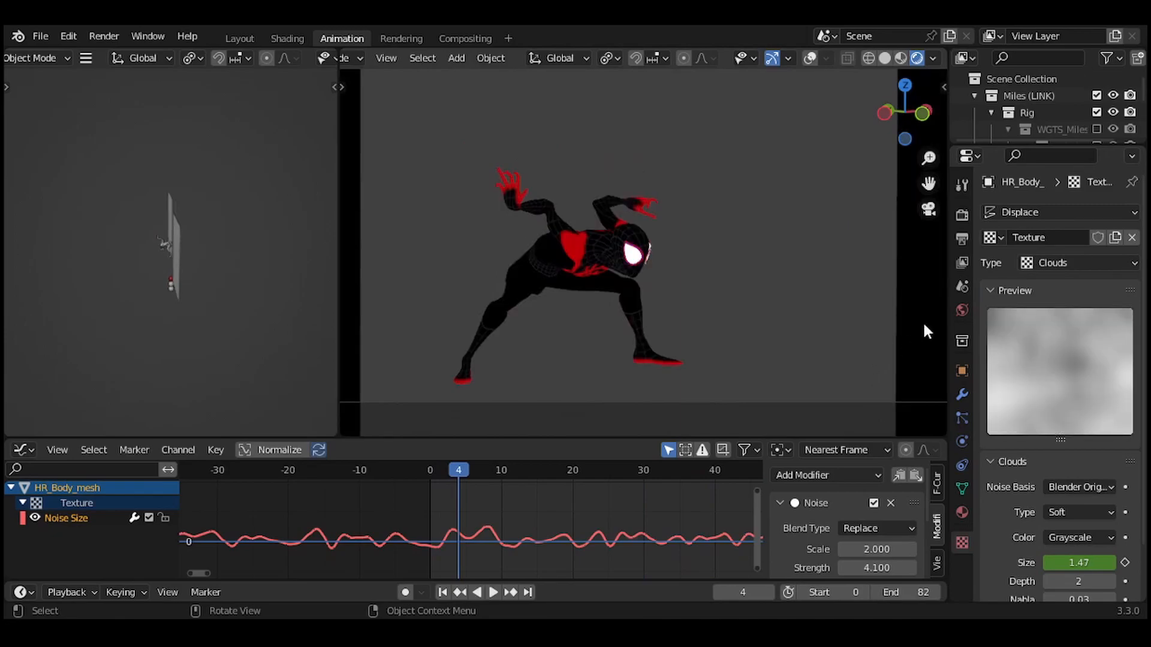